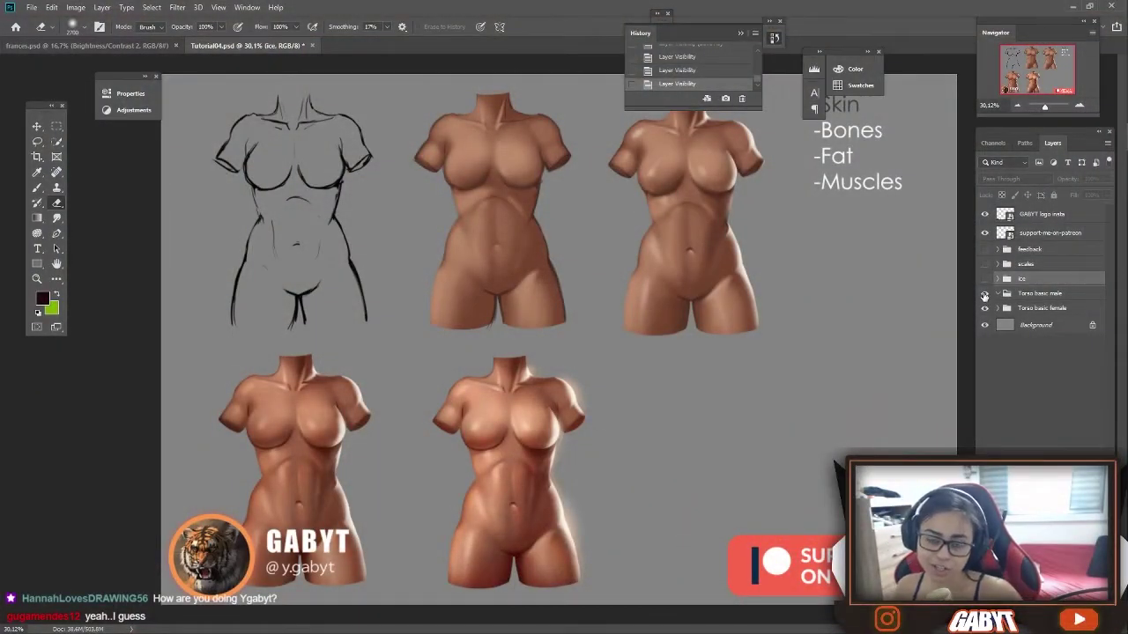
# Step: Hide the Torso basic female group and switch to the Brush tool
pyautogui.click(985, 307)
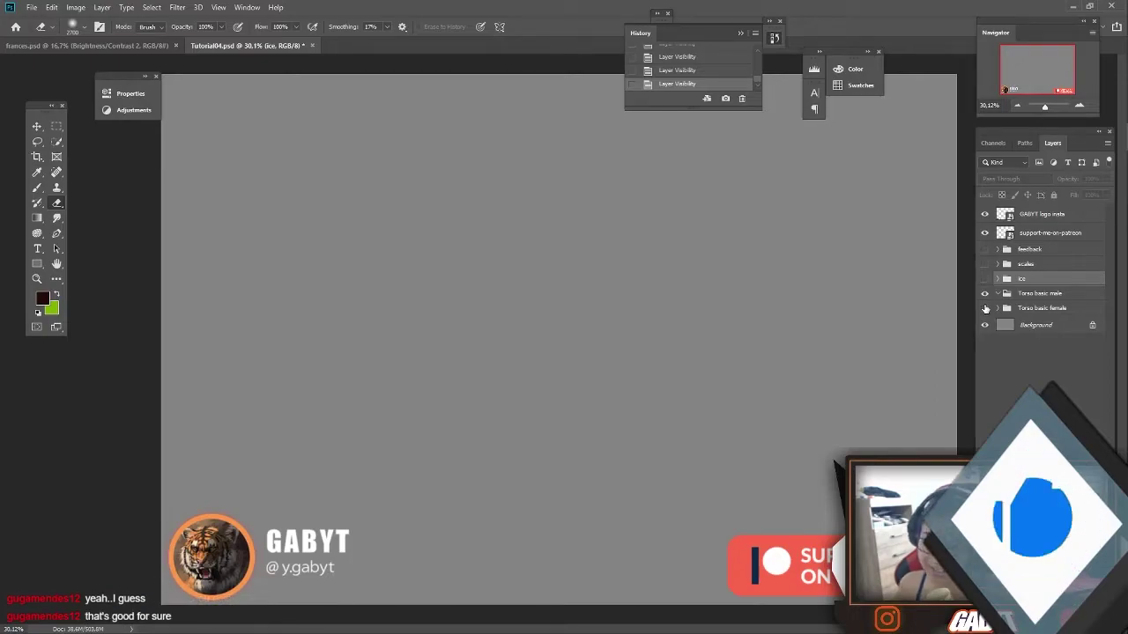
pyautogui.press('b')
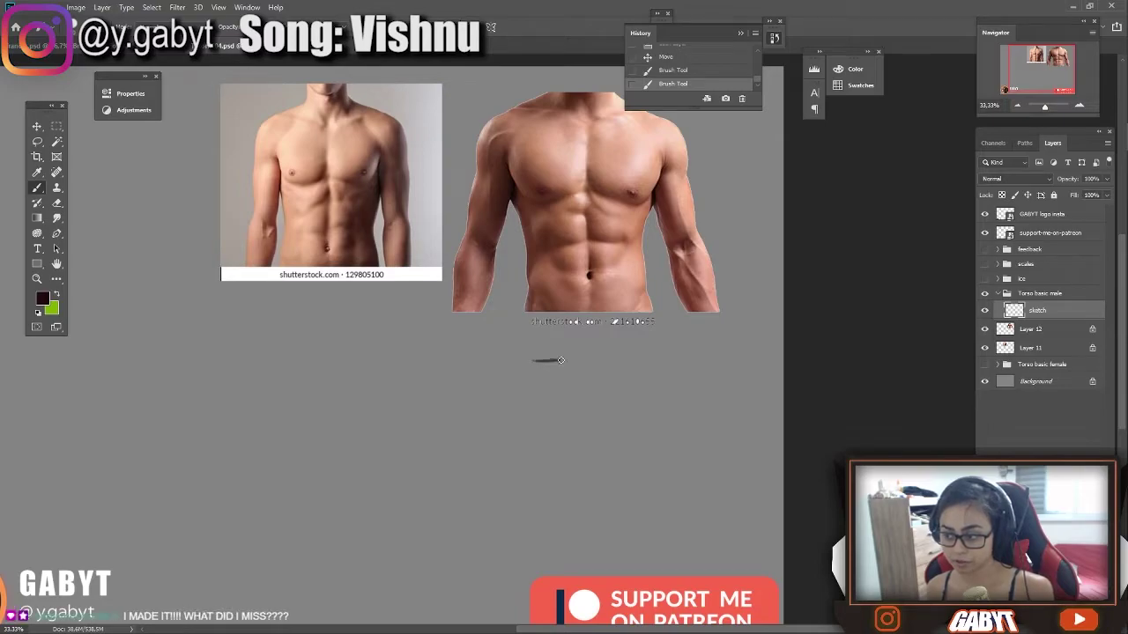
# Step: Handwrite '-skin', '-fat', '-bones', '-muscles' below the references and undo the stray scribble
pyautogui.moveTo(561, 359); pyautogui.dragTo(628, 381)
pyautogui.moveTo(635, 381); pyautogui.dragTo(652, 381)
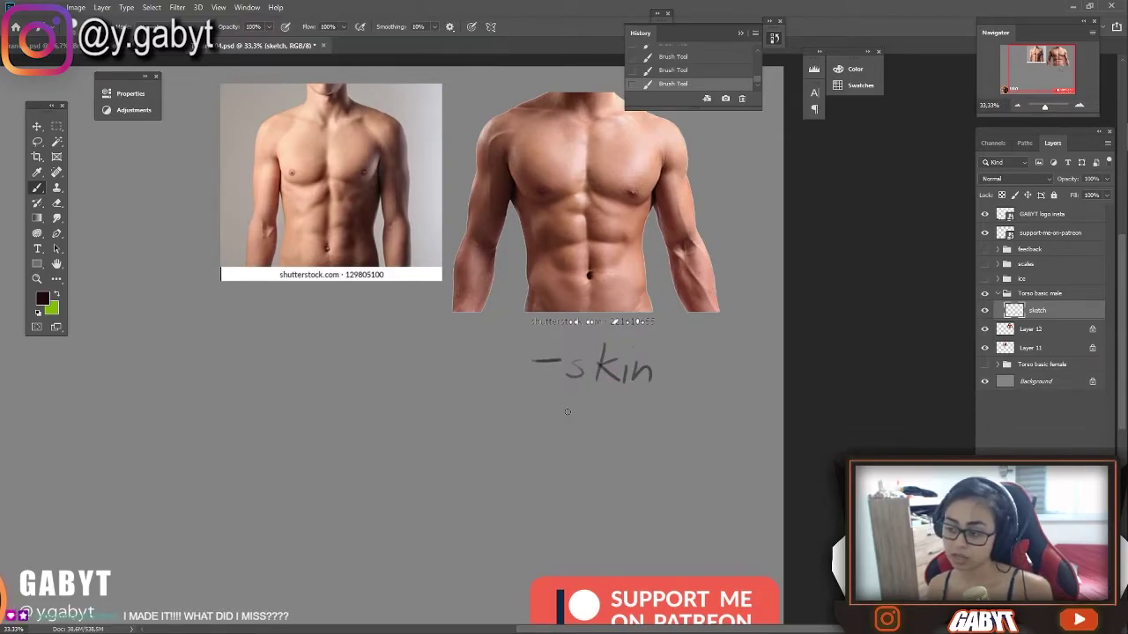
pyautogui.moveTo(535, 407)
pyautogui.mouseDown()
pyautogui.moveTo(560, 407)
pyautogui.moveTo(585, 428)
pyautogui.moveTo(596, 407)
pyautogui.moveTo(630, 427)
pyautogui.moveTo(646, 402)
pyautogui.mouseUp()
pyautogui.moveTo(530, 455)
pyautogui.mouseDown()
pyautogui.moveTo(572, 476)
pyautogui.moveTo(607, 459)
pyautogui.mouseUp()
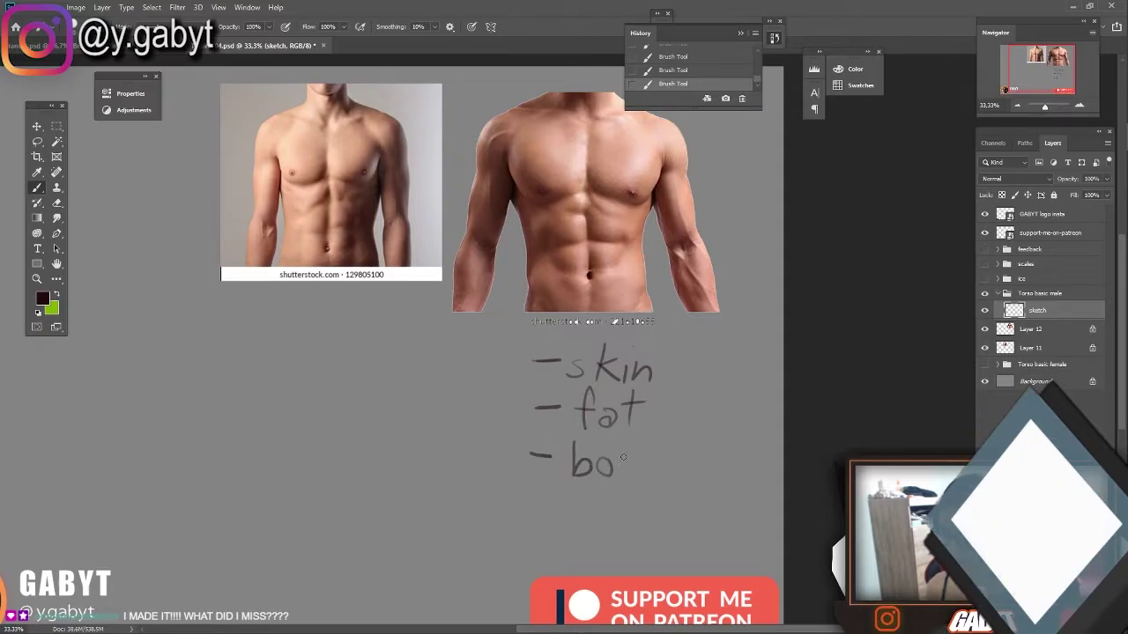
pyautogui.moveTo(693, 455); pyautogui.dragTo(672, 479)
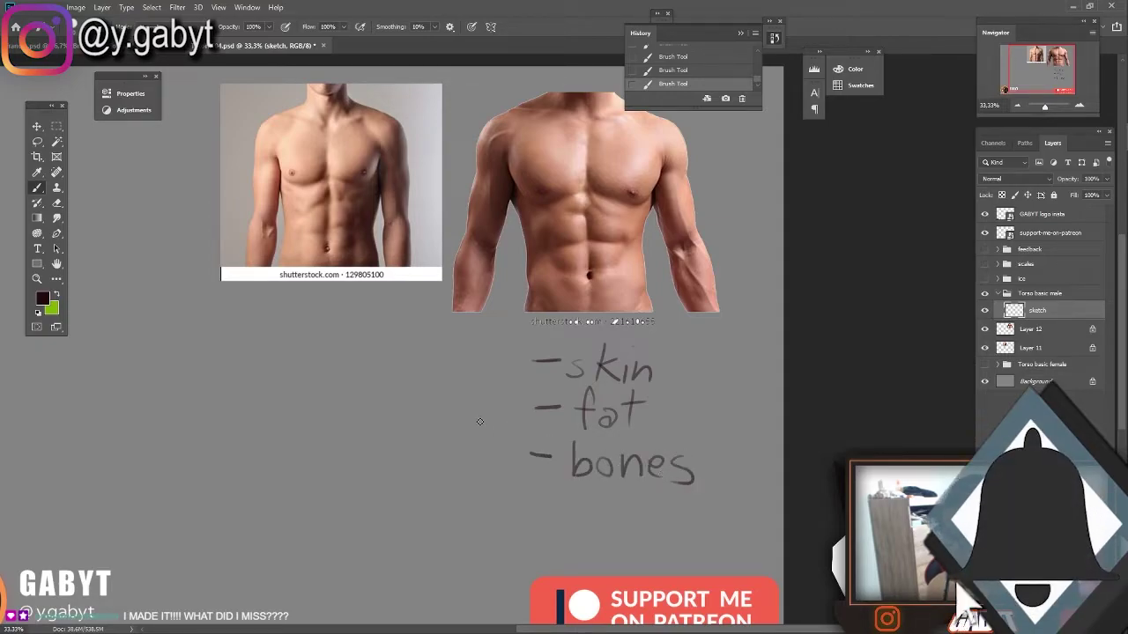
pyautogui.moveTo(527, 505); pyautogui.dragTo(619, 518)
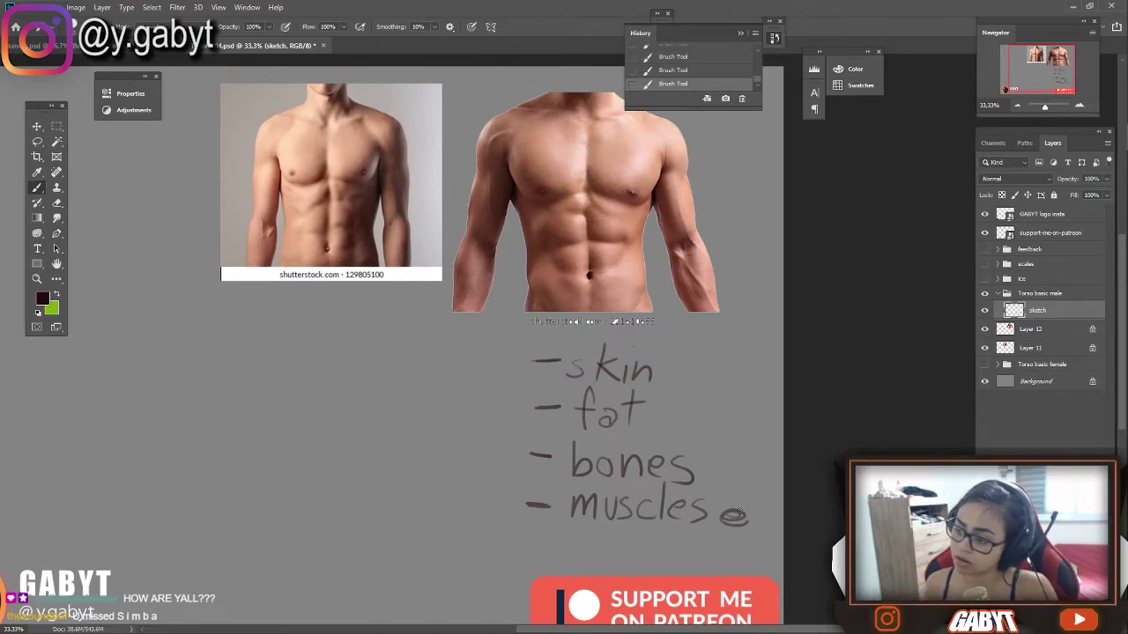
pyautogui.hotkey('ctrl', 'z')
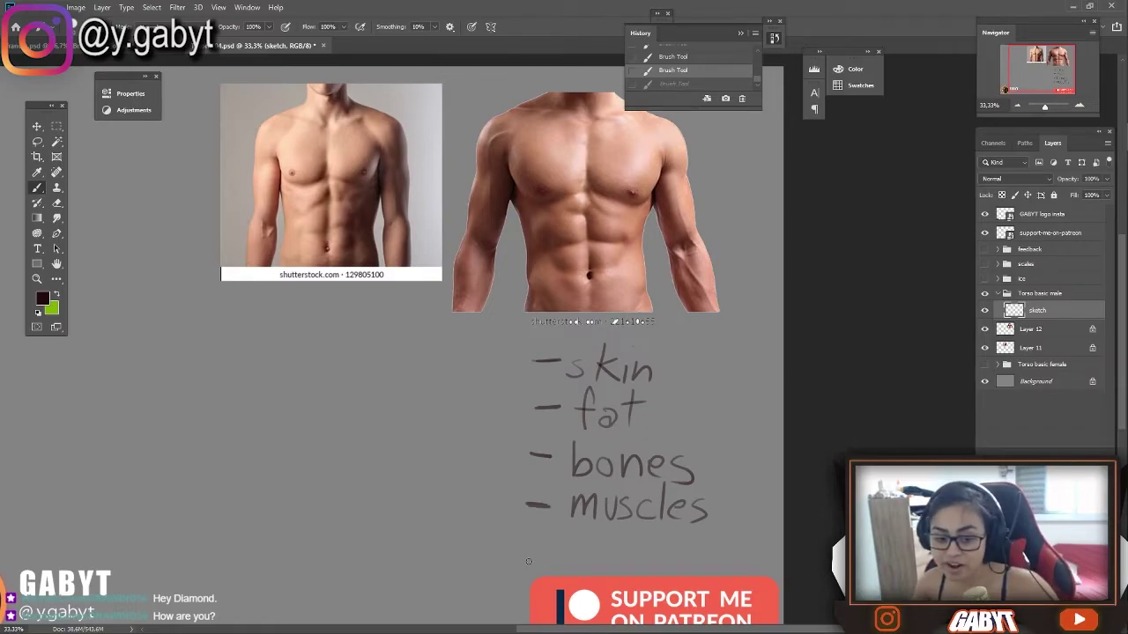
pyautogui.moveTo(478, 312); pyautogui.dragTo(653, 328)
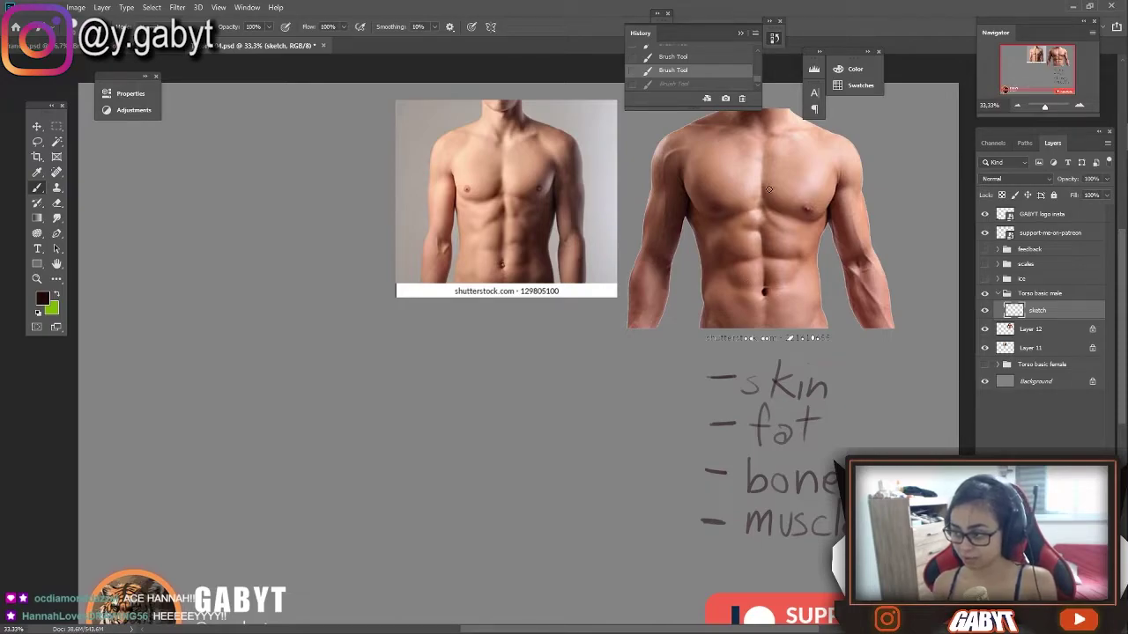
pyautogui.click(1076, 107)
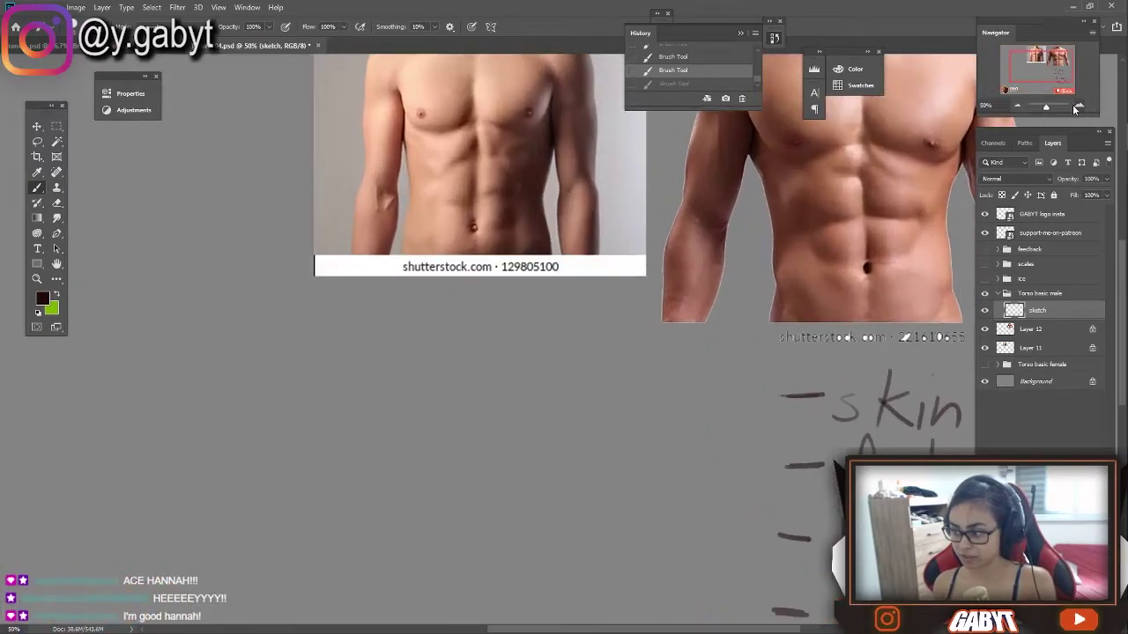
pyautogui.moveTo(793, 291)
pyautogui.mouseDown()
pyautogui.moveTo(536, 229)
pyautogui.moveTo(488, 390)
pyautogui.moveTo(493, 315)
pyautogui.moveTo(426, 336)
pyautogui.moveTo(389, 225)
pyautogui.mouseUp()
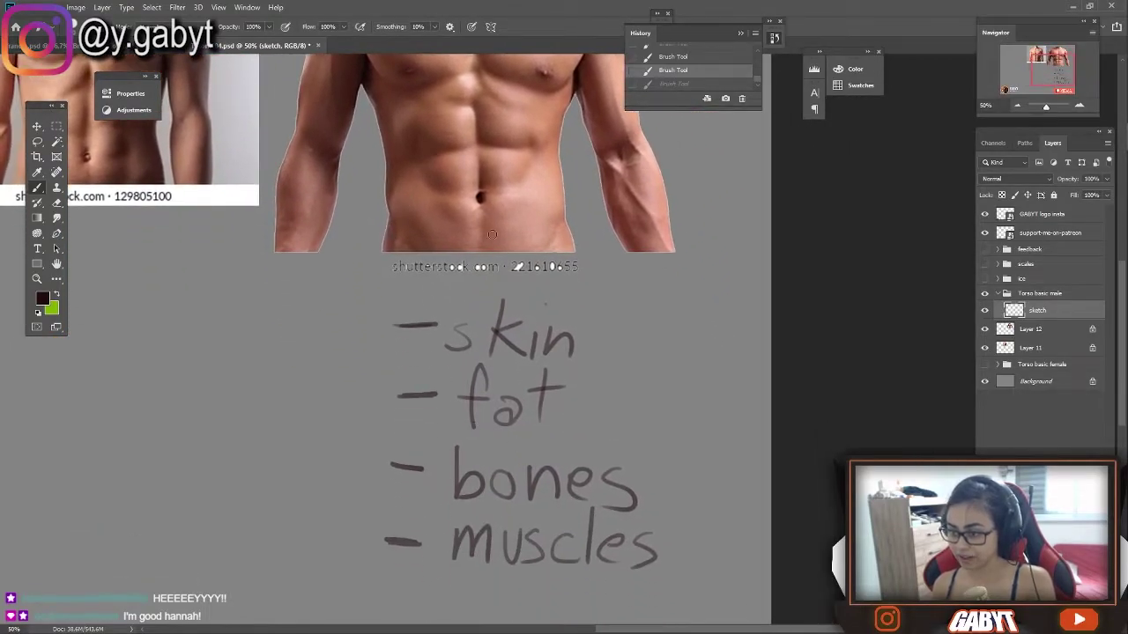
pyautogui.moveTo(492, 235); pyautogui.dragTo(507, 416)
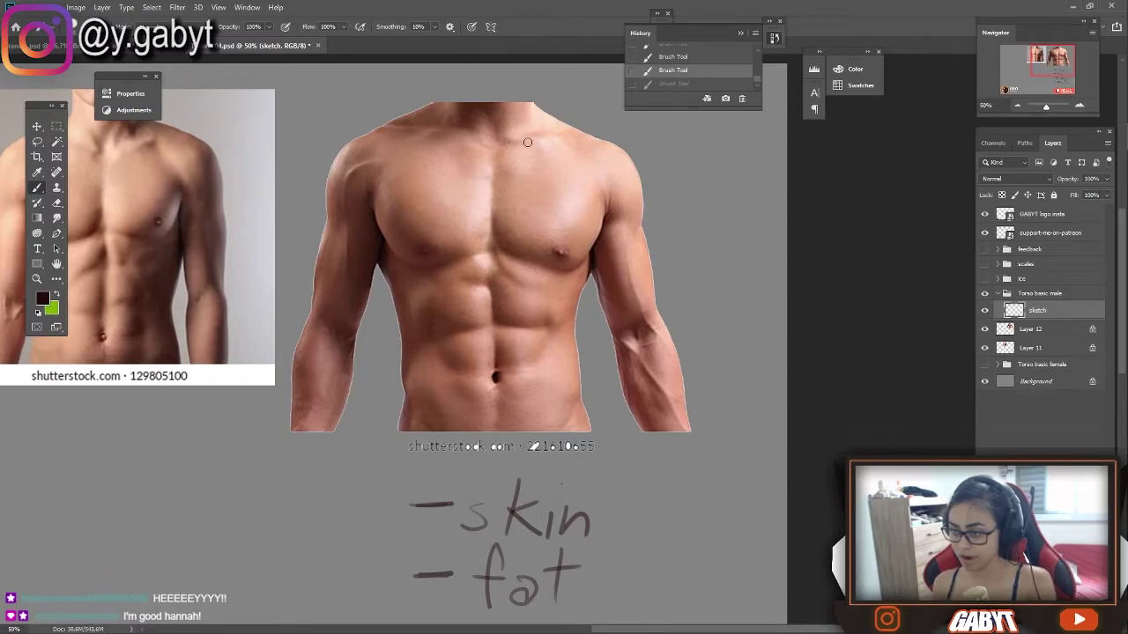
pyautogui.moveTo(539, 134); pyautogui.dragTo(570, 131)
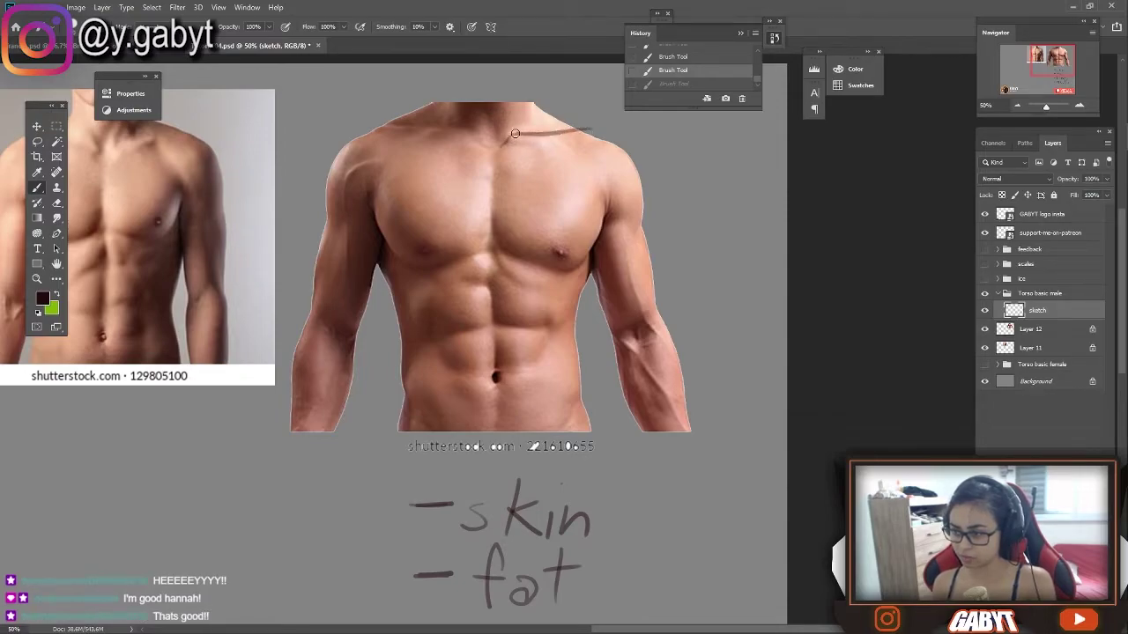
pyautogui.moveTo(499, 152); pyautogui.dragTo(597, 128)
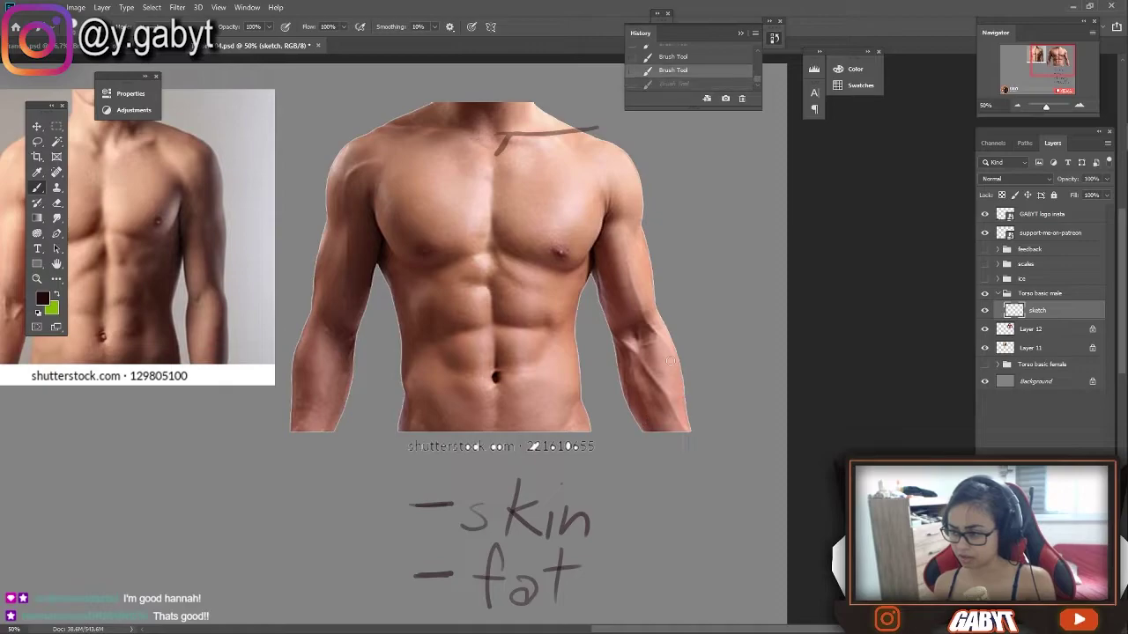
pyautogui.hotkey('ctrl', 'z')
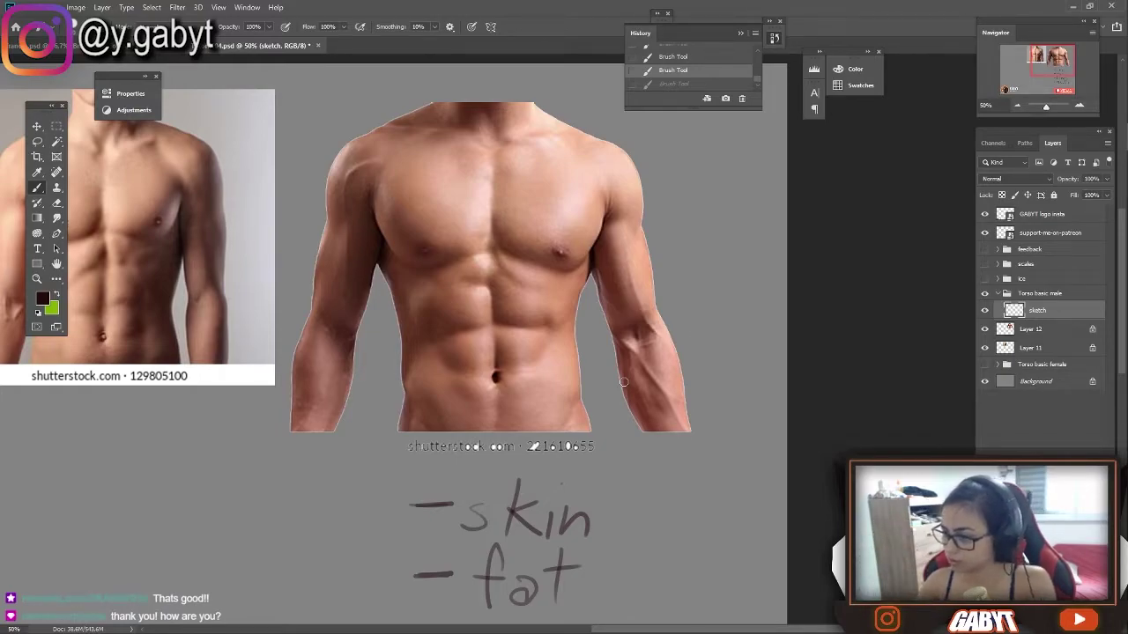
pyautogui.moveTo(435, 342)
pyautogui.mouseDown()
pyautogui.moveTo(542, 385)
pyautogui.moveTo(545, 319)
pyautogui.mouseUp()
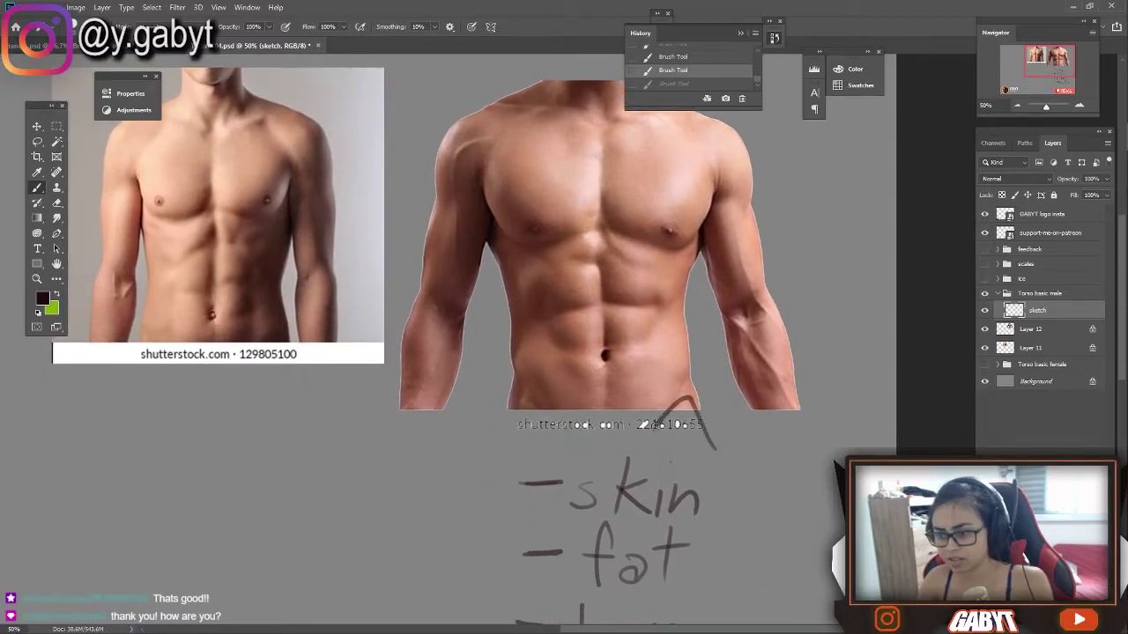
pyautogui.moveTo(715, 448); pyautogui.dragTo(709, 506)
pyautogui.hotkey('ctrl', 'z')
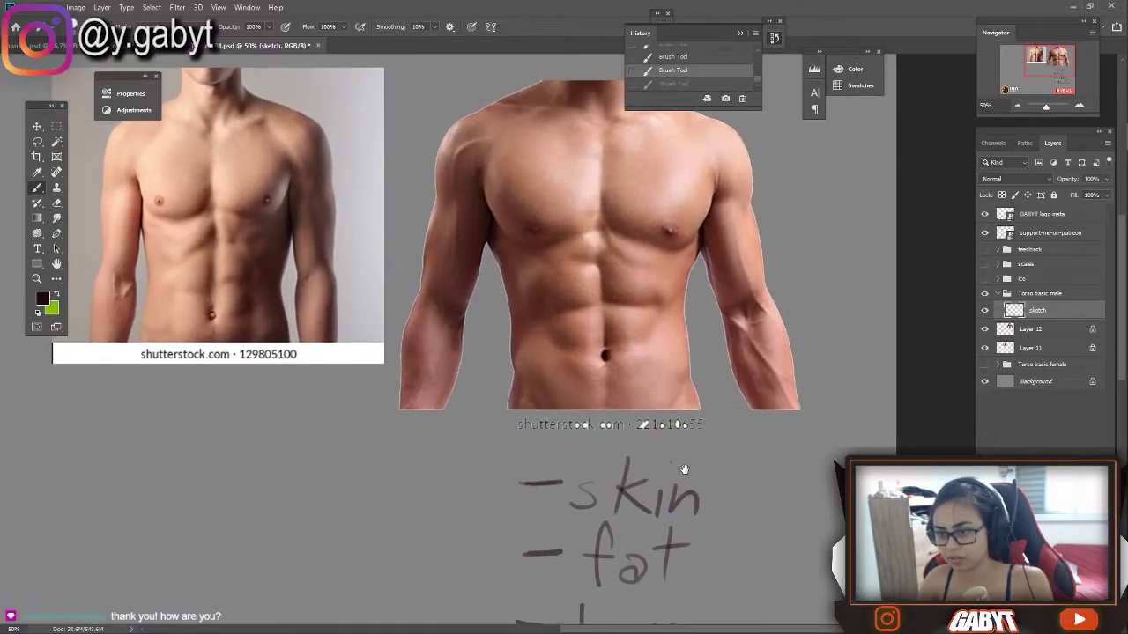
pyautogui.moveTo(683, 469)
pyautogui.mouseDown()
pyautogui.moveTo(648, 430)
pyautogui.moveTo(679, 432)
pyautogui.mouseUp()
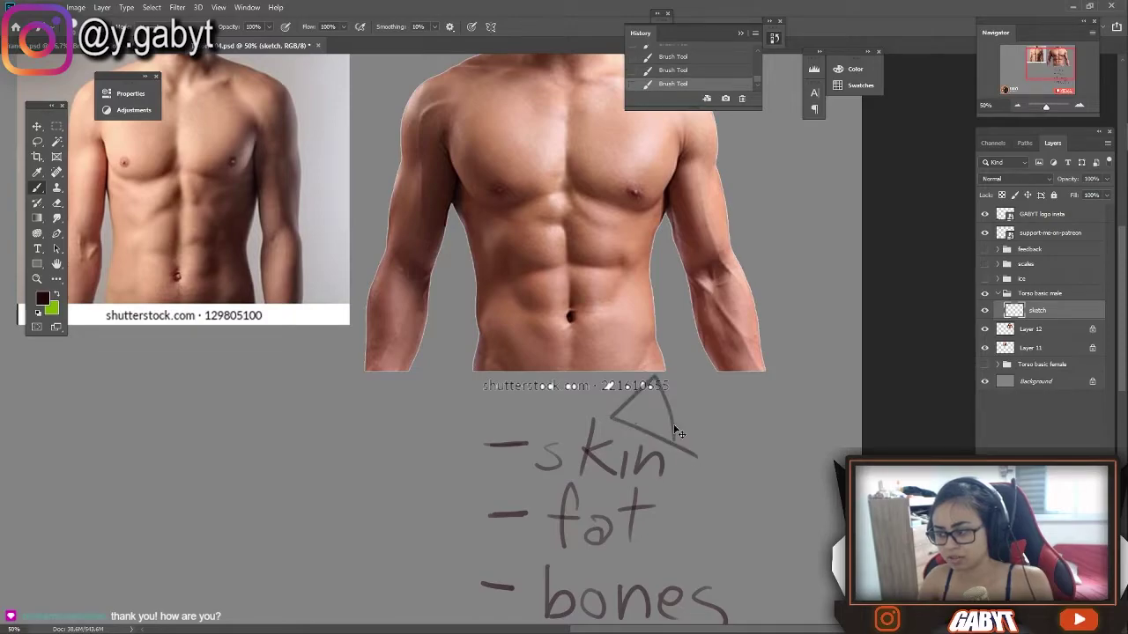
pyautogui.hotkey('ctrl', 'z')
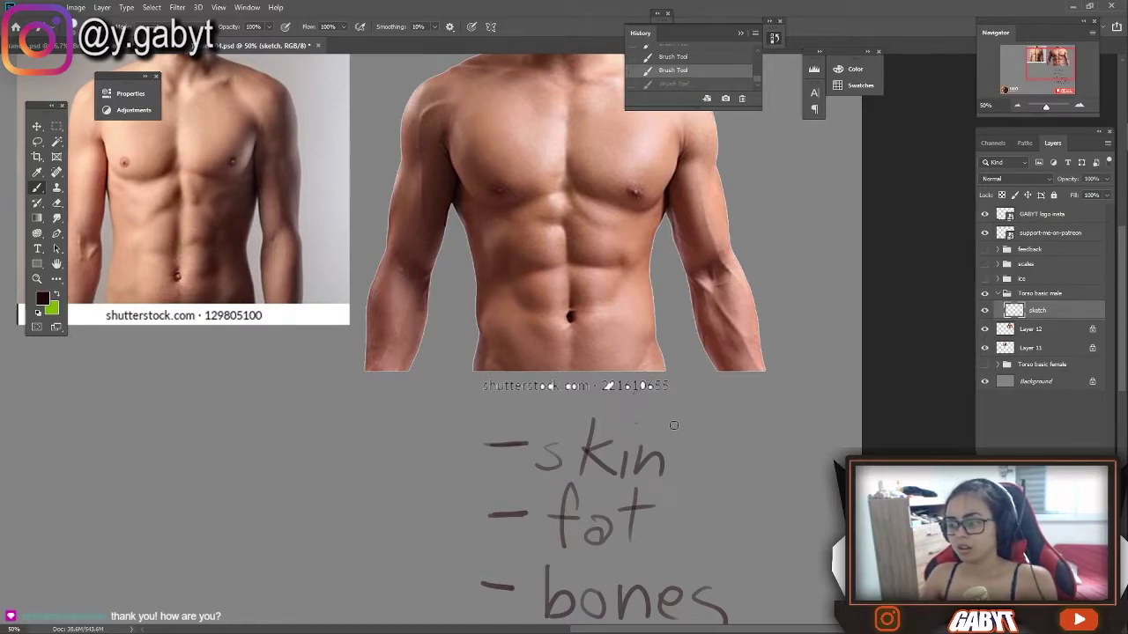
pyautogui.moveTo(471, 336)
pyautogui.mouseDown()
pyautogui.moveTo(584, 358)
pyautogui.moveTo(678, 220)
pyautogui.moveTo(688, 319)
pyautogui.mouseUp()
pyautogui.moveTo(700, 400)
pyautogui.mouseDown()
pyautogui.moveTo(641, 511)
pyautogui.moveTo(685, 450)
pyautogui.mouseUp()
pyautogui.hotkey('ctrl', 'z')
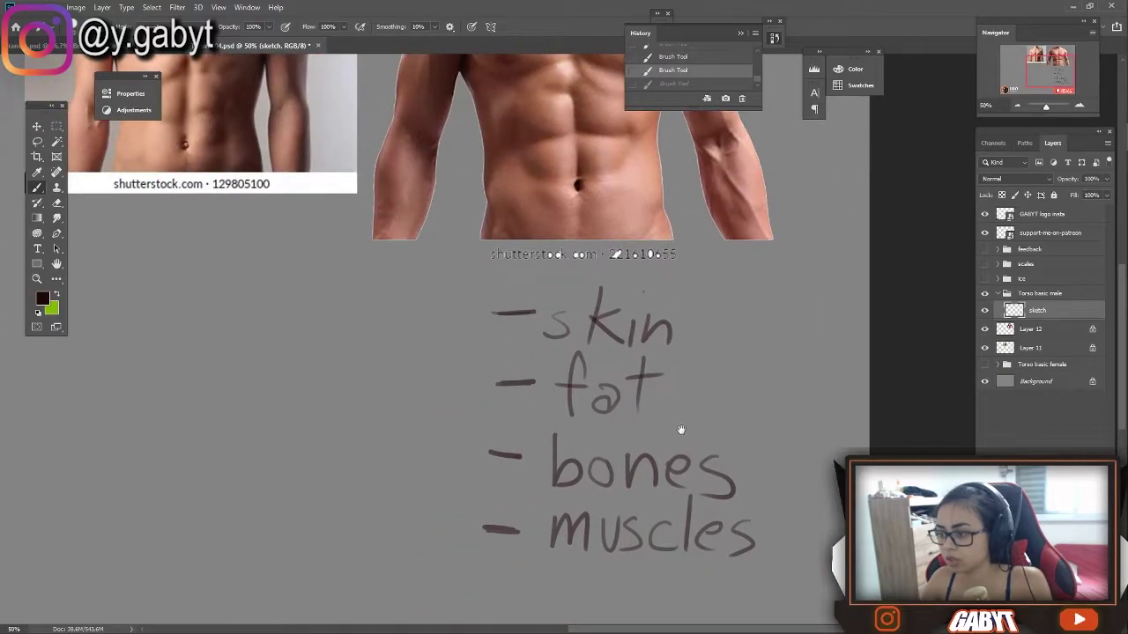
pyautogui.moveTo(627, 212)
pyautogui.mouseDown()
pyautogui.moveTo(577, 438)
pyautogui.moveTo(480, 437)
pyautogui.mouseUp()
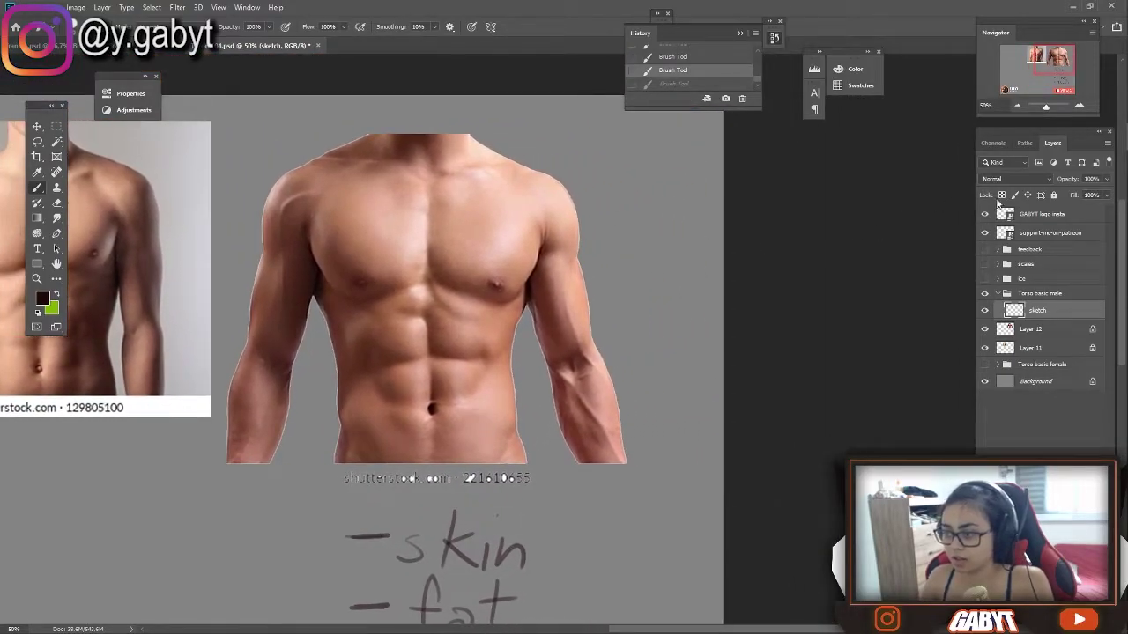
pyautogui.click(1081, 103)
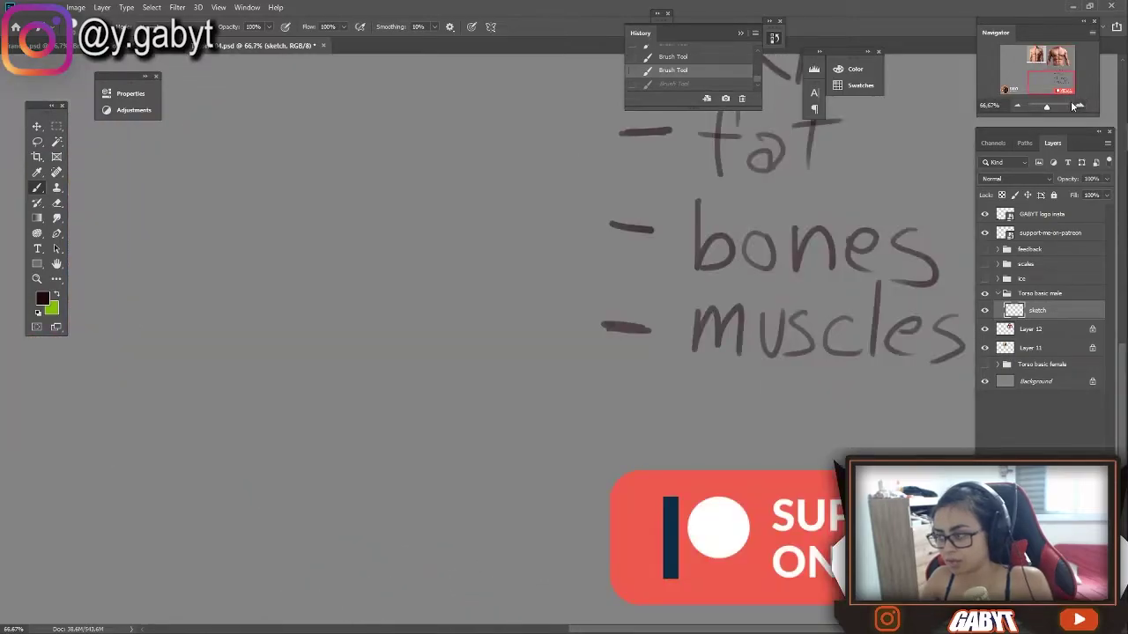
pyautogui.click(1073, 106)
pyautogui.moveTo(608, 62)
pyautogui.mouseDown()
pyautogui.moveTo(579, 319)
pyautogui.moveTo(509, 288)
pyautogui.mouseUp()
pyautogui.moveTo(451, 364)
pyautogui.mouseDown()
pyautogui.moveTo(498, 397)
pyautogui.moveTo(585, 533)
pyautogui.moveTo(524, 428)
pyautogui.moveTo(451, 352)
pyautogui.mouseUp()
pyautogui.hotkey('ctrl', 'z')
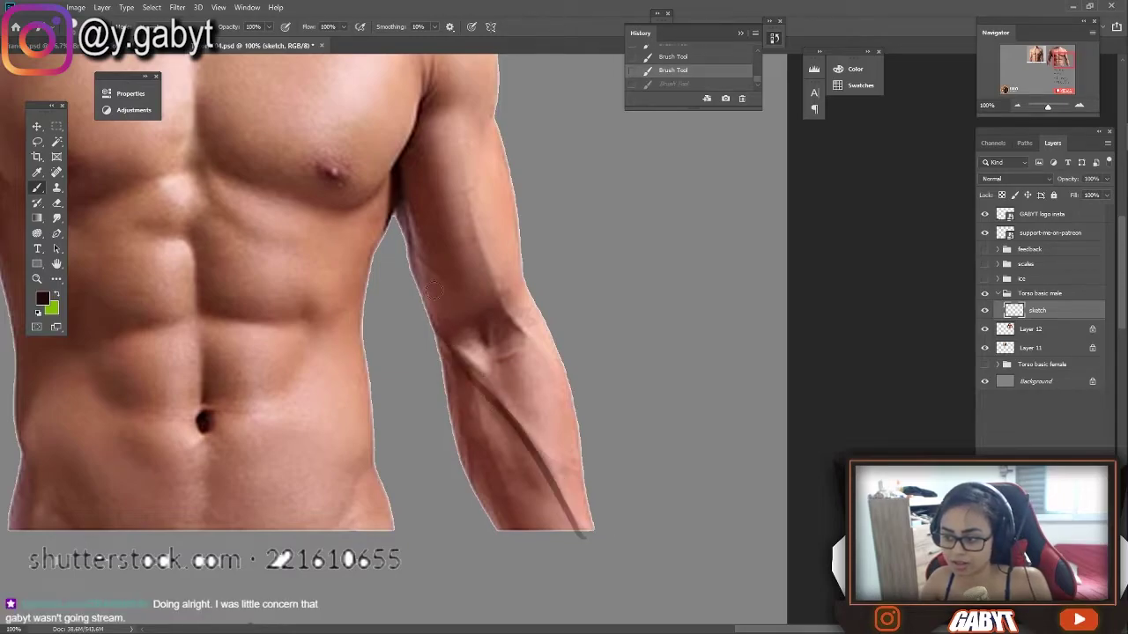
pyautogui.hotkey('ctrl', 'z')
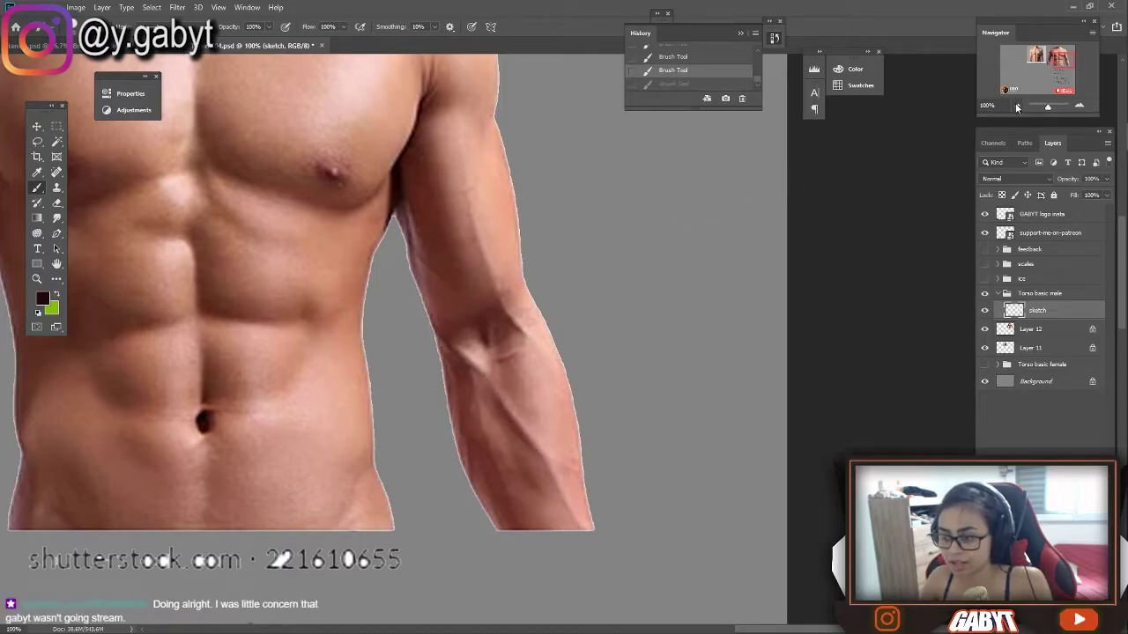
pyautogui.click(1018, 107)
pyautogui.moveTo(671, 246); pyautogui.dragTo(885, 265)
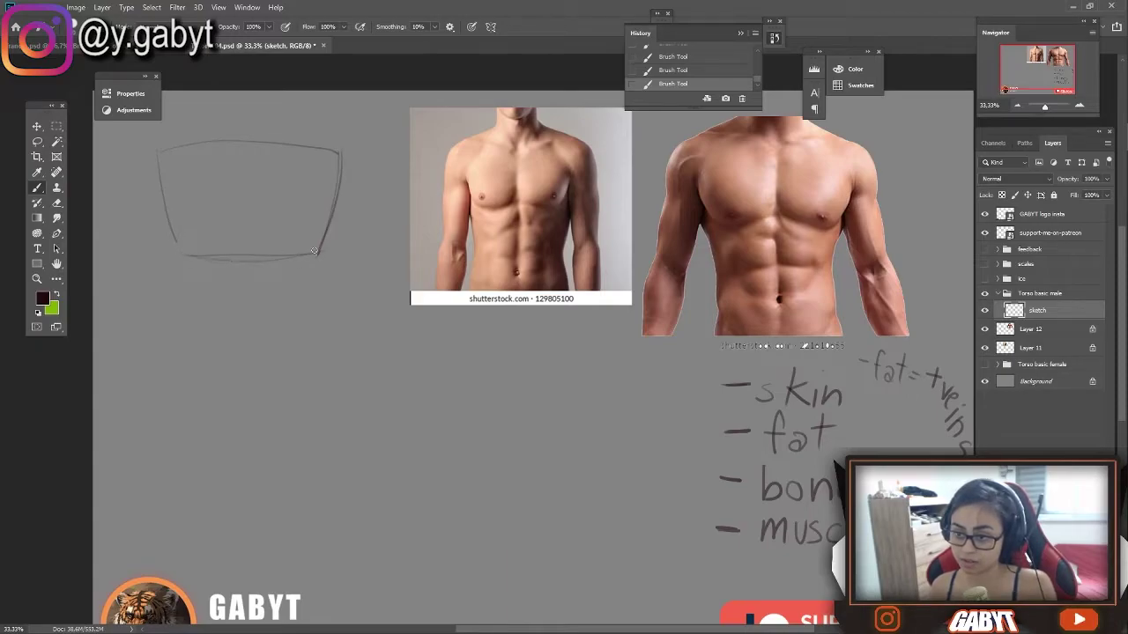
# Step: Block in the waist box and outline the hip block below the chest
pyautogui.moveTo(272, 237); pyautogui.dragTo(332, 234)
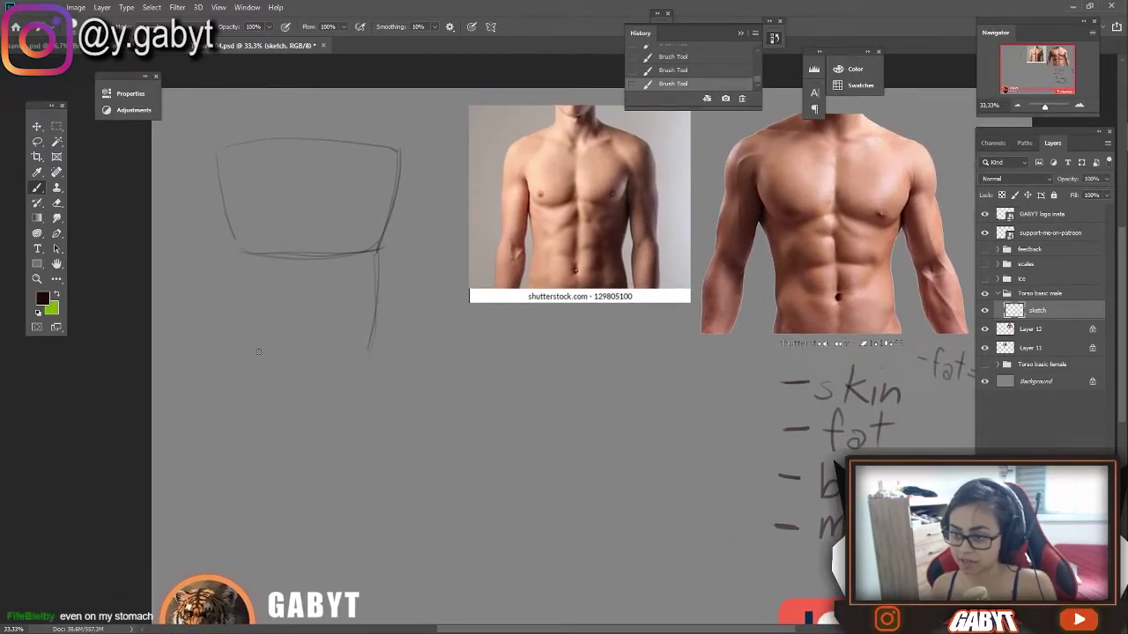
pyautogui.moveTo(242, 256)
pyautogui.mouseDown()
pyautogui.moveTo(249, 315)
pyautogui.moveTo(374, 342)
pyautogui.moveTo(363, 329)
pyautogui.mouseUp()
pyautogui.moveTo(370, 396); pyautogui.dragTo(356, 369)
pyautogui.moveTo(401, 304); pyautogui.dragTo(414, 357)
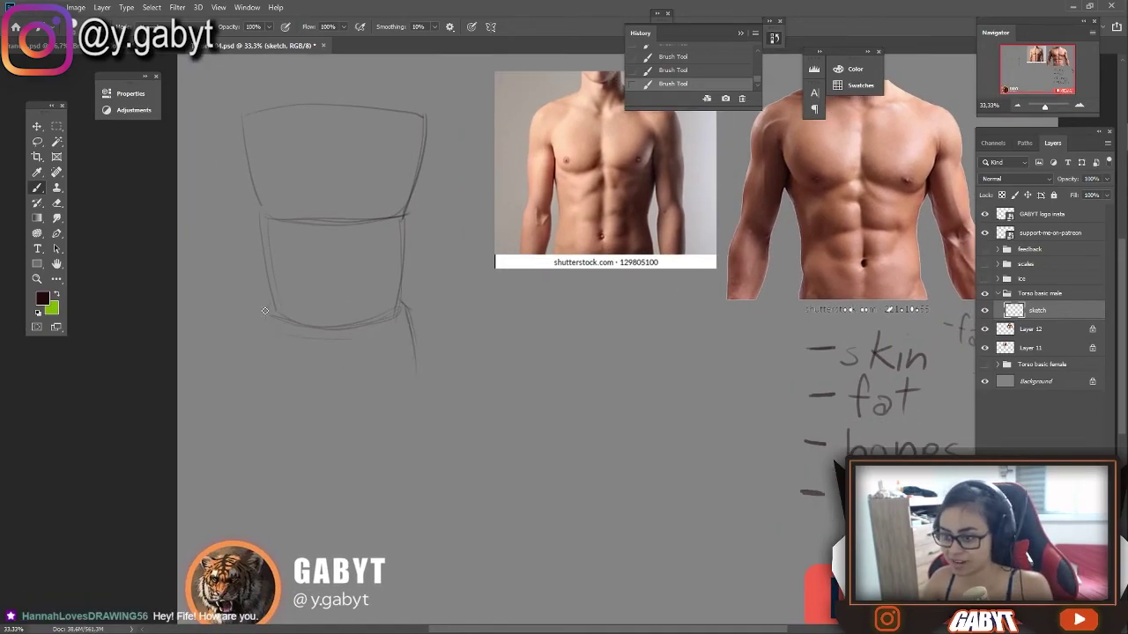
pyautogui.moveTo(262, 308); pyautogui.dragTo(262, 381)
pyautogui.moveTo(414, 321)
pyautogui.mouseDown()
pyautogui.moveTo(420, 382)
pyautogui.moveTo(360, 423)
pyautogui.mouseUp()
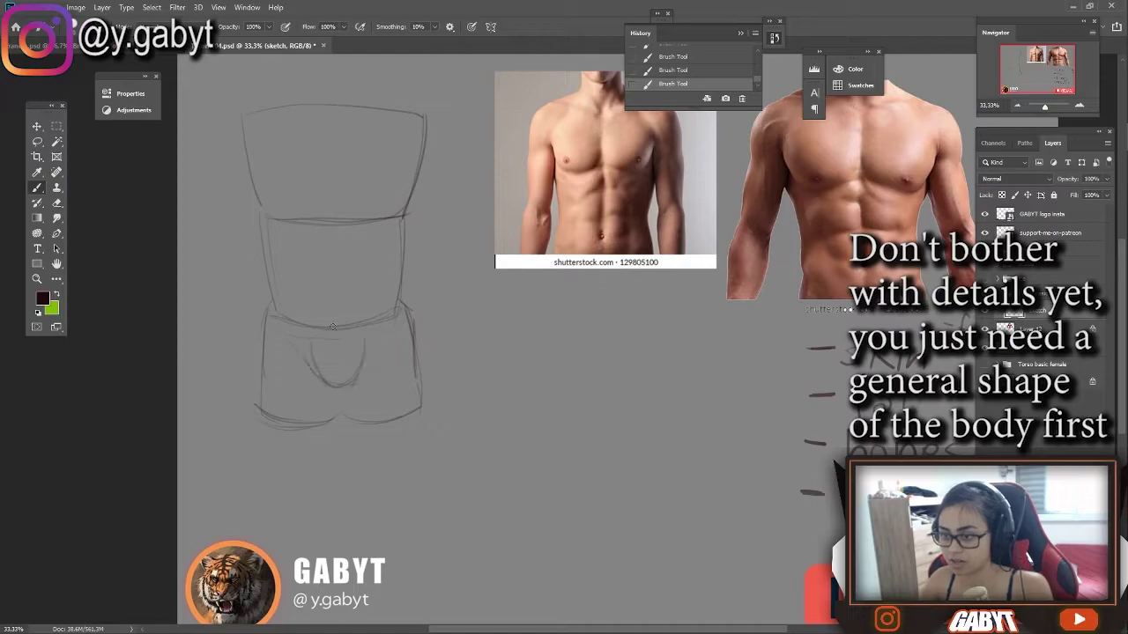
# Step: Sketch the crotch lines, then erase and refine the rough hip lines
pyautogui.moveTo(291, 331); pyautogui.dragTo(339, 388)
pyautogui.press('e')
pyautogui.moveTo(353, 427); pyautogui.dragTo(361, 454)
pyautogui.moveTo(291, 351); pyautogui.dragTo(294, 375)
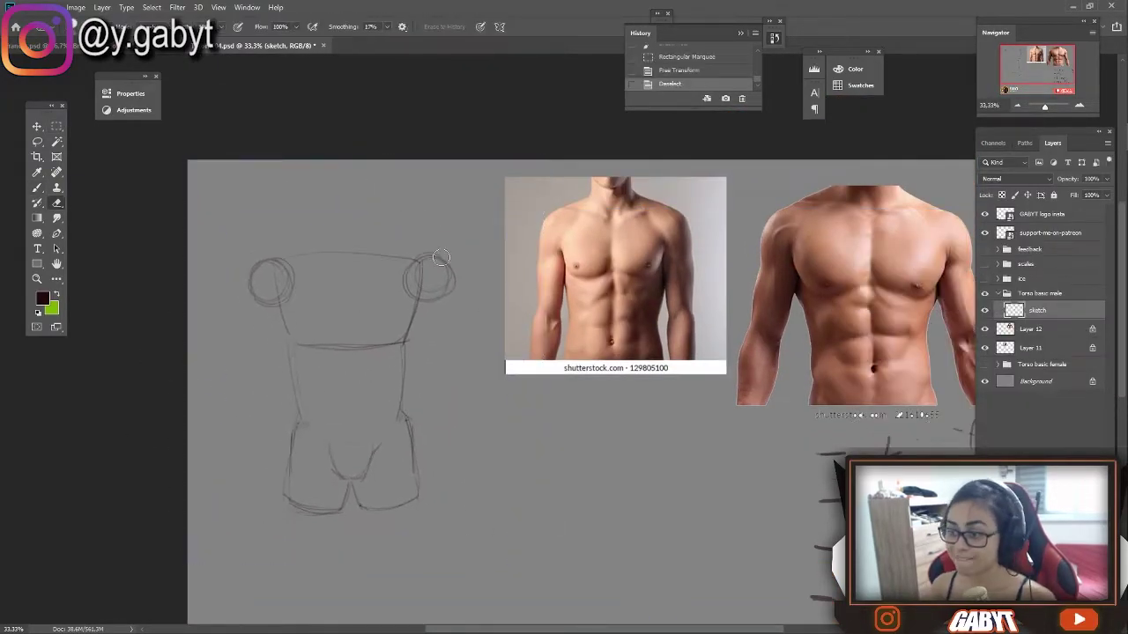
# Step: Redraw the shoulder circles, left arm line, neck and trapezius lines on the torso sketch
pyautogui.press('b')
pyautogui.moveTo(328, 441); pyautogui.dragTo(379, 445)
pyautogui.moveTo(451, 275); pyautogui.dragTo(452, 309)
pyautogui.moveTo(256, 266); pyautogui.dragTo(245, 314)
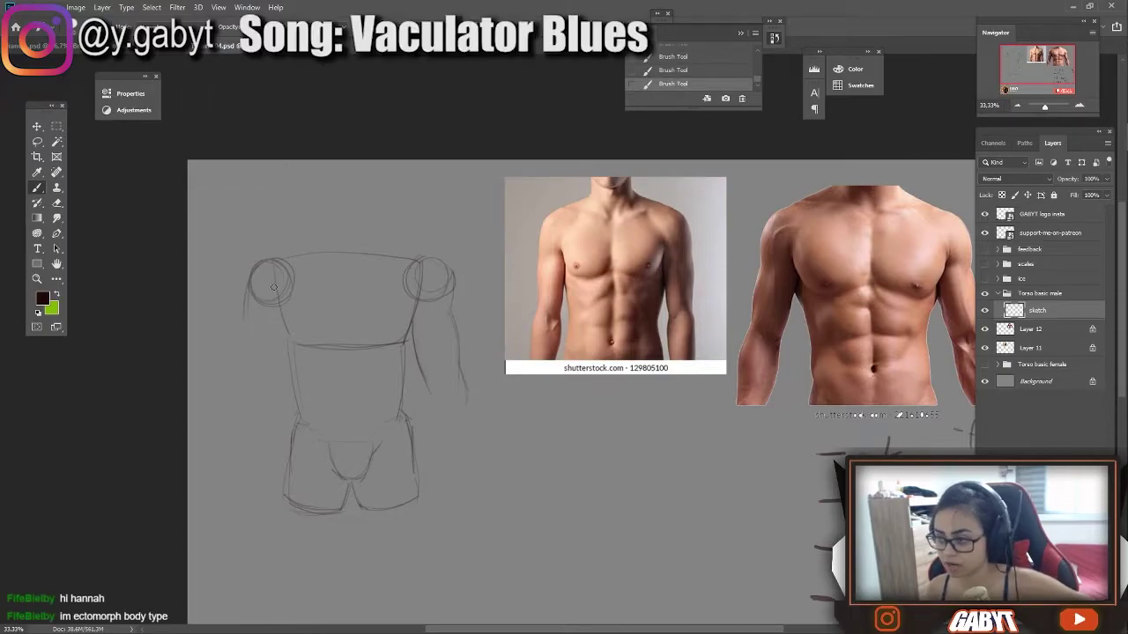
pyautogui.hotkey('ctrl', 'z')
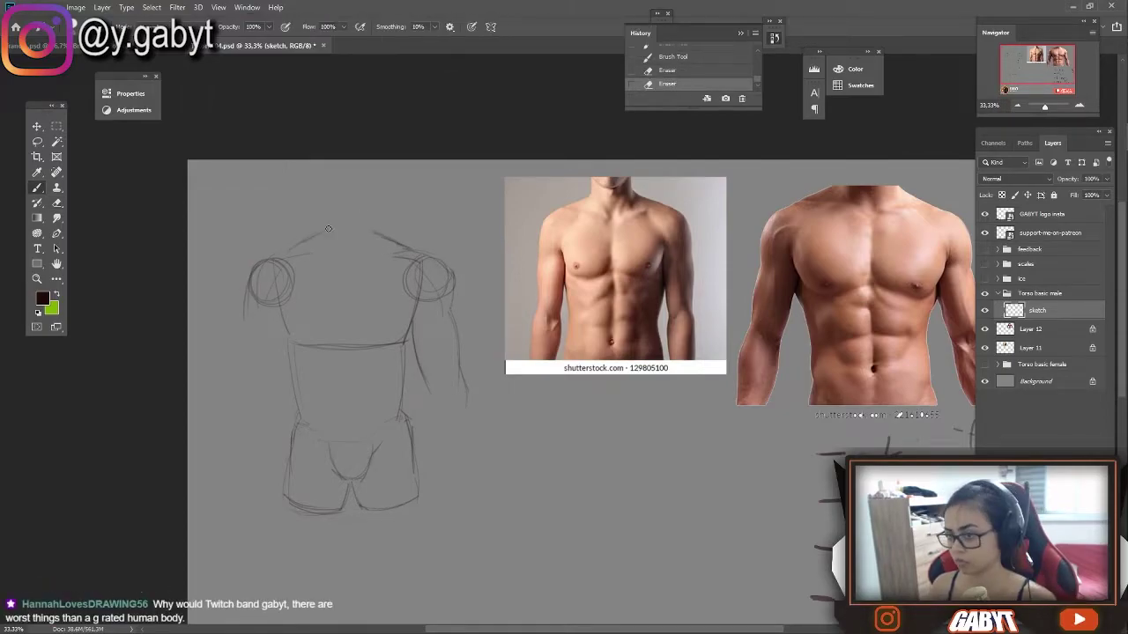
pyautogui.moveTo(320, 219); pyautogui.dragTo(311, 240)
pyautogui.moveTo(377, 220); pyautogui.dragTo(381, 238)
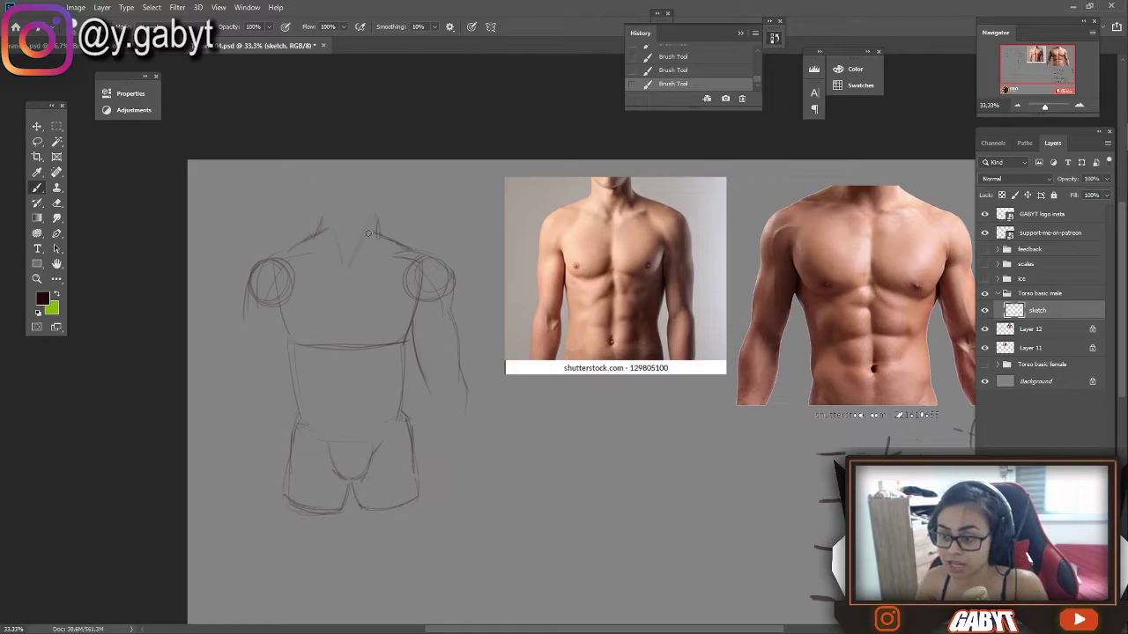
pyautogui.moveTo(375, 236)
pyautogui.mouseDown()
pyautogui.moveTo(382, 255)
pyautogui.moveTo(384, 236)
pyautogui.mouseUp()
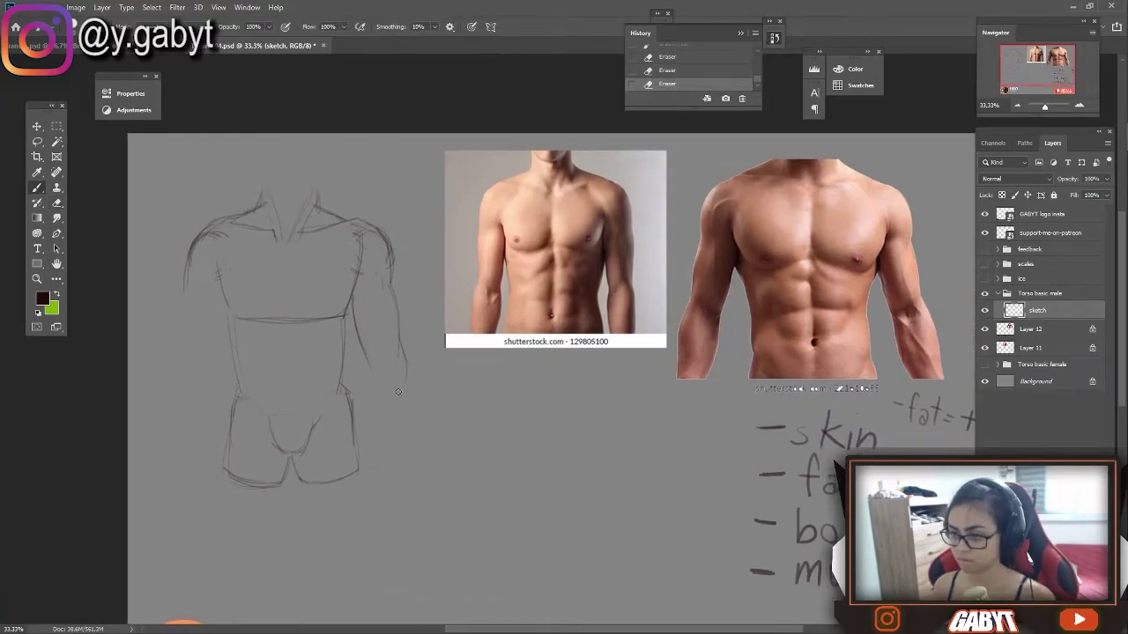
pyautogui.moveTo(359, 341); pyautogui.dragTo(382, 380)
# Step: Erase the old right forearm strokes, draw a new forearm curve, and clean the right shoulder
pyautogui.press('e')
pyautogui.moveTo(379, 439); pyautogui.dragTo(374, 361)
pyautogui.moveTo(409, 395)
pyautogui.mouseDown()
pyautogui.moveTo(397, 336)
pyautogui.moveTo(369, 344)
pyautogui.mouseUp()
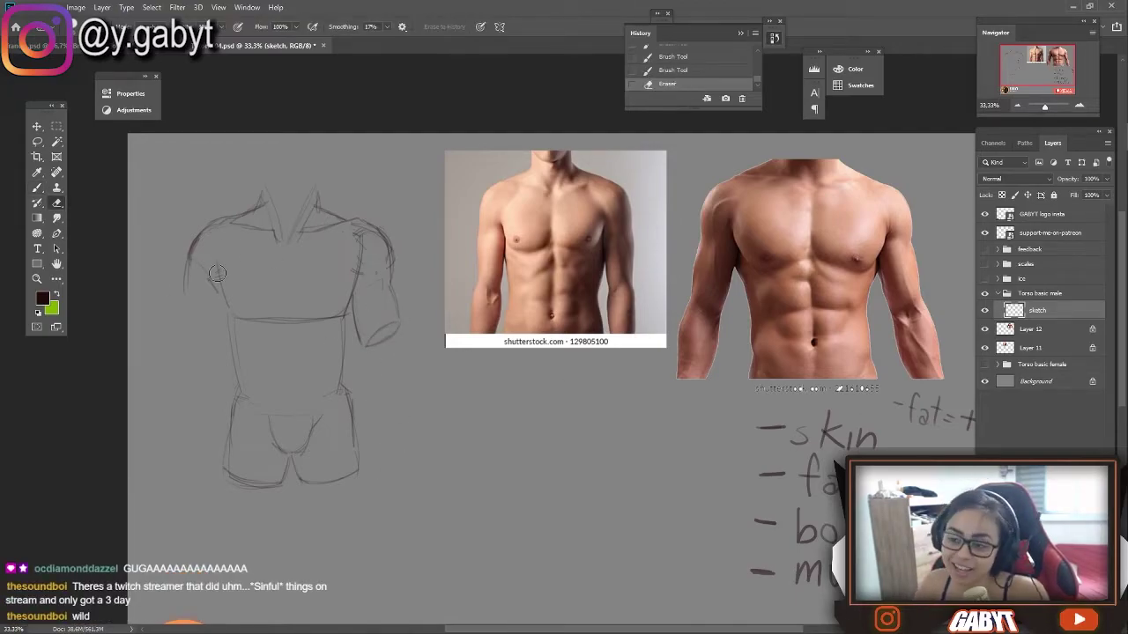
pyautogui.moveTo(186, 260); pyautogui.dragTo(222, 284)
pyautogui.press('e')
pyautogui.moveTo(356, 229); pyautogui.dragTo(371, 250)
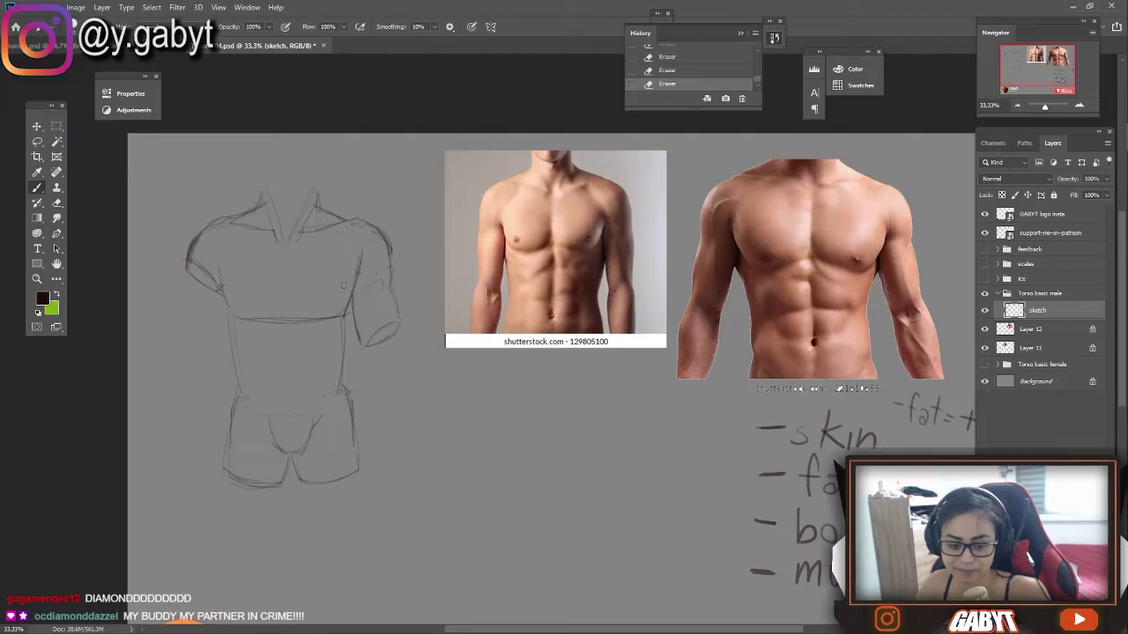
# Step: Add a guide line down the torso's front and check a back-muscle anatomy chart in Chrome
pyautogui.moveTo(249, 178); pyautogui.dragTo(273, 137)
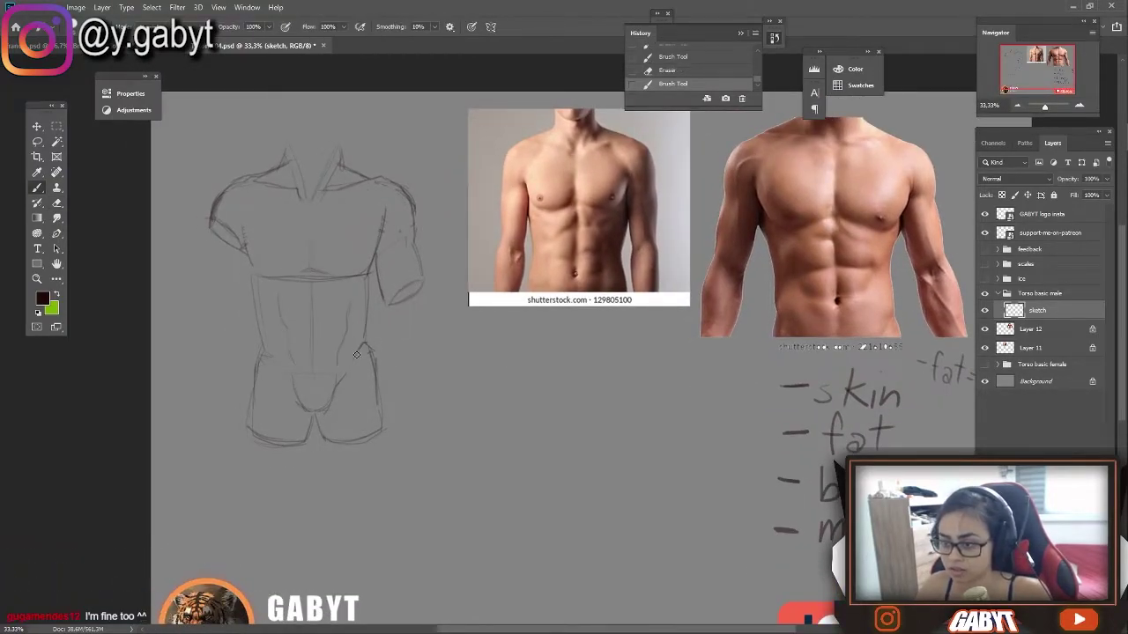
pyautogui.moveTo(892, 310); pyautogui.dragTo(860, 384)
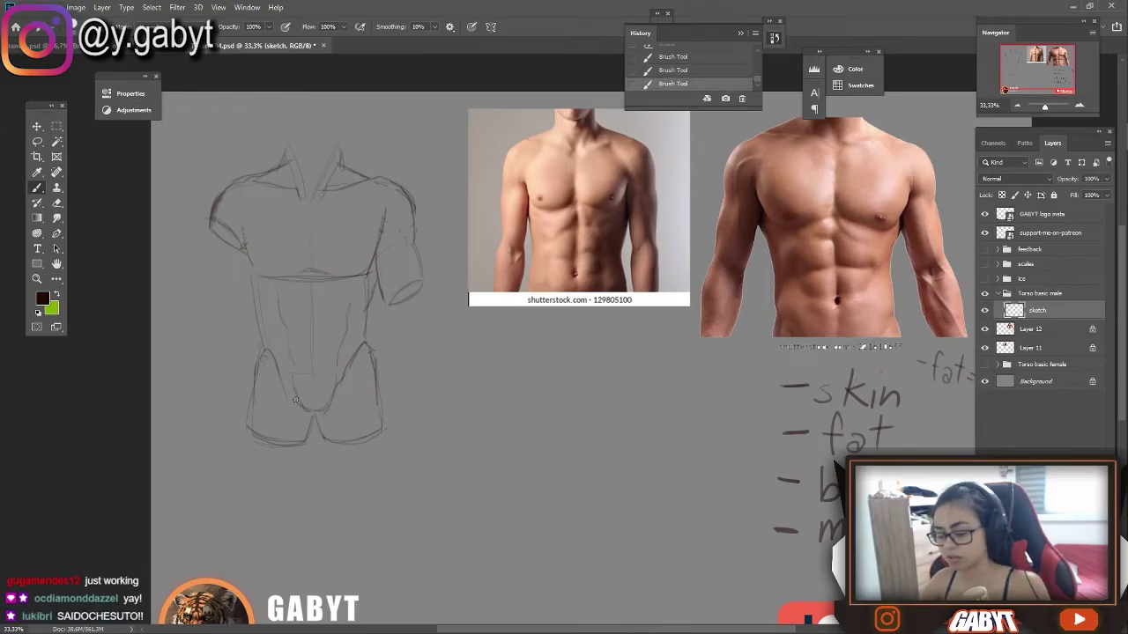
pyautogui.hotkey('alt', 'Tab')
pyautogui.click(190, 154)
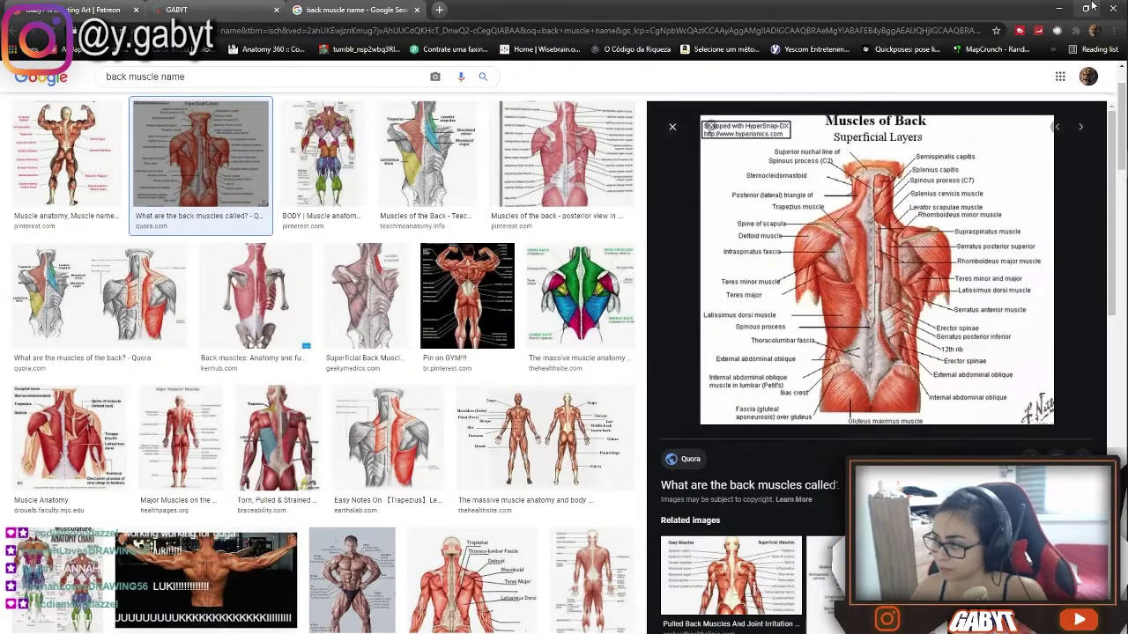
pyautogui.hotkey('alt', 'Tab')
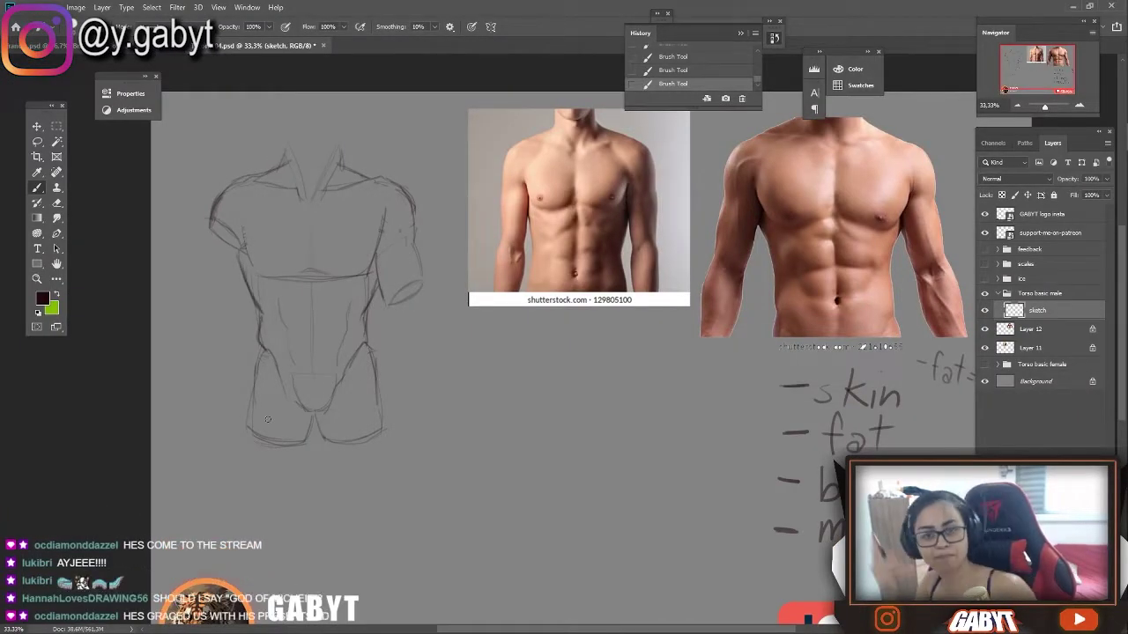
# Step: Erase the right arm and elbow lines and redraw the right shoulder line
pyautogui.press('e')
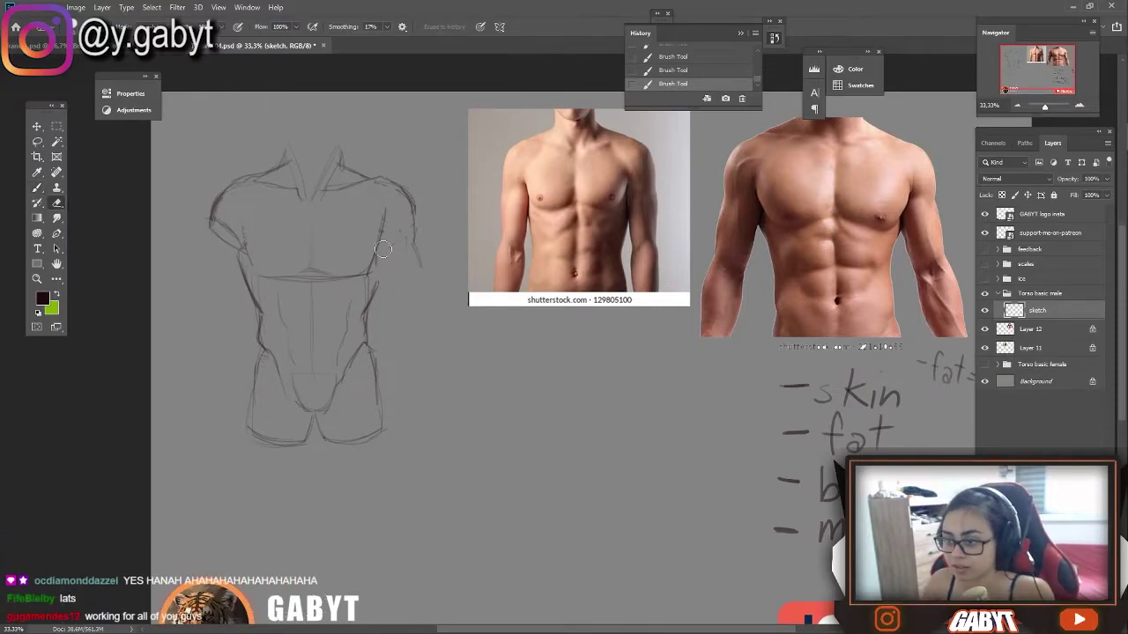
pyautogui.moveTo(418, 269); pyautogui.dragTo(392, 295)
pyautogui.press('b')
pyautogui.moveTo(414, 220); pyautogui.dragTo(381, 252)
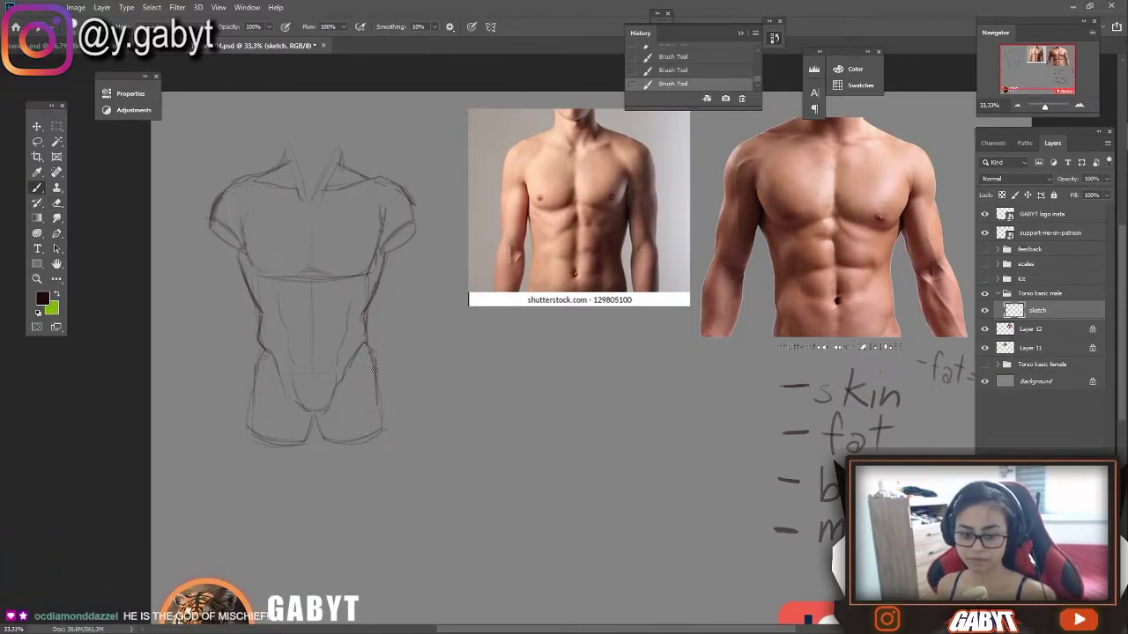
pyautogui.hscroll(1, 364, 333)
pyautogui.hscroll(-1, 317, 379)
pyautogui.hotkey('ctrl', 'z')
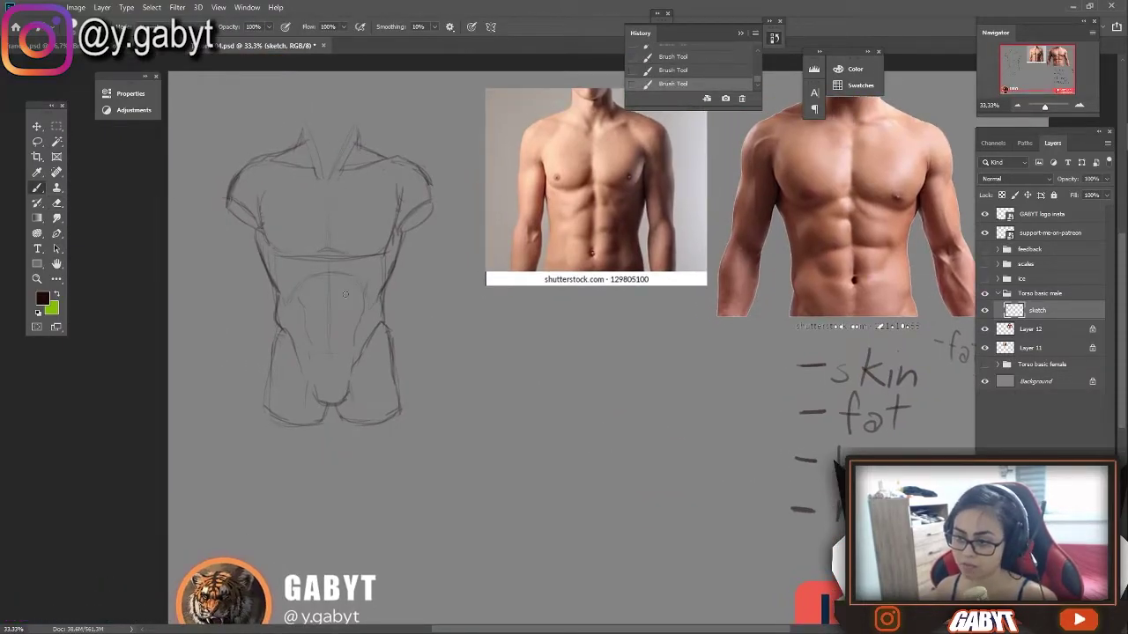
# Step: Erase stray sketch lines and try a left shoulder stroke, undoing it
pyautogui.press('e')
pyautogui.moveTo(344, 293); pyautogui.dragTo(332, 304)
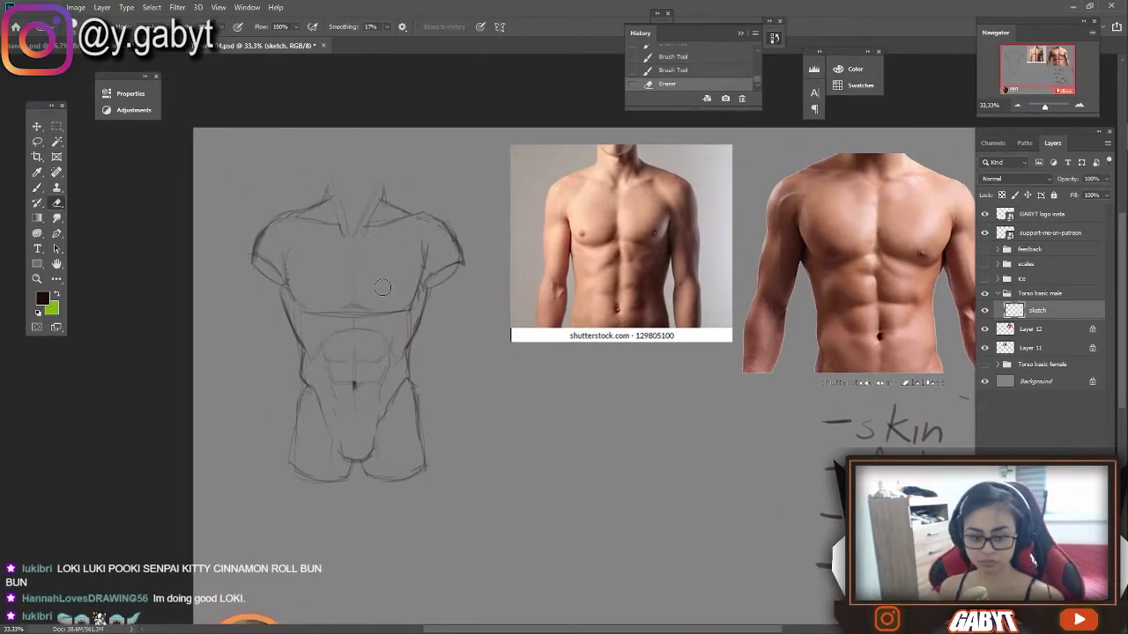
pyautogui.press('b')
pyautogui.moveTo(248, 254); pyautogui.dragTo(286, 284)
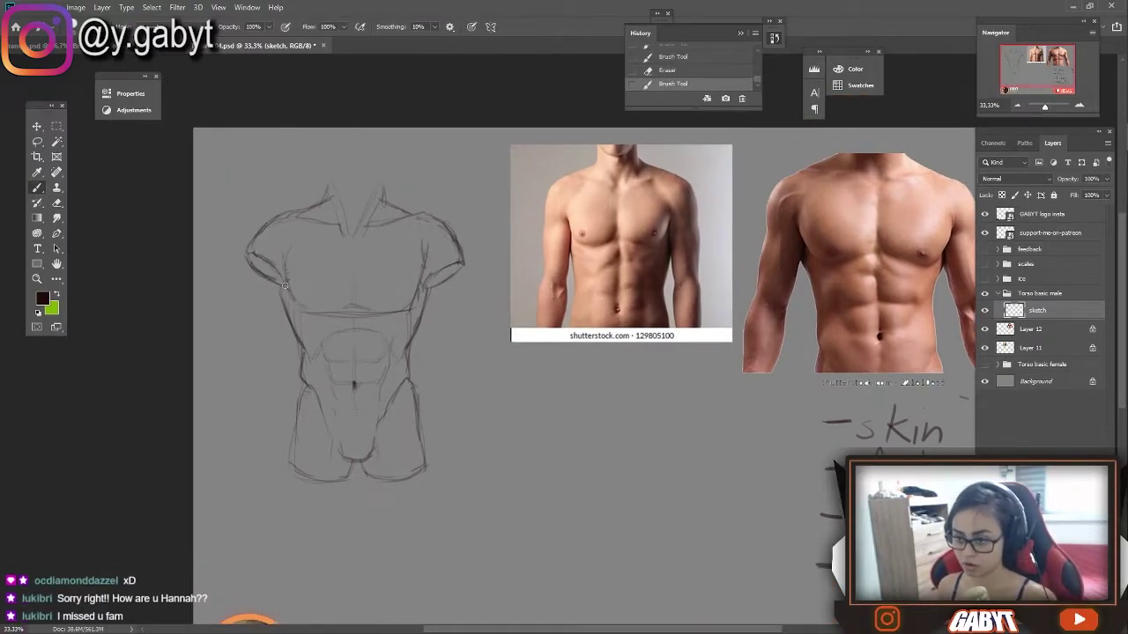
pyautogui.hotkey('ctrl', 'z')
pyautogui.hscroll(-3, 408, 304)
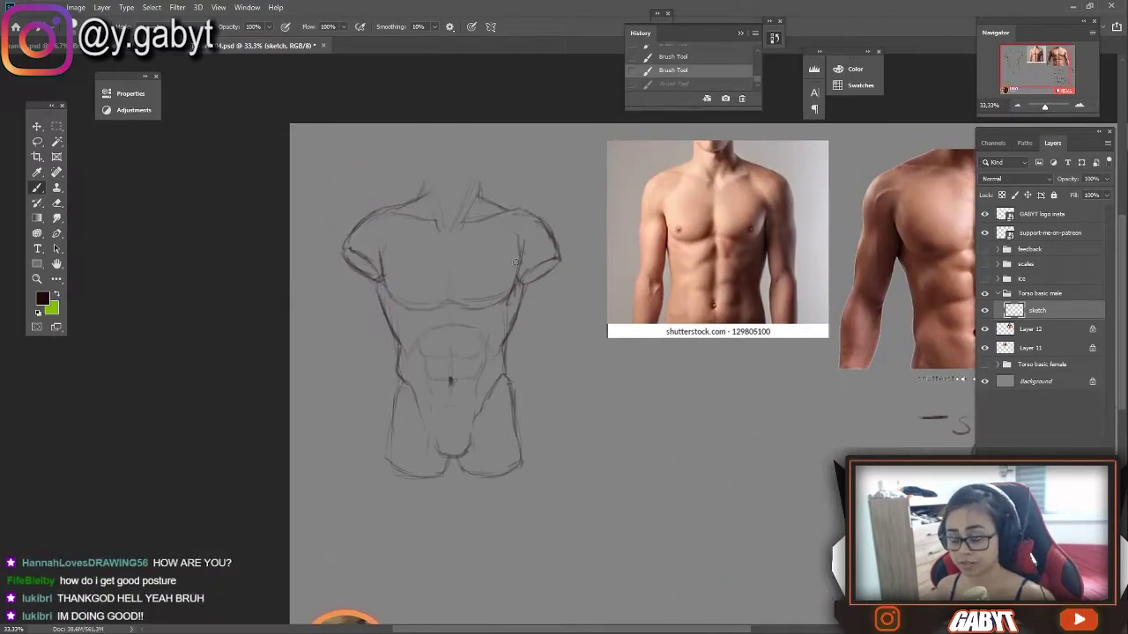
pyautogui.scroll(-1, 493, 279)
# Step: Darken both lower torso side outlines and zoom the view to 50%
pyautogui.moveTo(383, 345); pyautogui.dragTo(373, 432)
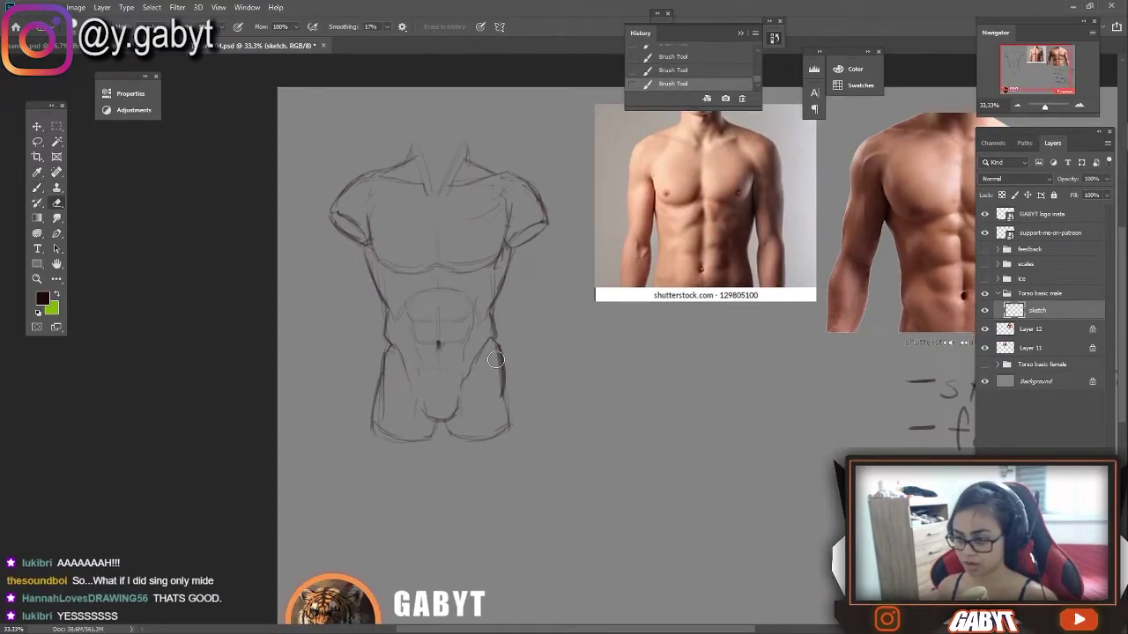
pyautogui.moveTo(500, 346); pyautogui.dragTo(512, 432)
pyautogui.moveTo(384, 377); pyautogui.dragTo(370, 437)
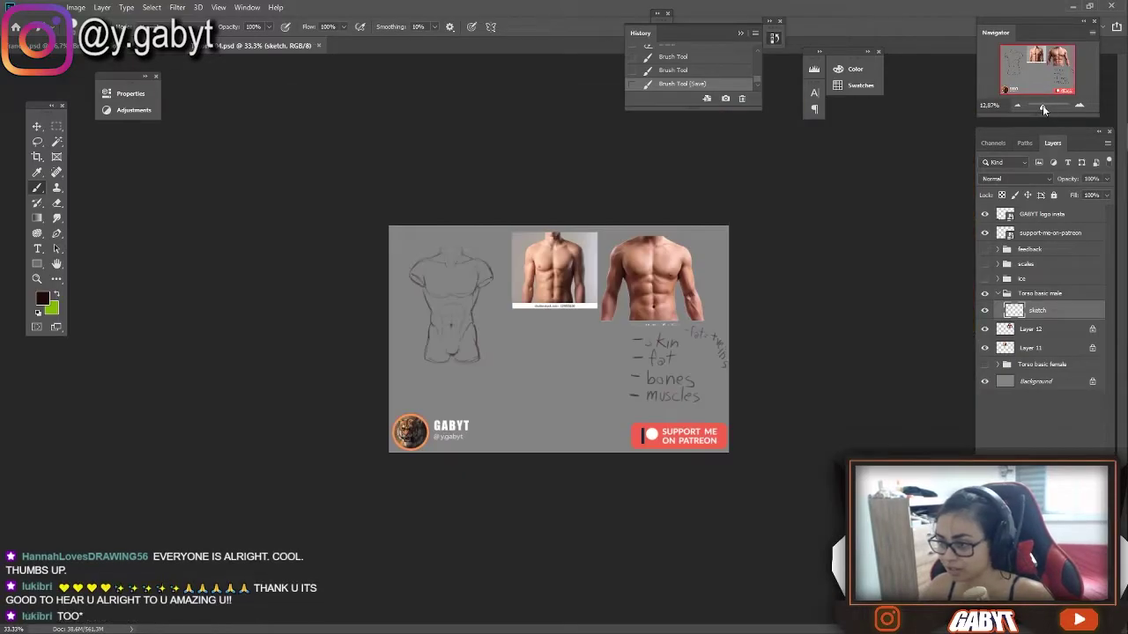
pyautogui.moveTo(1045, 105); pyautogui.dragTo(1070, 106)
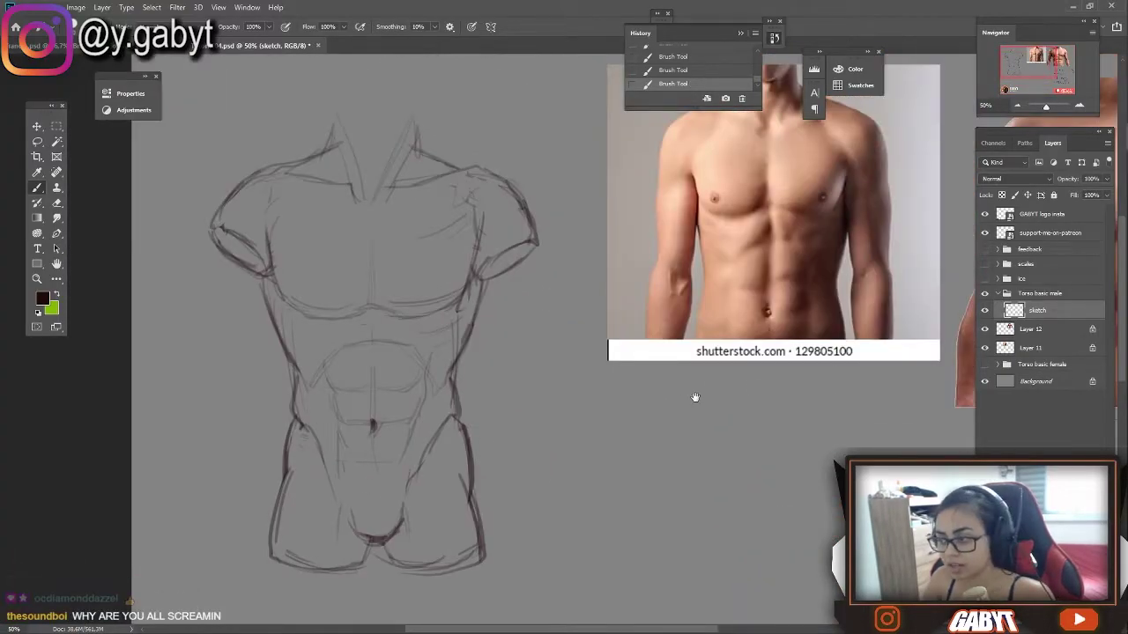
# Step: Pan across the reference photos and the skin, fat, bones, muscles notes to study them
pyautogui.moveTo(693, 395); pyautogui.dragTo(302, 453)
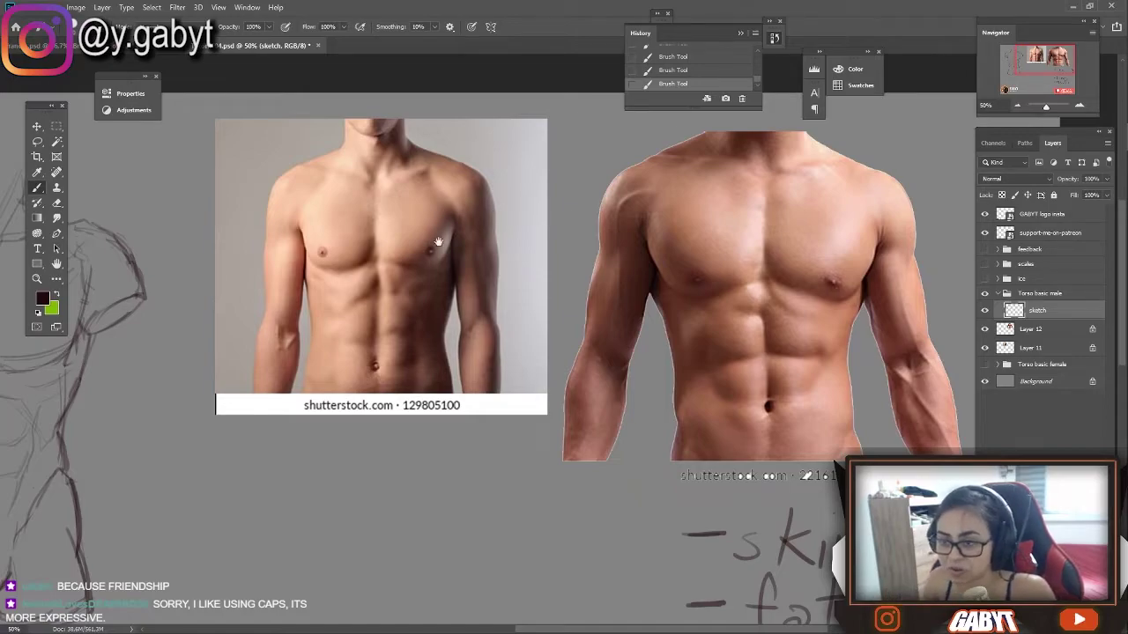
pyautogui.moveTo(438, 241)
pyautogui.mouseDown()
pyautogui.moveTo(649, 264)
pyautogui.moveTo(612, 259)
pyautogui.moveTo(249, 317)
pyautogui.mouseUp()
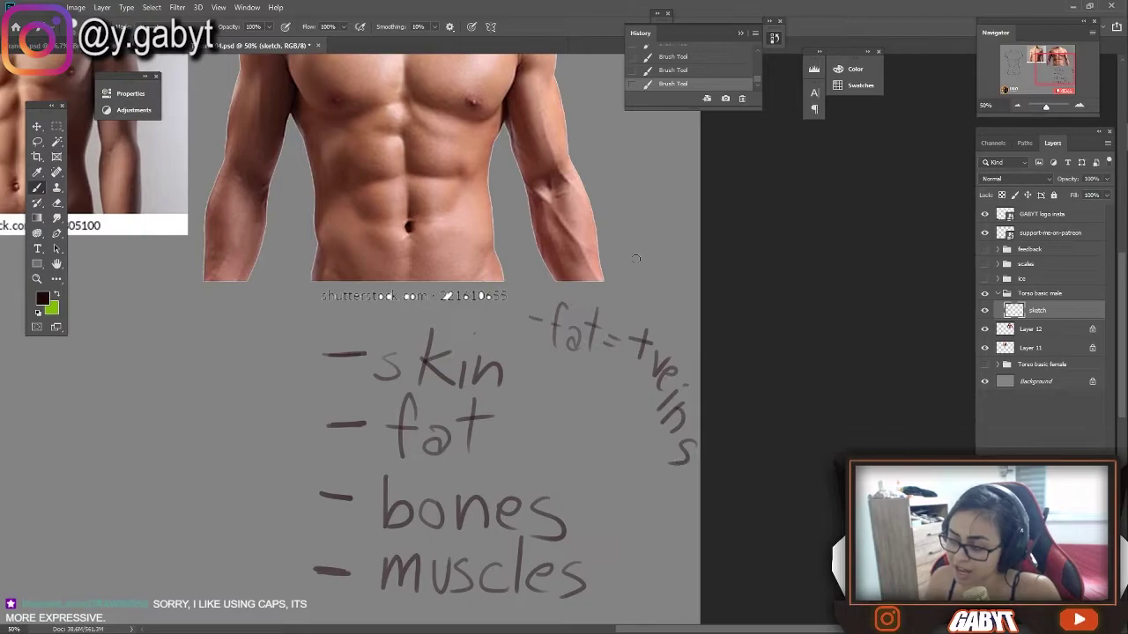
pyautogui.moveTo(457, 478); pyautogui.dragTo(555, 350)
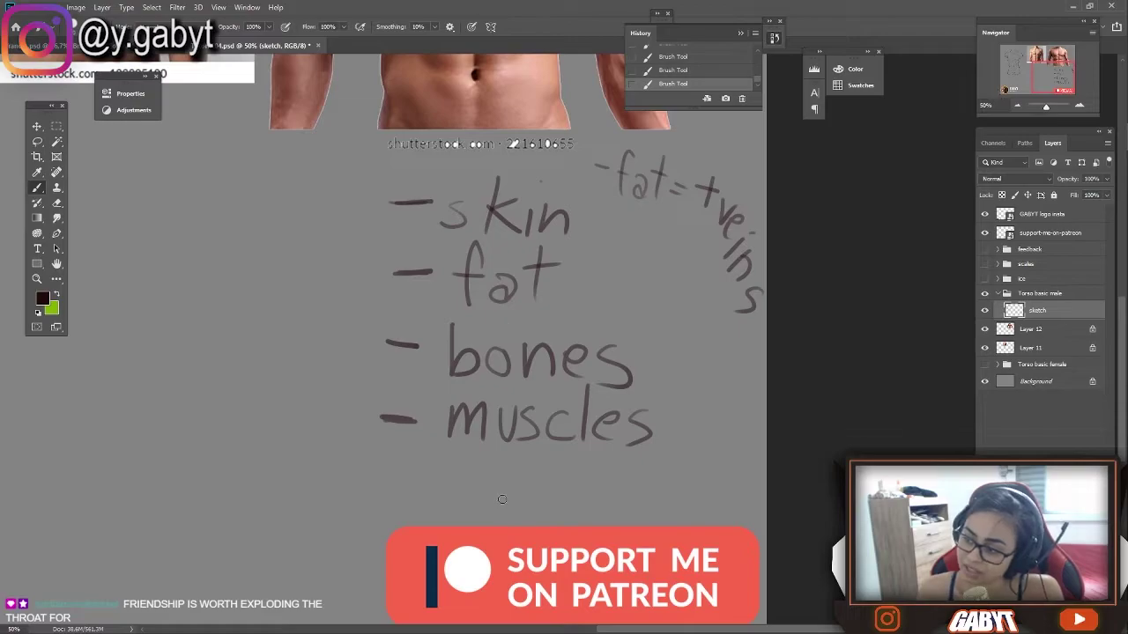
pyautogui.scroll(3, 548, 425)
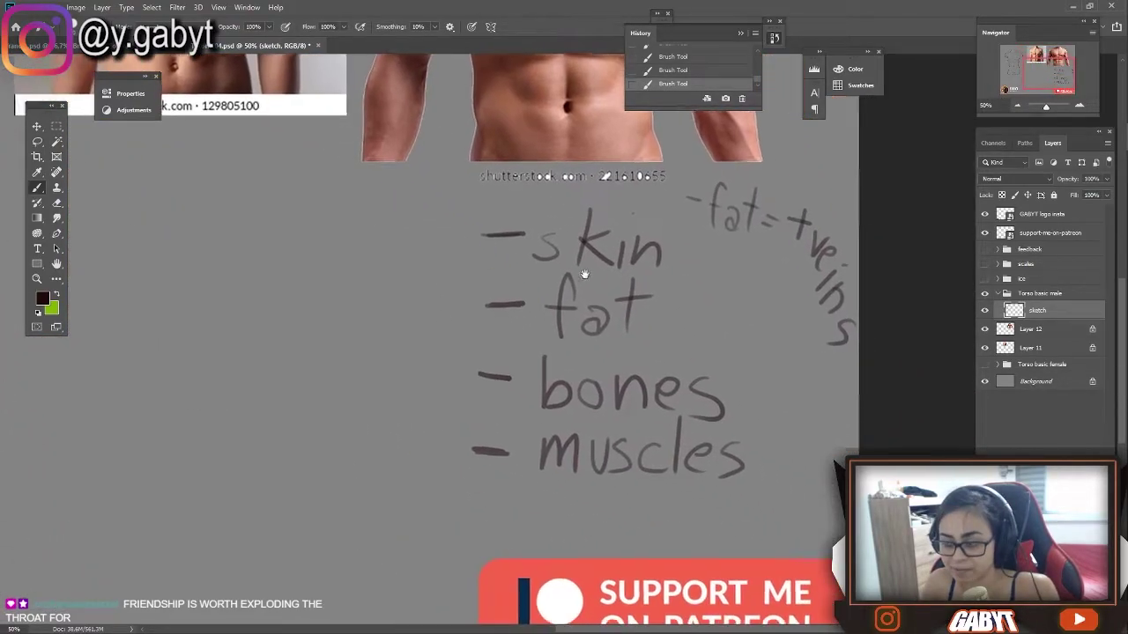
pyautogui.moveTo(375, 235); pyautogui.dragTo(181, 267)
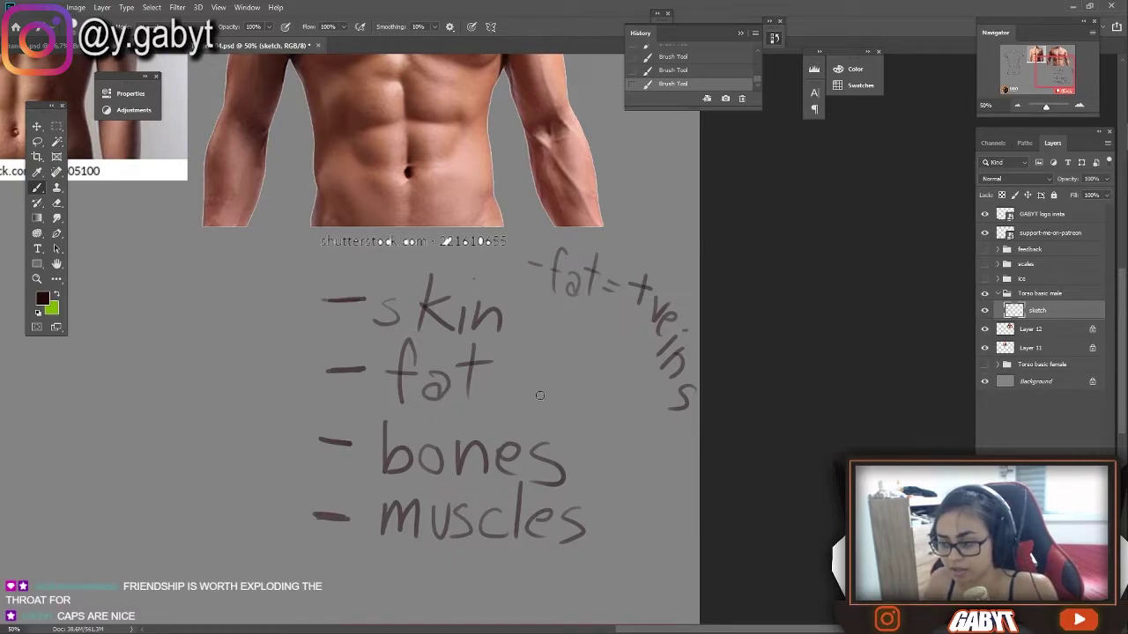
pyautogui.scroll(3, 451, 394)
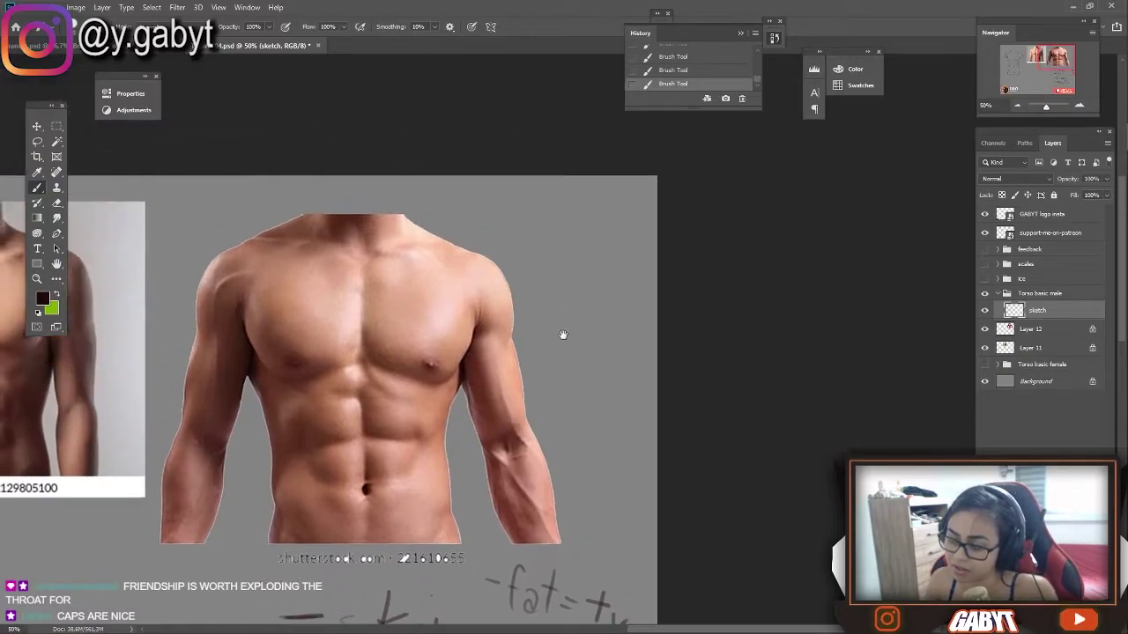
pyautogui.scroll(3, 514, 406)
# Step: Draw a test curve beside the reference, undo it, and return to the torso sketch
pyautogui.moveTo(554, 192)
pyautogui.mouseDown()
pyautogui.moveTo(582, 236)
pyautogui.moveTo(608, 336)
pyautogui.mouseUp()
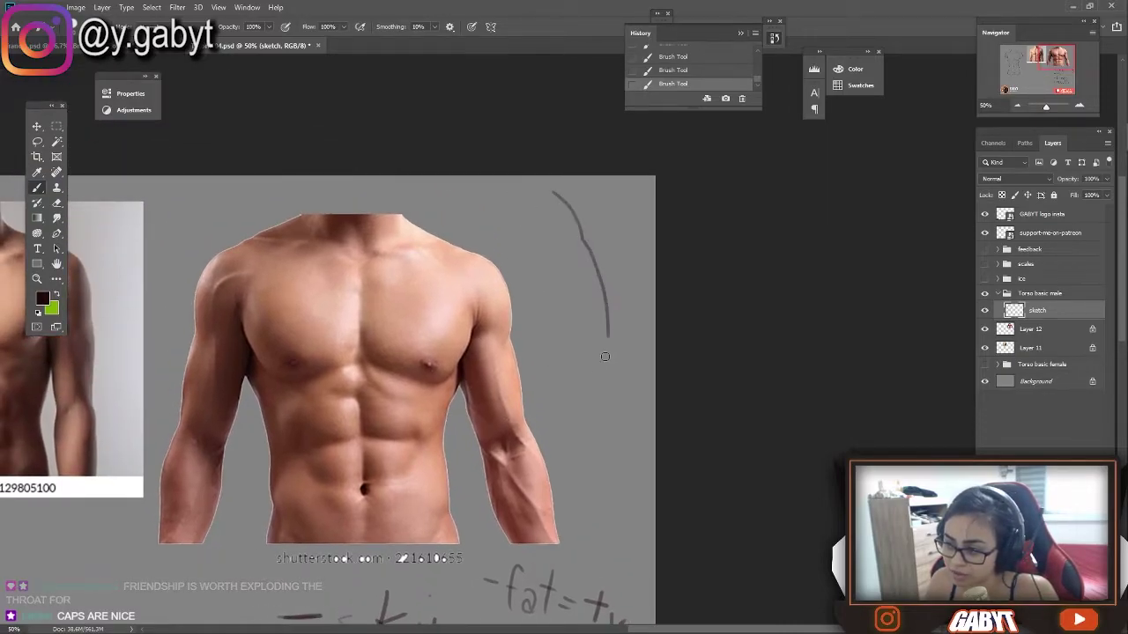
pyautogui.hotkey('ctrl', 'z')
pyautogui.hotkey('ctrl', 'shift', 'z')
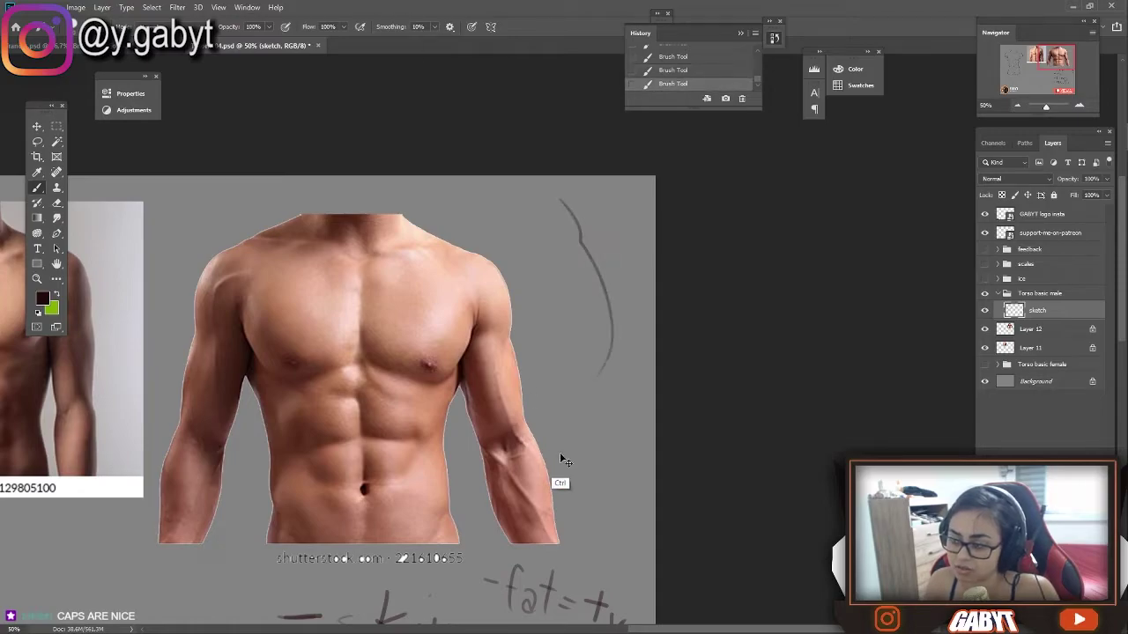
pyautogui.hotkey('ctrl', 'z')
pyautogui.moveTo(457, 430); pyautogui.dragTo(631, 226)
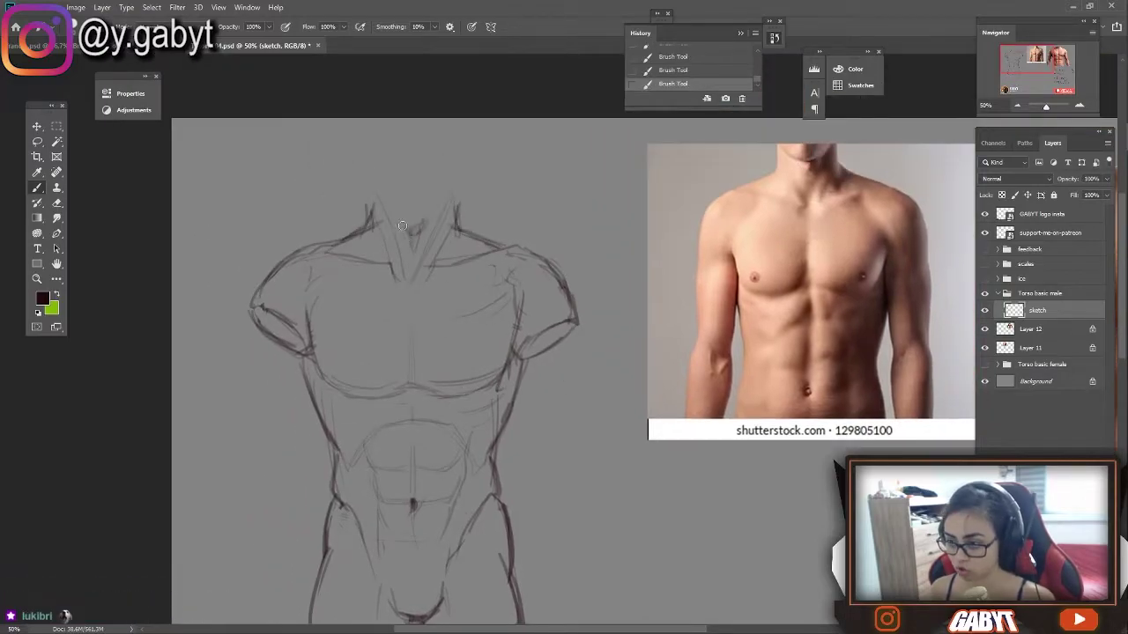
# Step: Add neck and sternum lines, then copy the marquee-selected torso sketch onto a new layer
pyautogui.moveTo(412, 226)
pyautogui.mouseDown()
pyautogui.moveTo(400, 276)
pyautogui.moveTo(545, 279)
pyautogui.mouseUp()
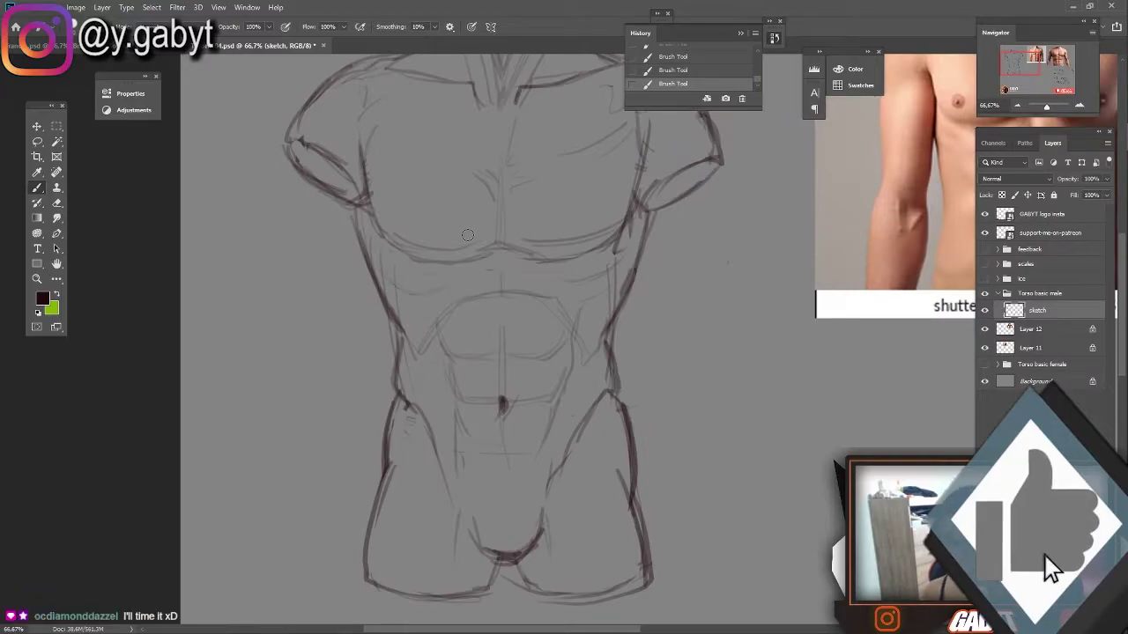
pyautogui.press('e')
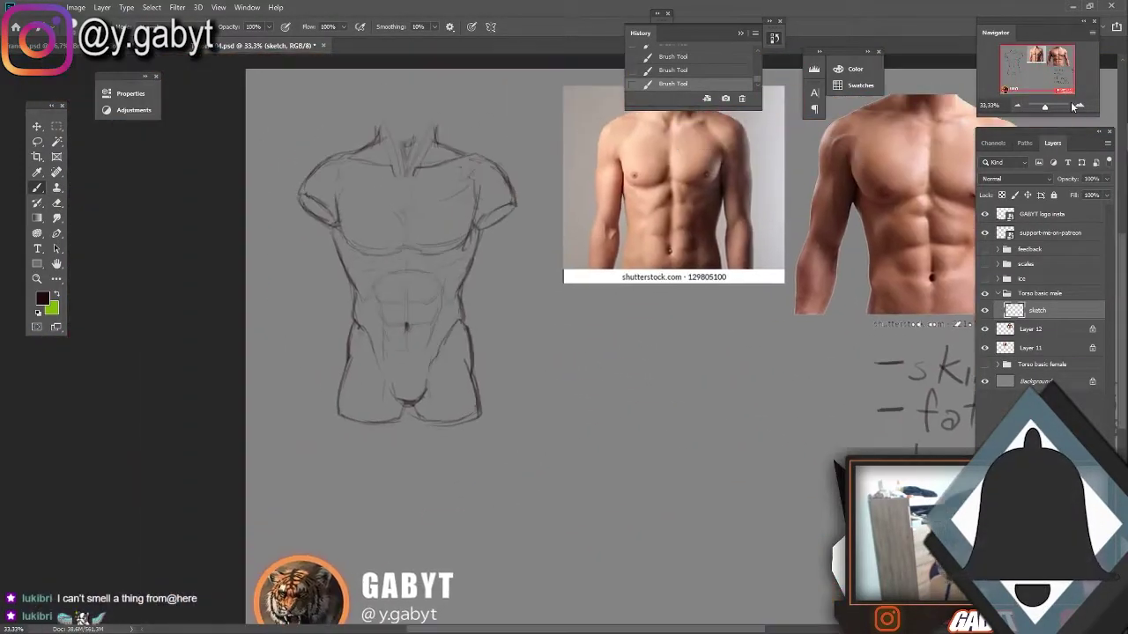
pyautogui.moveTo(242, 145); pyautogui.dragTo(441, 396)
pyautogui.hotkey('ctrl', 'j')
# Step: Move the sketch copy beside the original and create a new layer named 'base'
pyautogui.hotkey('ctrl', 't')
pyautogui.moveTo(352, 265); pyautogui.dragTo(555, 238)
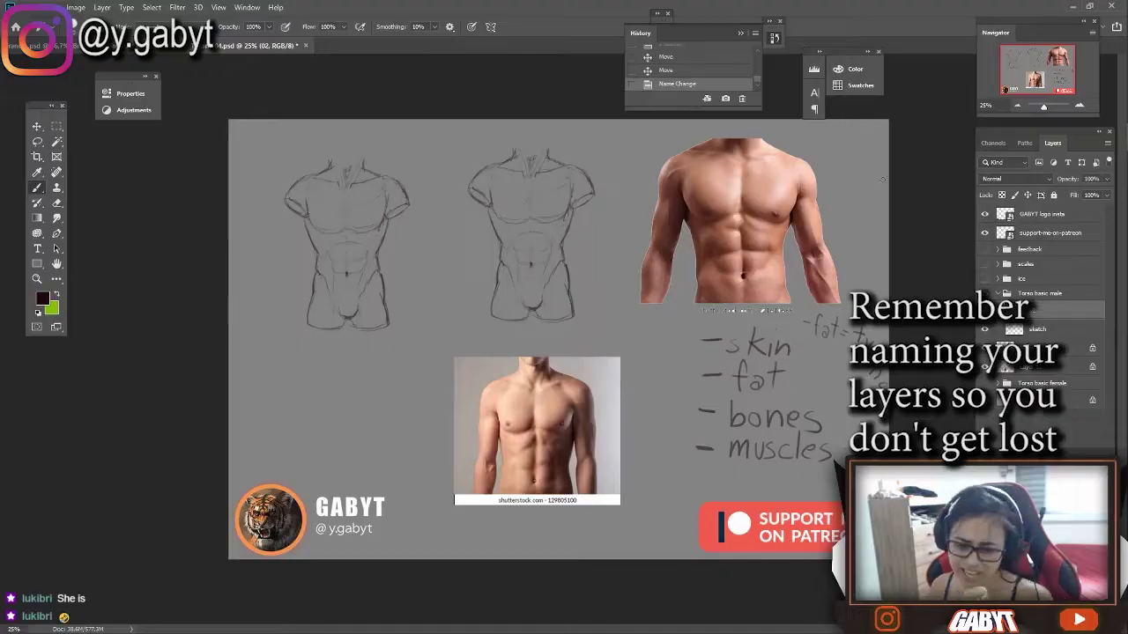
pyautogui.hotkey('ctrl', 'shift', 'n')
pyautogui.press('Return')
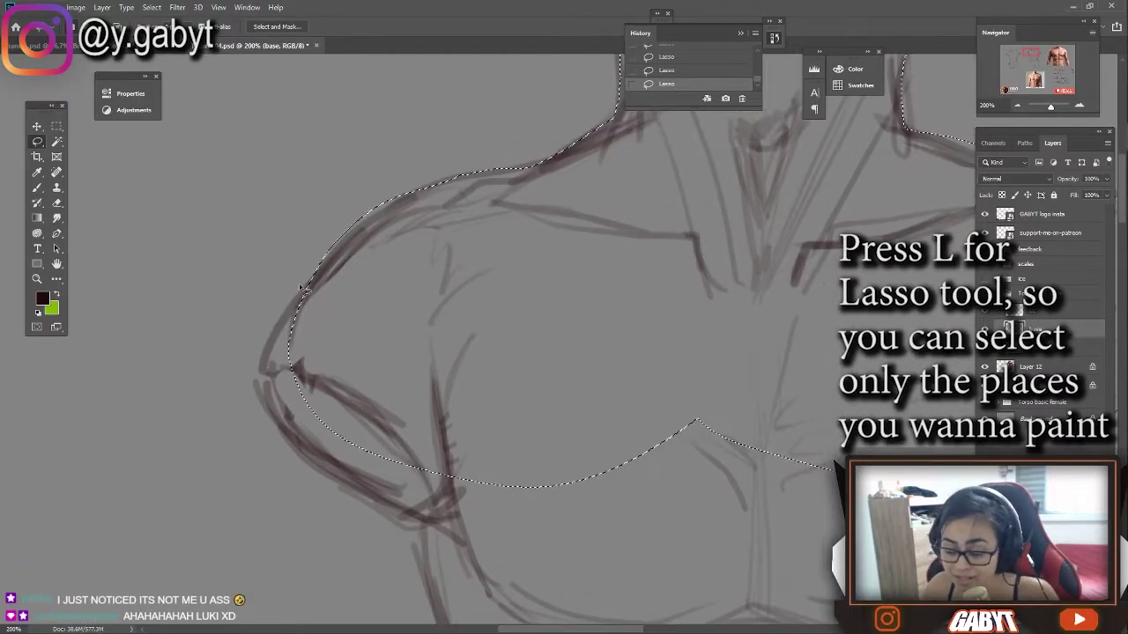
# Step: Lasso the whole torso silhouette from the shoulders down to the hips on the base layer
pyautogui.moveTo(265, 256)
pyautogui.mouseDown()
pyautogui.moveTo(569, 366)
pyautogui.moveTo(294, 189)
pyautogui.mouseUp()
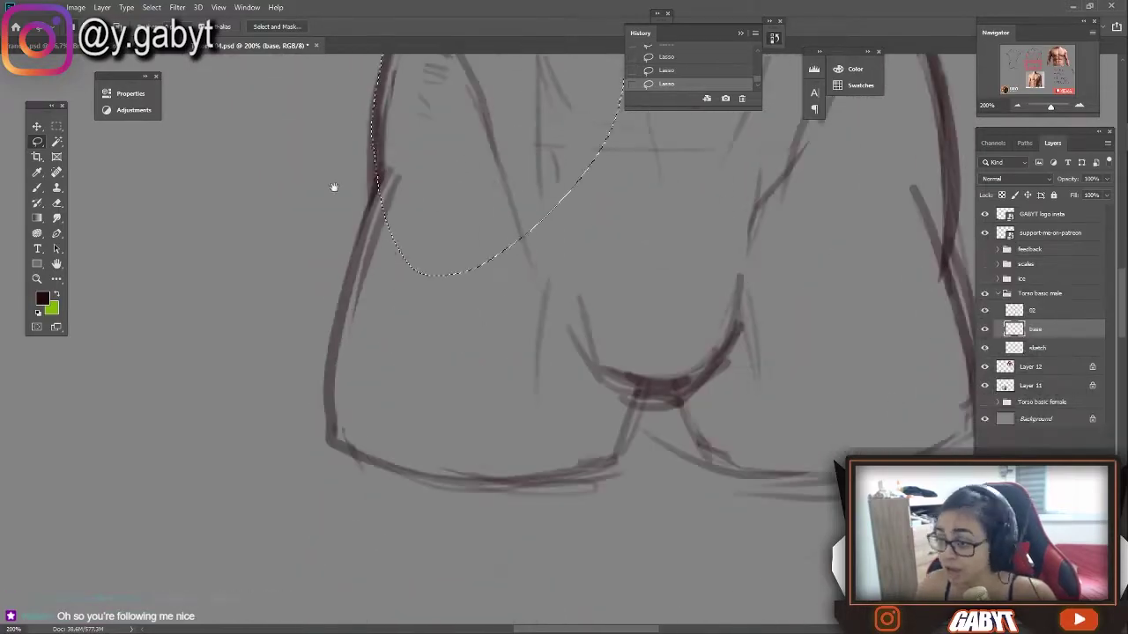
pyautogui.moveTo(293, 190)
pyautogui.mouseDown()
pyautogui.moveTo(308, 385)
pyautogui.moveTo(511, 551)
pyautogui.moveTo(564, 405)
pyautogui.moveTo(320, 388)
pyautogui.moveTo(288, 459)
pyautogui.moveTo(448, 362)
pyautogui.mouseUp()
pyautogui.scroll(-5, 585, 445)
pyautogui.scroll(5, 584, 445)
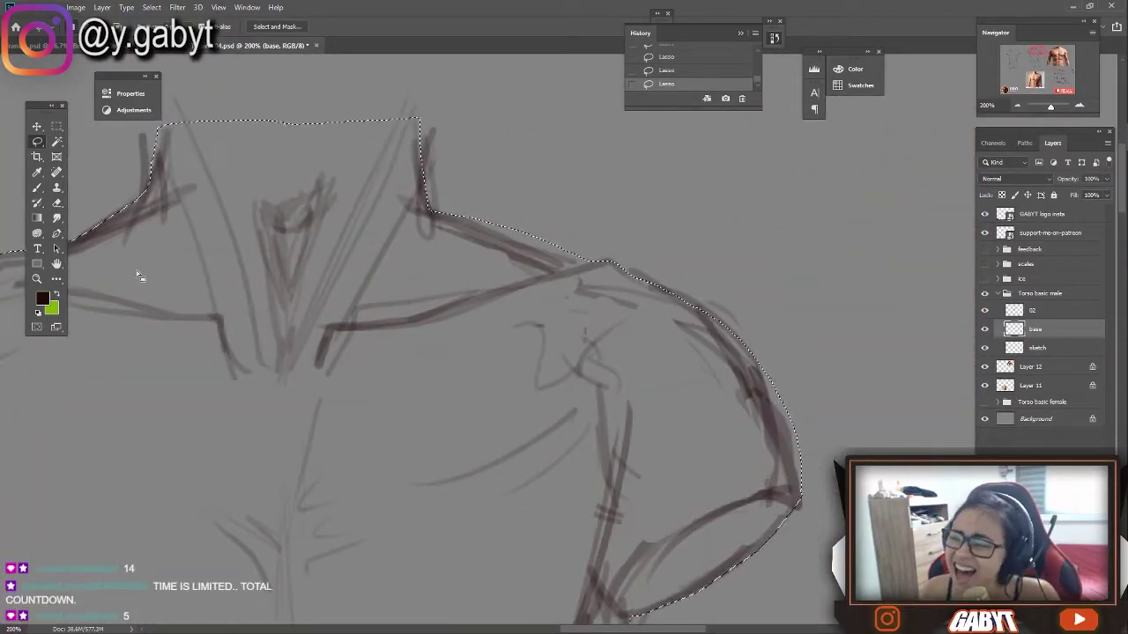
pyautogui.scroll(-2, 394, 250)
pyautogui.scroll(-2, 591, 176)
# Step: Sample a skin tone and Paint Bucket fill the lassoed torso, then deselect
pyautogui.click(617, 265)
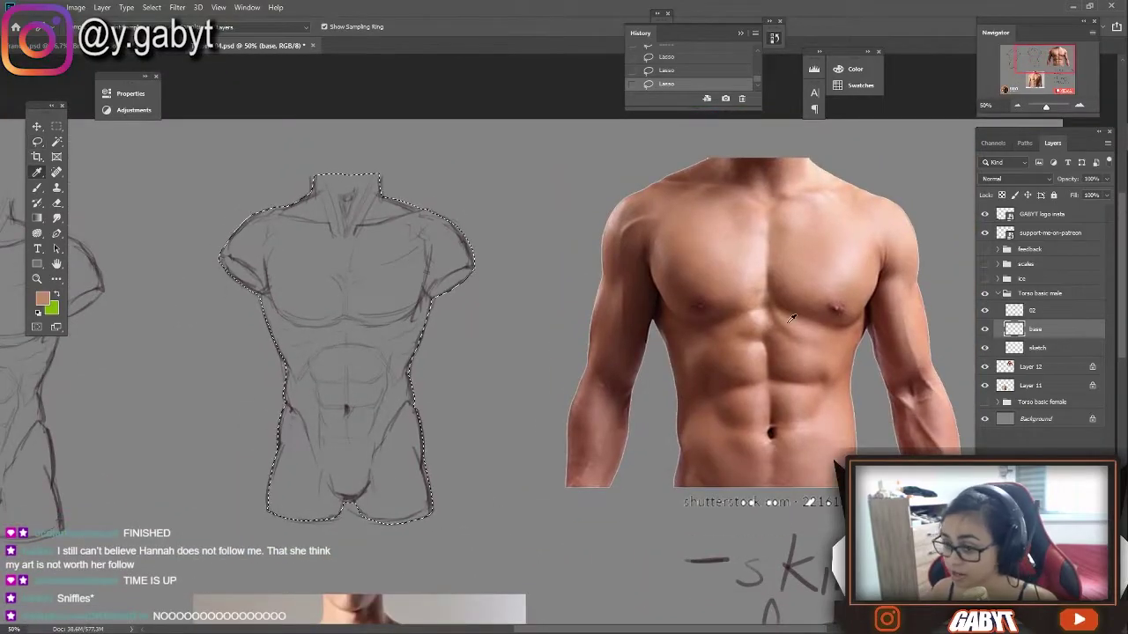
pyautogui.rightClick(38, 217)
pyautogui.click(88, 229)
pyautogui.click(353, 362)
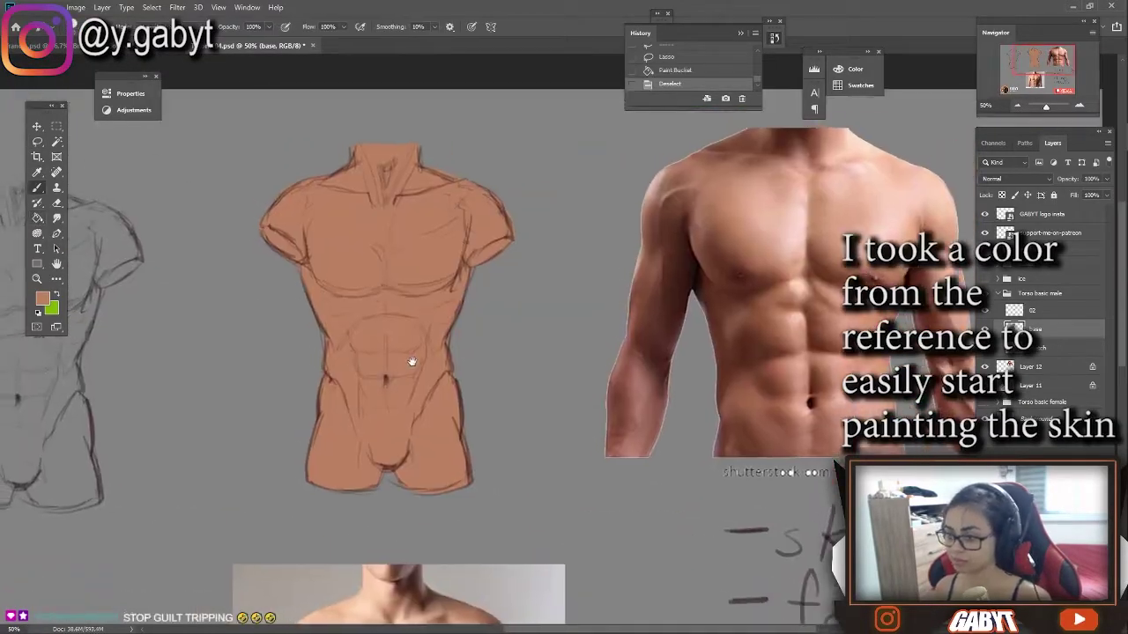
pyautogui.hotkey('ctrl', 'd')
pyautogui.press('b')
pyautogui.hscroll(-3, 225, 288)
# Step: Free Transform the sketch layer larger to match the torso, then adjust the skin layer
pyautogui.click(1046, 328)
pyautogui.moveTo(62, 167); pyautogui.dragTo(326, 529)
pyautogui.hotkey('ctrl', 't')
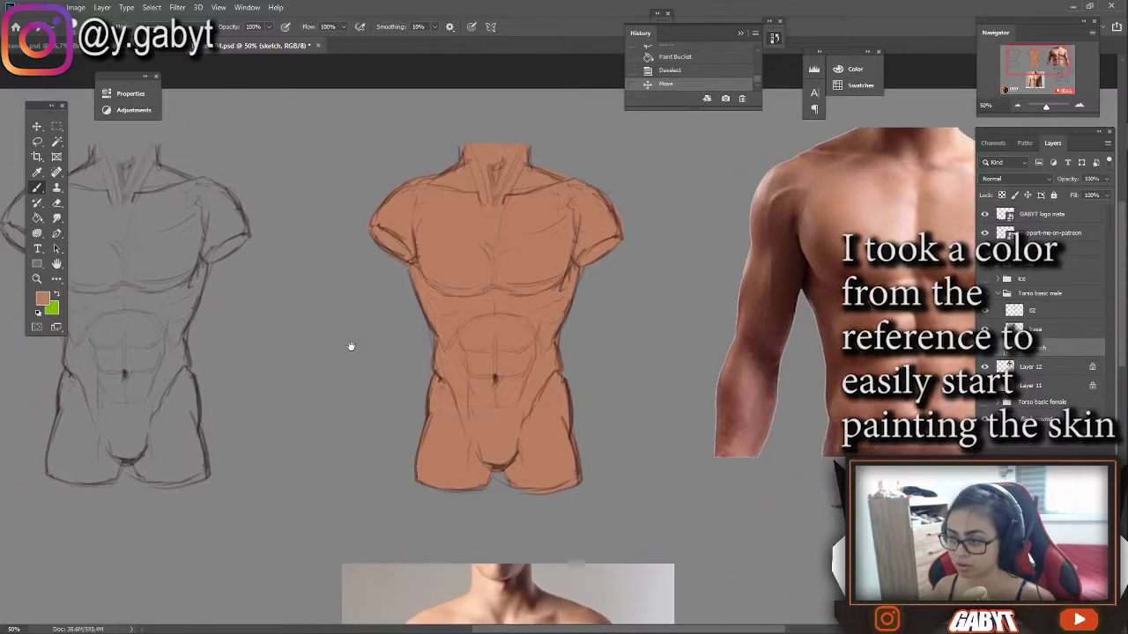
pyautogui.moveTo(423, 503); pyautogui.dragTo(458, 537)
pyautogui.press('Return')
pyautogui.hotkey('ctrl', 'd')
pyautogui.hotkey('ctrl', 't')
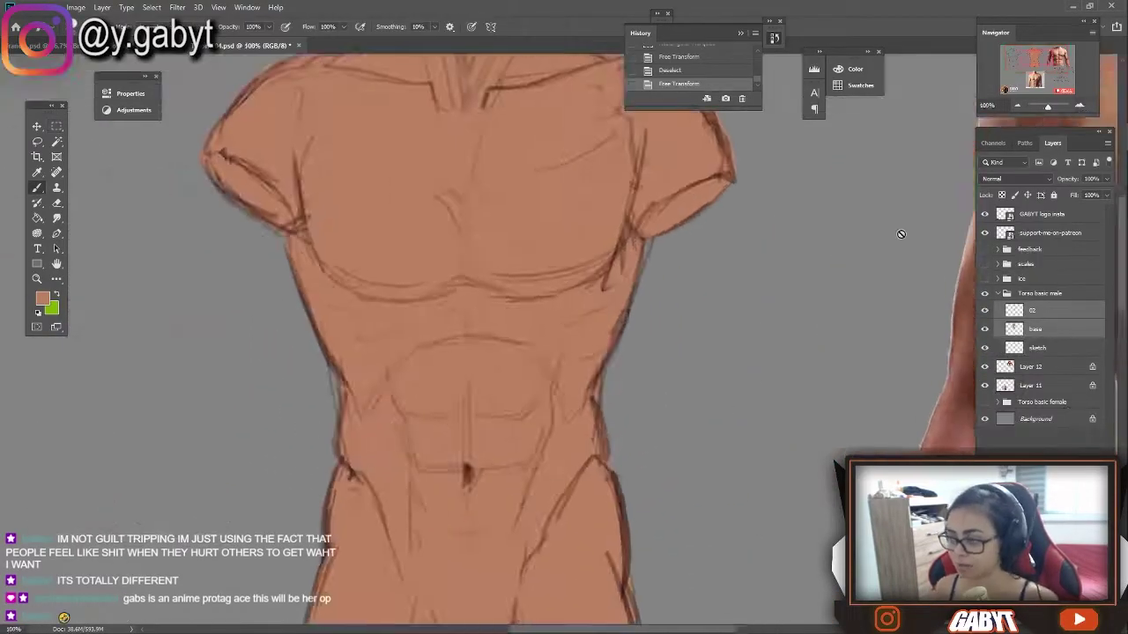
pyautogui.press('Return')
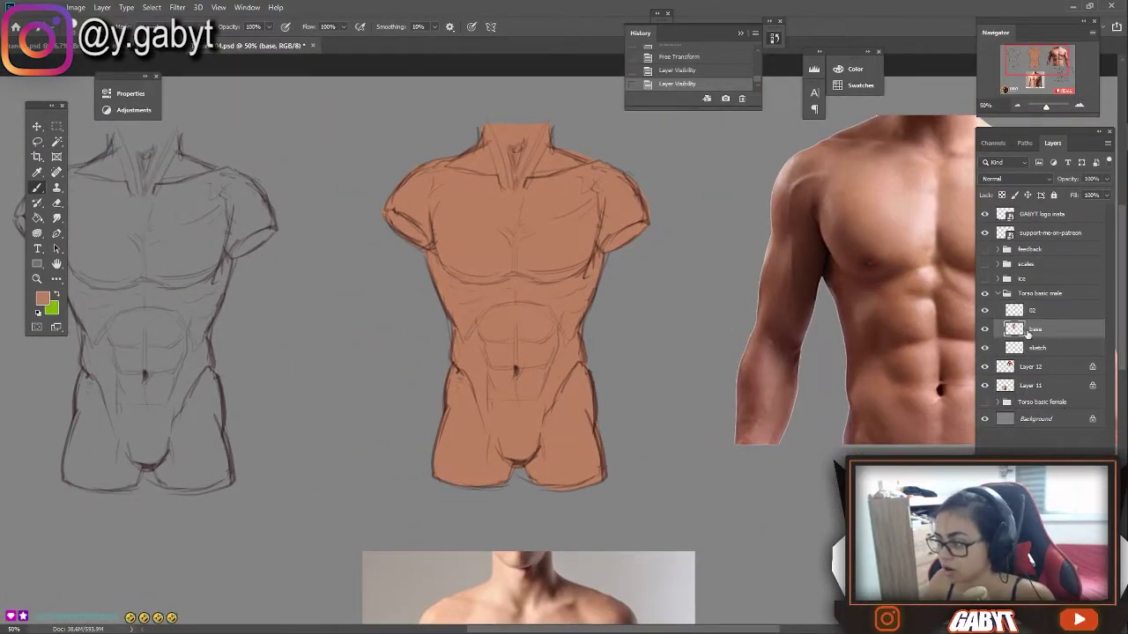
# Step: Apply a Blur Gallery Field Blur to the linework on layer 02
pyautogui.click(1044, 310)
pyautogui.click(1014, 177)
pyautogui.click(1005, 227)
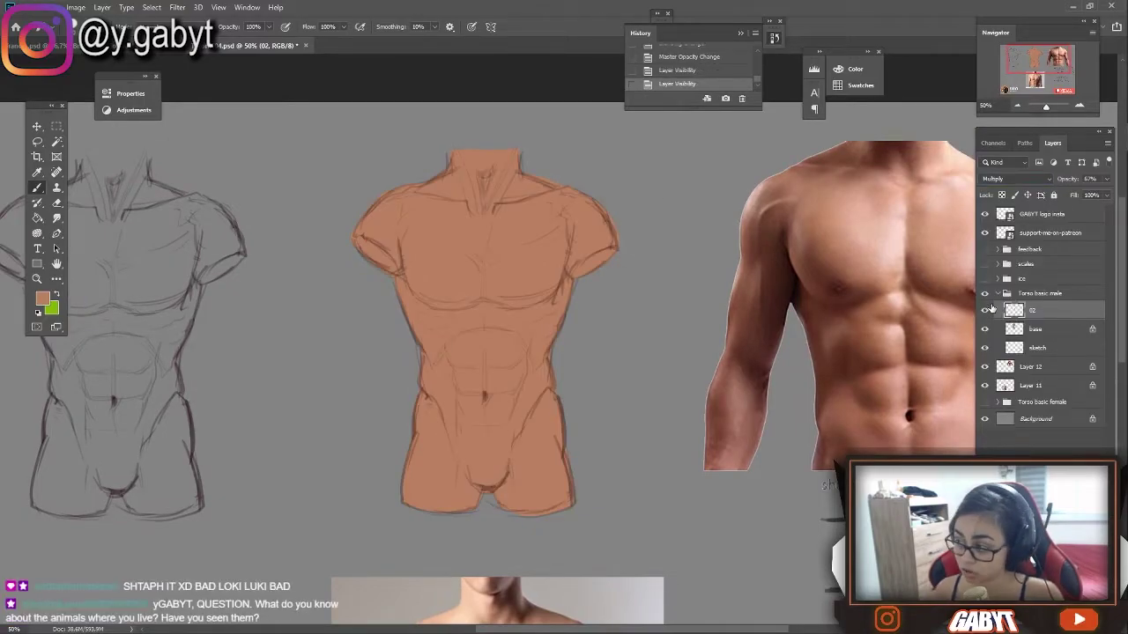
pyautogui.click(178, 7)
pyautogui.click(349, 152)
pyautogui.press('Escape')
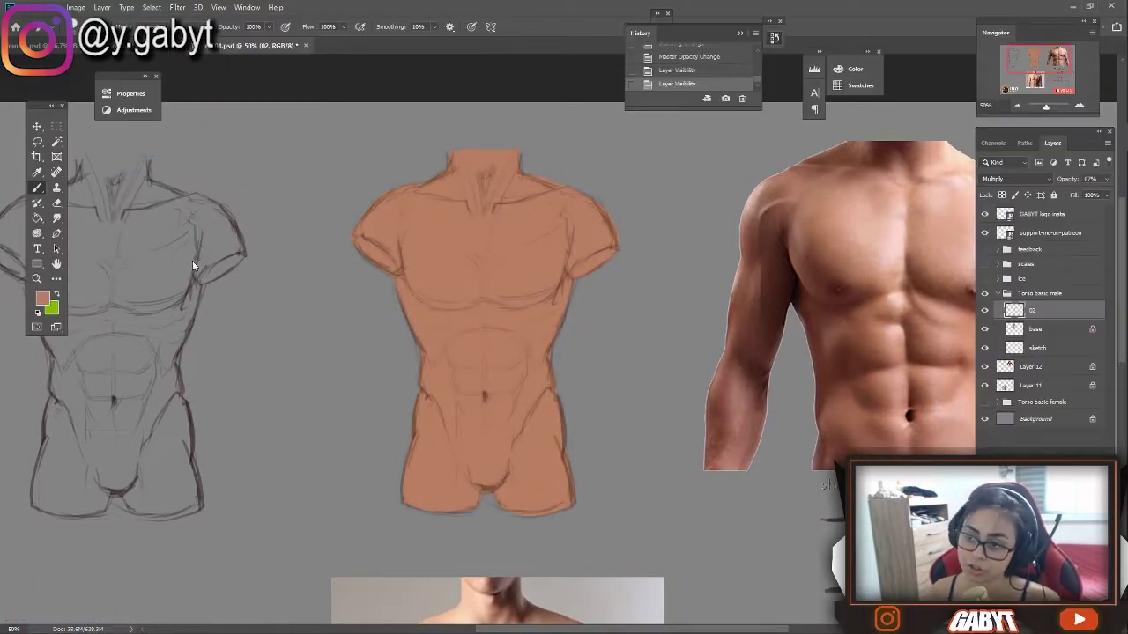
pyautogui.click(177, 7)
pyautogui.click(348, 152)
pyautogui.press('Return')
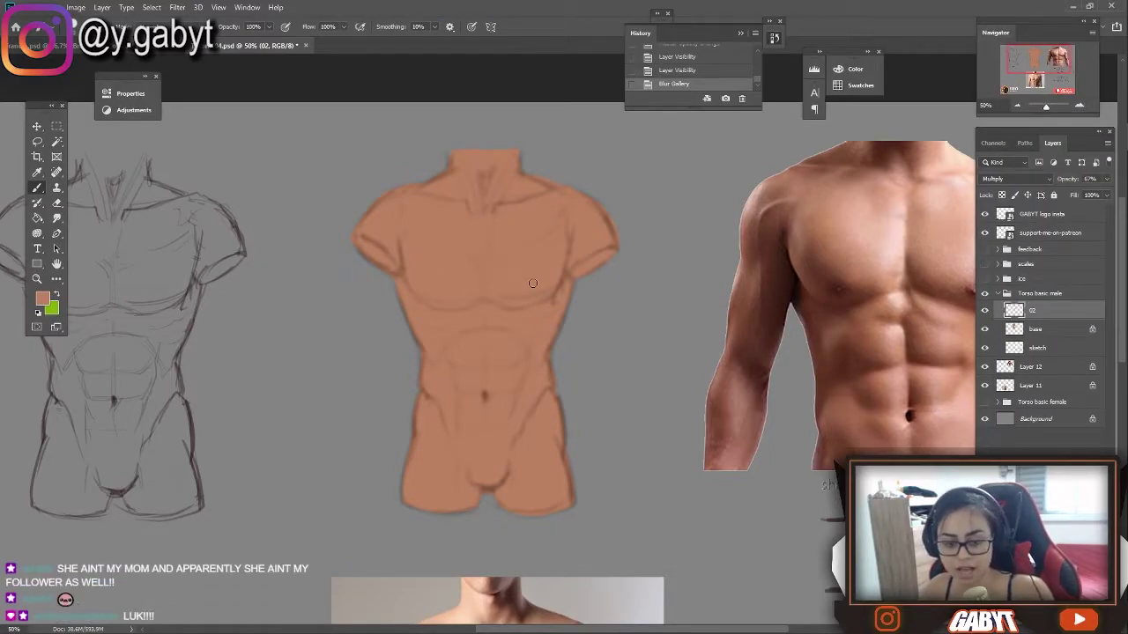
# Step: Sample dark brown from the reference and shade under the chest and on the shoulders
pyautogui.moveTo(636, 419)
pyautogui.mouseDown()
pyautogui.moveTo(544, 472)
pyautogui.moveTo(586, 416)
pyautogui.mouseUp()
pyautogui.hotkey('alt', '[')
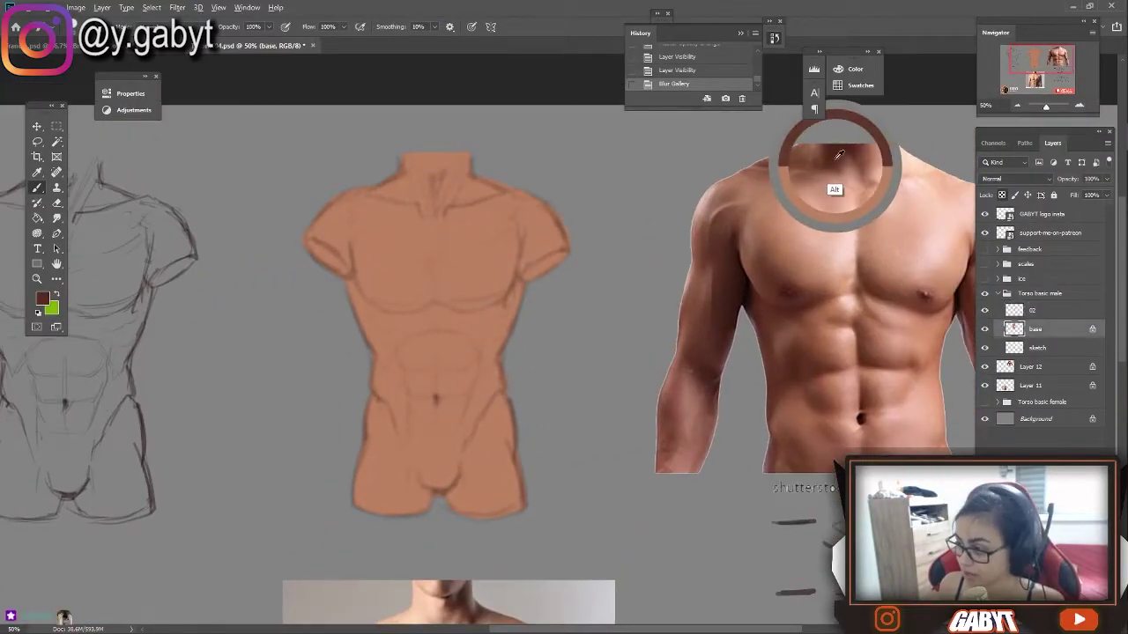
pyautogui.keyDown('alt'); pyautogui.click(833, 164); pyautogui.keyUp('alt')
pyautogui.press('F5')
pyautogui.click(629, 24)
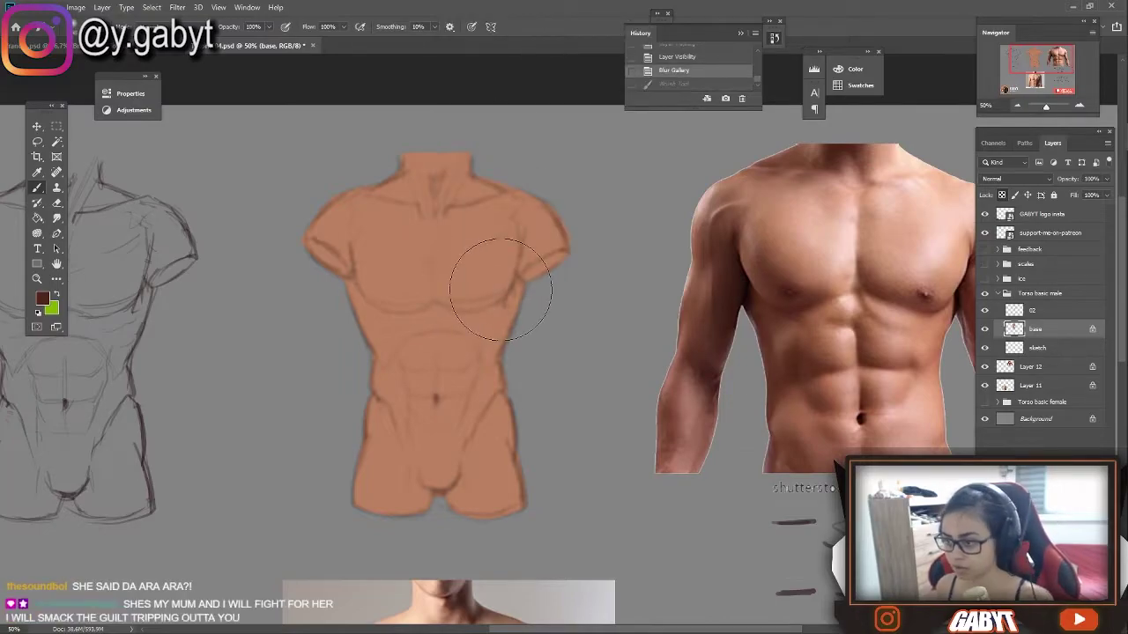
pyautogui.moveTo(520, 291); pyautogui.dragTo(458, 303)
pyautogui.moveTo(502, 273); pyautogui.dragTo(432, 296)
pyautogui.moveTo(308, 247); pyautogui.dragTo(345, 275)
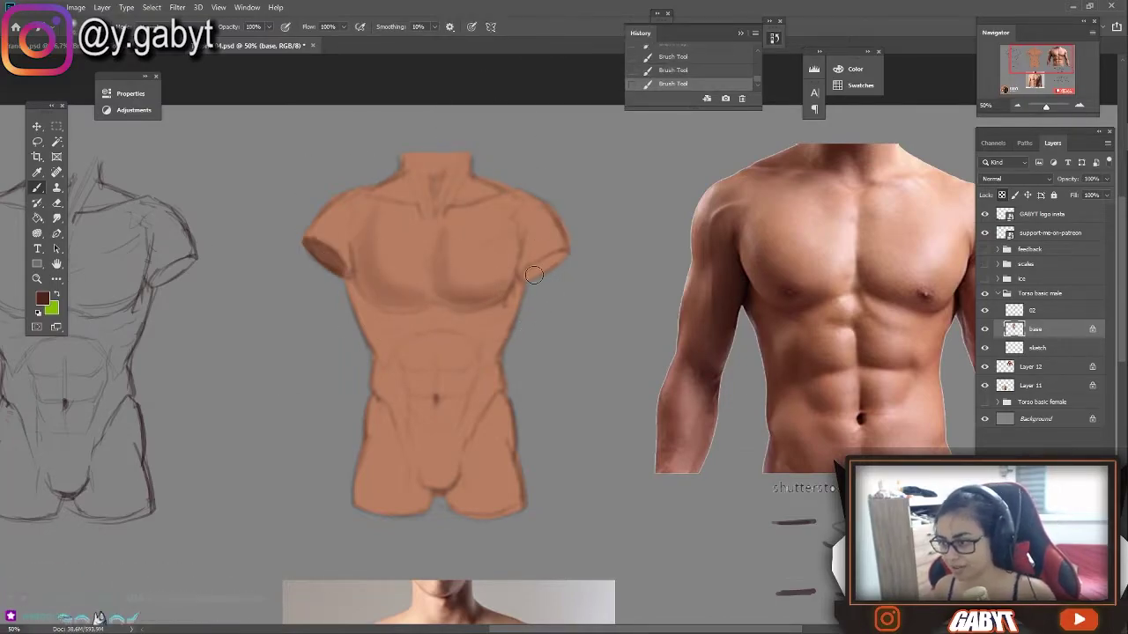
pyautogui.moveTo(564, 254); pyautogui.dragTo(520, 282)
# Step: With a smaller brush, shade the abdomen and groin, then merge the linework into the base layer
pyautogui.press('[')
pyautogui.press('[')
pyautogui.press('[')
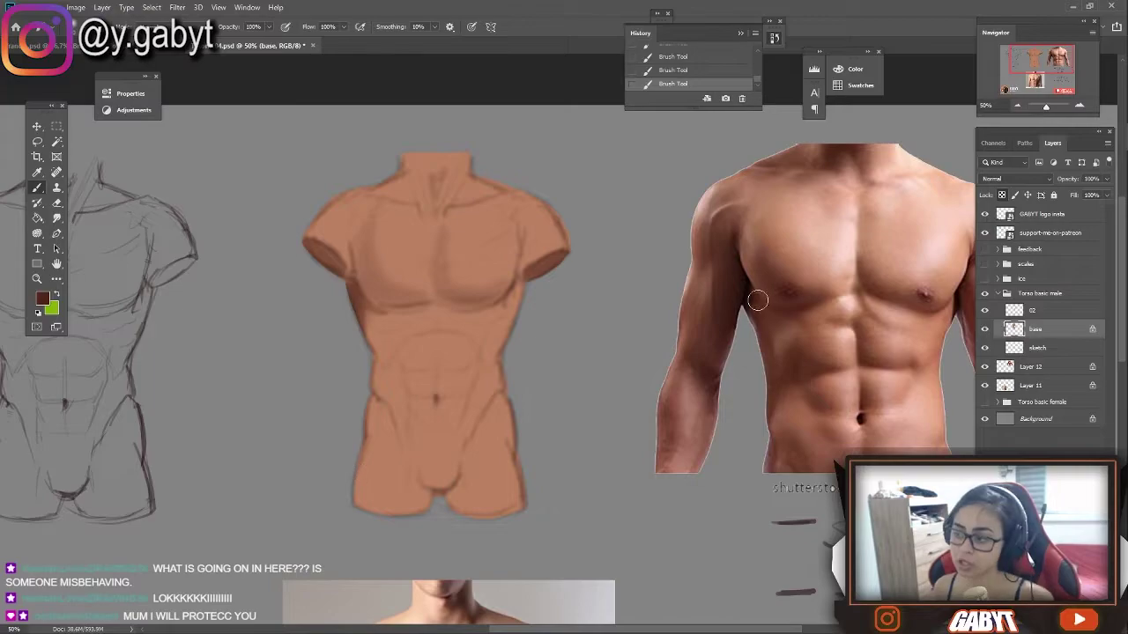
pyautogui.moveTo(755, 302); pyautogui.dragTo(637, 318)
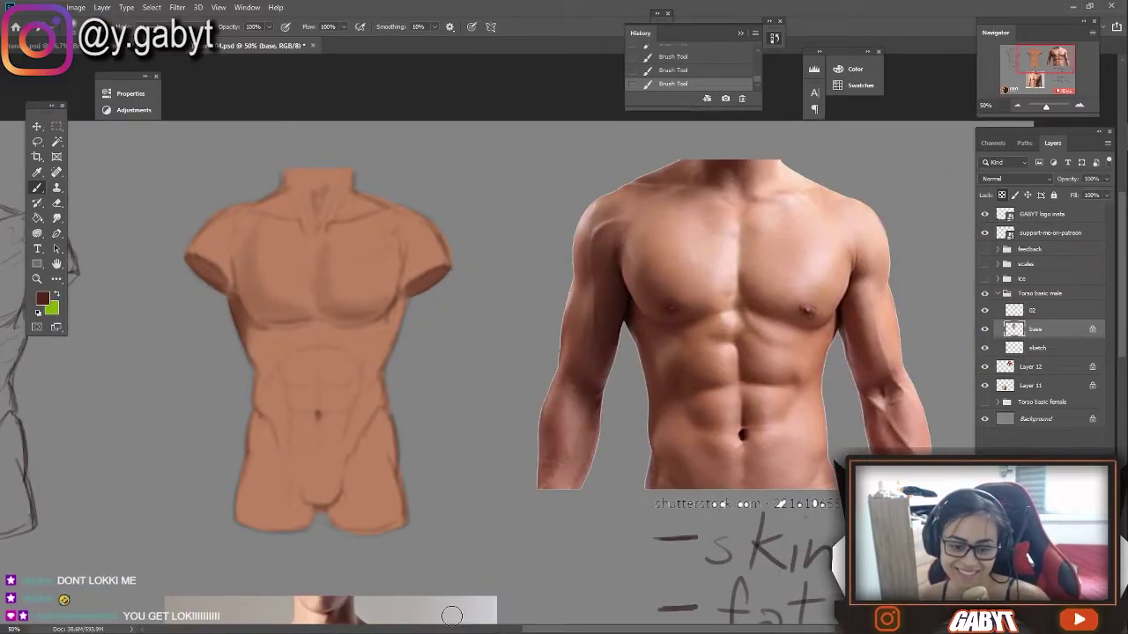
pyautogui.moveTo(326, 377); pyautogui.dragTo(353, 388)
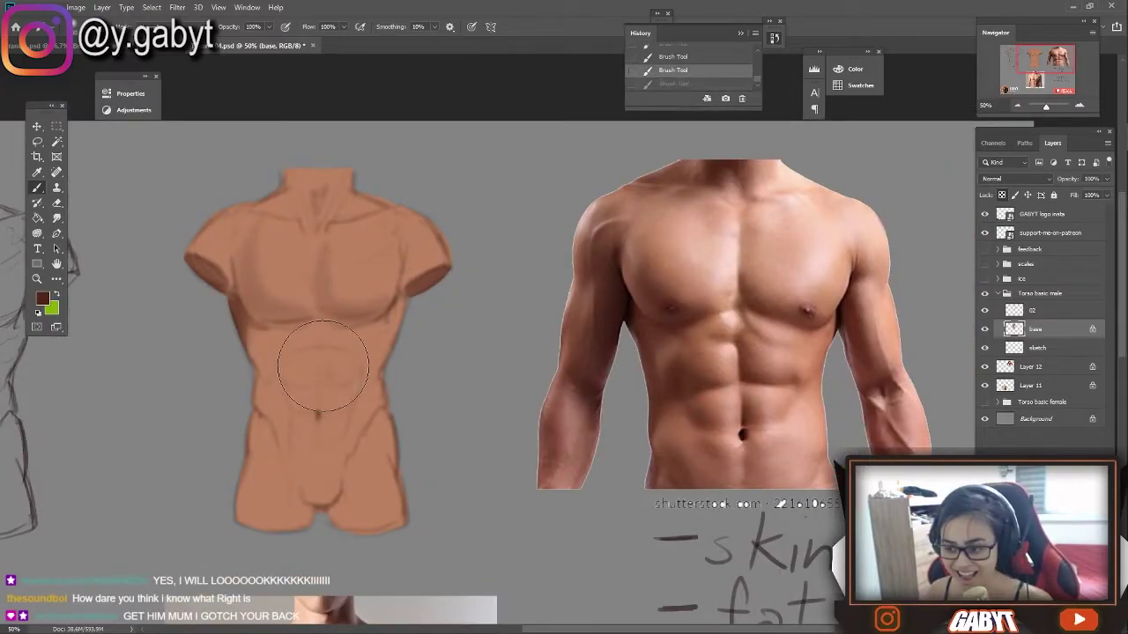
pyautogui.moveTo(281, 353)
pyautogui.mouseDown()
pyautogui.moveTo(332, 348)
pyautogui.moveTo(264, 337)
pyautogui.mouseUp()
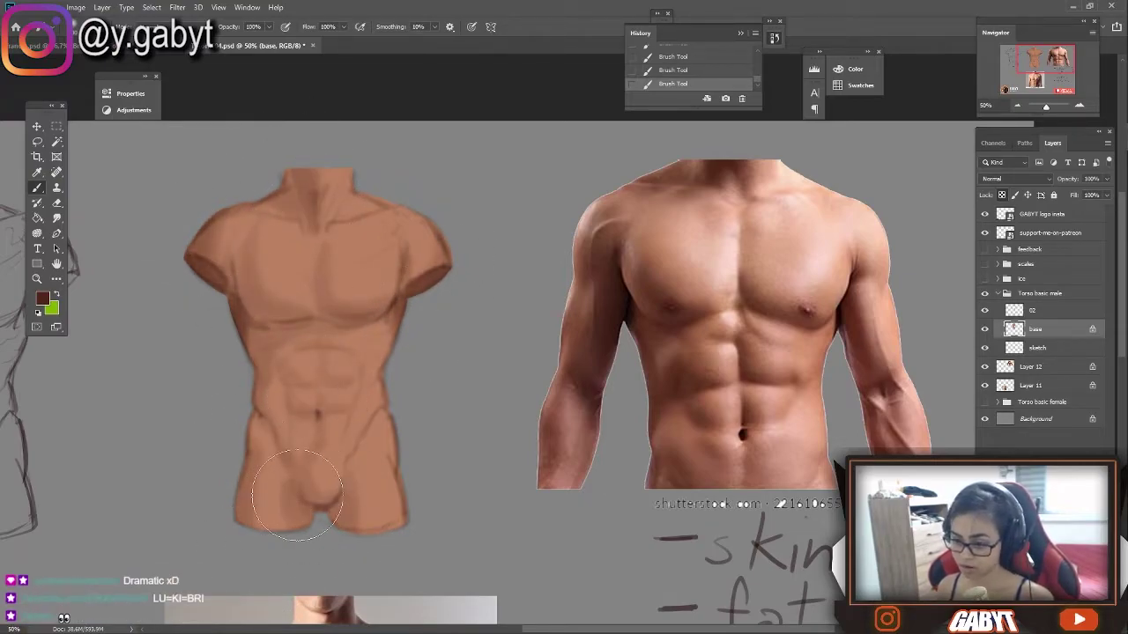
pyautogui.moveTo(354, 472); pyautogui.dragTo(365, 503)
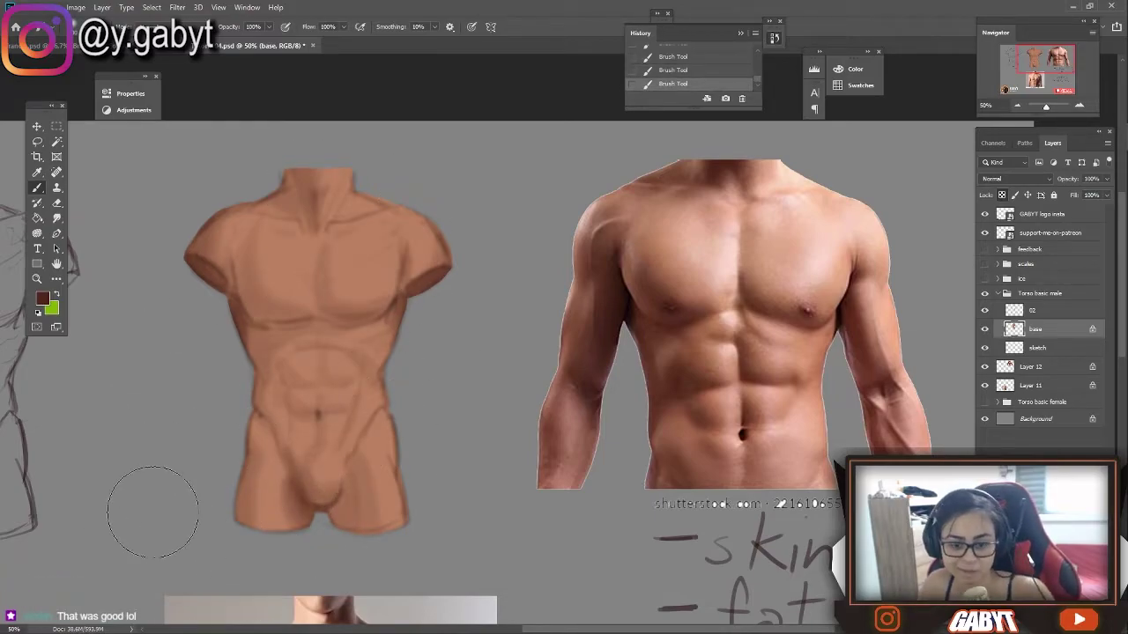
pyautogui.hotkey('ctrl', '-')
pyautogui.hotkey('ctrl', '-')
pyautogui.hotkey('ctrl', '-')
# Step: Duplicate the shaded torso layer and rename the original 02 and the copy 03
pyautogui.hotkey('ctrl', 'e')
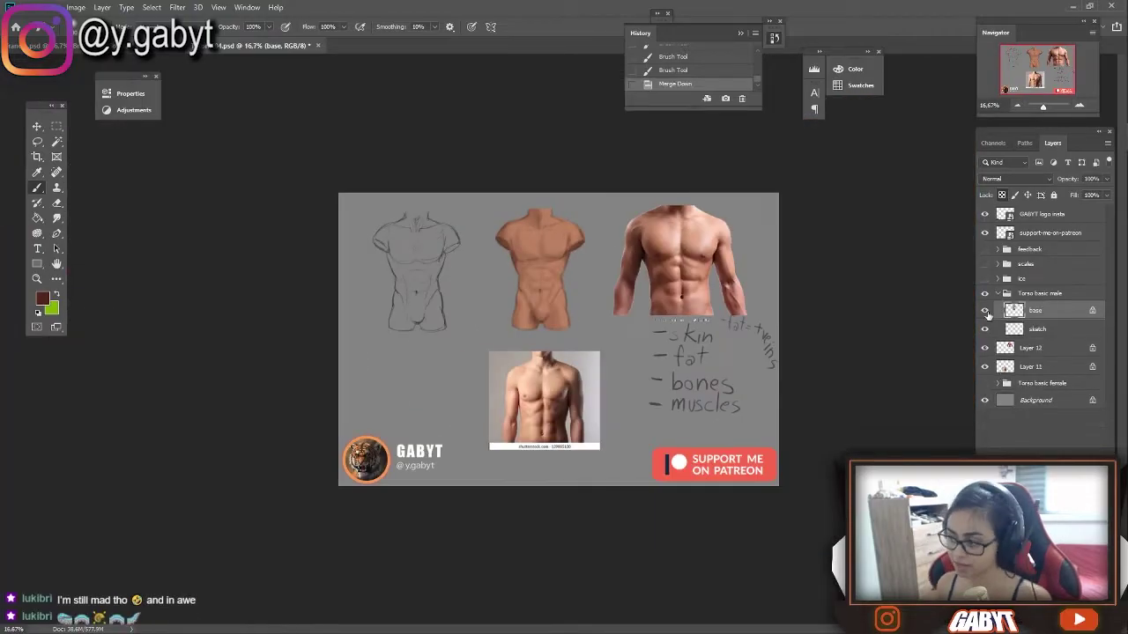
pyautogui.hotkey('ctrl', 'j')
pyautogui.doubleClick(1033, 328)
pyautogui.write('02')
pyautogui.doubleClick(1033, 309)
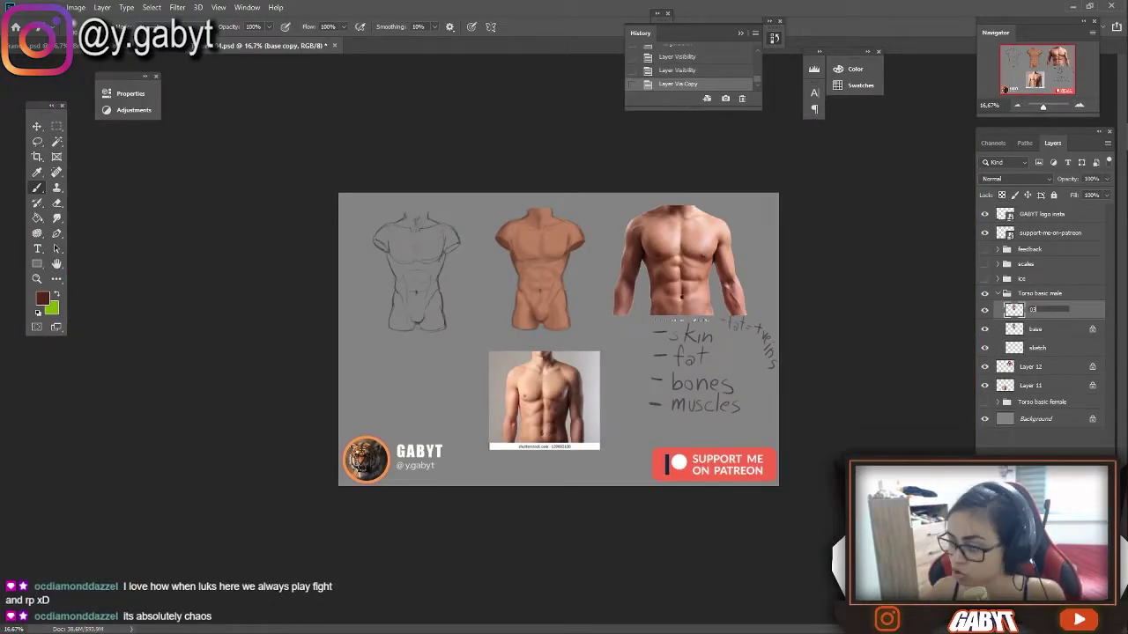
pyautogui.write('03')
pyautogui.doubleClick(1038, 347)
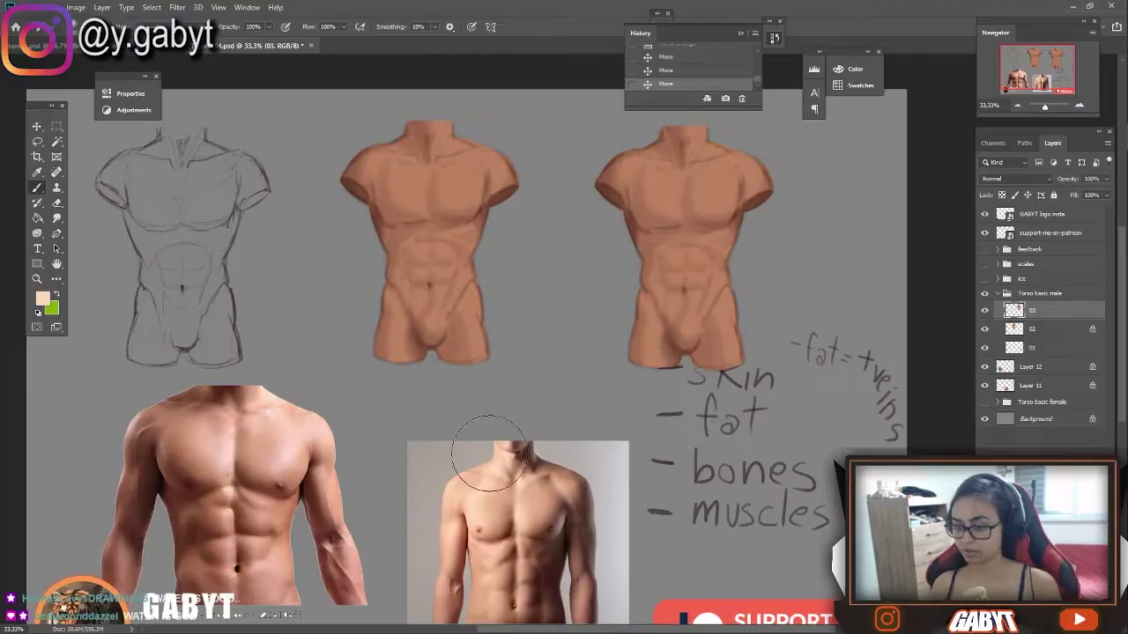
# Step: Brush soft highlights over the third torso's chest, neck and left trapezius
pyautogui.moveTo(715, 194)
pyautogui.mouseDown()
pyautogui.moveTo(731, 172)
pyautogui.moveTo(680, 181)
pyautogui.mouseUp()
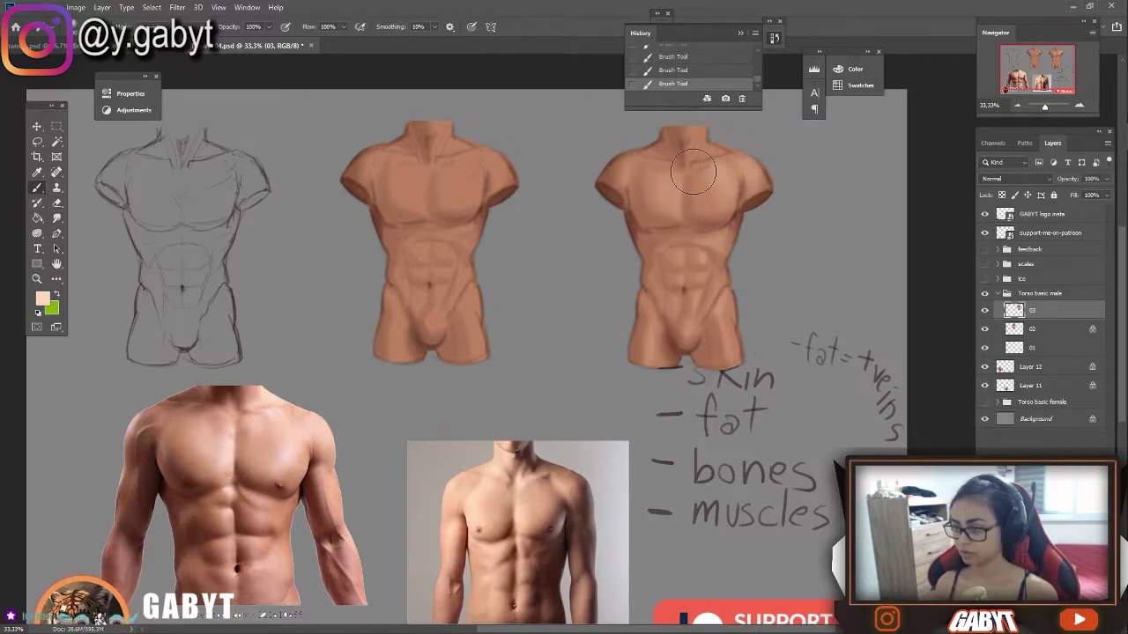
pyautogui.moveTo(693, 172)
pyautogui.mouseDown()
pyautogui.moveTo(641, 188)
pyautogui.moveTo(650, 151)
pyautogui.mouseUp()
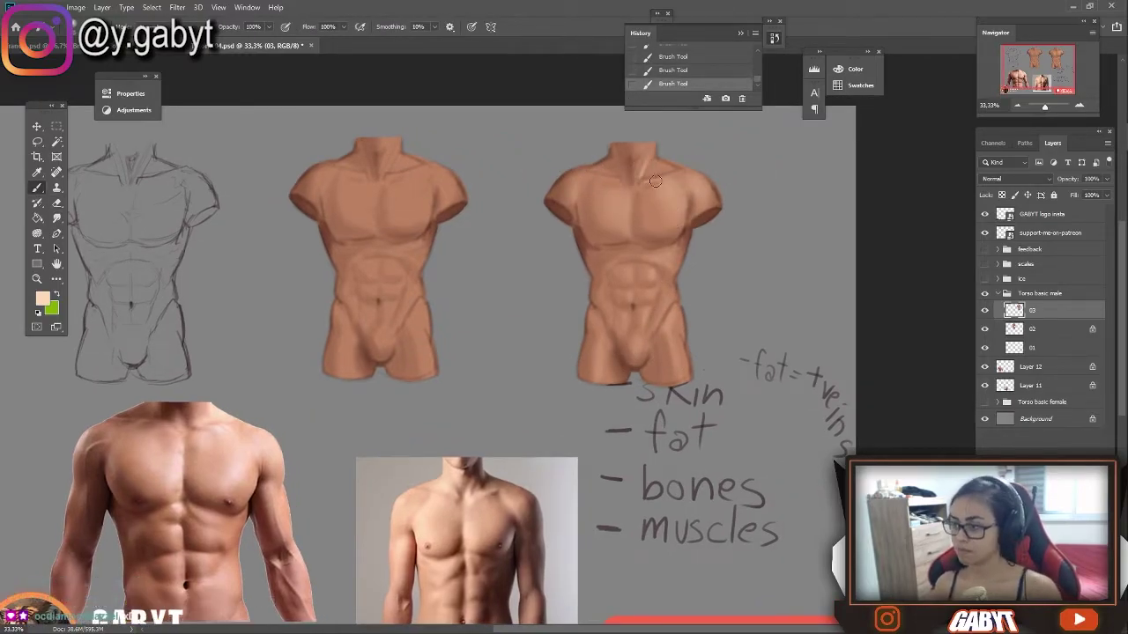
pyautogui.hotkey('ctrl', '+')
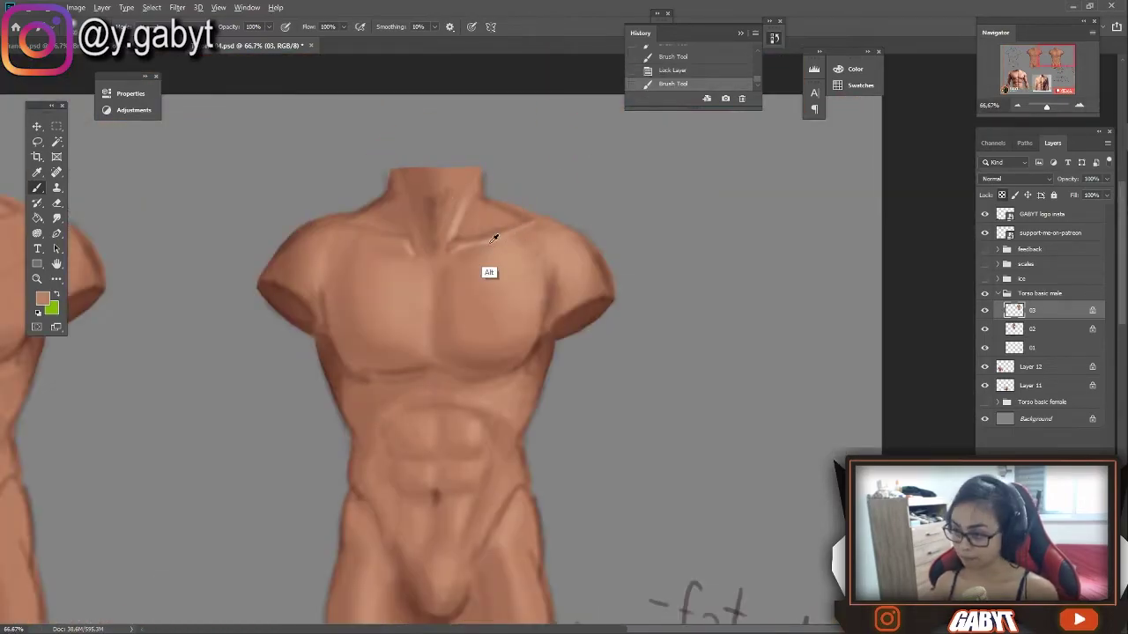
pyautogui.moveTo(427, 343); pyautogui.dragTo(526, 282)
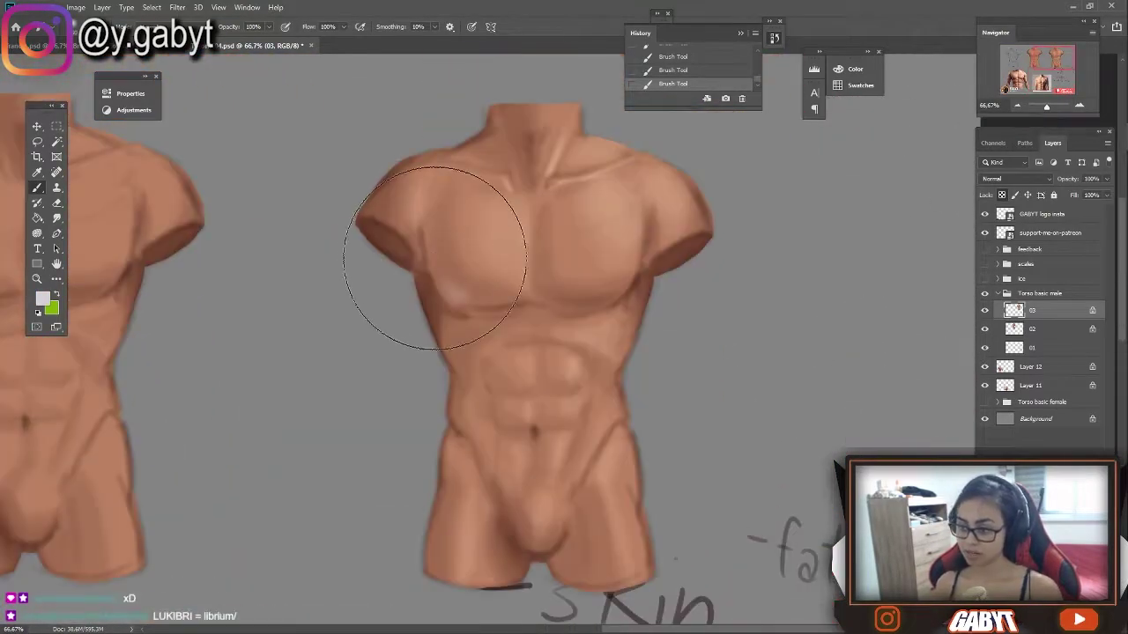
pyautogui.moveTo(441, 304)
pyautogui.mouseDown()
pyautogui.moveTo(461, 302)
pyautogui.moveTo(428, 449)
pyautogui.moveTo(434, 564)
pyautogui.mouseUp()
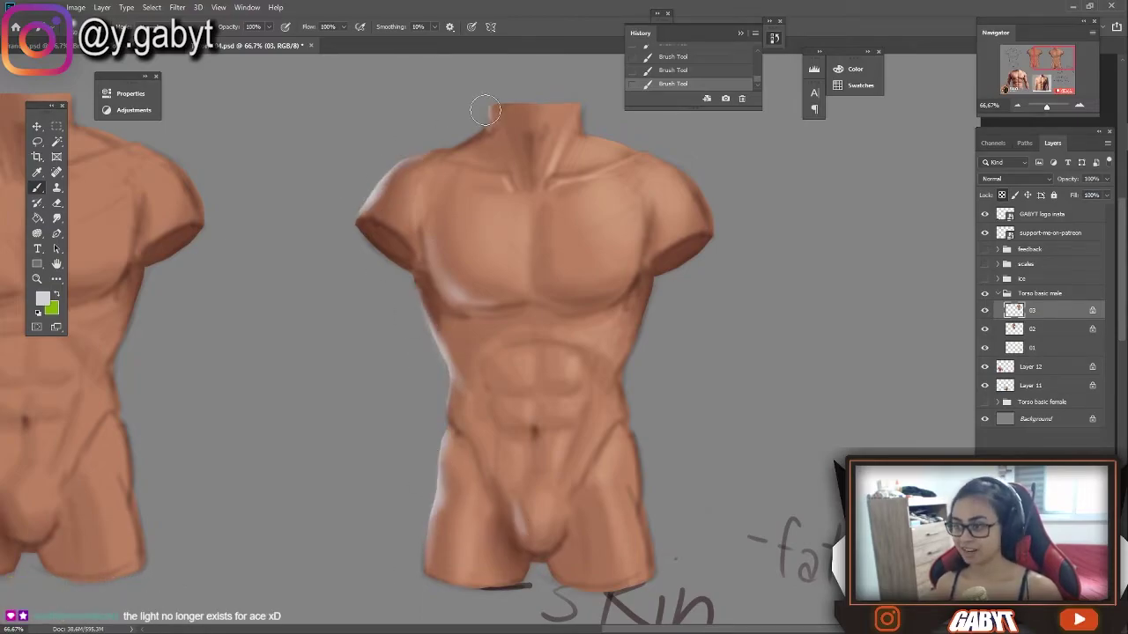
pyautogui.moveTo(485, 111); pyautogui.dragTo(392, 155)
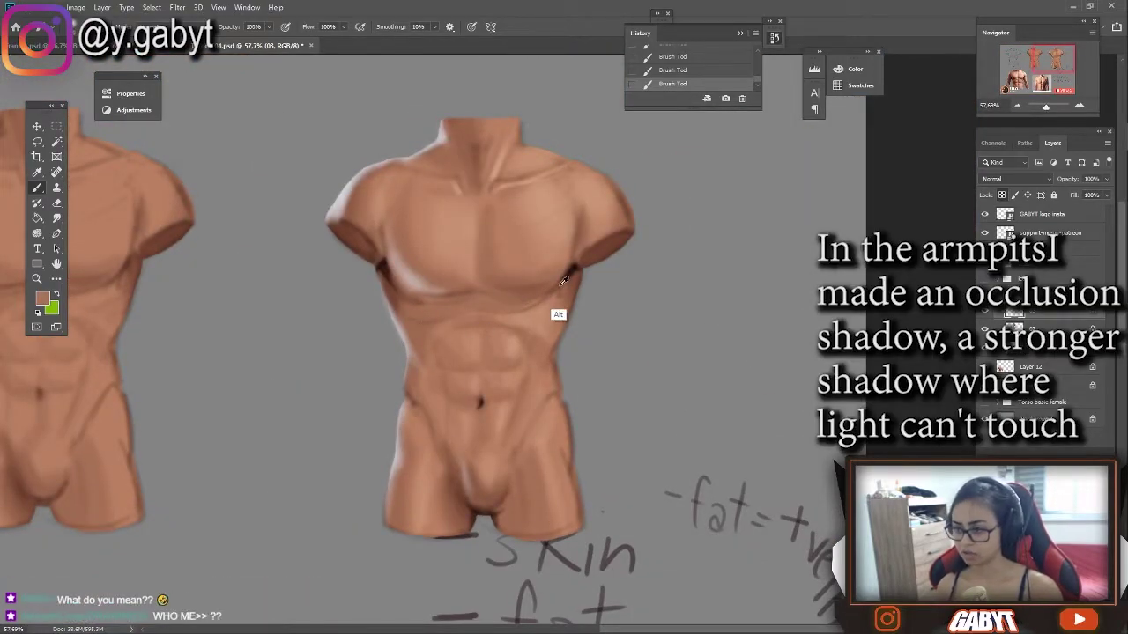
# Step: Sample a dark brown and paint shadow strokes on the chest and under the pectoral
pyautogui.keyDown('alt'); pyautogui.click(564, 280); pyautogui.keyUp('alt')
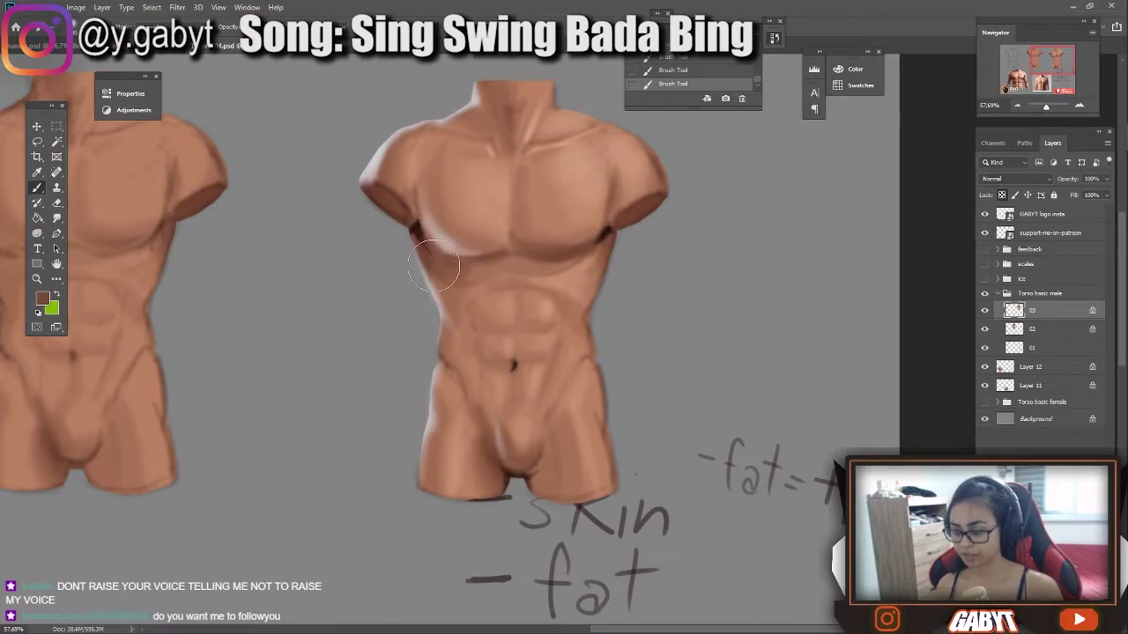
pyautogui.moveTo(453, 260); pyautogui.dragTo(460, 298)
pyautogui.moveTo(414, 240)
pyautogui.mouseDown()
pyautogui.moveTo(454, 273)
pyautogui.moveTo(480, 259)
pyautogui.mouseUp()
pyautogui.hotkey('ctrl', 'z')
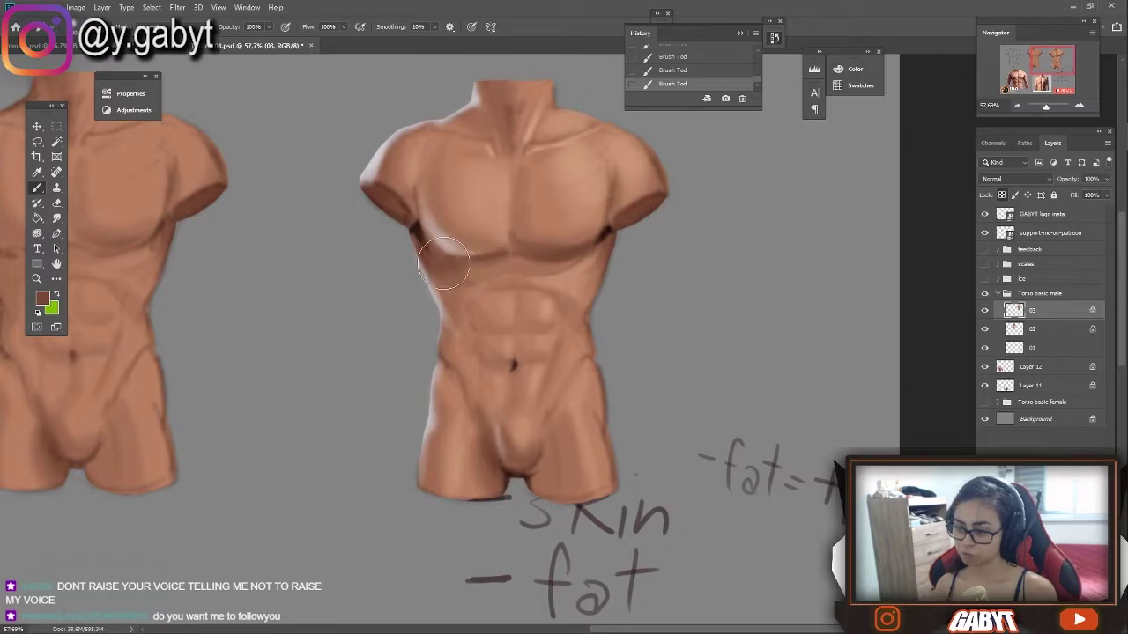
pyautogui.moveTo(431, 269); pyautogui.dragTo(440, 264)
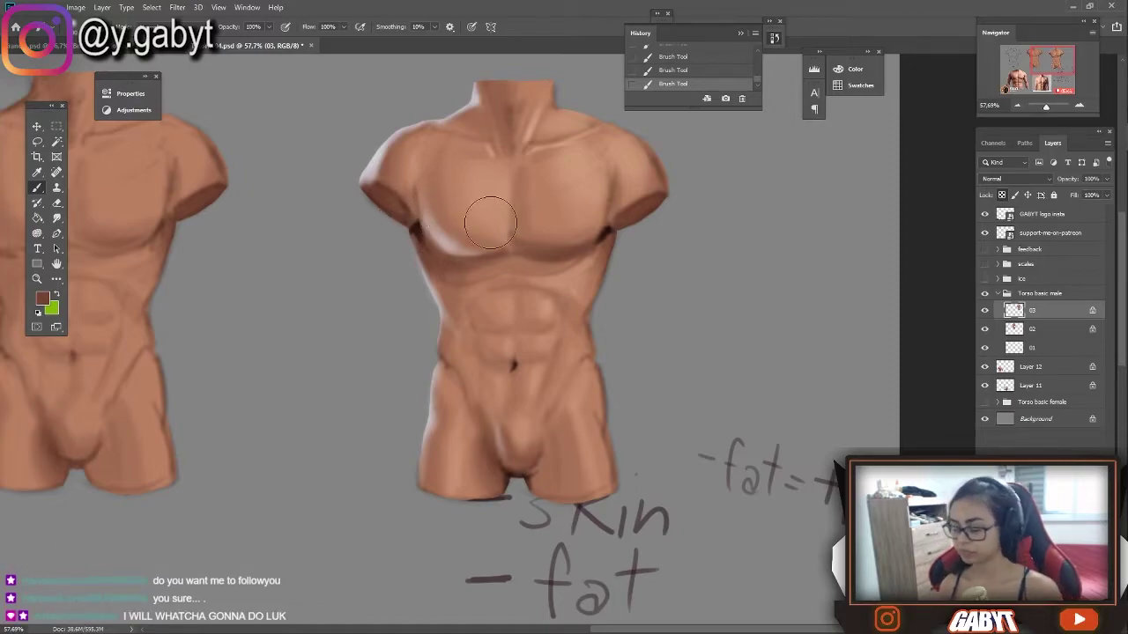
# Step: Resample redder and lighter skin tones and paint along the pectoral's lower edge
pyautogui.keyDown('alt'); pyautogui.click(590, 397); pyautogui.keyUp('alt')
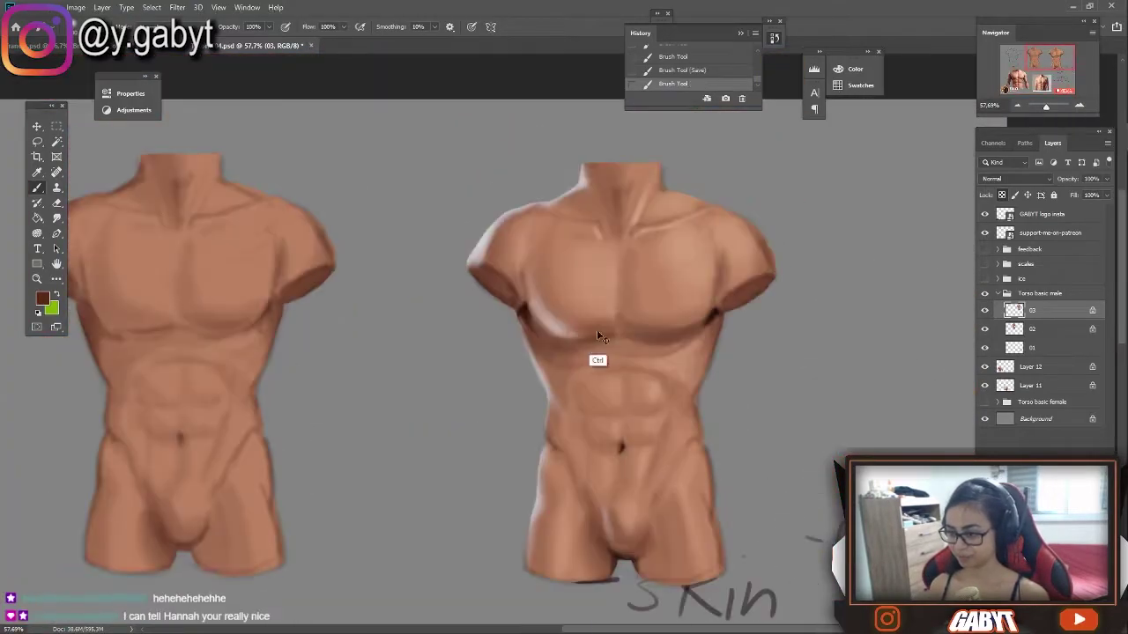
pyautogui.keyDown('alt'); pyautogui.click(546, 317); pyautogui.keyUp('alt')
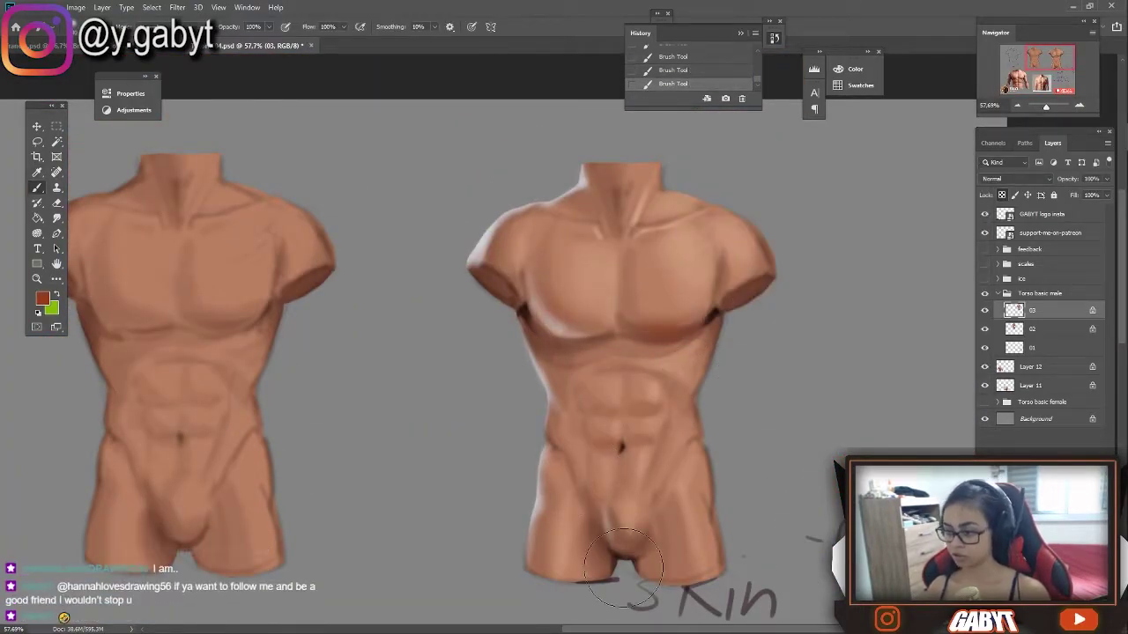
pyautogui.hotkey('ctrl', 'z')
pyautogui.scroll(2, 637, 375)
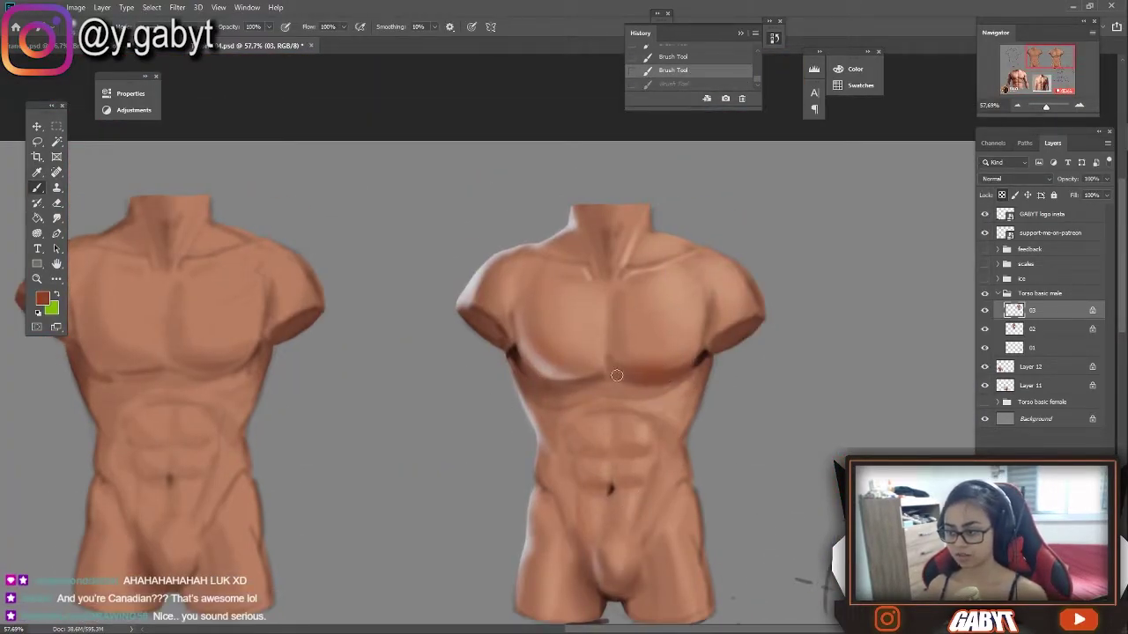
pyautogui.moveTo(626, 371); pyautogui.dragTo(573, 379)
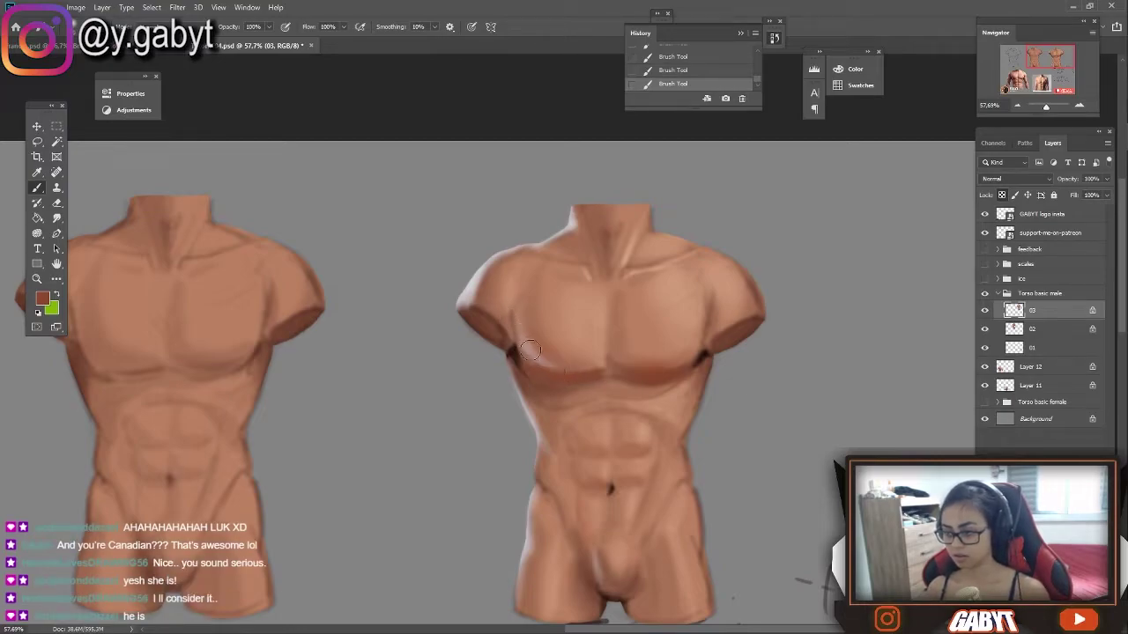
pyautogui.keyDown('alt'); pyautogui.click(530, 371); pyautogui.keyUp('alt')
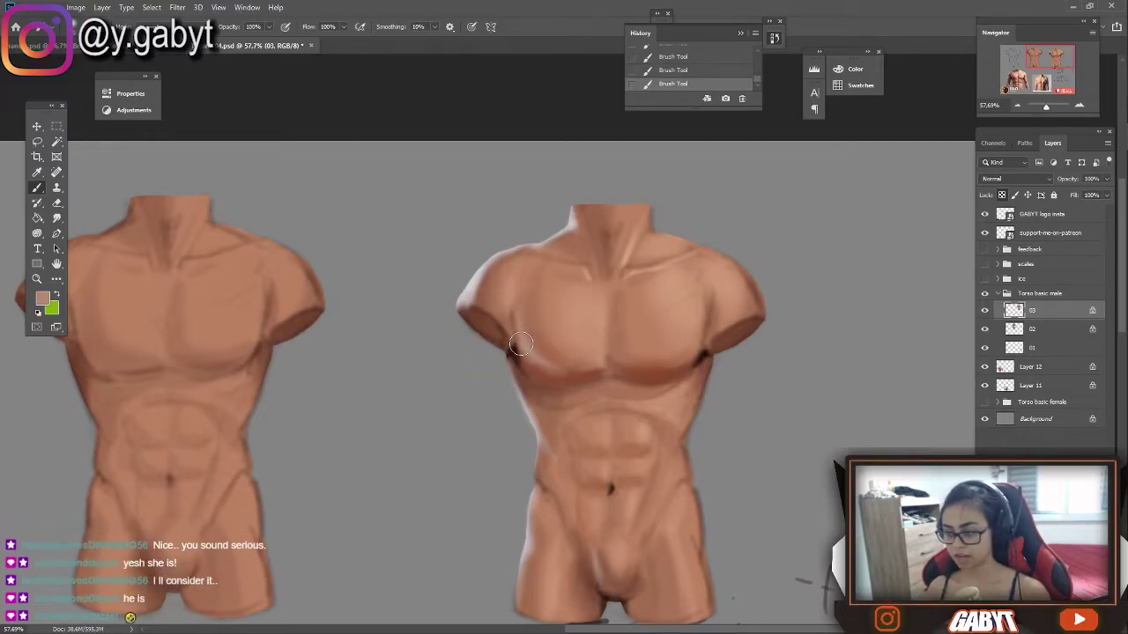
pyautogui.scroll(-3, 568, 365)
pyautogui.scroll(4, 546, 370)
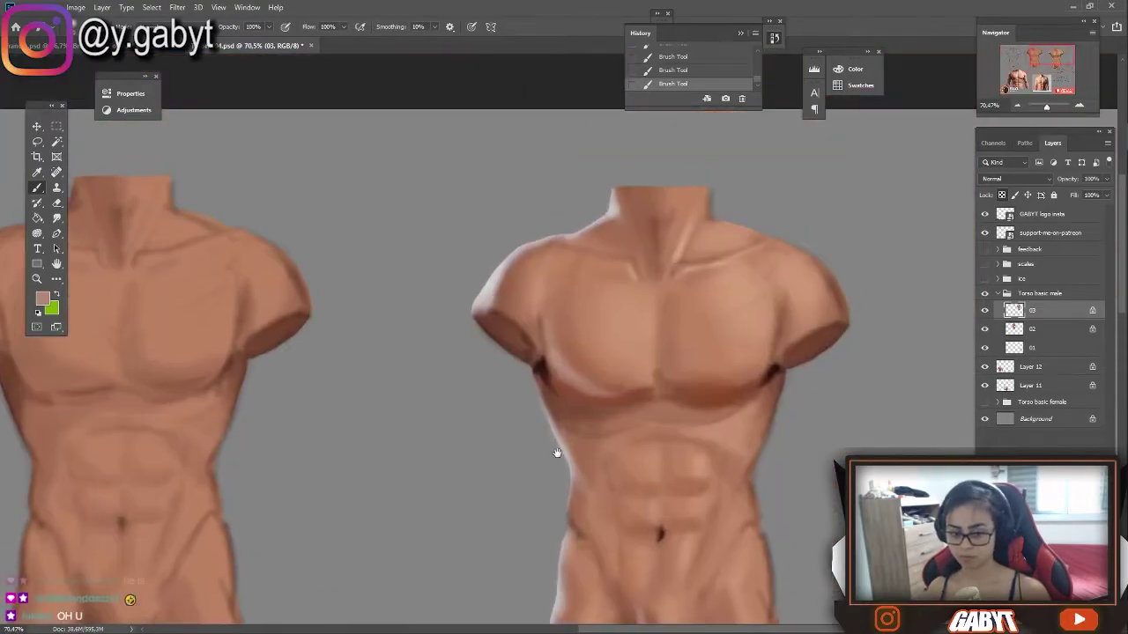
pyautogui.moveTo(540, 373); pyautogui.dragTo(583, 363)
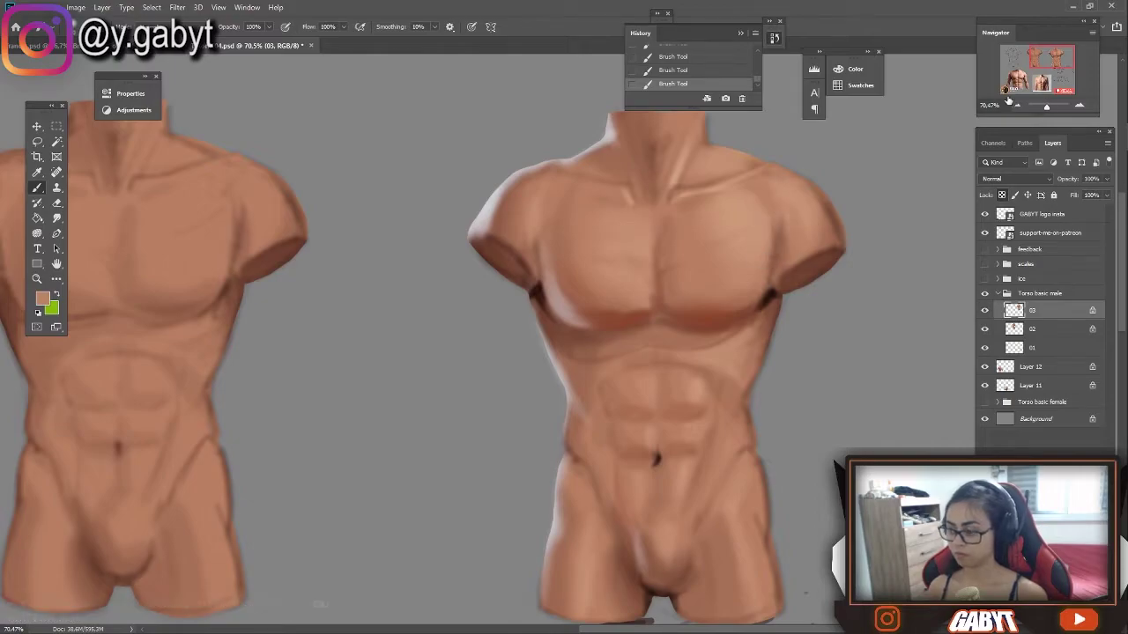
# Step: Enlarge the brush and sample lighter and darker skin tones from the torso and hip
pyautogui.moveTo(1046, 107); pyautogui.dragTo(1045, 107)
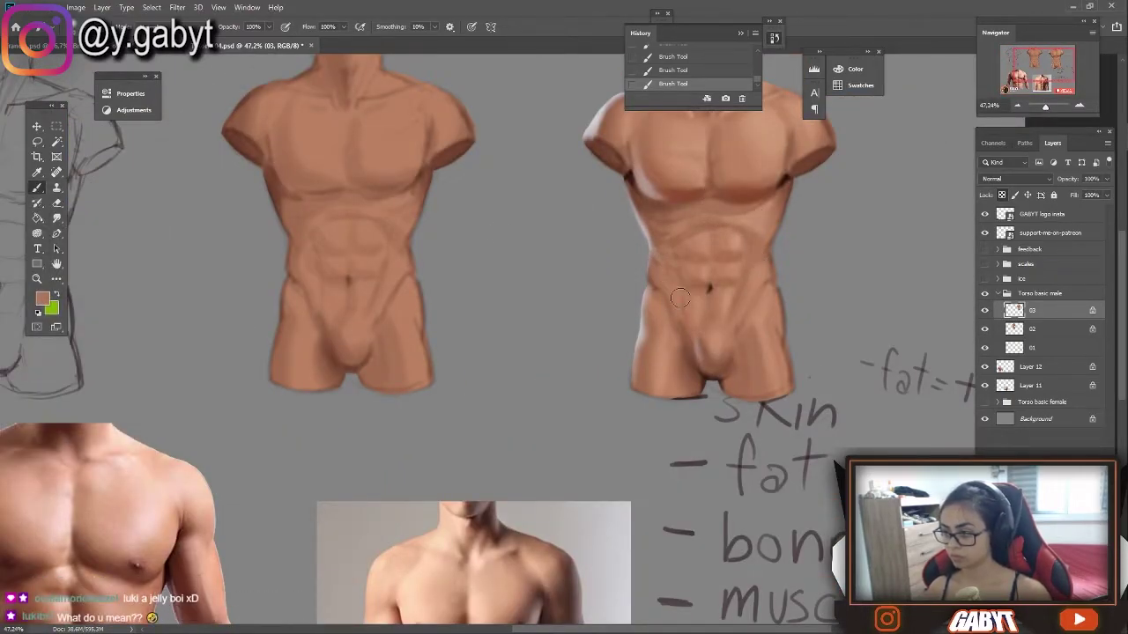
pyautogui.scroll(-5, 704, 323)
pyautogui.scroll(8, 670, 264)
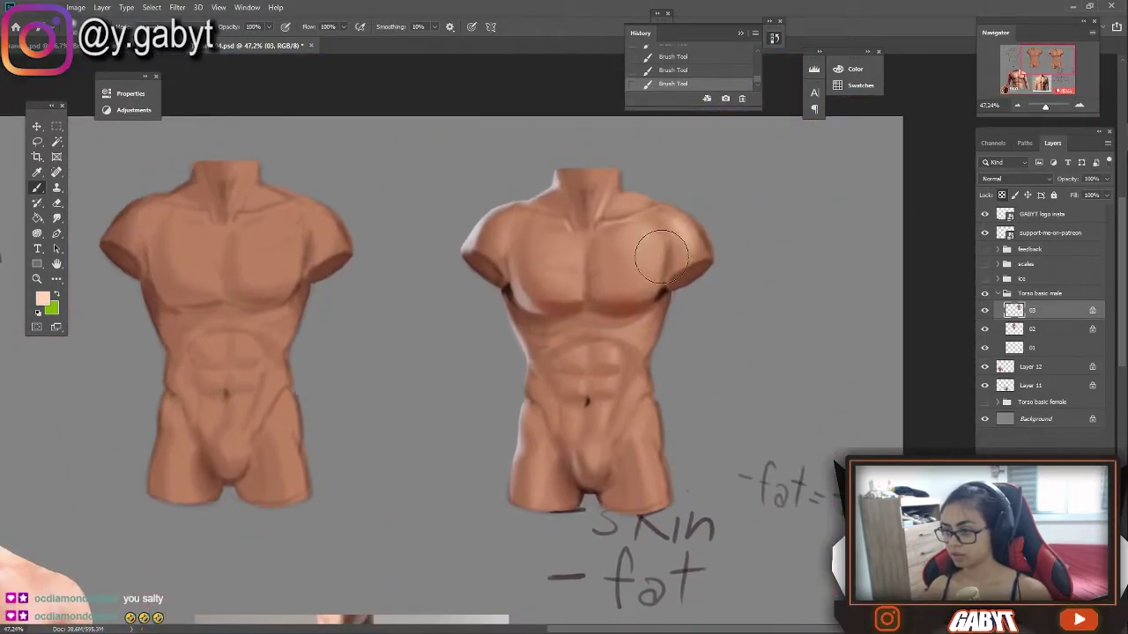
pyautogui.press(']')
pyautogui.press(']')
pyautogui.press(']')
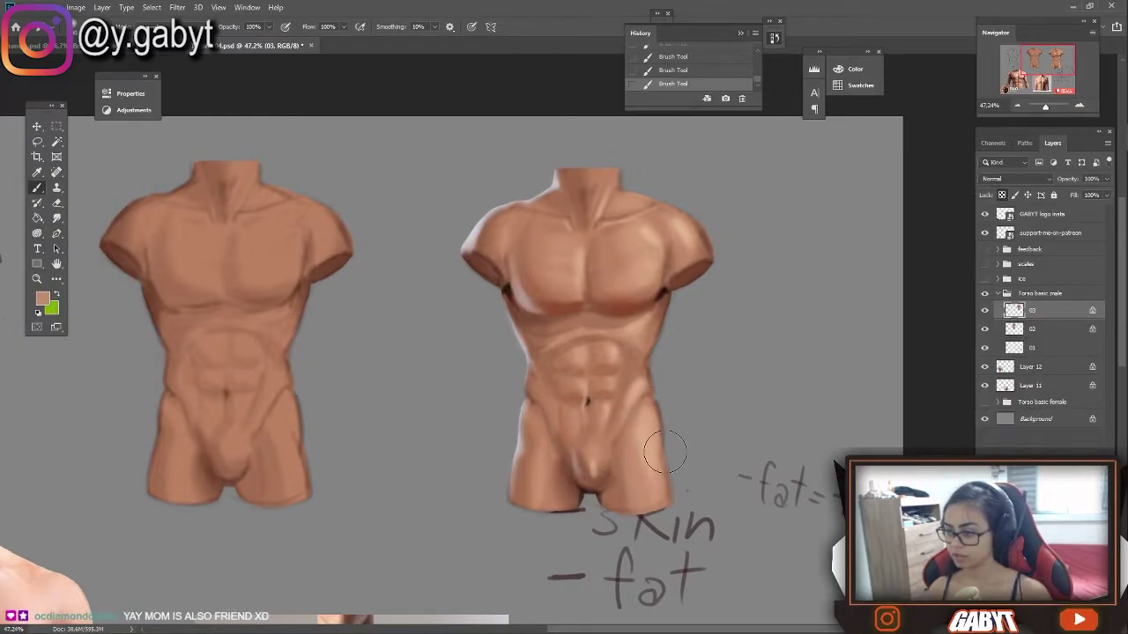
pyautogui.keyDown('alt'); pyautogui.click(631, 416); pyautogui.keyUp('alt')
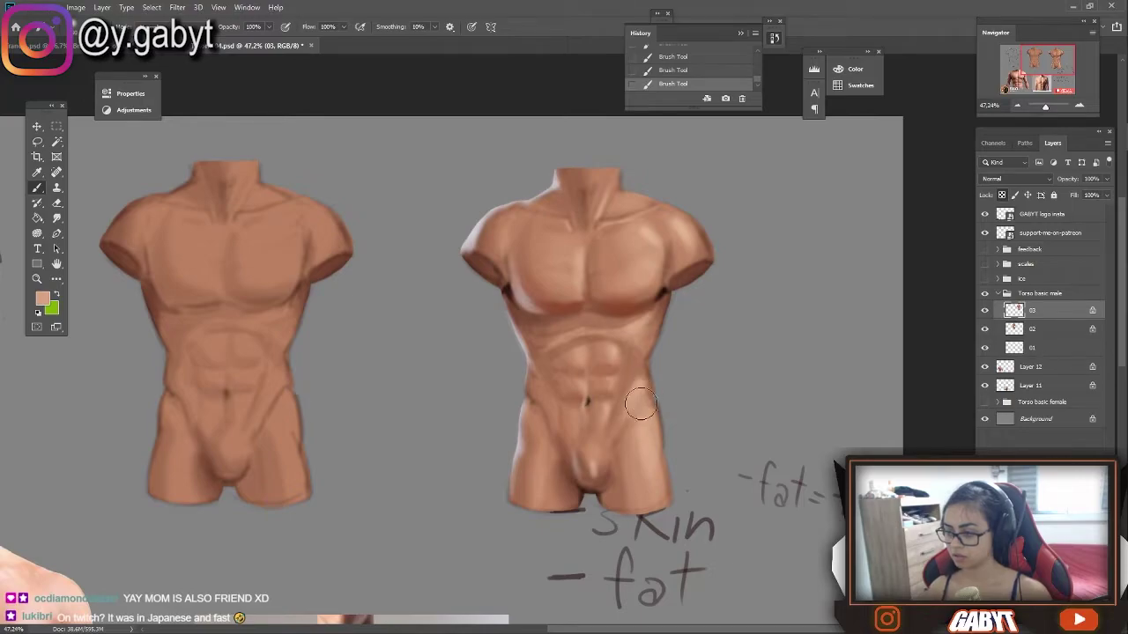
pyautogui.keyDown('alt'); pyautogui.click(646, 411); pyautogui.keyUp('alt')
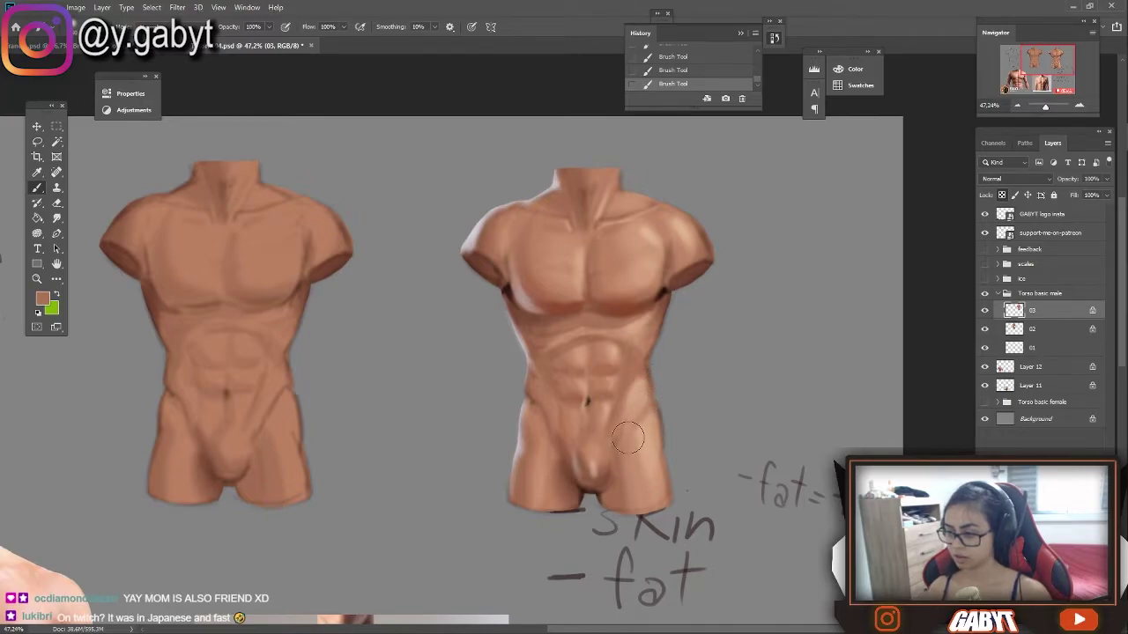
pyautogui.moveTo(635, 373); pyautogui.dragTo(687, 357)
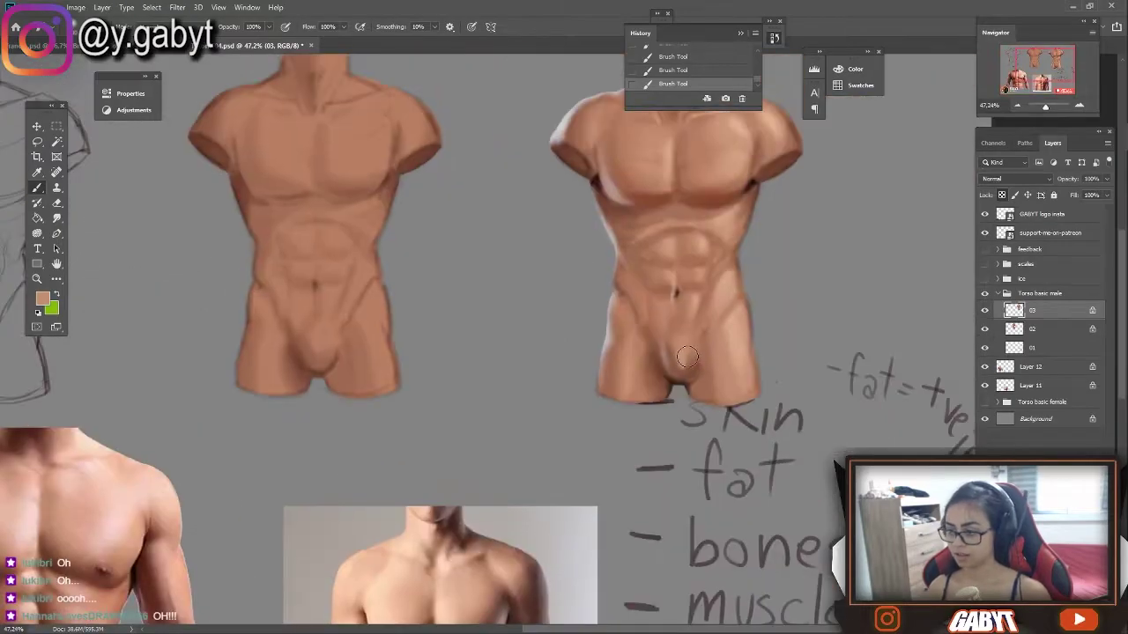
pyautogui.moveTo(1045, 106); pyautogui.dragTo(1046, 106)
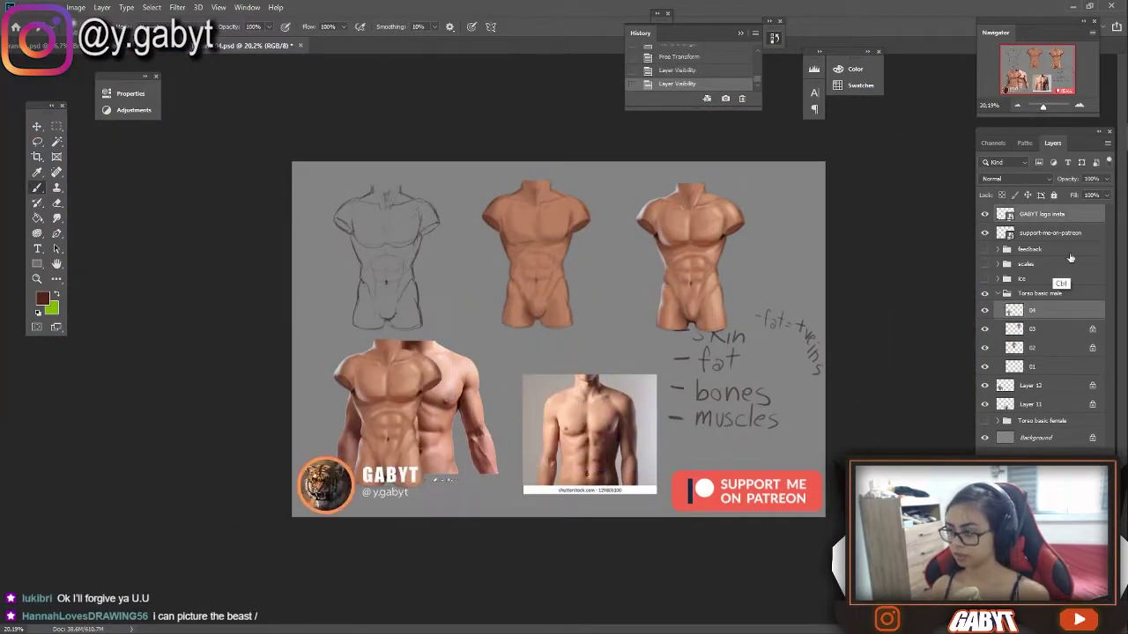
# Step: Move the torso copy over the lower-left photo and paint warm red shading on chest and neck
pyautogui.moveTo(326, 484); pyautogui.dragTo(712, 438)
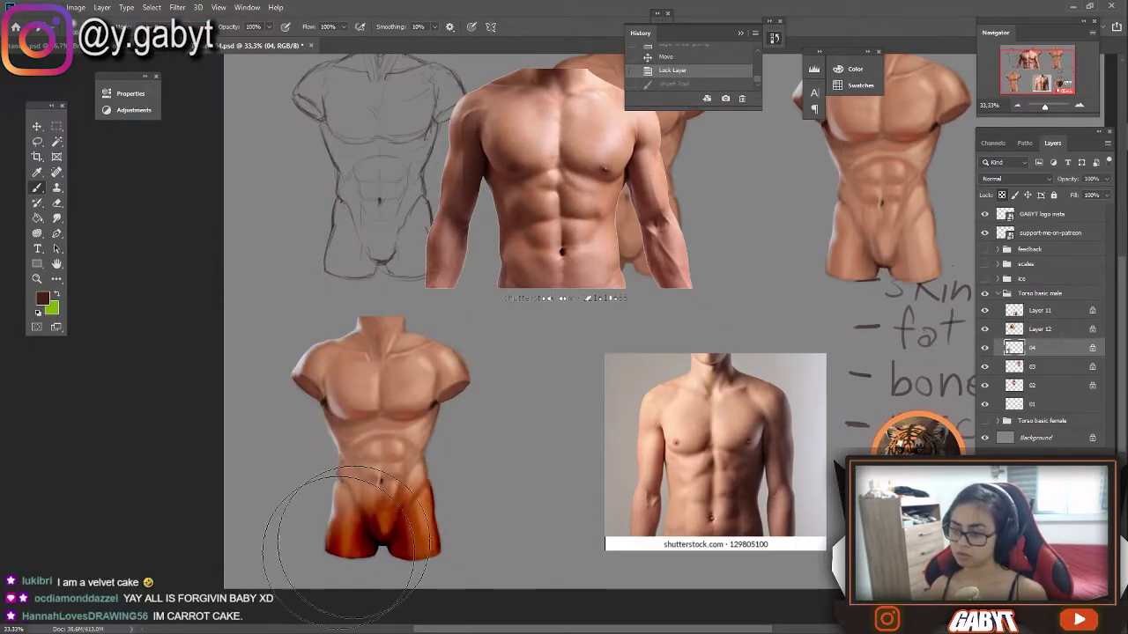
pyautogui.hotkey('ctrl', '+')
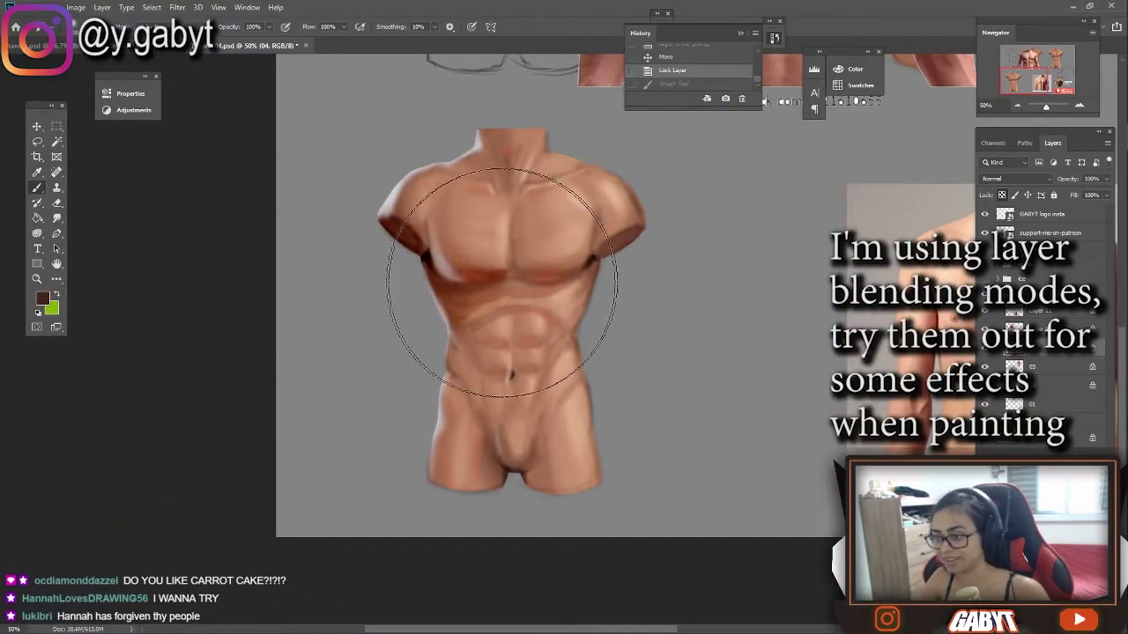
pyautogui.moveTo(479, 264); pyautogui.dragTo(415, 221)
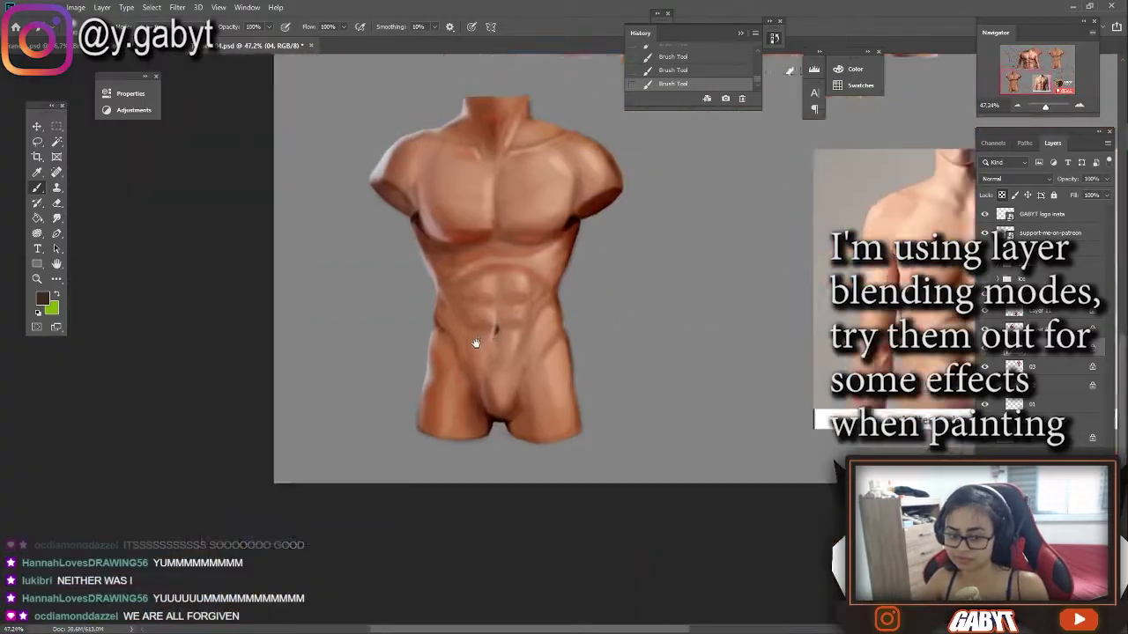
pyautogui.moveTo(475, 342); pyautogui.dragTo(402, 405)
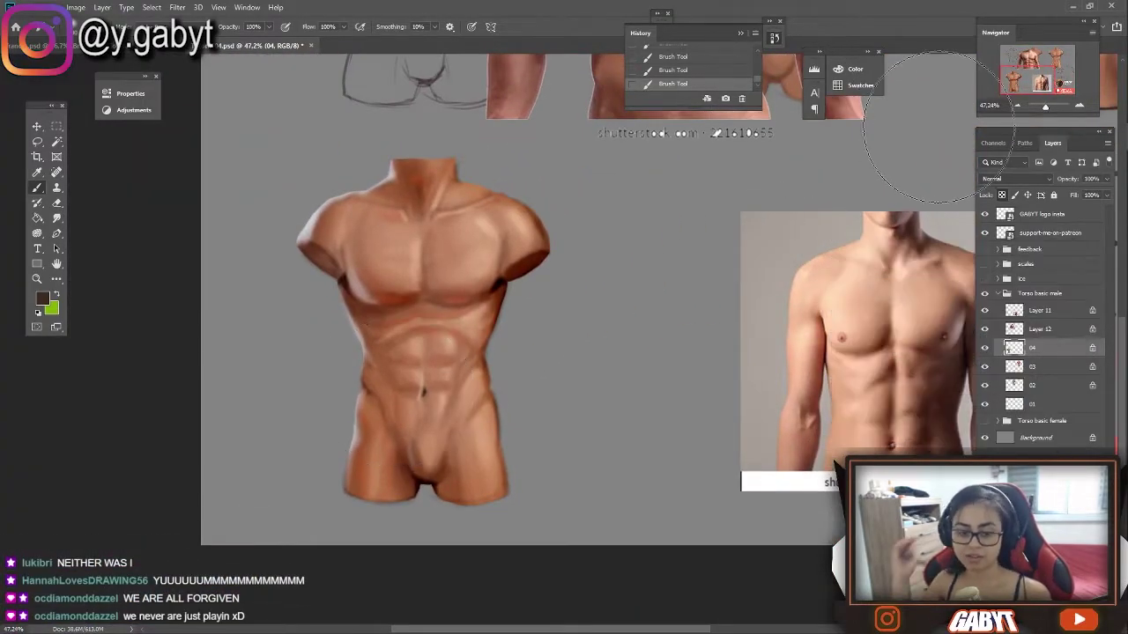
# Step: Soften abdomen and oblique shading and repaint the upper chest and collarbones
pyautogui.moveTo(388, 352)
pyautogui.mouseDown()
pyautogui.moveTo(365, 415)
pyautogui.moveTo(449, 499)
pyautogui.mouseUp()
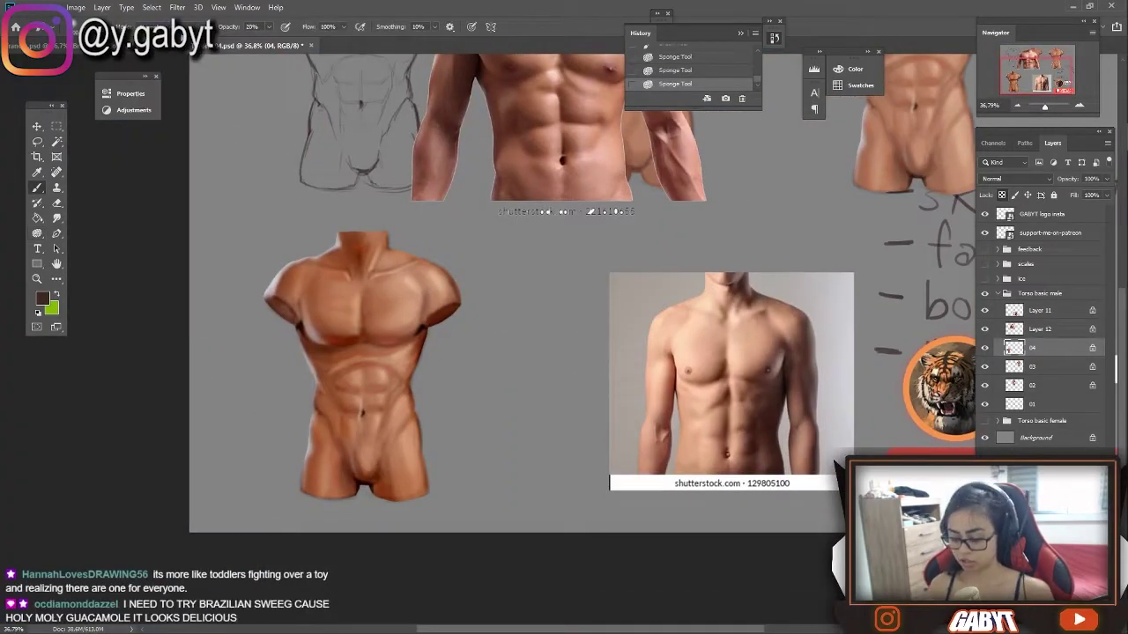
pyautogui.moveTo(338, 339); pyautogui.dragTo(315, 270)
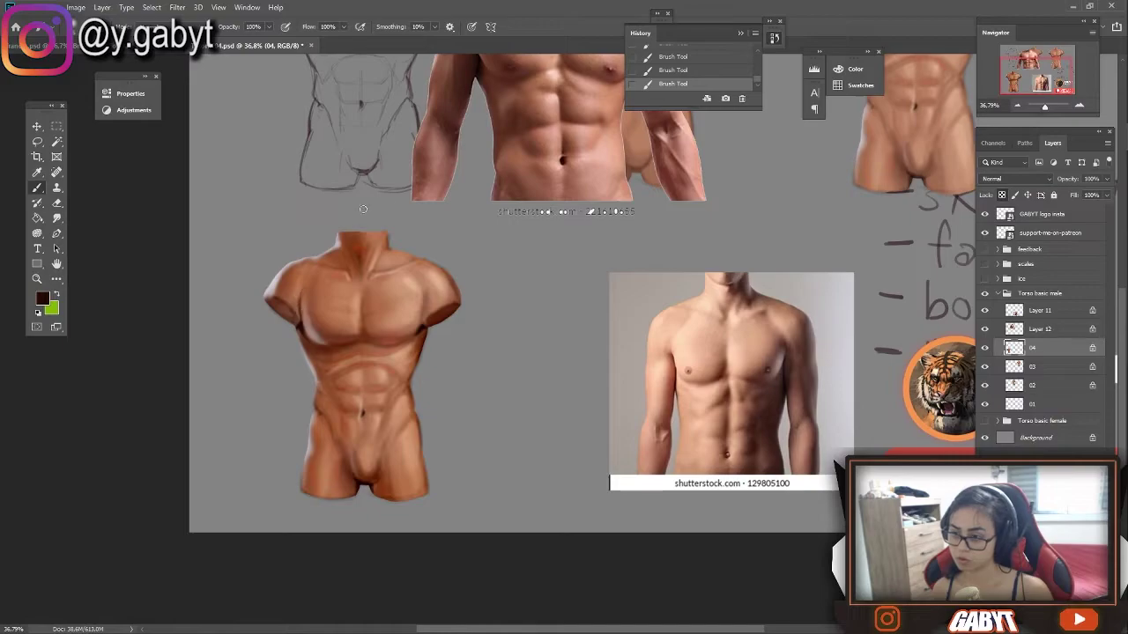
pyautogui.keyDown('alt'); pyautogui.click(399, 300); pyautogui.keyUp('alt')
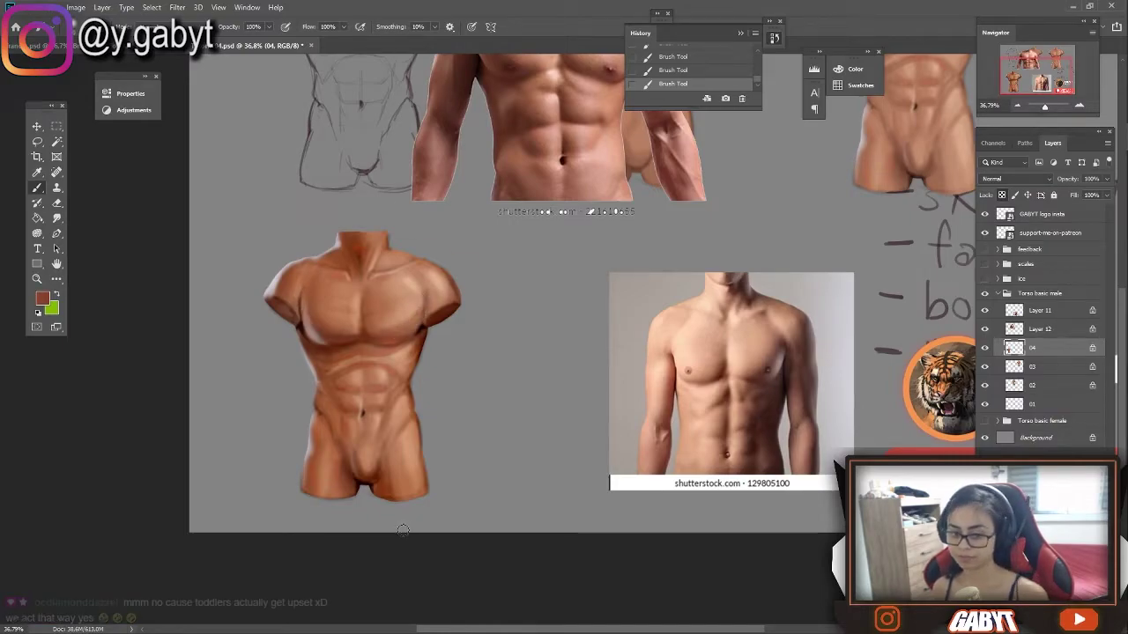
pyautogui.scroll(2, 457, 440)
pyautogui.scroll(2, 503, 329)
pyautogui.scroll(1, 429, 328)
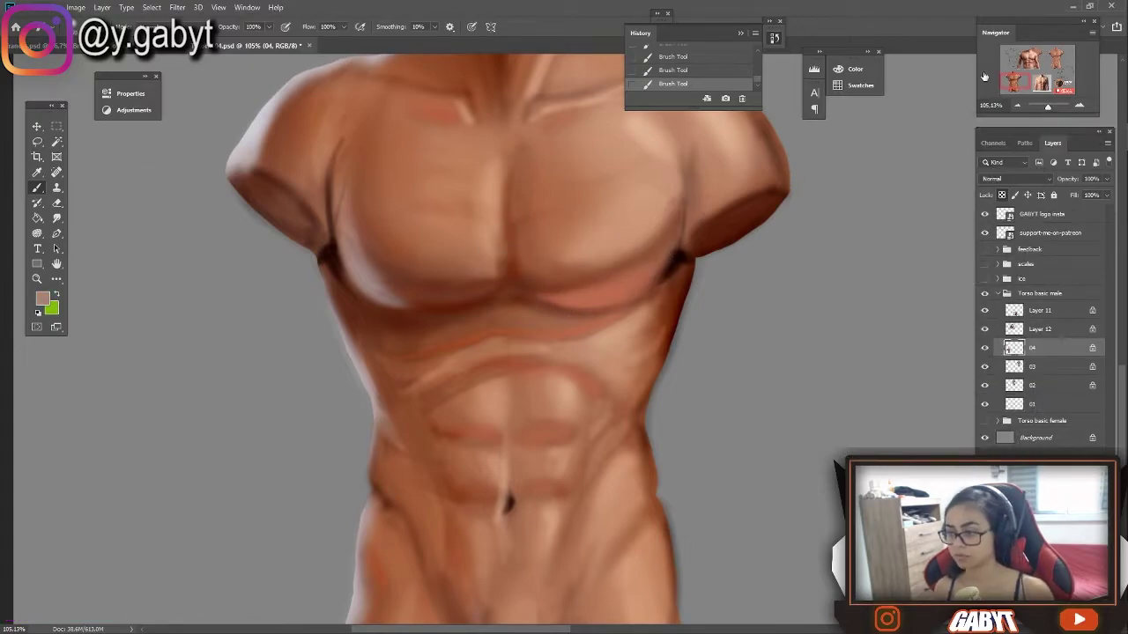
# Step: Save the document with the reddish chest shading
pyautogui.scroll(-3, 660, 212)
pyautogui.scroll(1, 660, 213)
pyautogui.scroll(-3, 660, 212)
pyautogui.scroll(4, 441, 264)
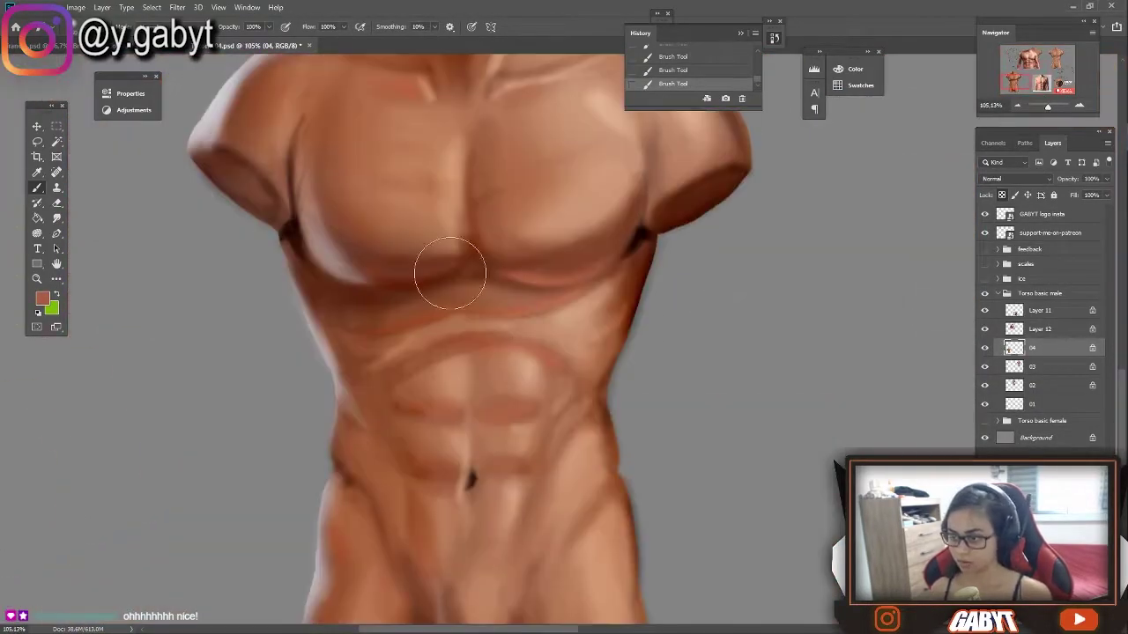
pyautogui.scroll(-2, 349, 274)
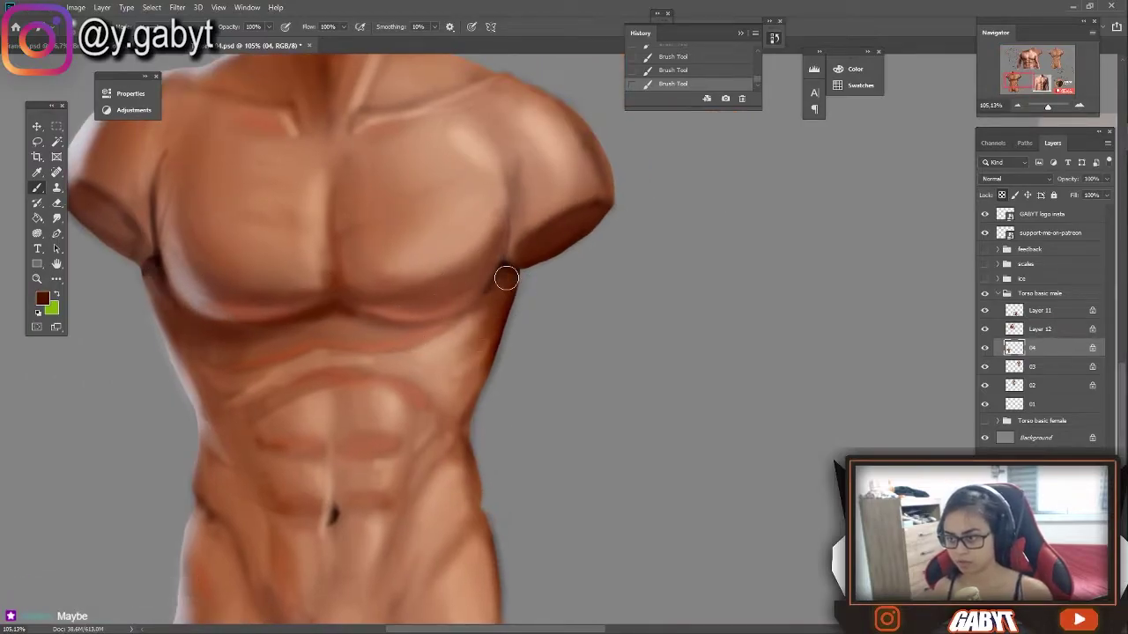
pyautogui.scroll(2, 253, 308)
pyautogui.hotkey('ctrl', 's')
pyautogui.scroll(-2, 252, 309)
pyautogui.scroll(-3, 441, 264)
pyautogui.scroll(2, 546, 234)
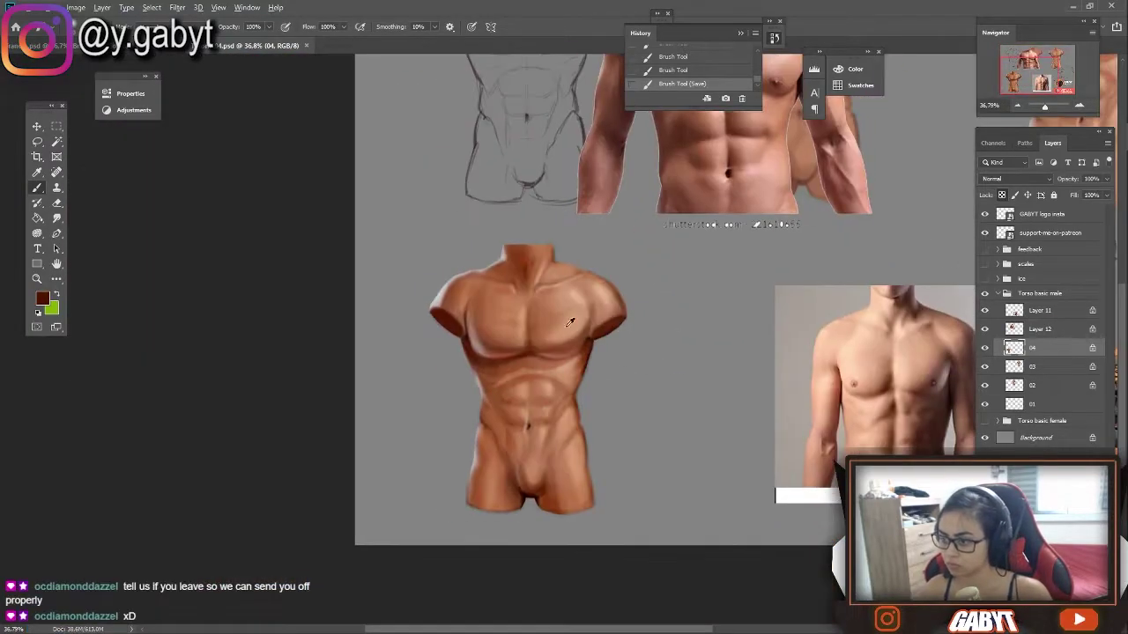
# Step: Undo the last brush stroke and fit the whole document in view
pyautogui.hotkey('ctrl', 'z')
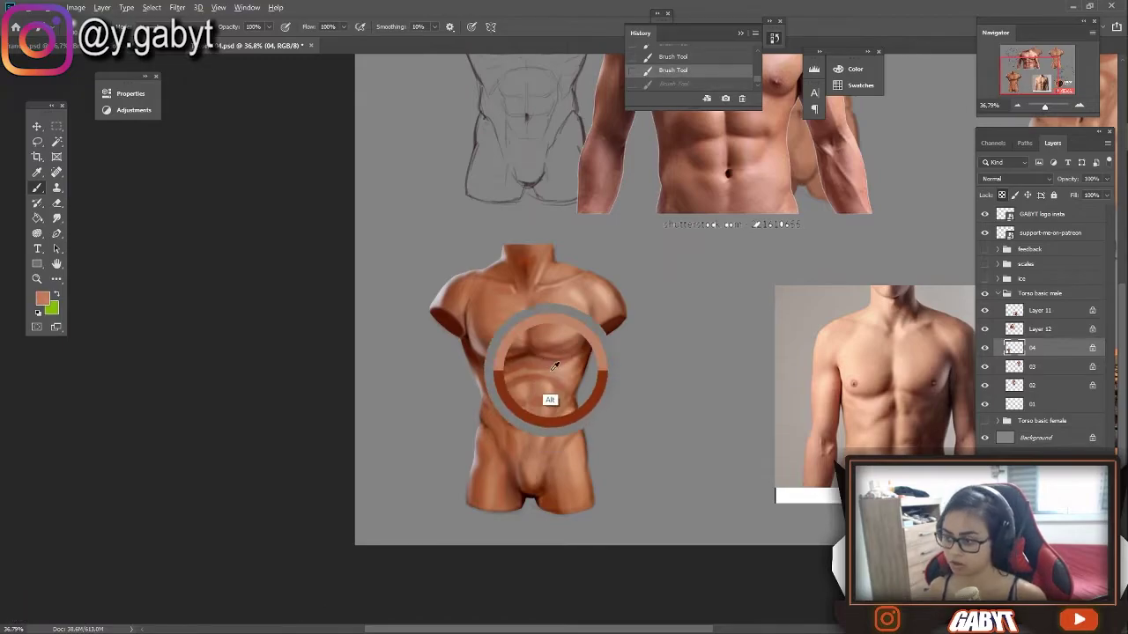
pyautogui.moveTo(577, 322); pyautogui.dragTo(459, 311)
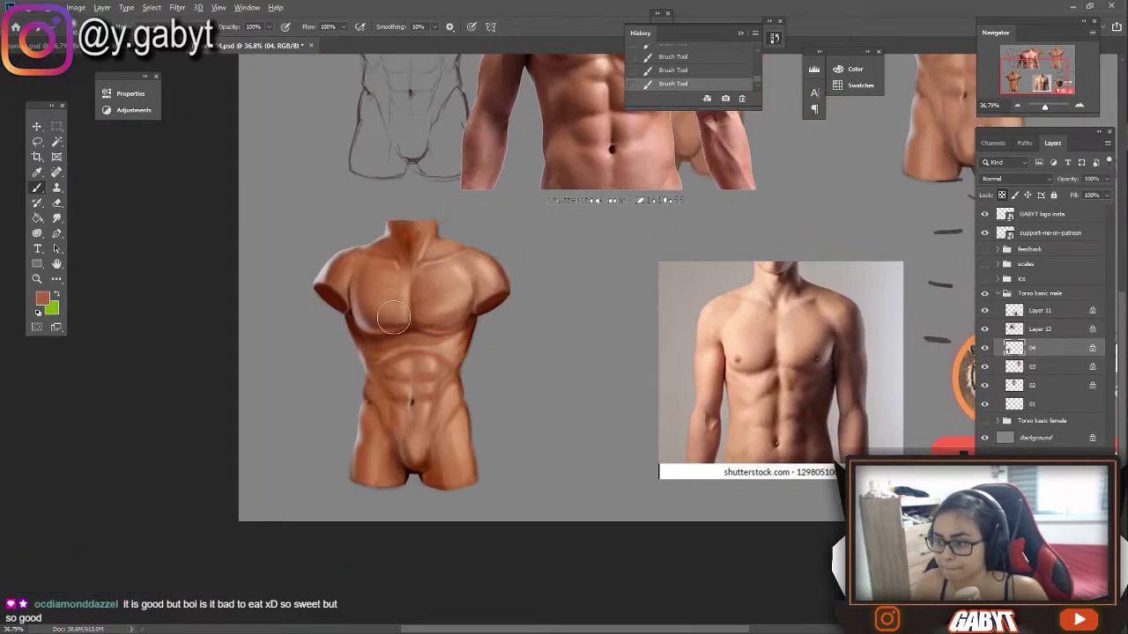
pyautogui.scroll(5, 459, 311)
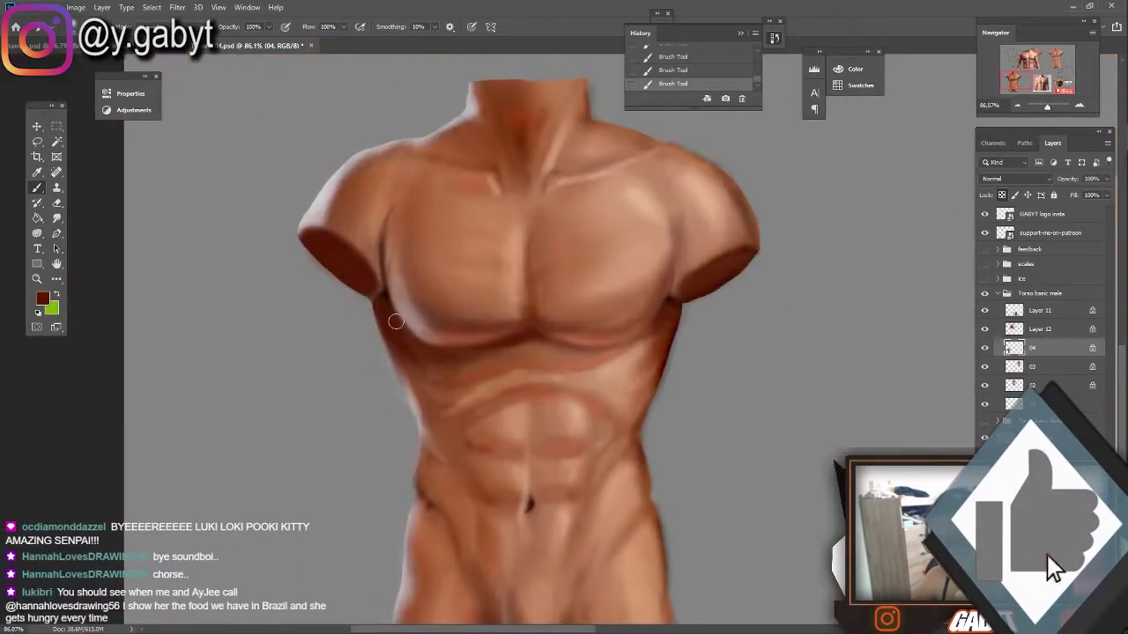
pyautogui.hotkey('ctrl', '0')
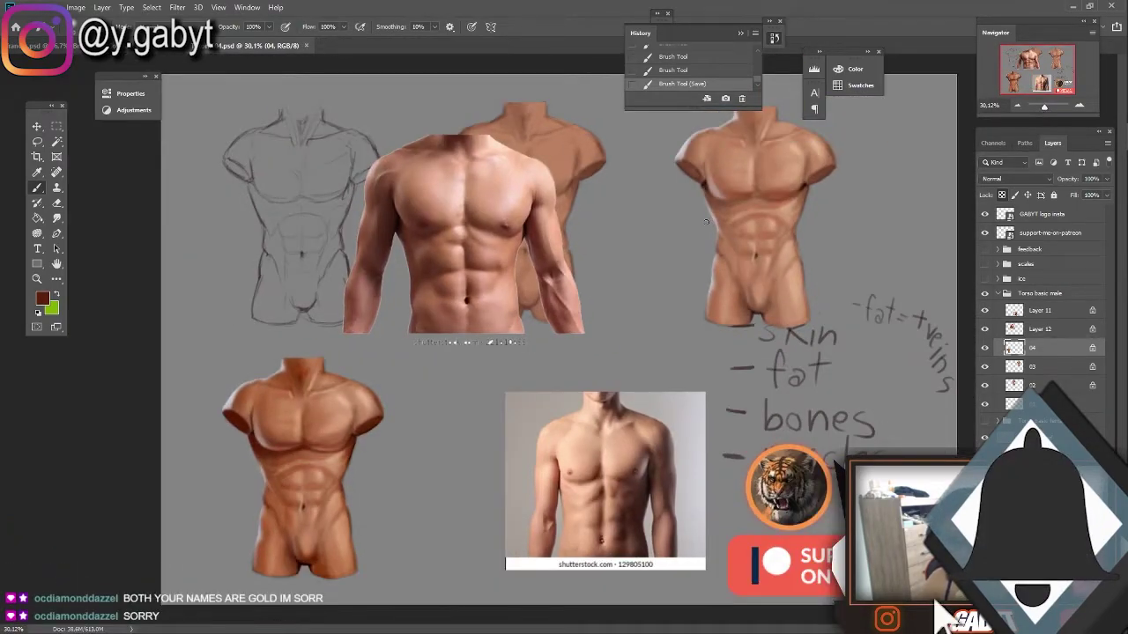
pyautogui.scroll(2, 711, 260)
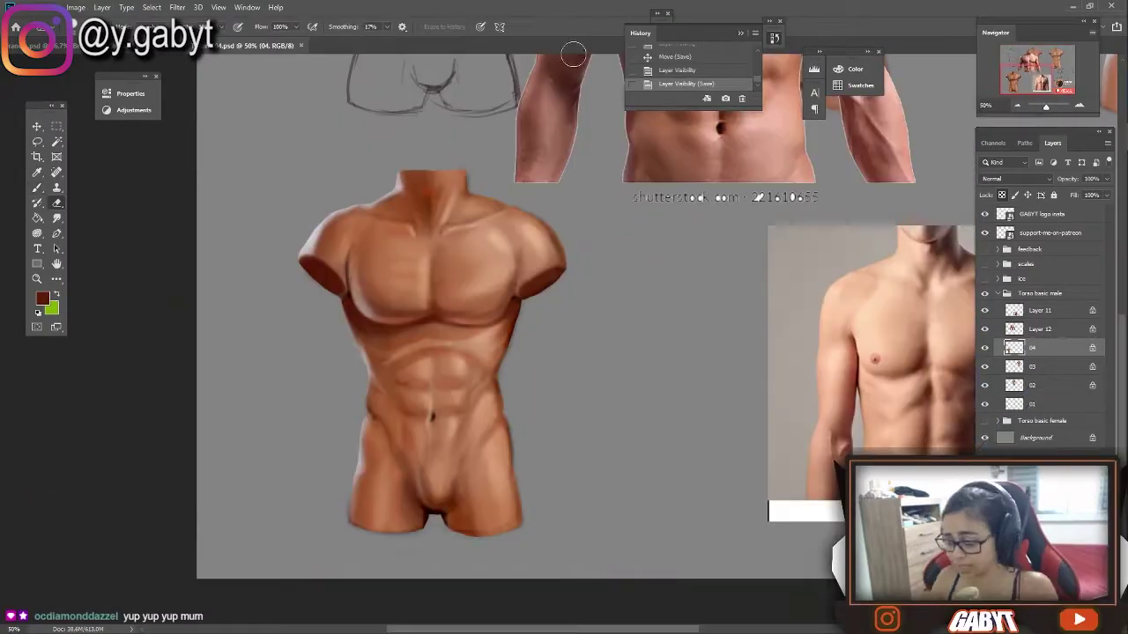
pyautogui.scroll(2, 431, 263)
pyautogui.moveTo(431, 263); pyautogui.dragTo(515, 250)
# Step: Select the Lasso tool and zoom in on the chest
pyautogui.press('l')
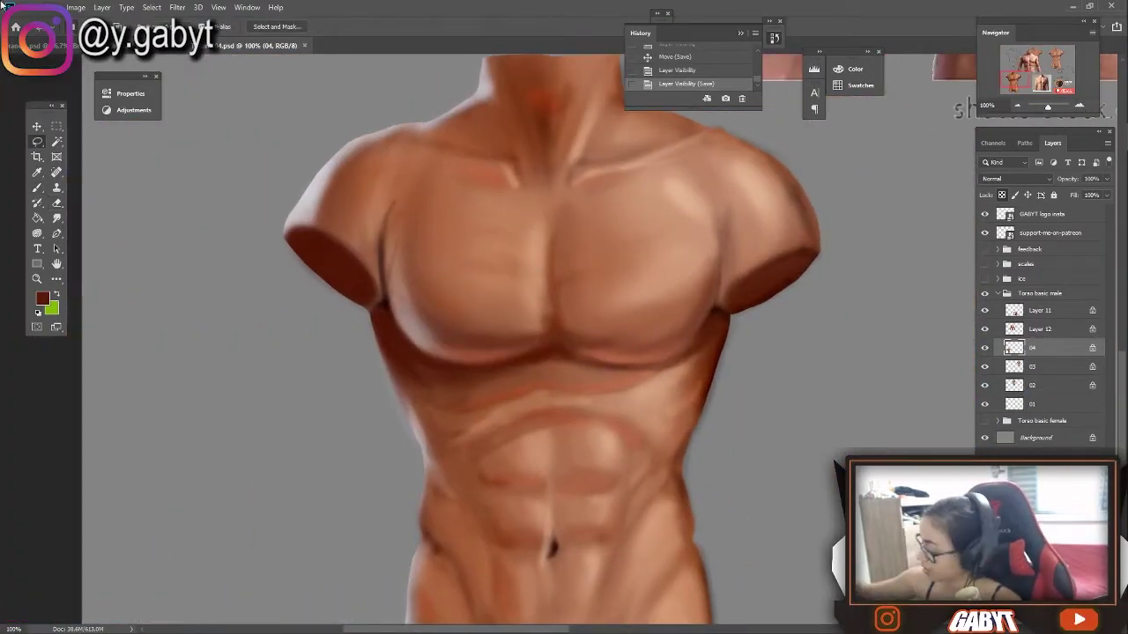
pyautogui.scroll(3, 418, 284)
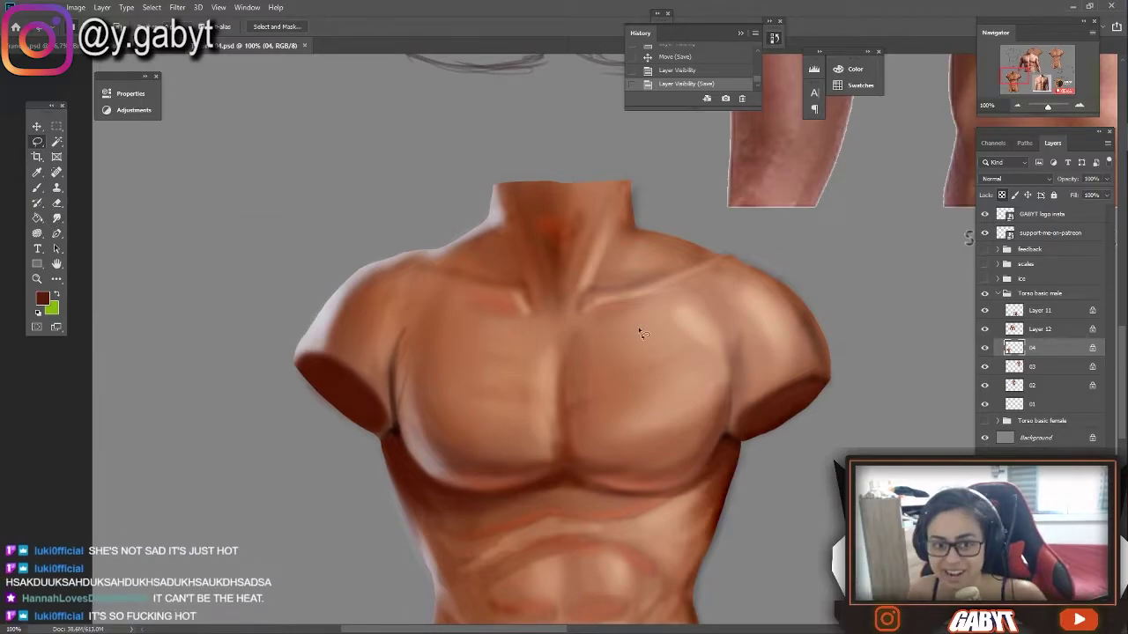
pyautogui.scroll(1, 529, 291)
pyautogui.scroll(1, 529, 257)
pyautogui.scroll(-5, 449, 259)
pyautogui.scroll(4, 411, 332)
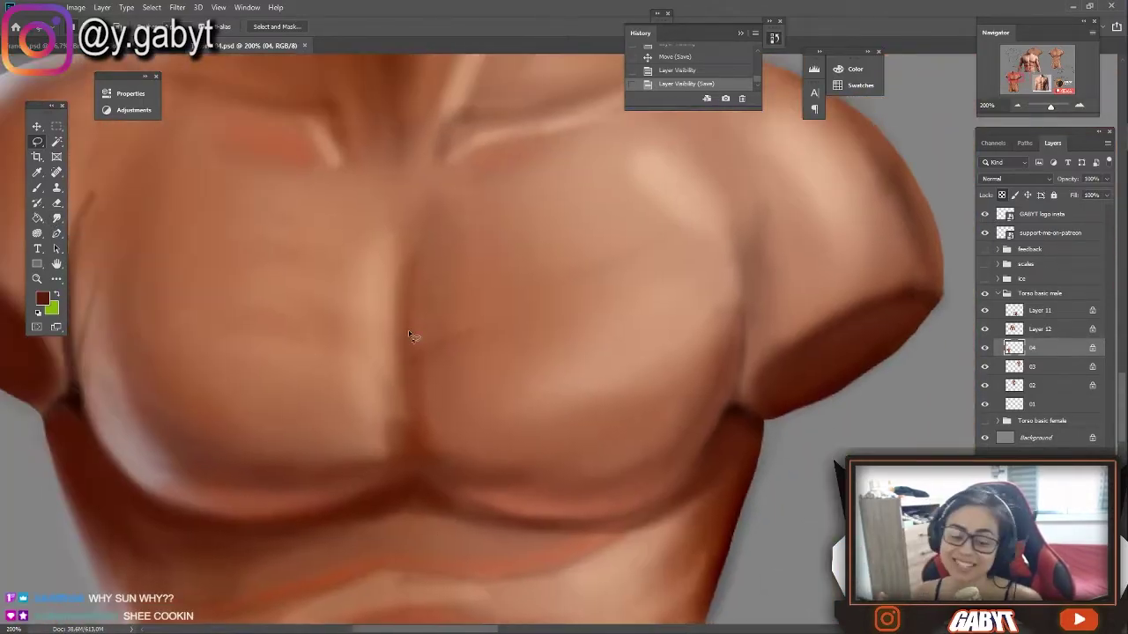
# Step: At 80% smudge strength, blend the dark left pectoral edge and left shoulder shadow
pyautogui.press('r')
pyautogui.moveTo(243, 349); pyautogui.dragTo(274, 362)
pyautogui.moveTo(290, 308); pyautogui.dragTo(315, 272)
pyautogui.hotkey('ctrl', 'z')
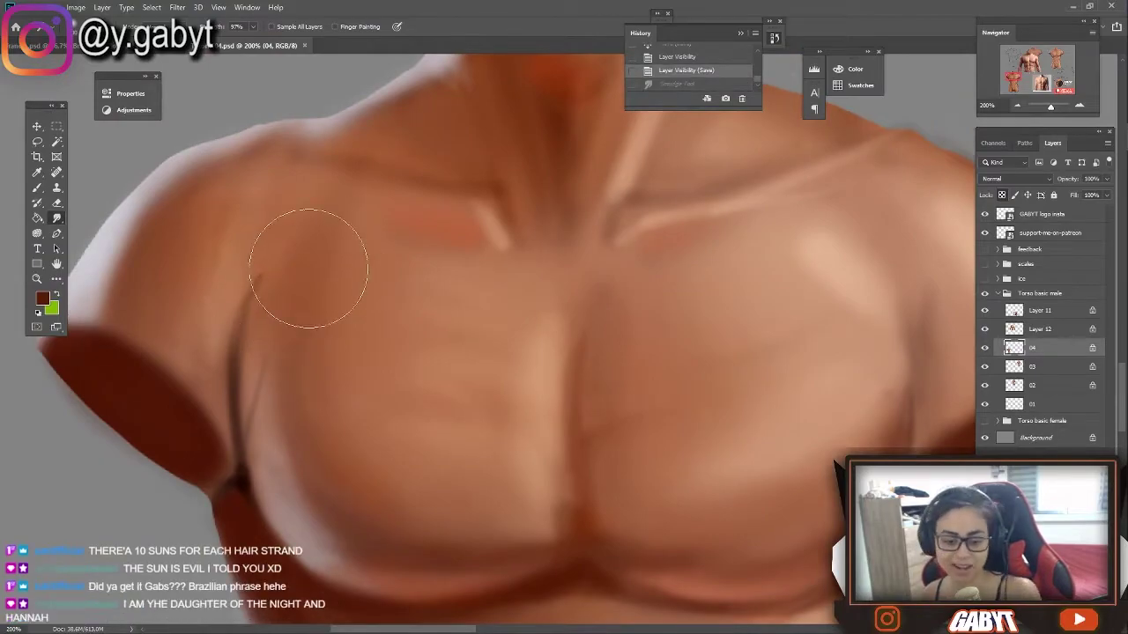
pyautogui.press('8')
pyautogui.moveTo(247, 408); pyautogui.dragTo(250, 370)
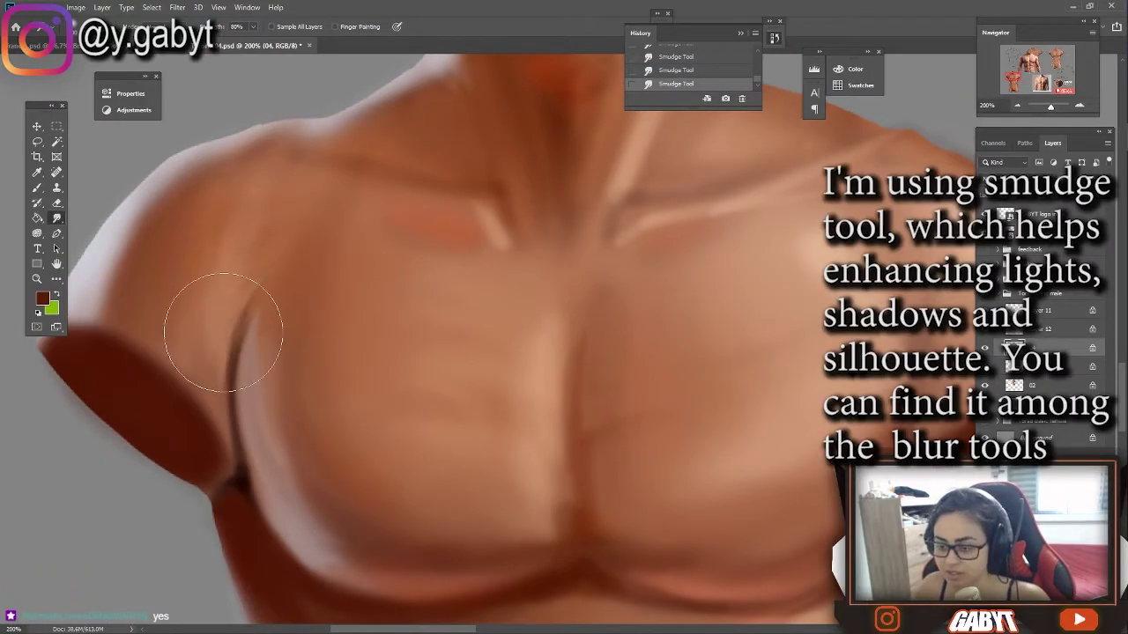
pyautogui.moveTo(217, 326); pyautogui.dragTo(209, 377)
# Step: Blend the chest skin where it meets the right shoulder, undoing a stray stroke
pyautogui.moveTo(253, 283); pyautogui.dragTo(238, 235)
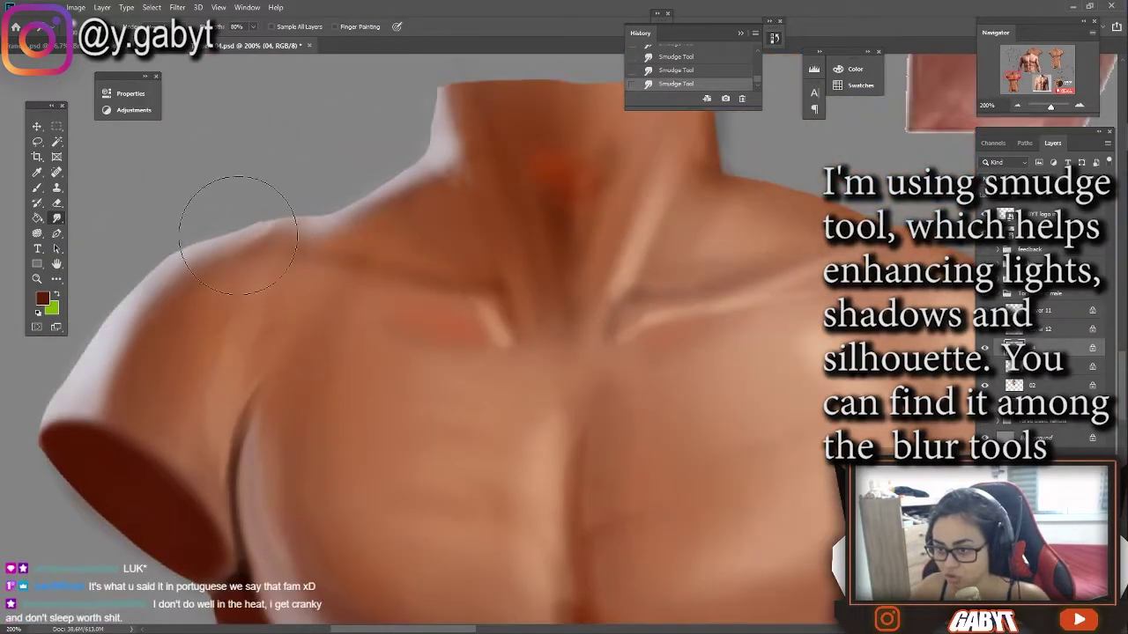
pyautogui.moveTo(428, 284); pyautogui.dragTo(234, 373)
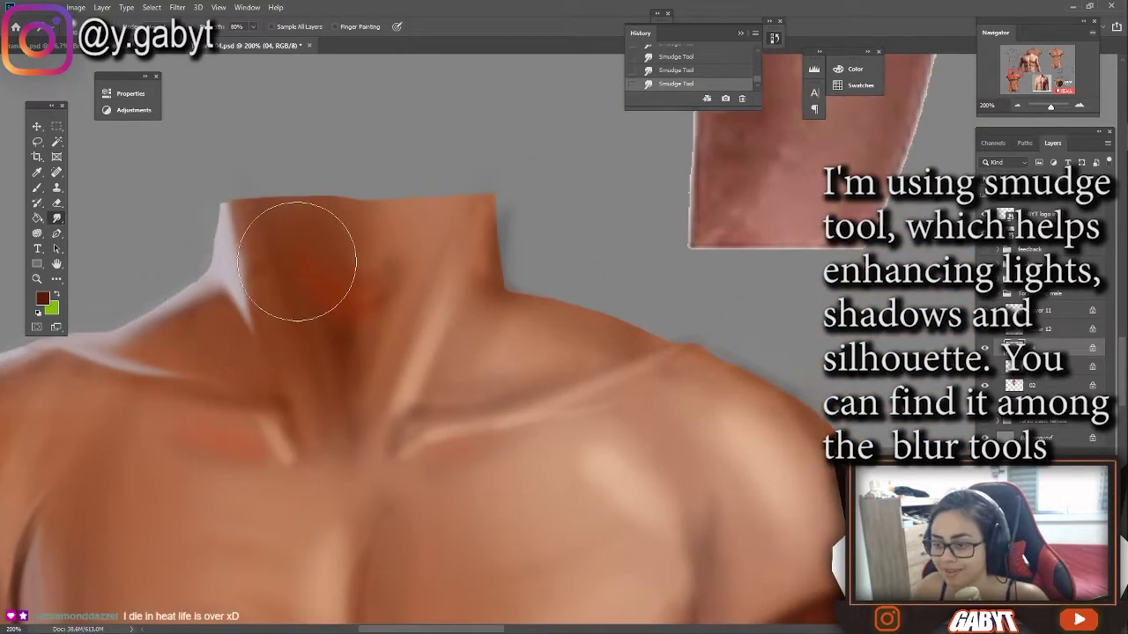
pyautogui.moveTo(484, 201)
pyautogui.mouseDown()
pyautogui.moveTo(534, 180)
pyautogui.moveTo(446, 244)
pyautogui.moveTo(453, 340)
pyautogui.moveTo(609, 226)
pyautogui.mouseUp()
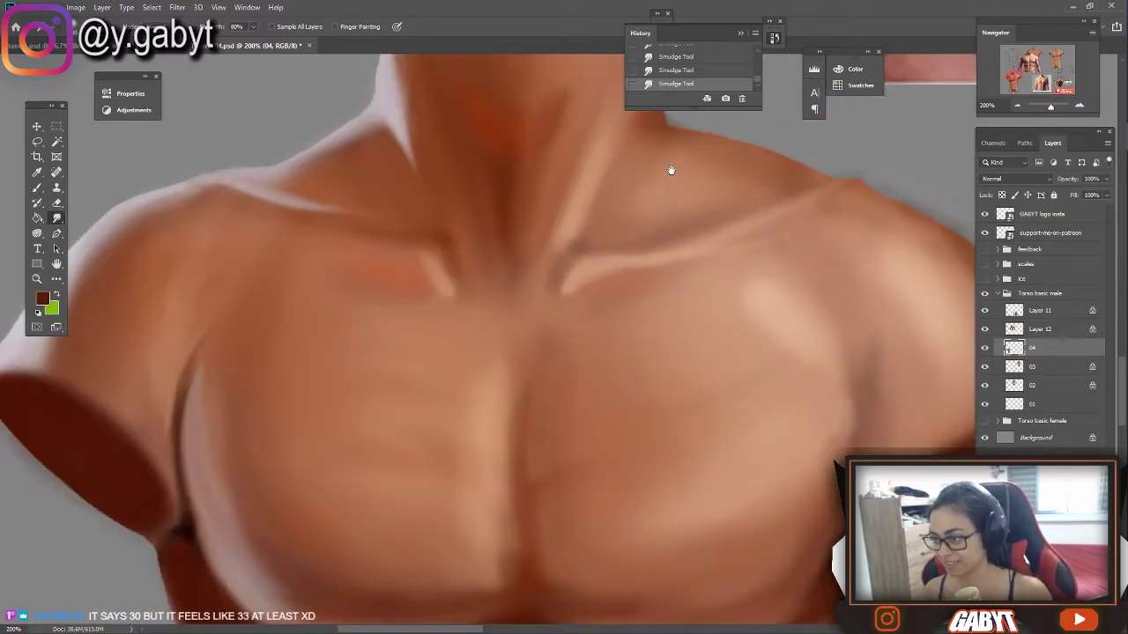
pyautogui.moveTo(669, 170); pyautogui.dragTo(520, 240)
pyautogui.moveTo(823, 297); pyautogui.dragTo(596, 284)
pyautogui.moveTo(697, 345)
pyautogui.mouseDown()
pyautogui.moveTo(559, 482)
pyautogui.moveTo(503, 344)
pyautogui.mouseUp()
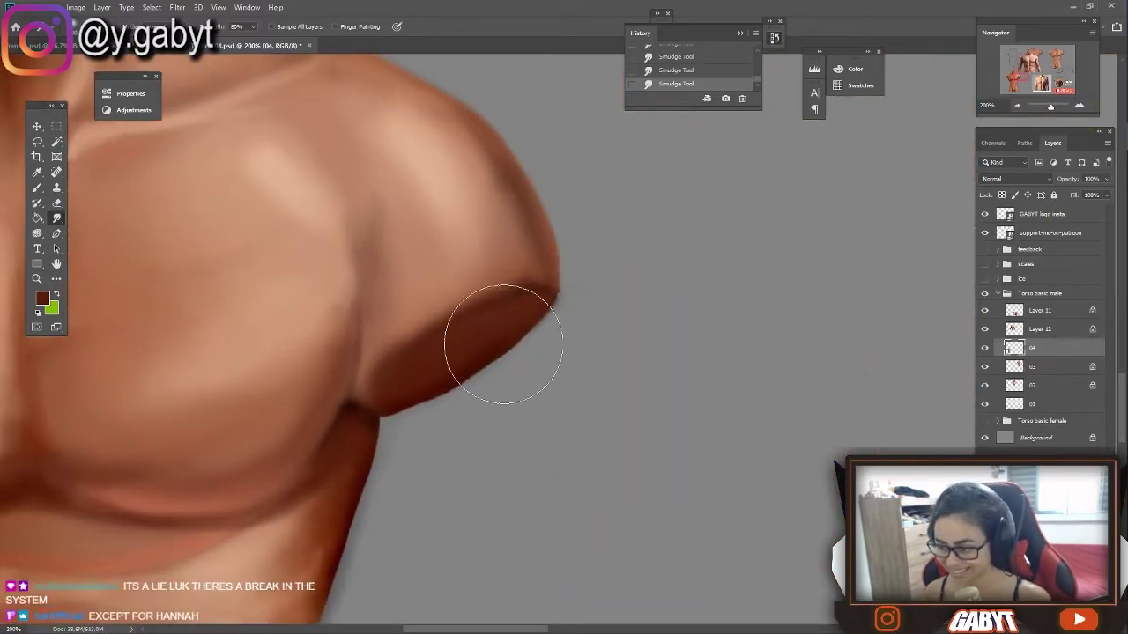
pyautogui.moveTo(534, 290)
pyautogui.mouseDown()
pyautogui.moveTo(617, 188)
pyautogui.moveTo(617, 252)
pyautogui.mouseUp()
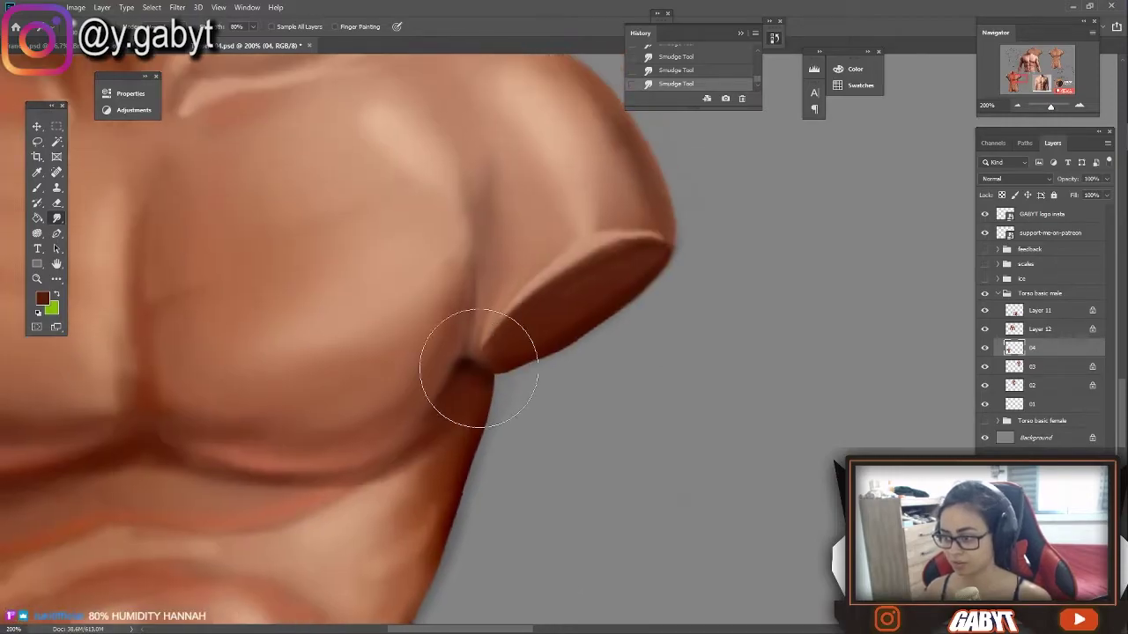
pyautogui.hotkey('ctrl', 'z')
pyautogui.moveTo(478, 353)
pyautogui.mouseDown()
pyautogui.moveTo(531, 340)
pyautogui.moveTo(716, 238)
pyautogui.mouseUp()
pyautogui.moveTo(567, 327); pyautogui.dragTo(731, 335)
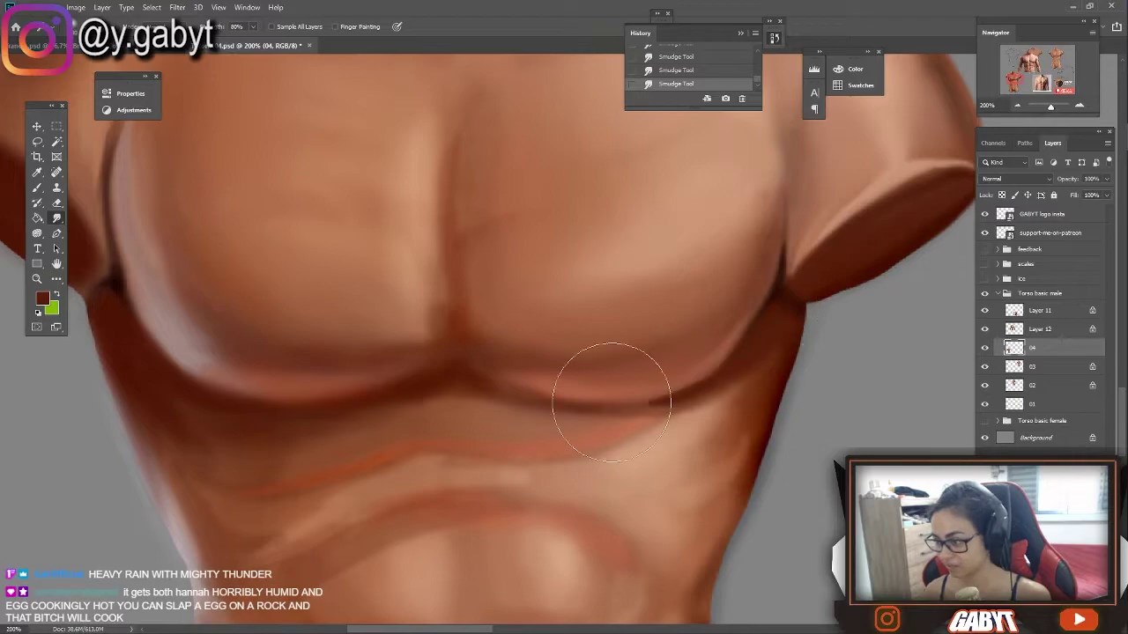
# Step: Smudge across the chest crease, left shoulder cap, upper pec and collarbones
pyautogui.moveTo(612, 402); pyautogui.dragTo(798, 269)
pyautogui.moveTo(666, 254)
pyautogui.mouseDown()
pyautogui.moveTo(453, 264)
pyautogui.moveTo(579, 177)
pyautogui.moveTo(344, 297)
pyautogui.moveTo(310, 284)
pyautogui.mouseUp()
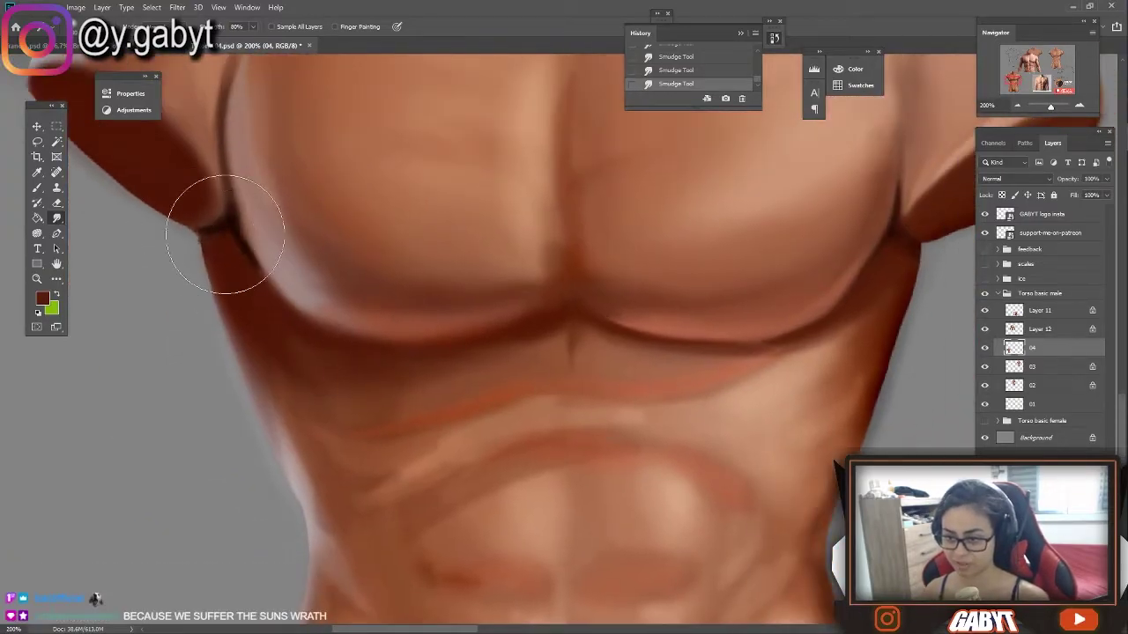
pyautogui.moveTo(226, 239); pyautogui.dragTo(385, 297)
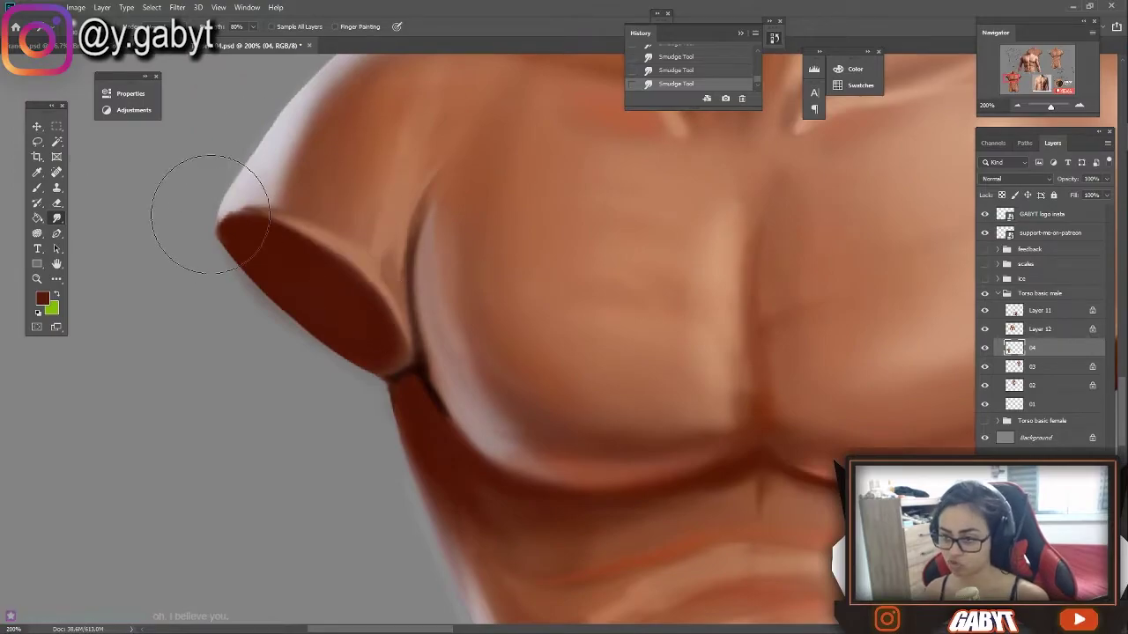
pyautogui.moveTo(335, 366)
pyautogui.mouseDown()
pyautogui.moveTo(304, 317)
pyautogui.moveTo(339, 236)
pyautogui.mouseUp()
pyautogui.moveTo(573, 110); pyautogui.dragTo(450, 274)
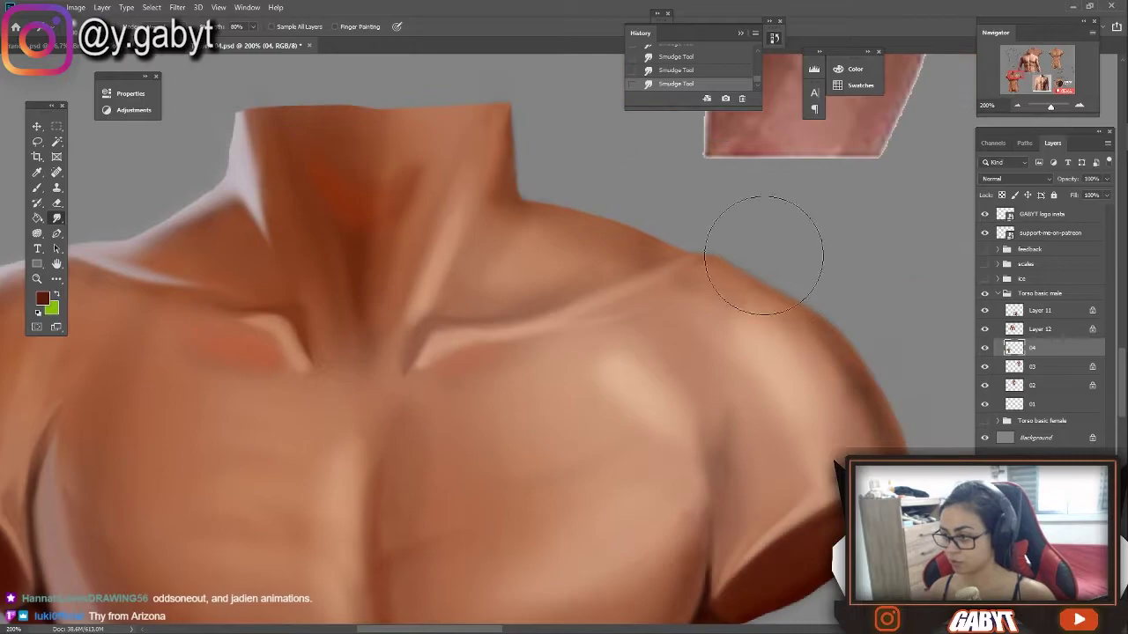
pyautogui.scroll(-5, 624, 360)
pyautogui.scroll(-4, 448, 365)
pyautogui.scroll(-2, 433, 209)
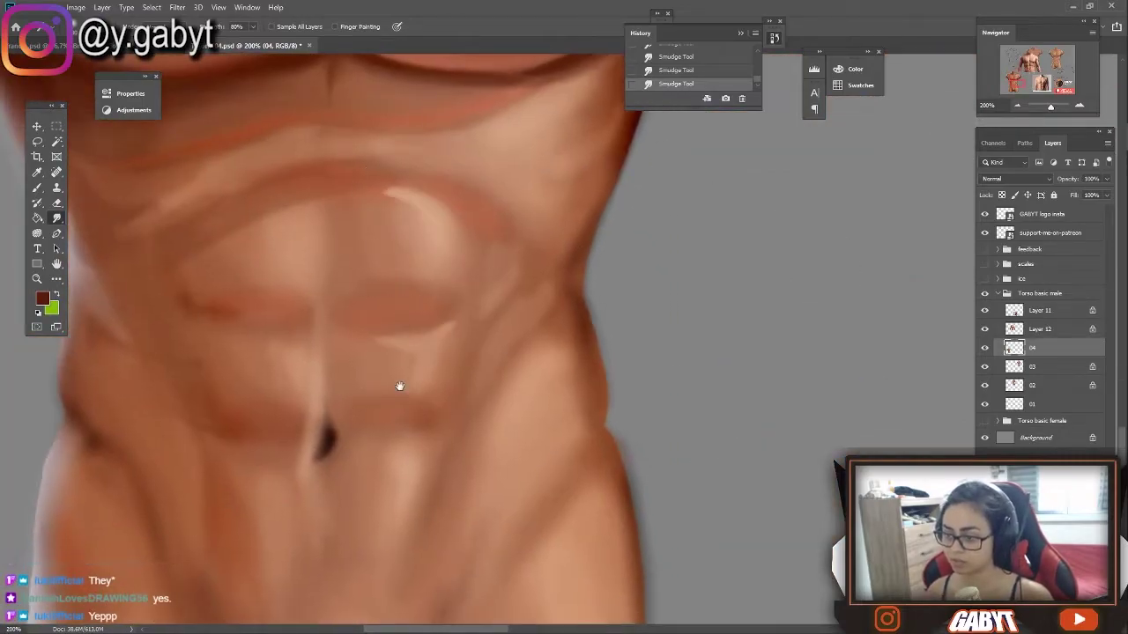
pyautogui.moveTo(399, 386); pyautogui.dragTo(398, 238)
# Step: Smudge the transitions between the abdominal muscles, discarding a chest-edge stroke
pyautogui.scroll(2, 272, 277)
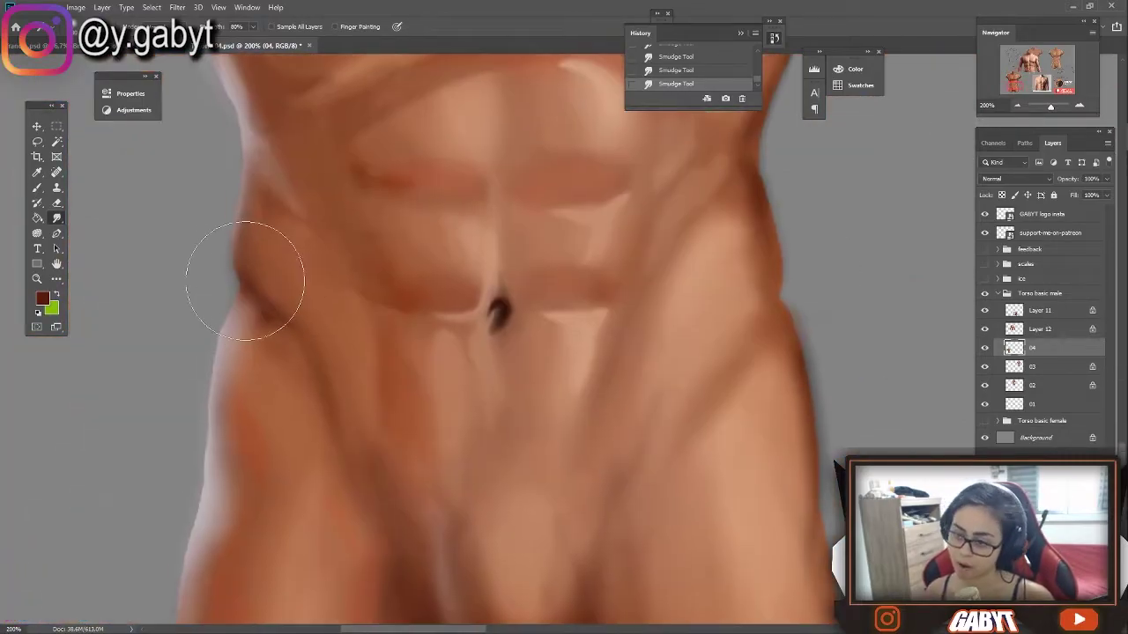
pyautogui.scroll(4, 229, 276)
pyautogui.hscroll(-3, 239, 284)
pyautogui.scroll(2, 378, 402)
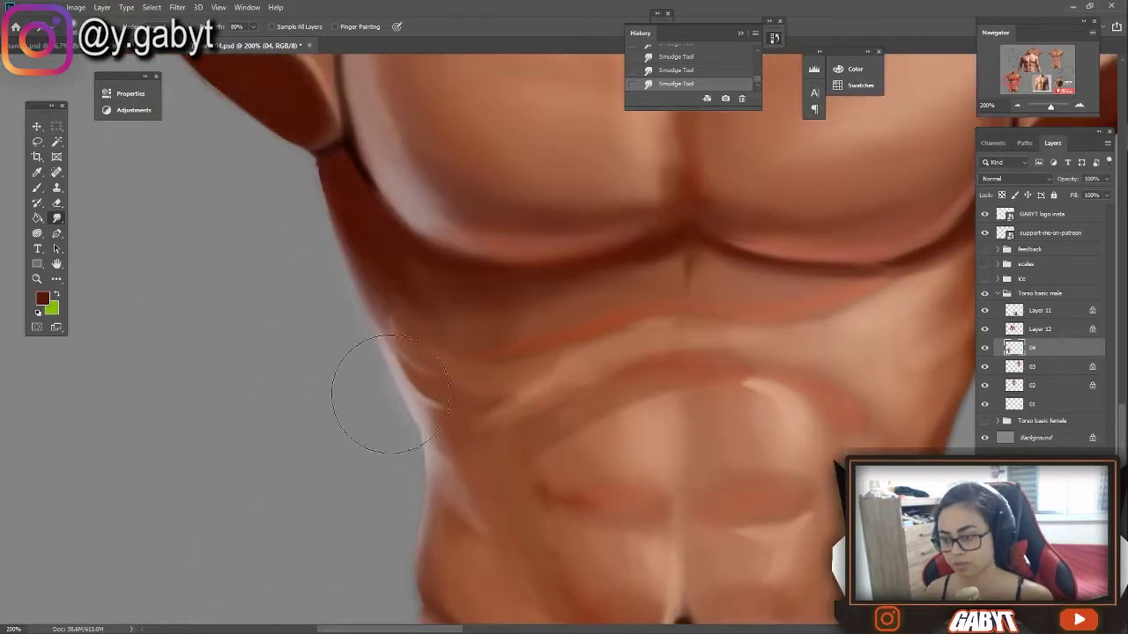
pyautogui.scroll(-5, 372, 265)
pyautogui.scroll(-5, 383, 372)
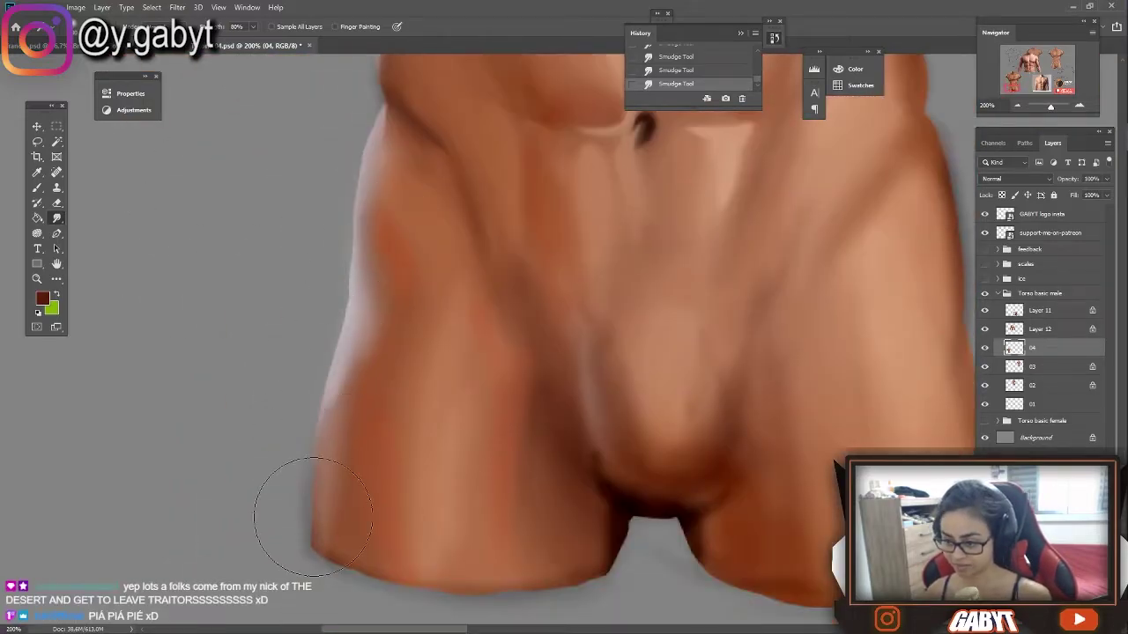
pyautogui.scroll(-2, 264, 493)
pyautogui.hscroll(2, 264, 494)
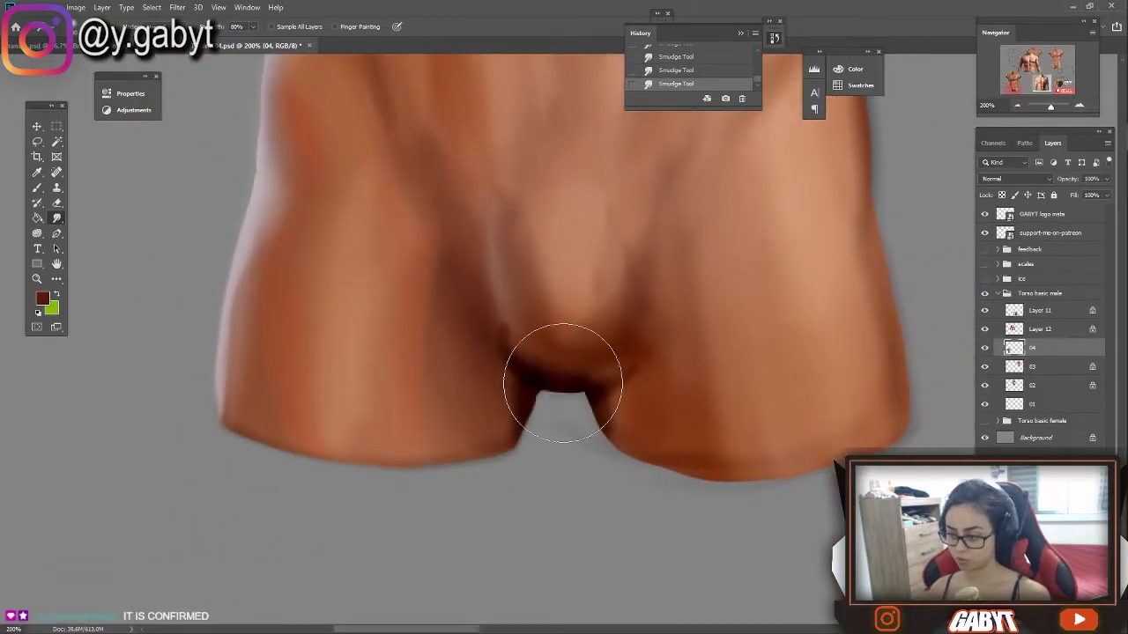
pyautogui.hscroll(2, 562, 383)
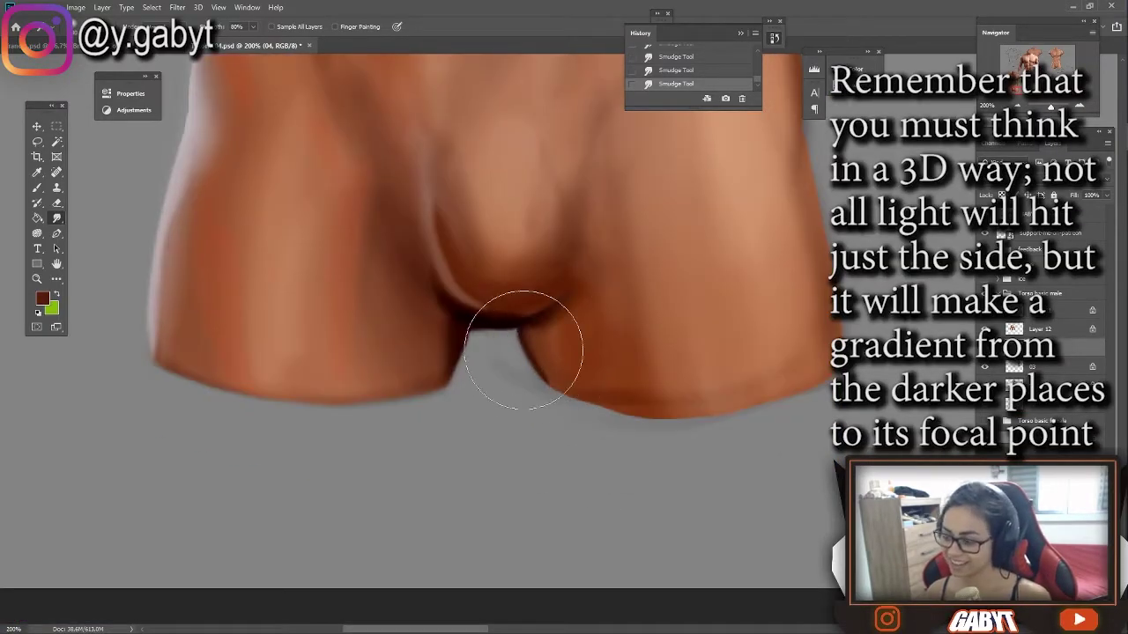
pyautogui.scroll(-1, 503, 302)
pyautogui.hscroll(3, 503, 302)
pyautogui.hscroll(3, 494, 396)
pyautogui.scroll(-2, 503, 377)
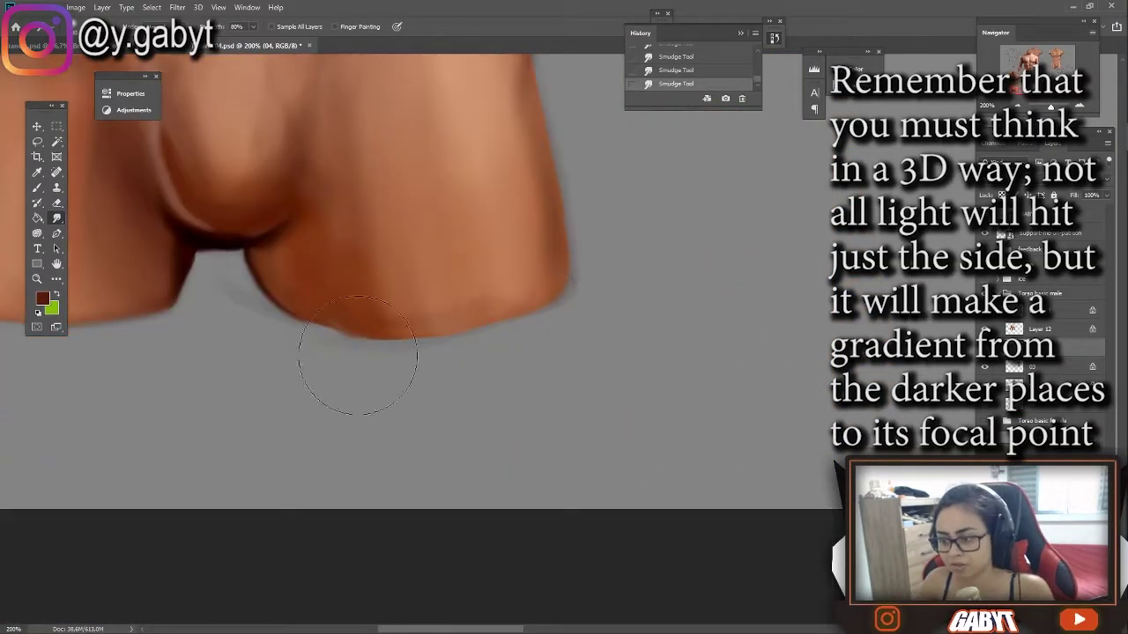
pyautogui.scroll(2, 353, 353)
pyautogui.hscroll(1, 504, 361)
pyautogui.hscroll(-2, 397, 414)
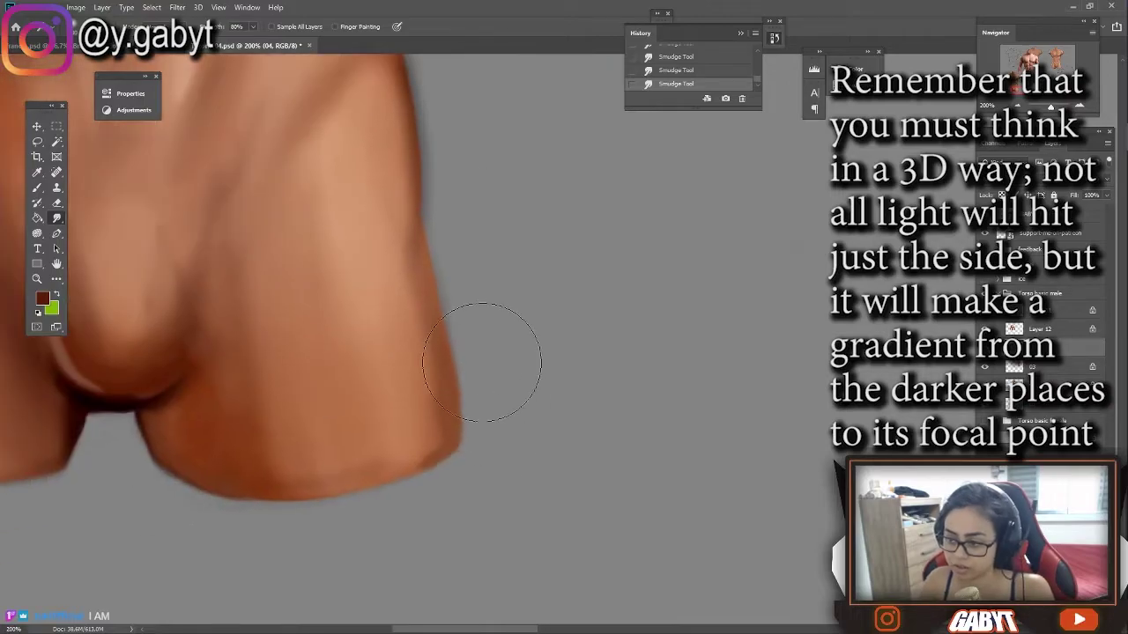
pyautogui.scroll(4, 491, 353)
pyautogui.scroll(1, 479, 377)
pyautogui.scroll(-5, 413, 375)
pyautogui.scroll(-2, 414, 375)
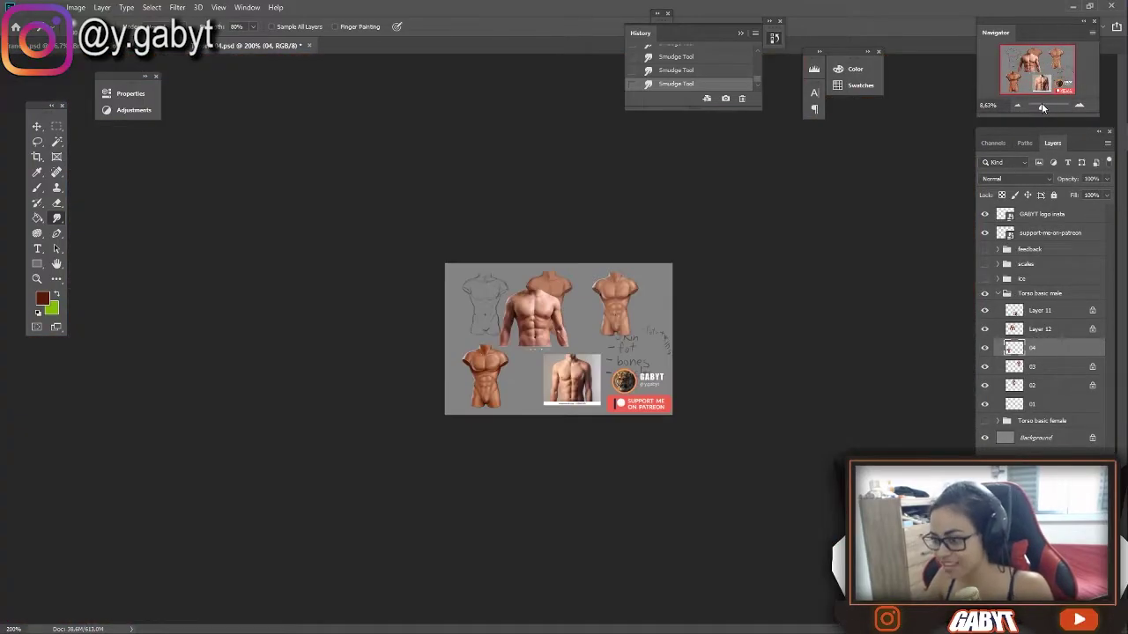
pyautogui.scroll(3, 380, 155)
pyautogui.scroll(3, 380, 154)
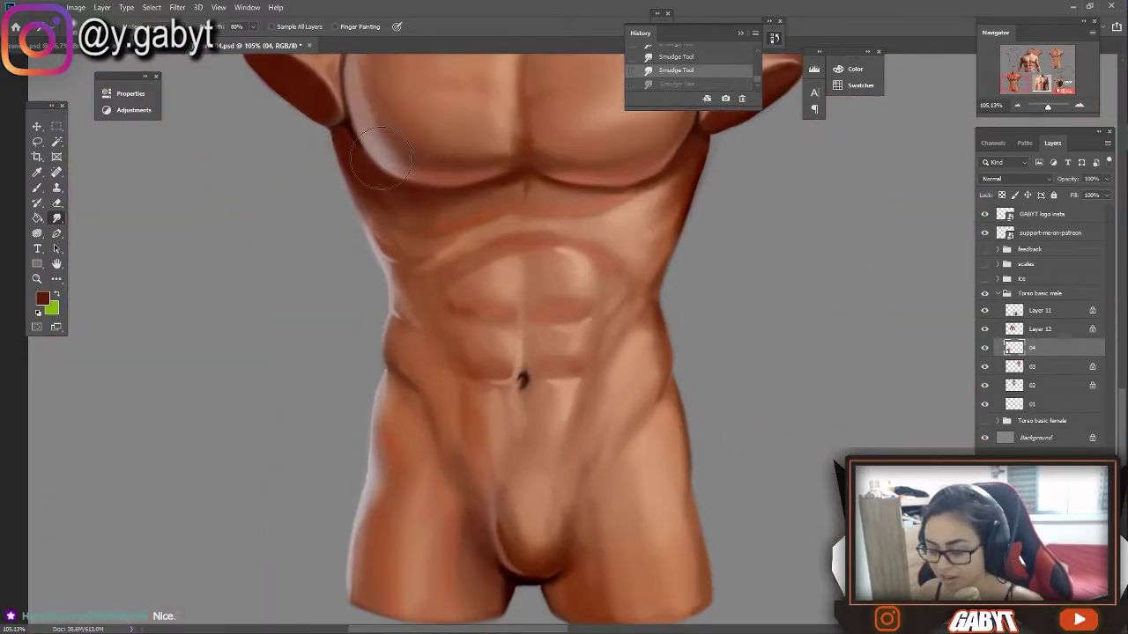
pyautogui.scroll(2, 498, 162)
pyautogui.hscroll(2, 498, 161)
pyautogui.moveTo(573, 264); pyautogui.dragTo(529, 326)
pyautogui.hotkey('ctrl', 'z')
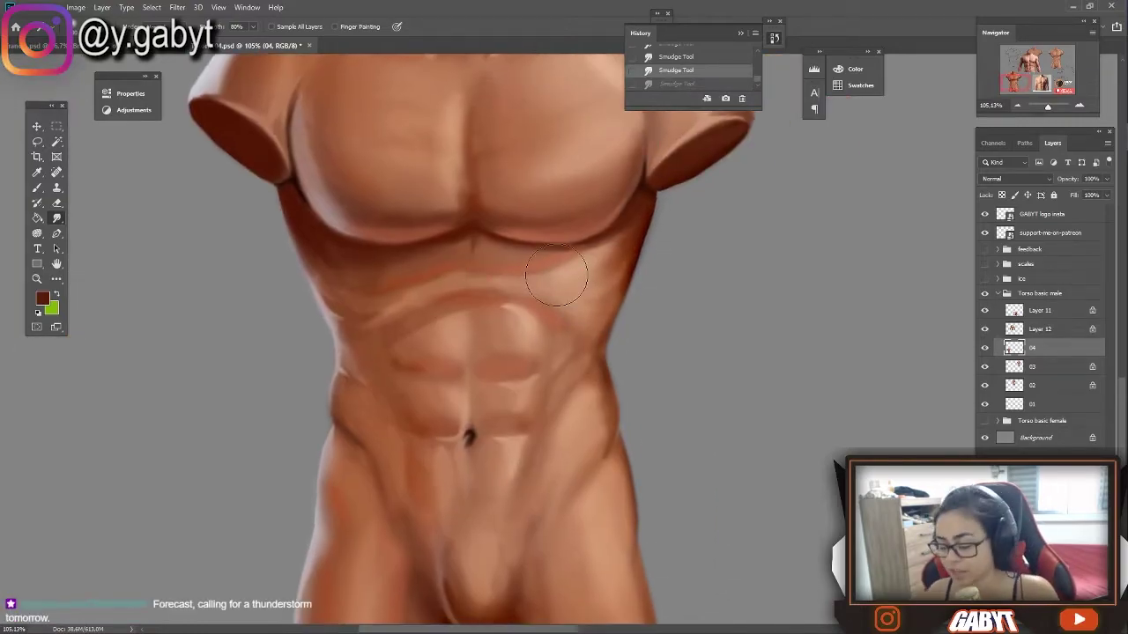
pyautogui.hscroll(-2, 556, 276)
pyautogui.moveTo(574, 248); pyautogui.dragTo(508, 274)
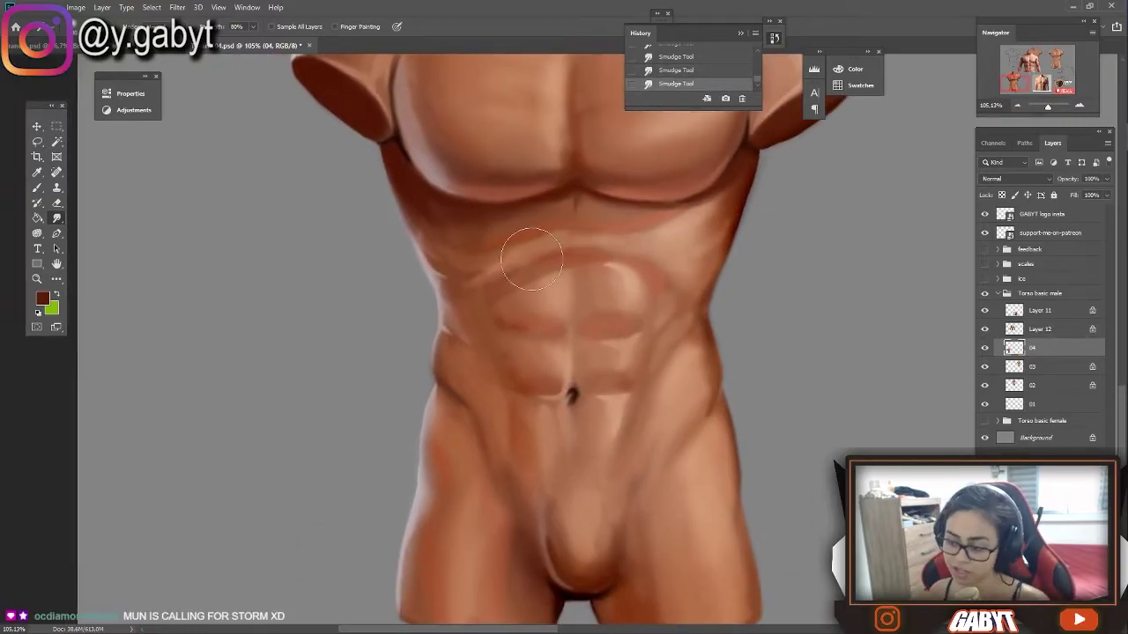
# Step: Replace the last abs stroke with smoothing near the shoulder, then enlarge the smudge brush
pyautogui.scroll(3, 705, 247)
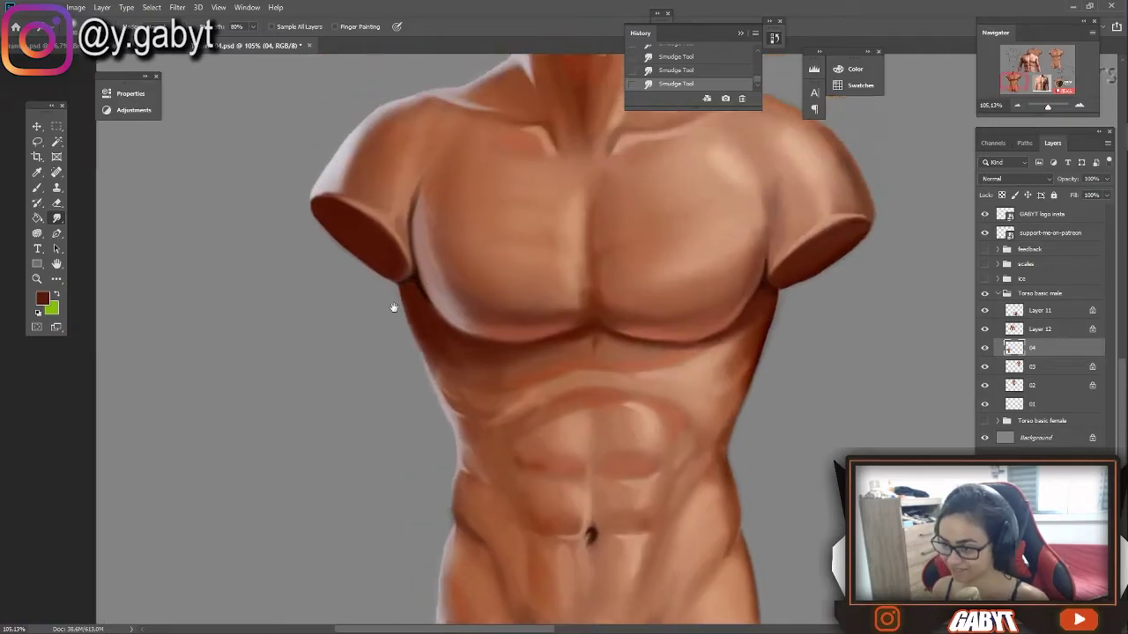
pyautogui.scroll(2, 390, 303)
pyautogui.hscroll(3, 423, 229)
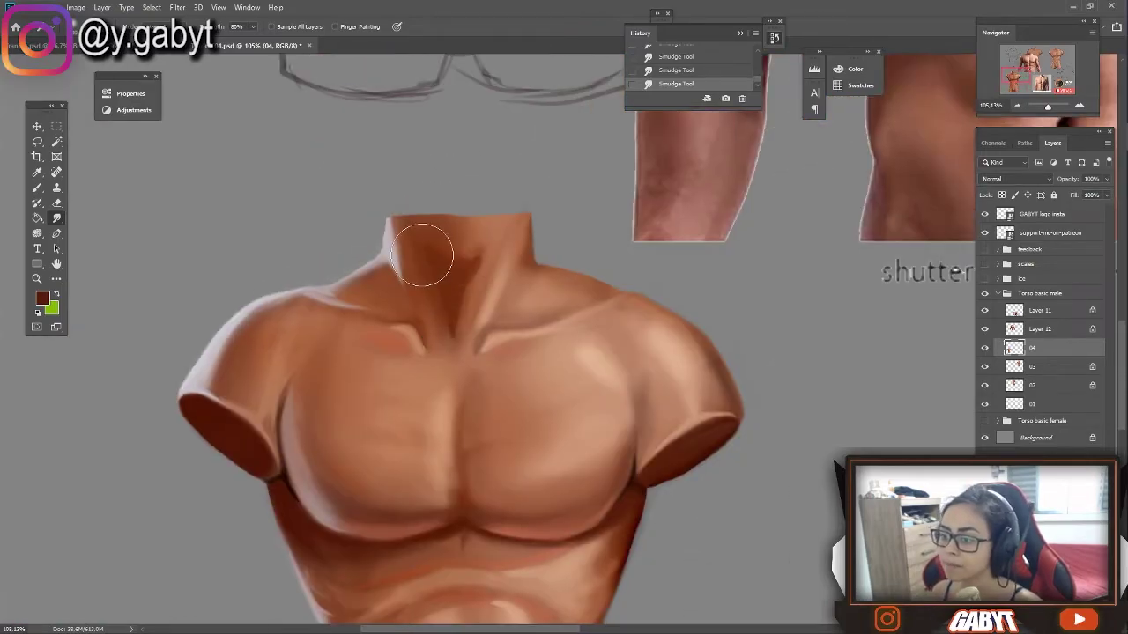
pyautogui.scroll(-2, 445, 253)
pyautogui.hscroll(3, 444, 253)
pyautogui.hotkey('ctrl', 'z')
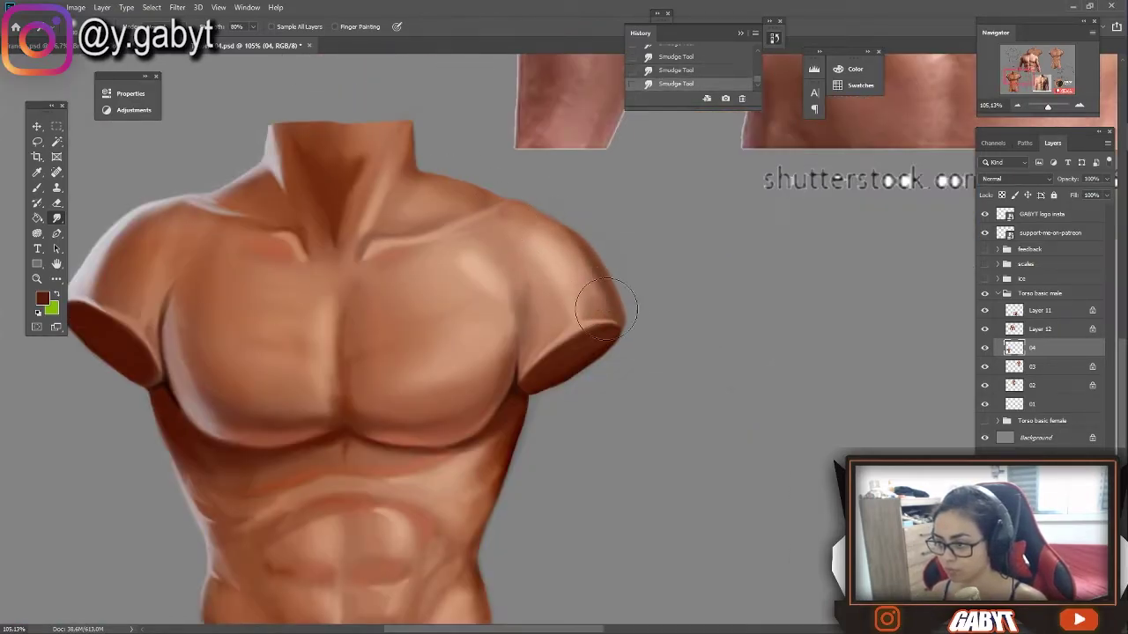
pyautogui.moveTo(535, 301); pyautogui.dragTo(498, 265)
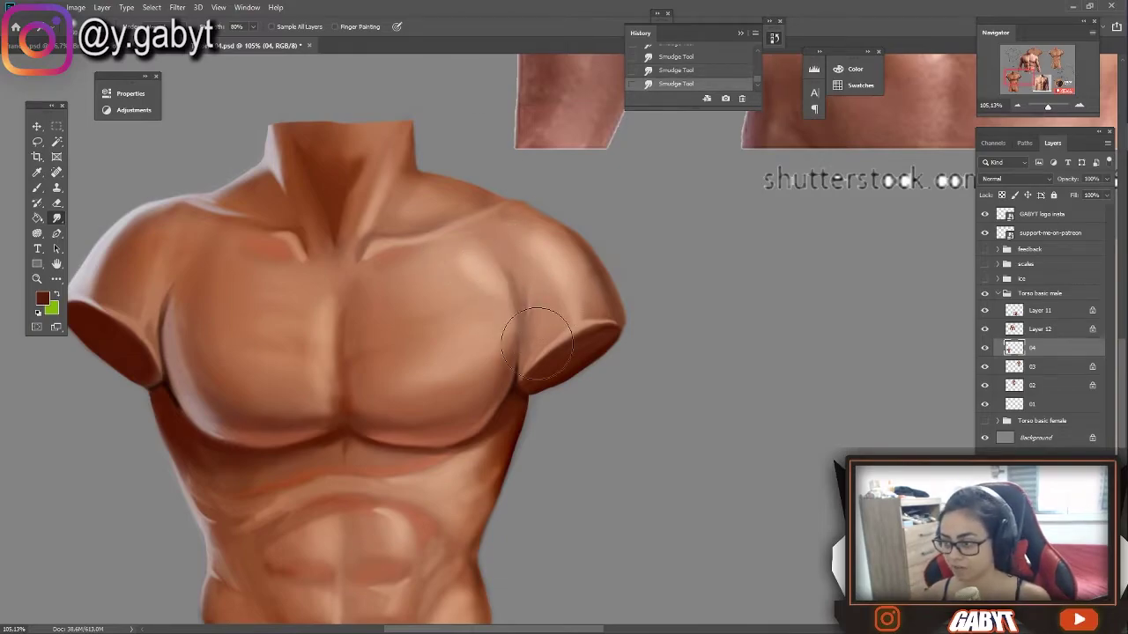
pyautogui.press(']')
pyautogui.press(']')
pyautogui.press(']')
pyautogui.scroll(1, 455, 250)
pyautogui.hscroll(1, 455, 250)
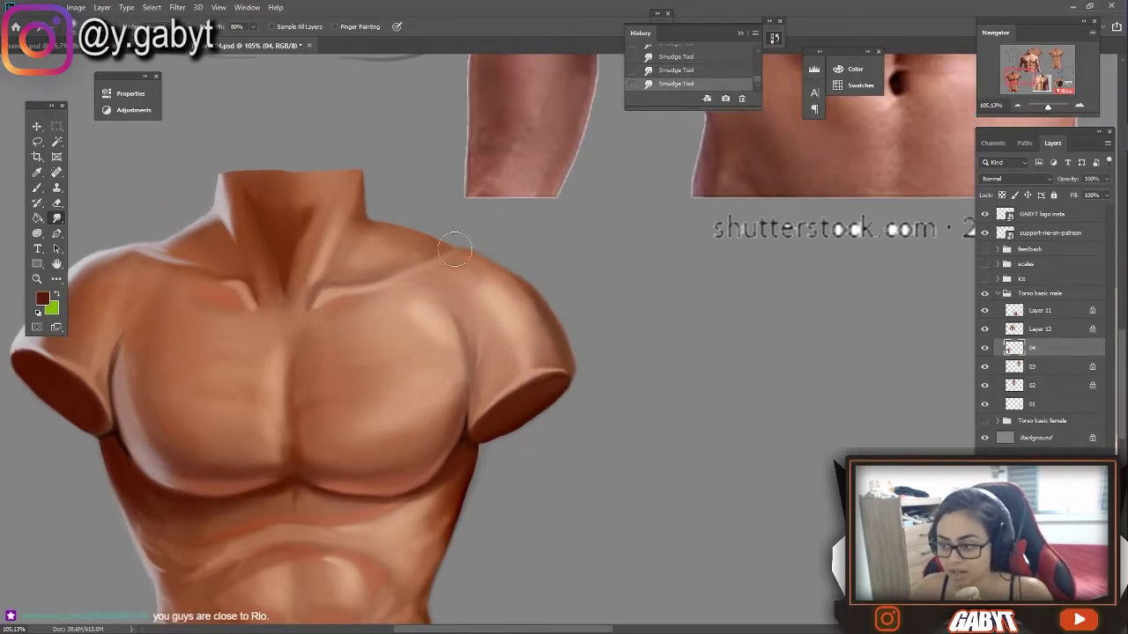
pyautogui.scroll(1, 529, 299)
pyautogui.hscroll(-2, 493, 309)
pyautogui.scroll(-6, 429, 223)
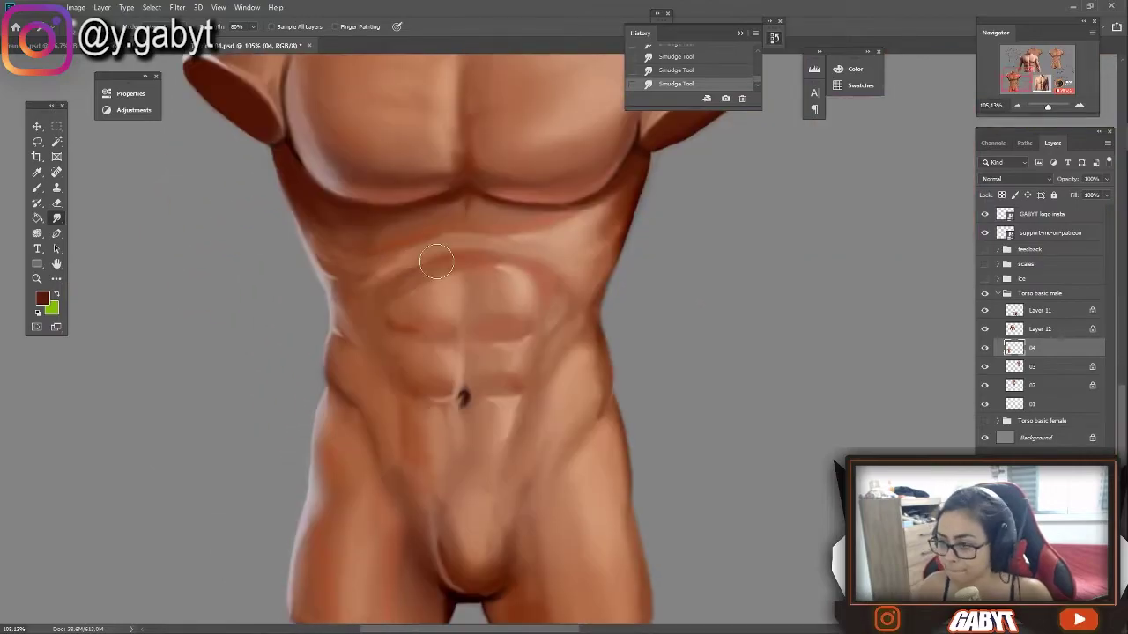
pyautogui.scroll(-2, 377, 305)
pyautogui.scroll(3, 300, 300)
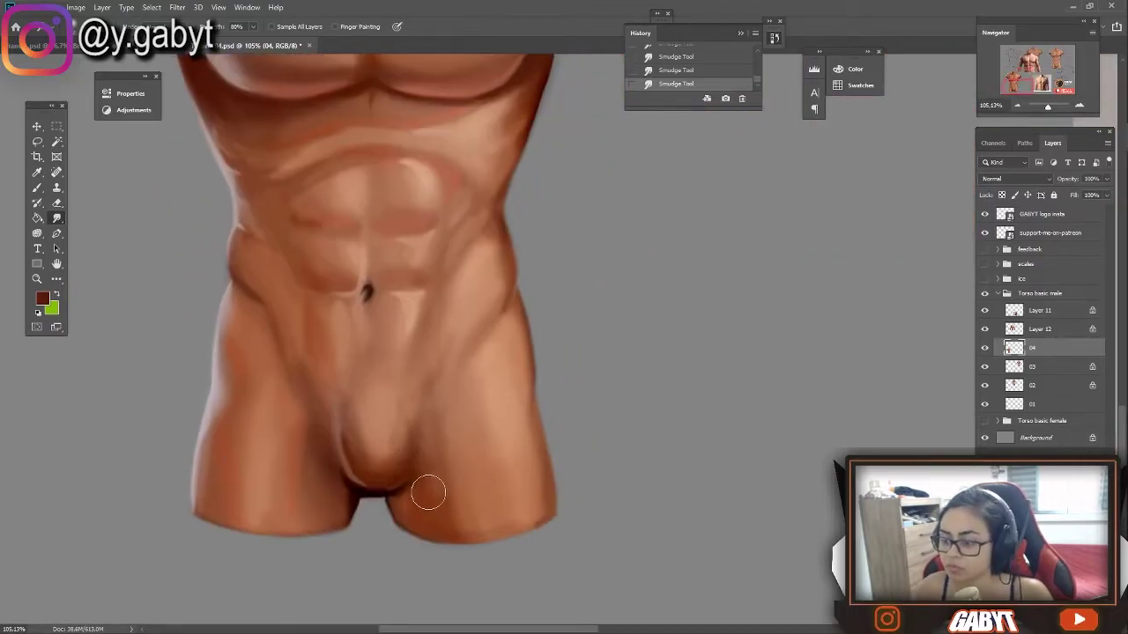
pyautogui.scroll(2, 429, 490)
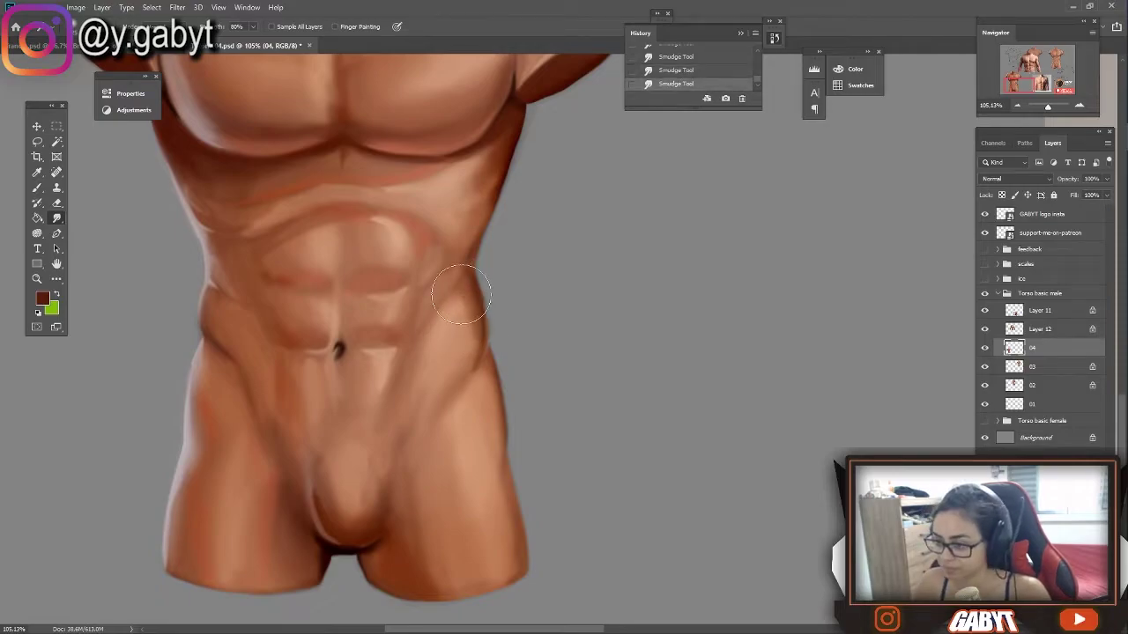
pyautogui.scroll(3, 461, 295)
pyautogui.hscroll(-2, 461, 295)
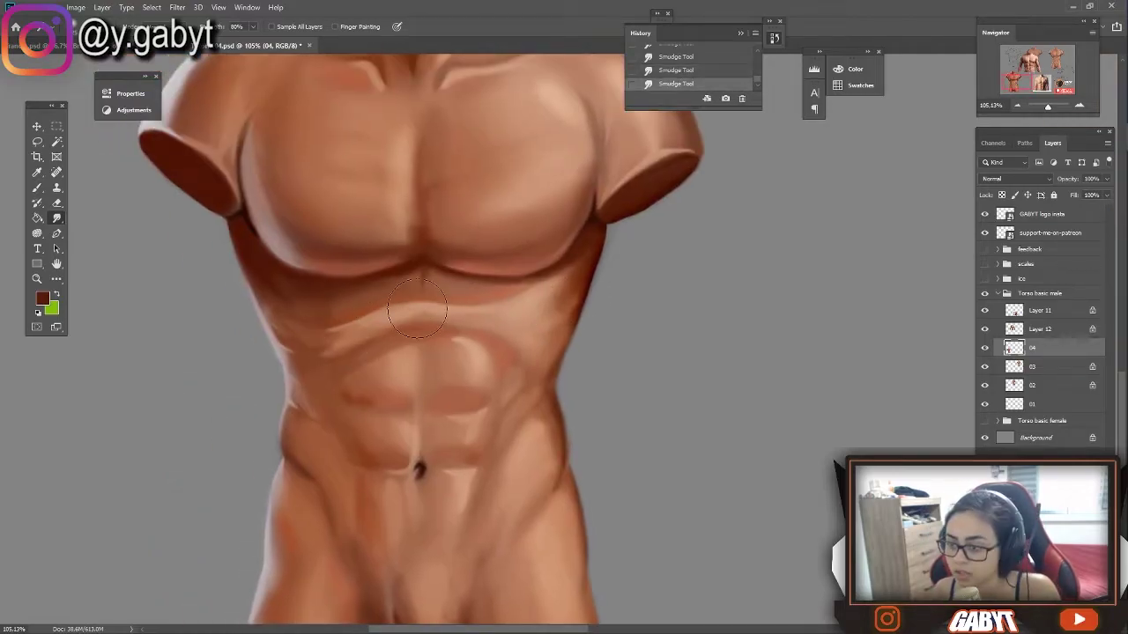
pyautogui.scroll(-3, 417, 310)
pyautogui.hscroll(-2, 468, 295)
pyautogui.press('b')
pyautogui.scroll(-5, 563, 323)
# Step: Paint a lighter patch on the abs and pick a redder brown colour
pyautogui.scroll(2, 370, 390)
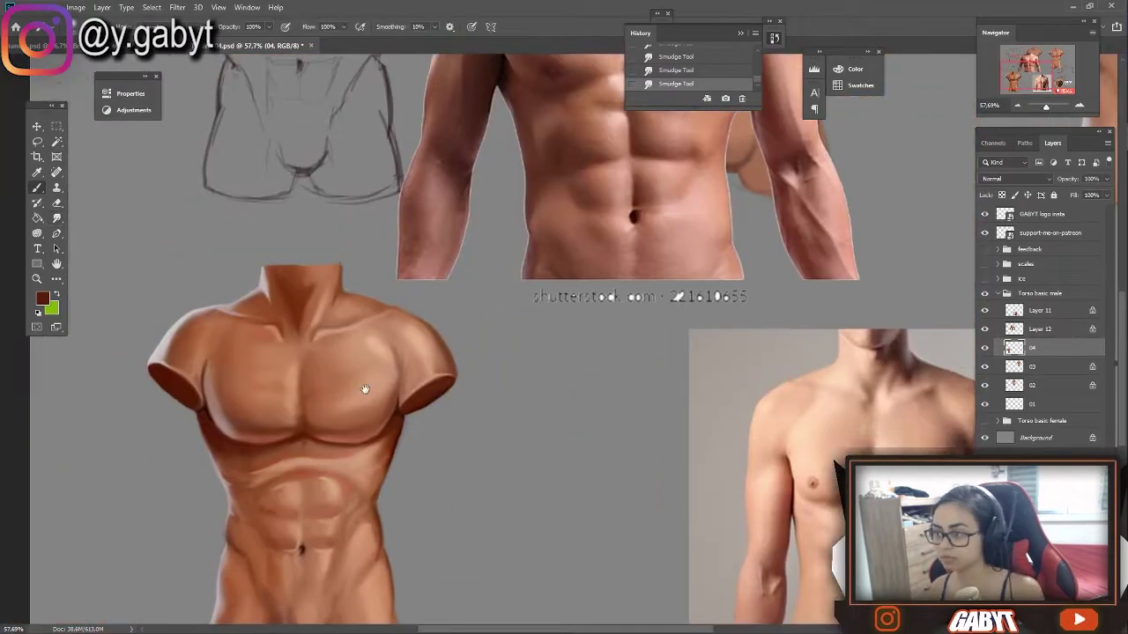
pyautogui.hscroll(-3, 185, 513)
pyautogui.scroll(2, 265, 396)
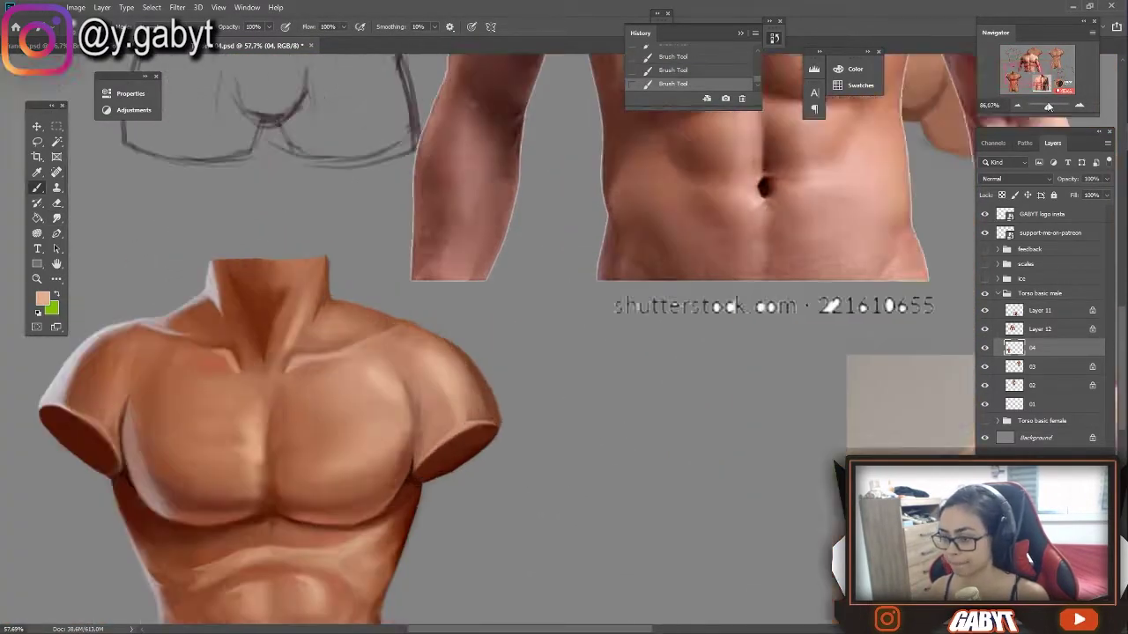
pyautogui.scroll(-3, 264, 397)
pyautogui.scroll(3, 399, 285)
pyautogui.moveTo(451, 312); pyautogui.dragTo(474, 331)
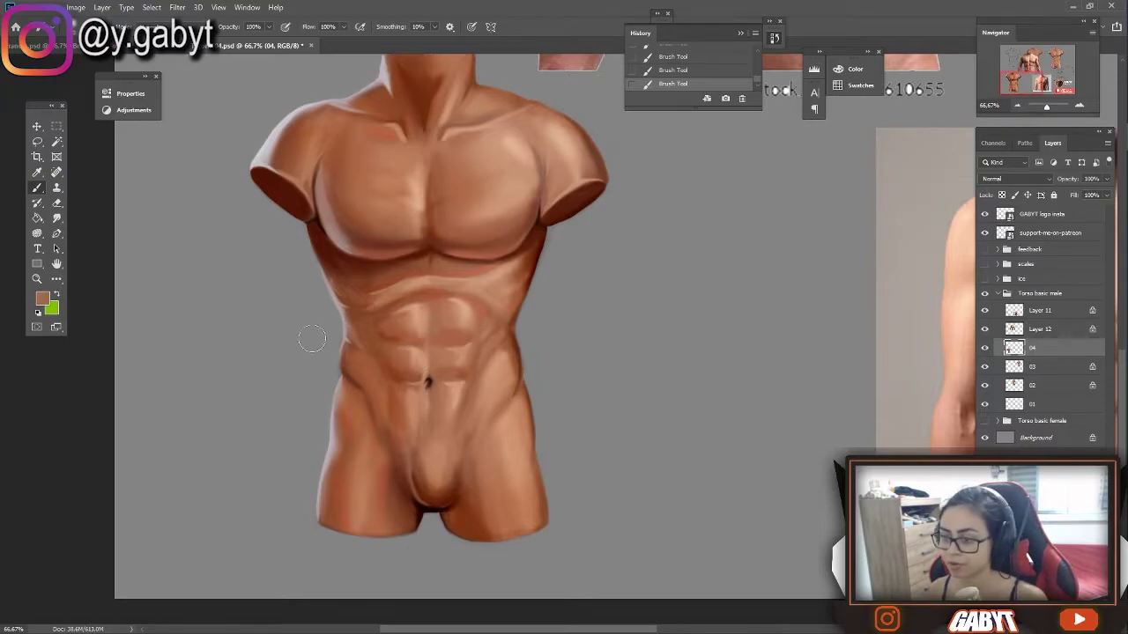
pyautogui.keyDown('alt'); pyautogui.click(371, 321); pyautogui.keyUp('alt')
# Step: Hide Layers 11 and 12 and stretch the layer 04 male torso slightly taller
pyautogui.hotkey('ctrl', '-')
pyautogui.keyDown('alt'); pyautogui.click(984, 422); pyautogui.keyUp('alt')
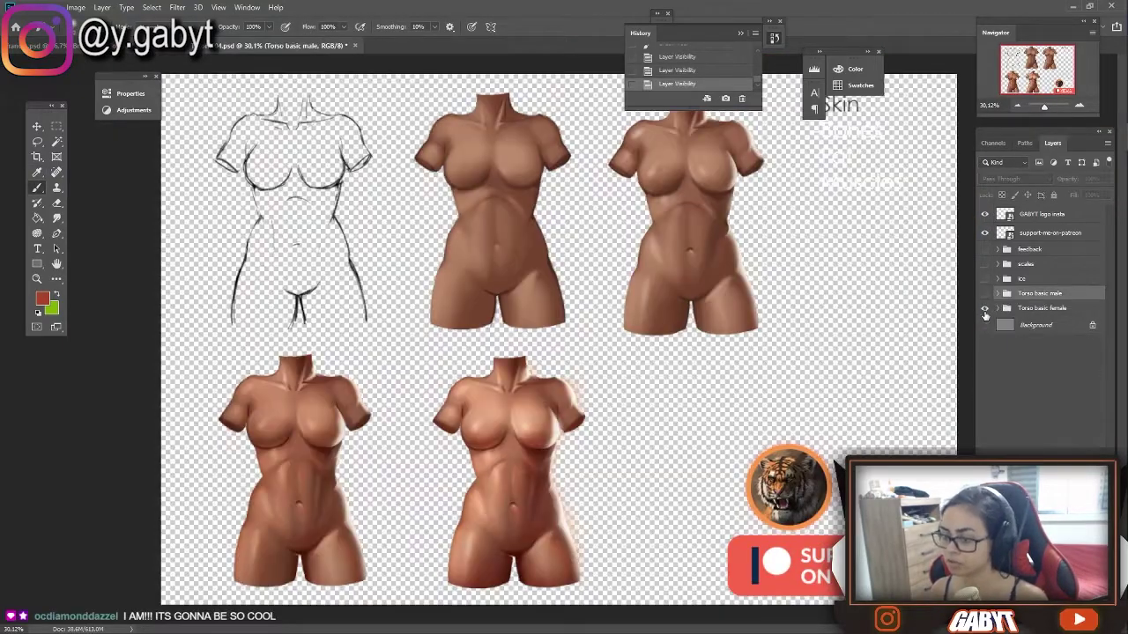
pyautogui.click(984, 310)
pyautogui.hotkey('ctrl', '+')
pyautogui.keyDown('ctrl'); pyautogui.click(388, 370); pyautogui.keyUp('ctrl')
pyautogui.hotkey('ctrl', 't')
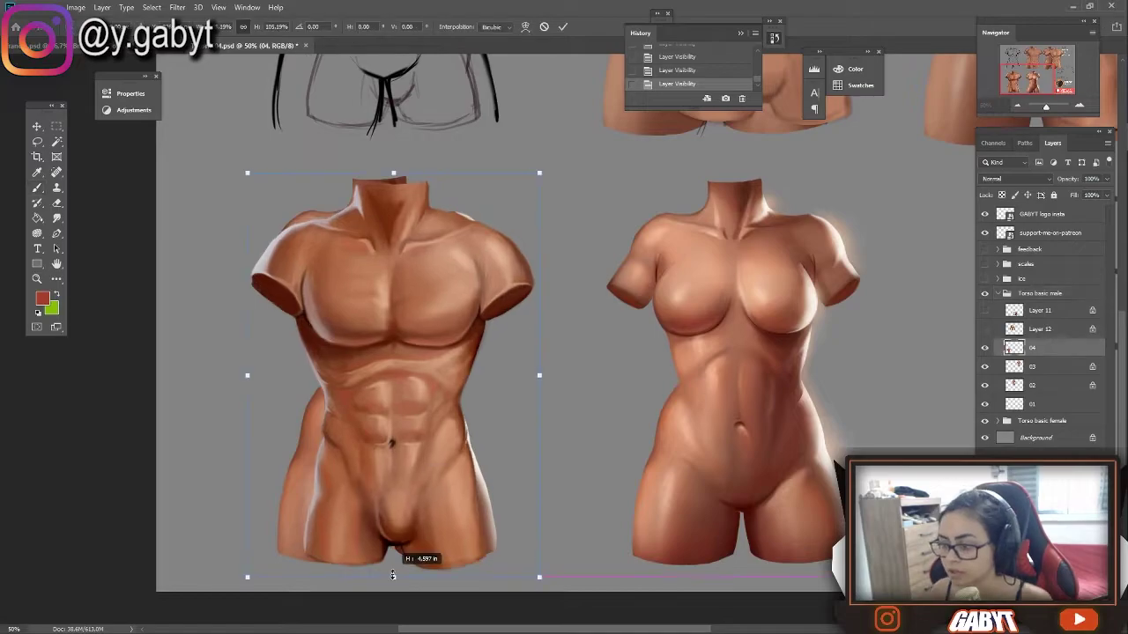
pyautogui.moveTo(520, 370); pyautogui.dragTo(538, 370)
pyautogui.press('Return')
# Step: Darken the shadows on the lower male torso and around the groin
pyautogui.scroll(5, 658, 319)
pyautogui.scroll(-8, 658, 319)
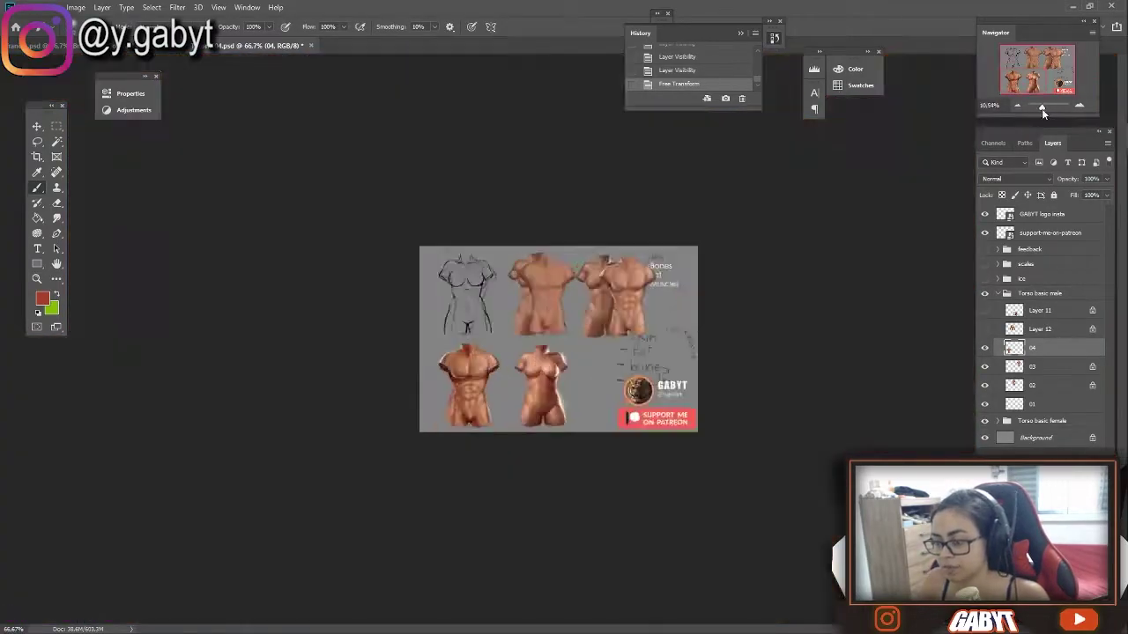
pyautogui.scroll(4, 755, 345)
pyautogui.click(463, 326)
pyautogui.hotkey('ctrl', 'z')
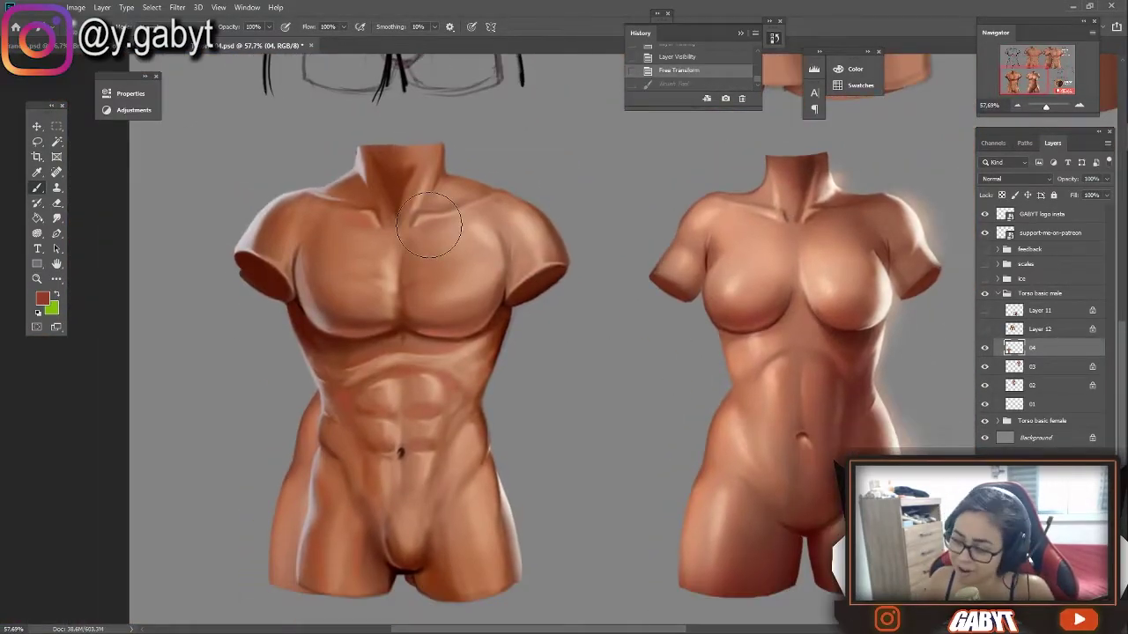
pyautogui.moveTo(379, 547)
pyautogui.mouseDown()
pyautogui.moveTo(401, 600)
pyautogui.moveTo(441, 599)
pyautogui.mouseUp()
pyautogui.moveTo(454, 528); pyautogui.dragTo(509, 606)
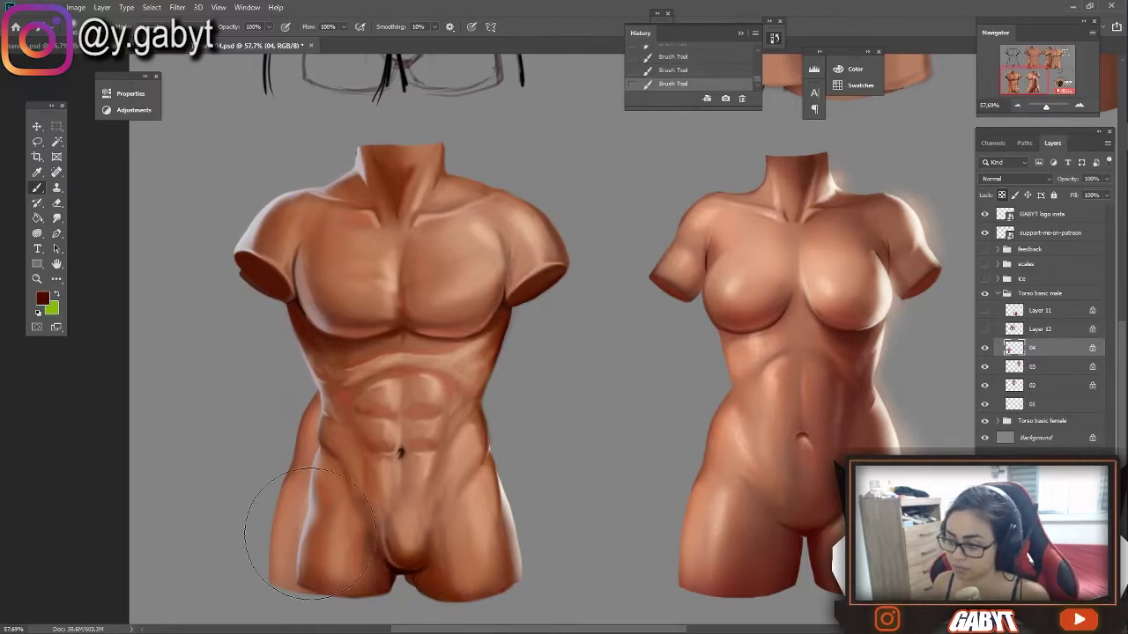
# Step: Smudge-blend the abdominal shading, navel area, lower abs and oblique edge
pyautogui.click(56, 217)
pyautogui.scroll(2, 410, 528)
pyautogui.moveTo(414, 352); pyautogui.dragTo(438, 333)
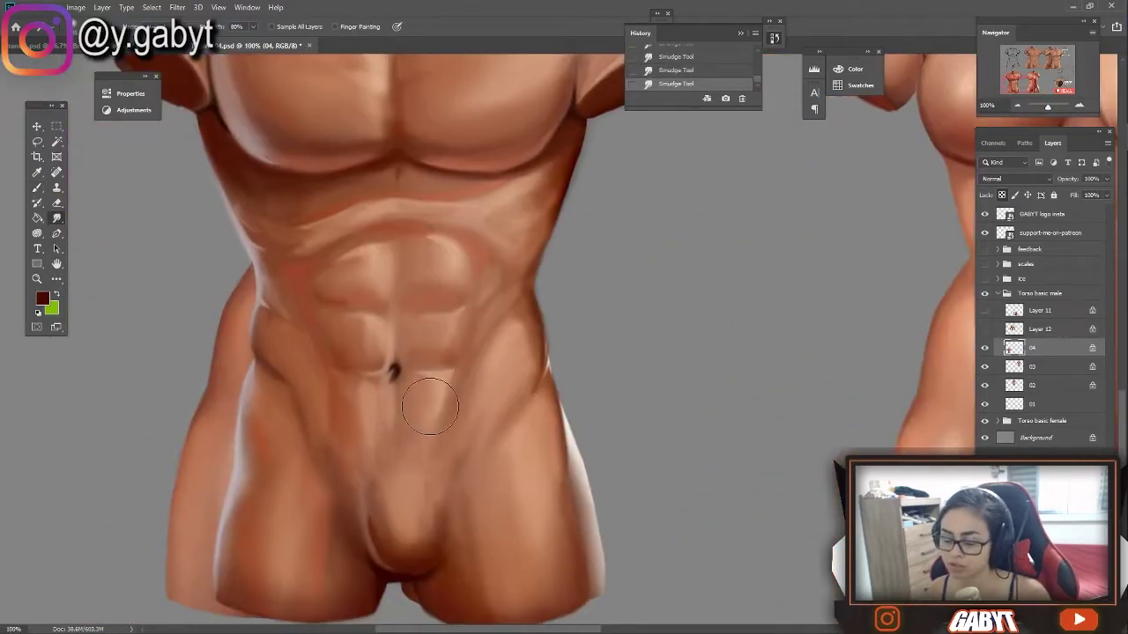
pyautogui.moveTo(386, 409)
pyautogui.mouseDown()
pyautogui.moveTo(393, 381)
pyautogui.moveTo(463, 390)
pyautogui.moveTo(404, 372)
pyautogui.mouseUp()
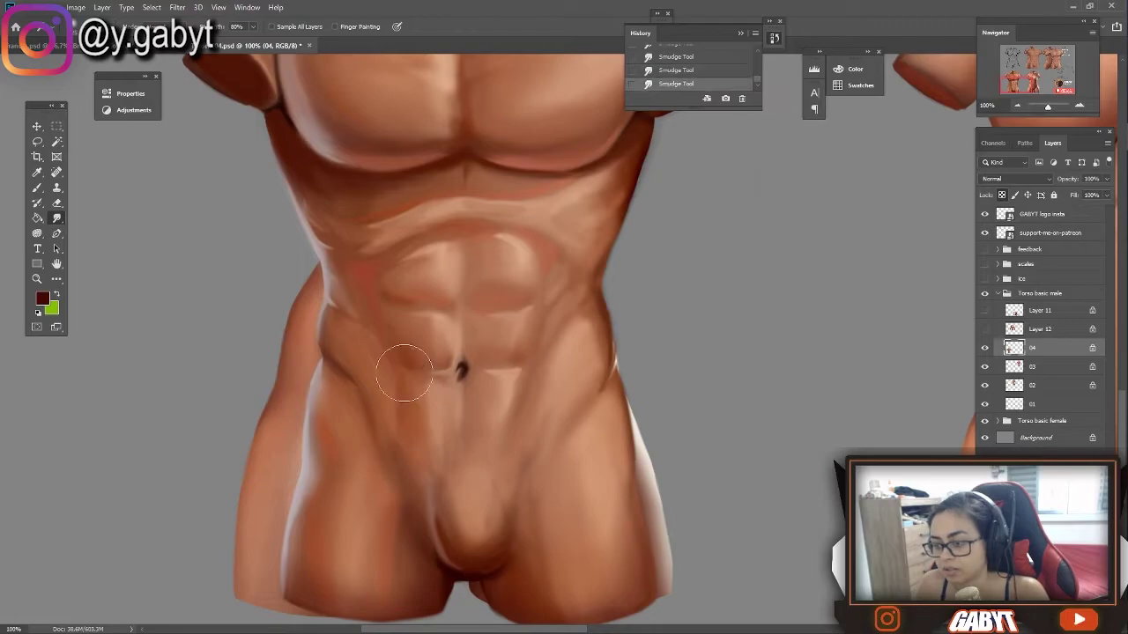
pyautogui.moveTo(395, 302); pyautogui.dragTo(410, 358)
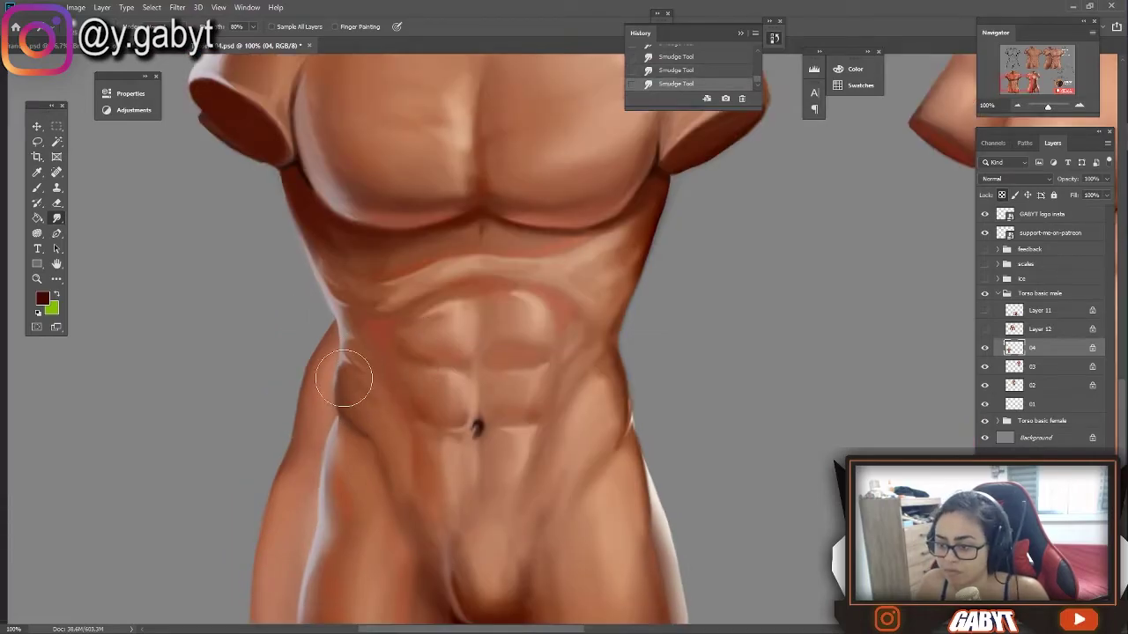
pyautogui.moveTo(399, 432)
pyautogui.mouseDown()
pyautogui.moveTo(440, 373)
pyautogui.moveTo(189, 381)
pyautogui.mouseUp()
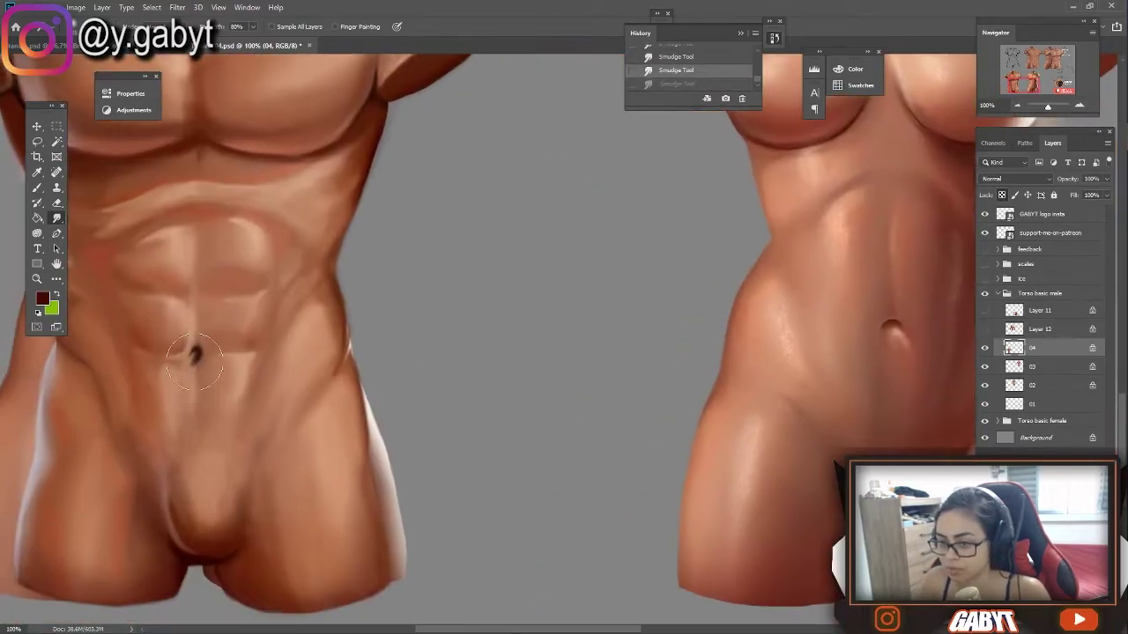
# Step: Clear the selection and brush detail into the navel, removing an unwanted stroke
pyautogui.press('b')
pyautogui.click(194, 373)
pyautogui.hotkey('ctrl', 'd')
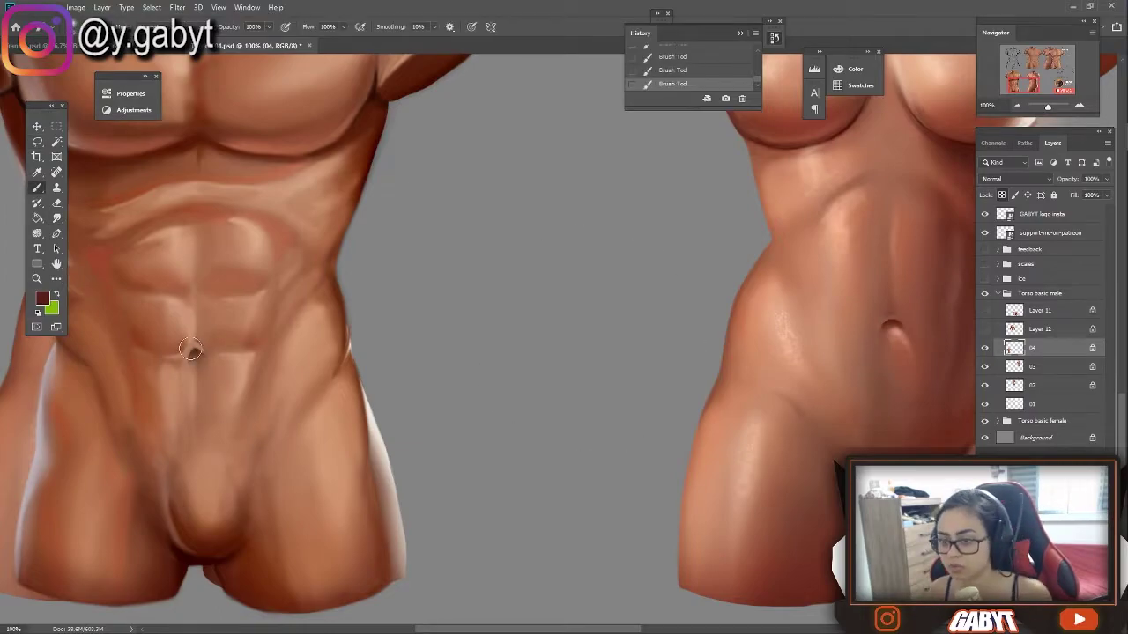
pyautogui.moveTo(207, 297); pyautogui.dragTo(264, 402)
pyautogui.moveTo(363, 263); pyautogui.dragTo(335, 299)
pyautogui.hotkey('ctrl', 'z')
pyautogui.moveTo(529, 320)
pyautogui.mouseDown()
pyautogui.moveTo(461, 221)
pyautogui.moveTo(604, 347)
pyautogui.mouseUp()
# Step: Touch up the neck and sample dark and lighter browns from the painting with a larger brush
pyautogui.click(1017, 106)
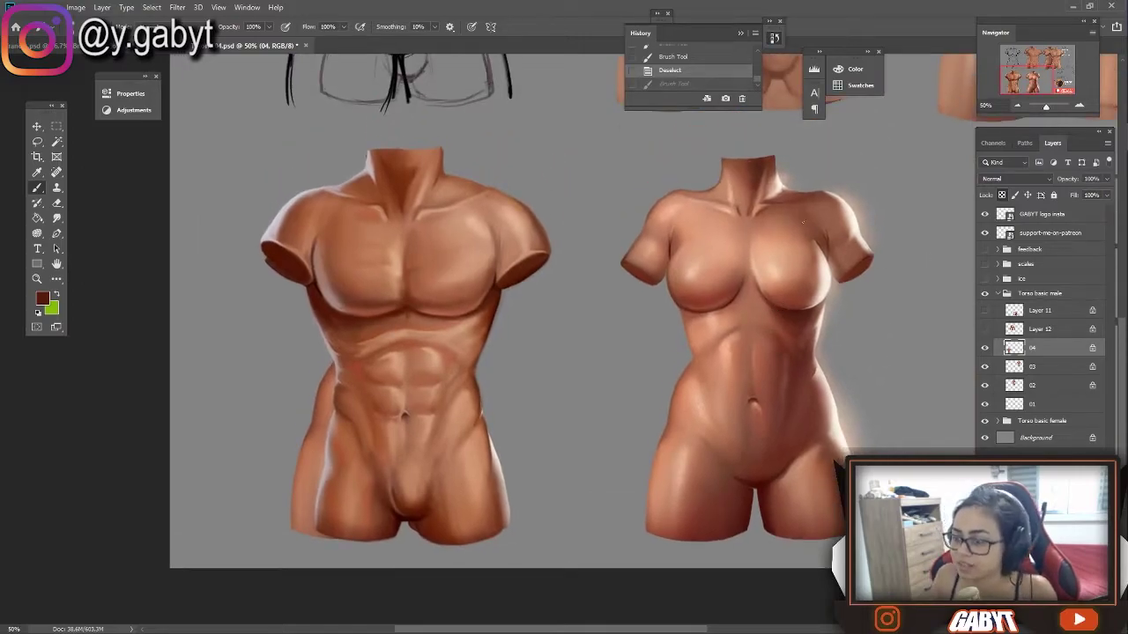
pyautogui.moveTo(383, 208); pyautogui.dragTo(462, 296)
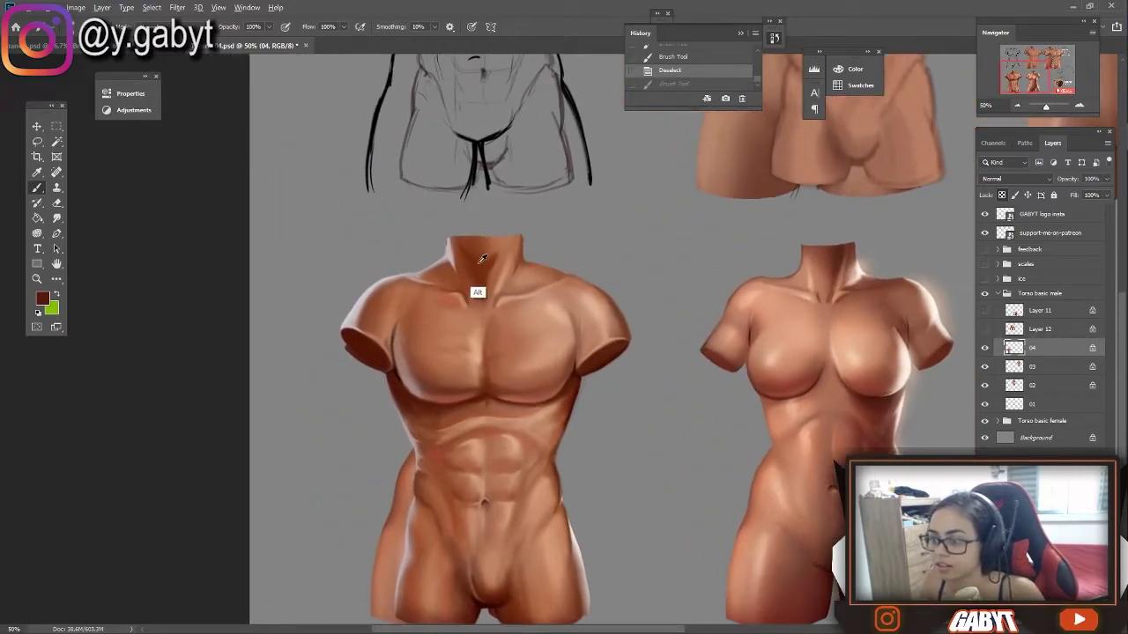
pyautogui.moveTo(468, 239); pyautogui.dragTo(462, 233)
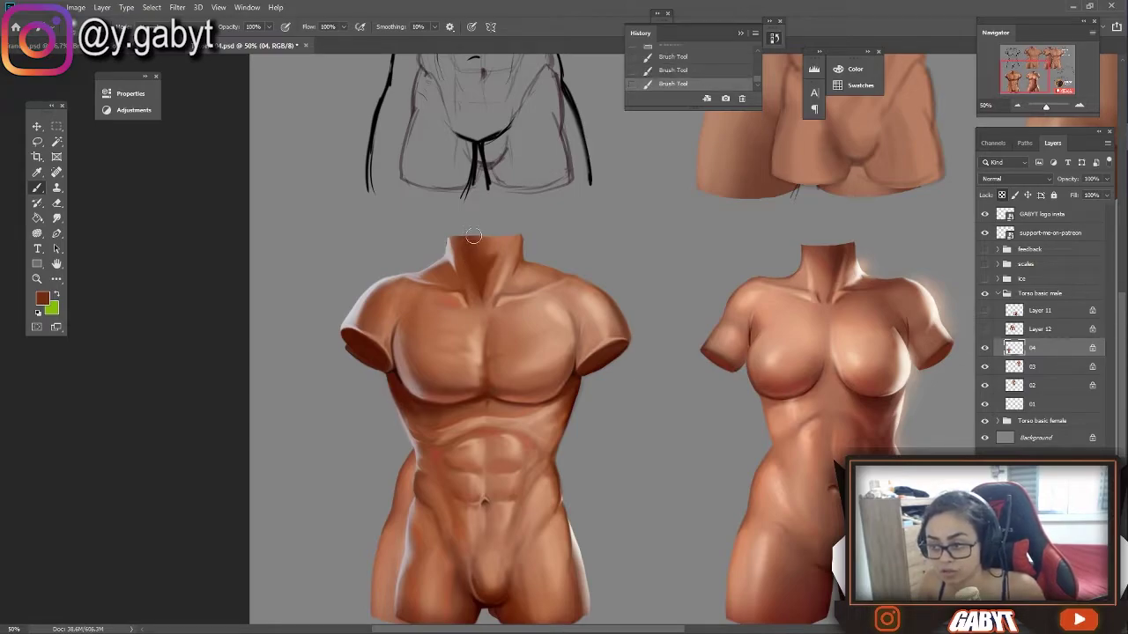
pyautogui.press('alt')
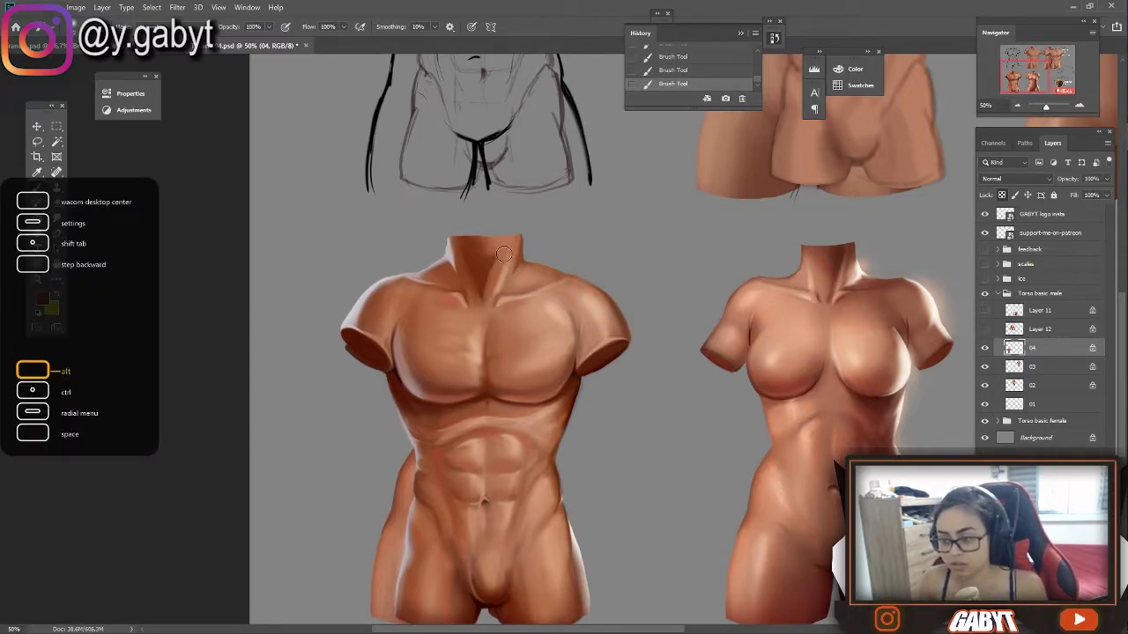
pyautogui.keyDown('alt'); pyautogui.click(488, 262); pyautogui.keyUp('alt')
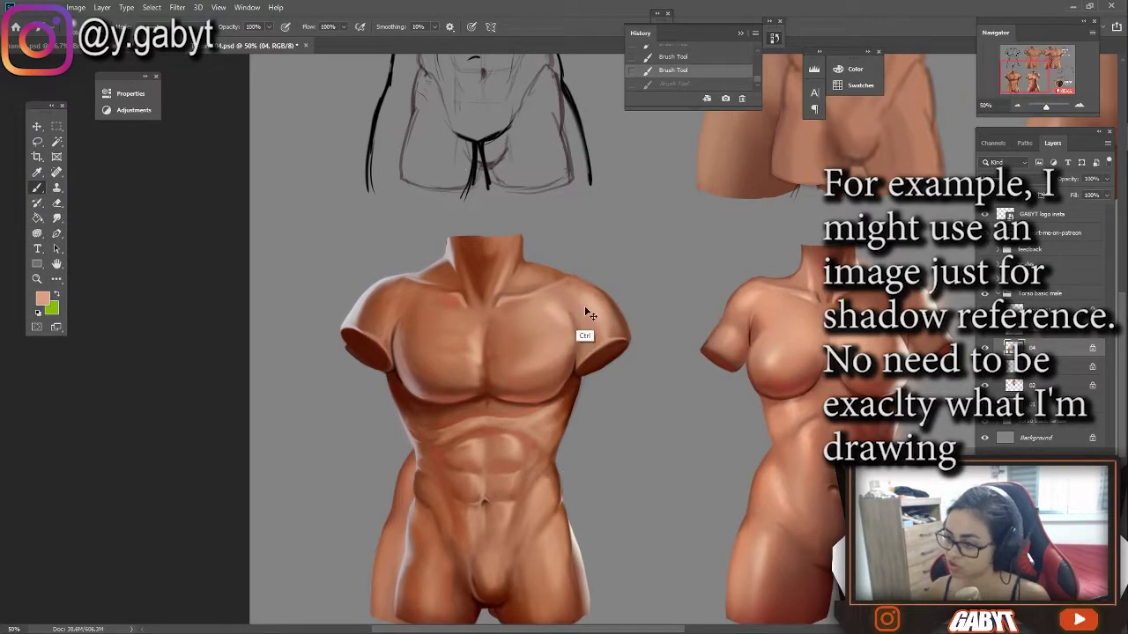
pyautogui.press(']')
pyautogui.press(']')
pyautogui.press(']')
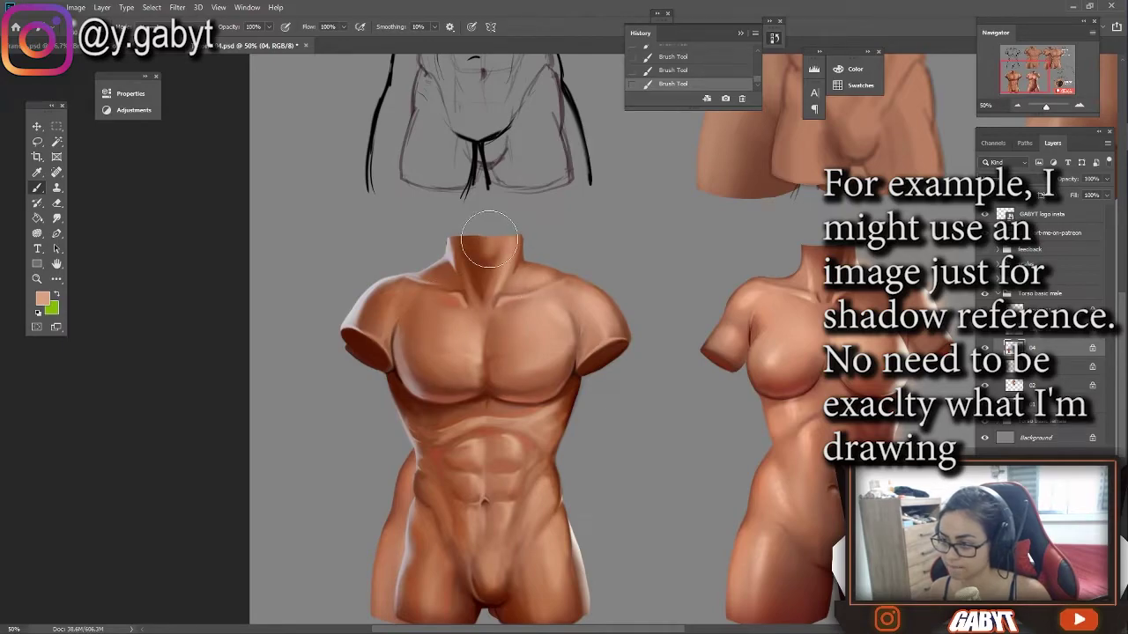
pyautogui.scroll(-1, 564, 300)
pyautogui.keyDown('alt'); pyautogui.click(564, 324); pyautogui.keyUp('alt')
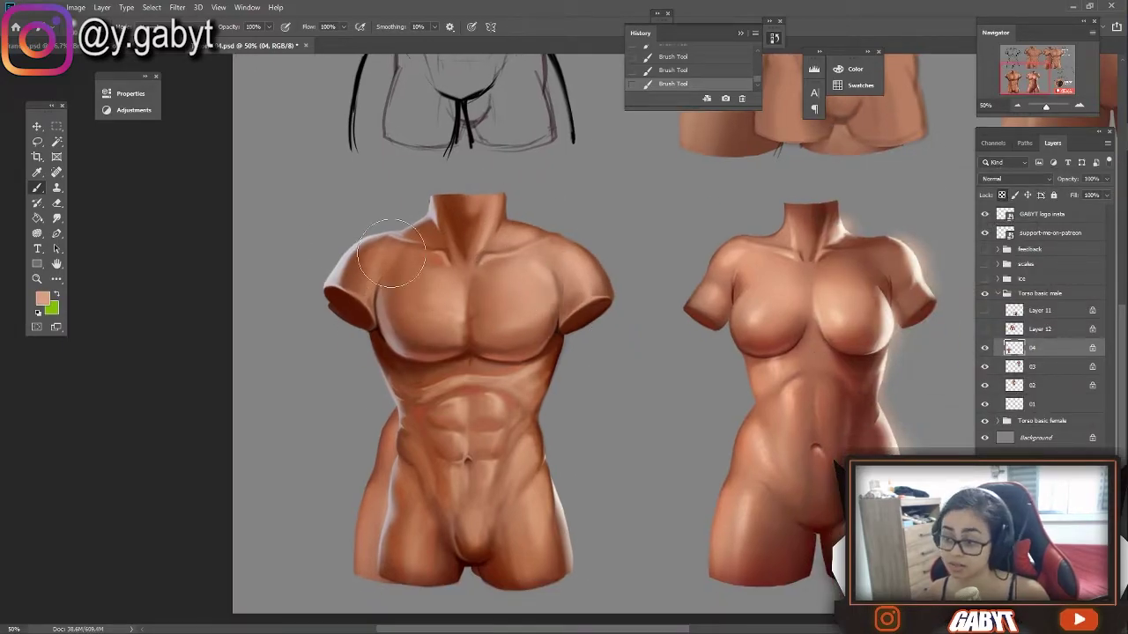
pyautogui.scroll(-2, 391, 253)
pyautogui.hotkey('ctrl', 'z')
# Step: Paint mauve-brown shading onto the left hip and save the document
pyautogui.click(42, 299)
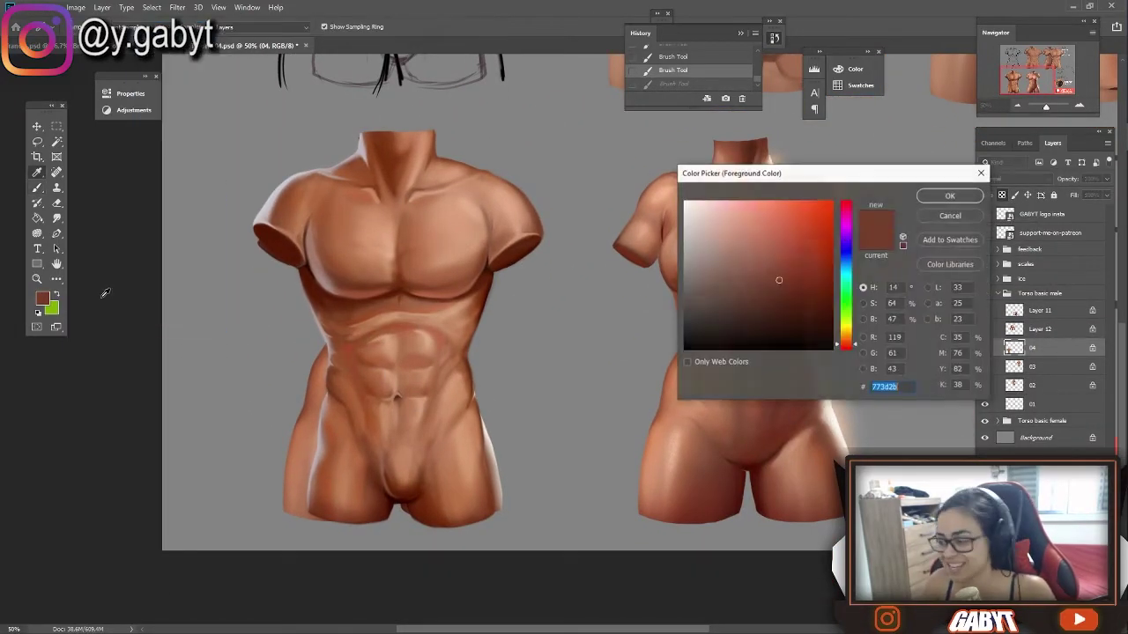
pyautogui.press('Return')
pyautogui.press('b')
pyautogui.moveTo(353, 353); pyautogui.dragTo(338, 426)
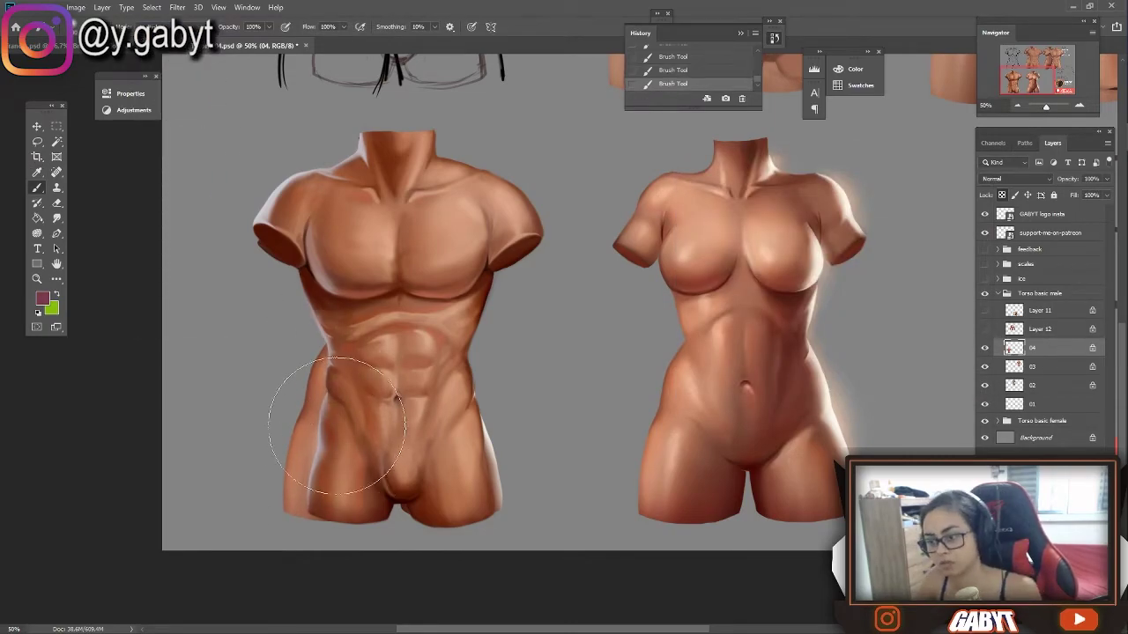
pyautogui.hotkey('ctrl', 's')
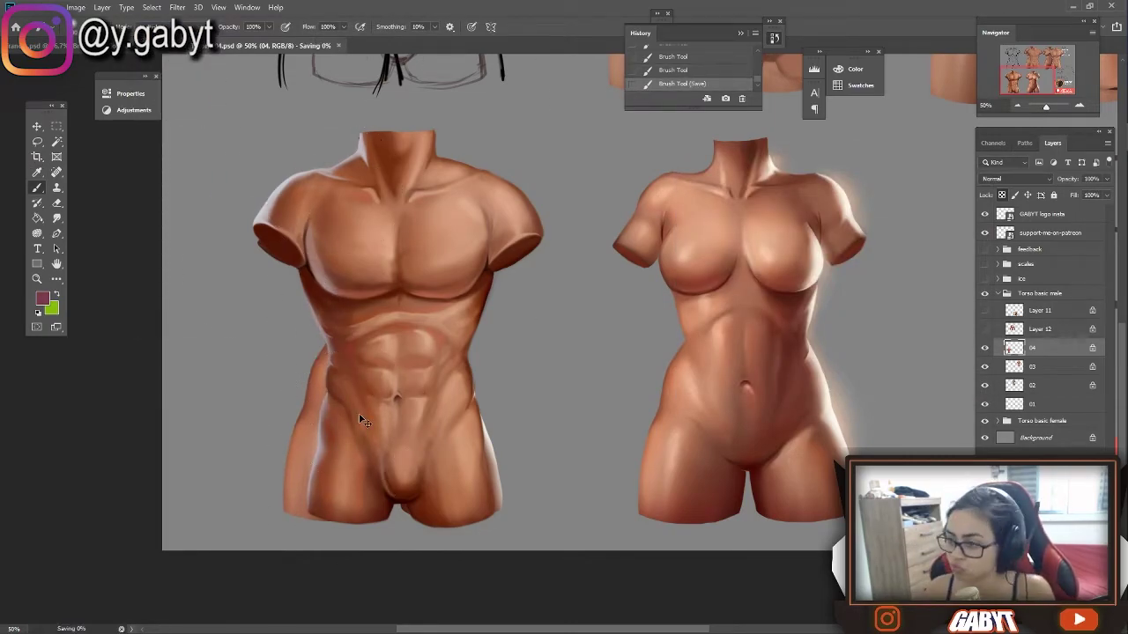
# Step: Smudge the shading on the left abs
pyautogui.scroll(-5, 503, 403)
pyautogui.scroll(7, 683, 192)
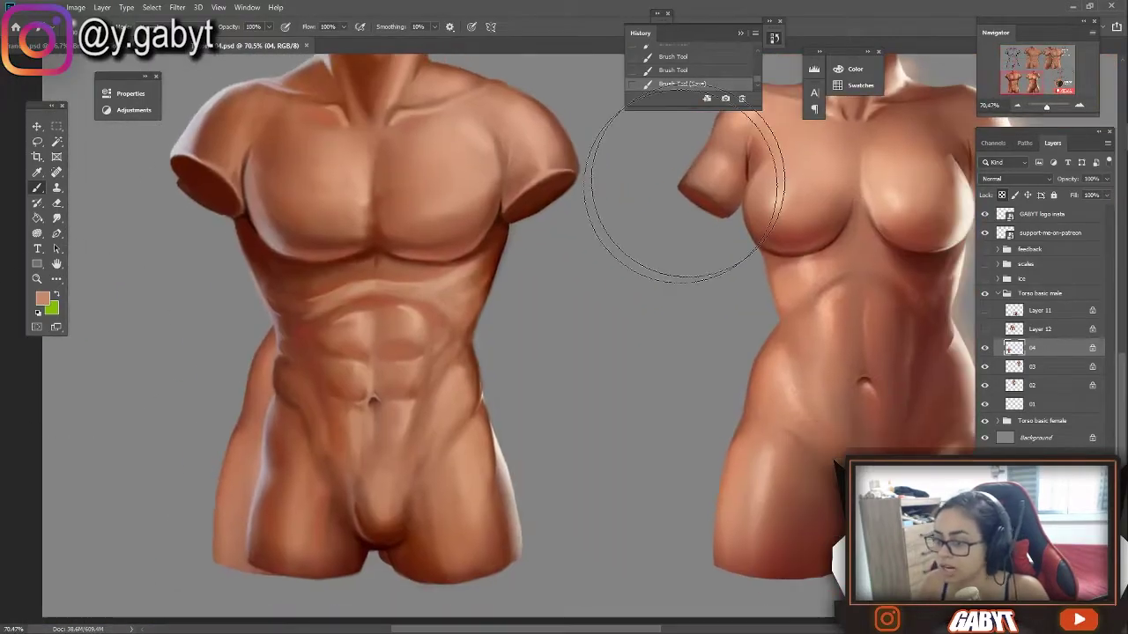
pyautogui.press('r')
pyautogui.moveTo(282, 290); pyautogui.dragTo(323, 315)
# Step: Paint blending strokes on the chest and a light touch on the side ribs
pyautogui.scroll(-5, 1045, 93)
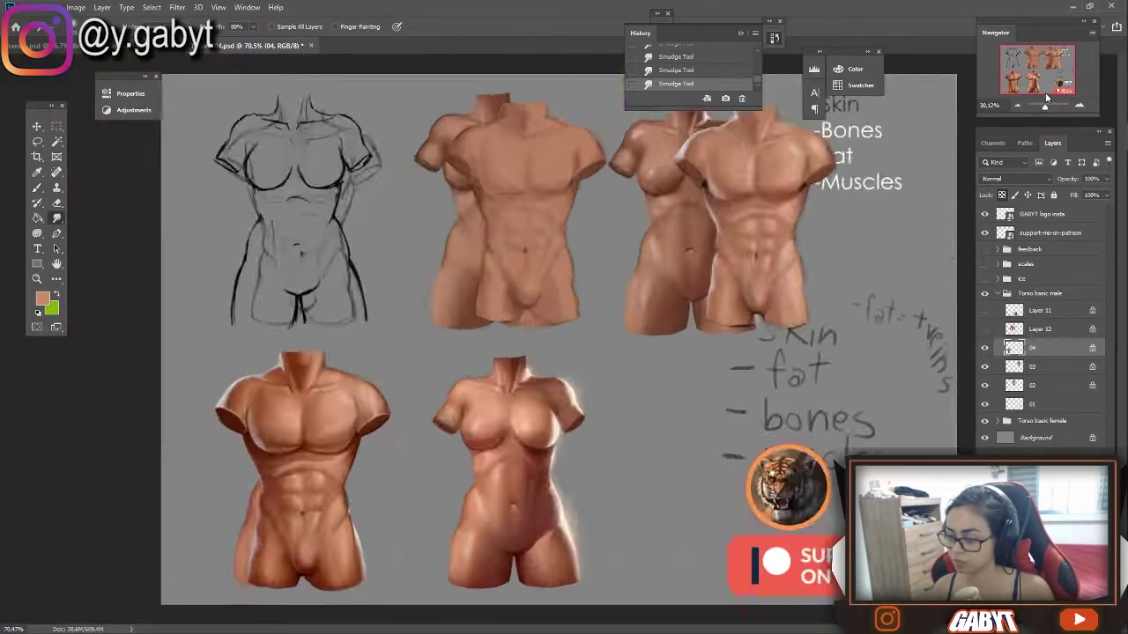
pyautogui.scroll(8, 297, 409)
pyautogui.scroll(2, 435, 264)
pyautogui.press('b')
pyautogui.moveTo(477, 257); pyautogui.dragTo(493, 290)
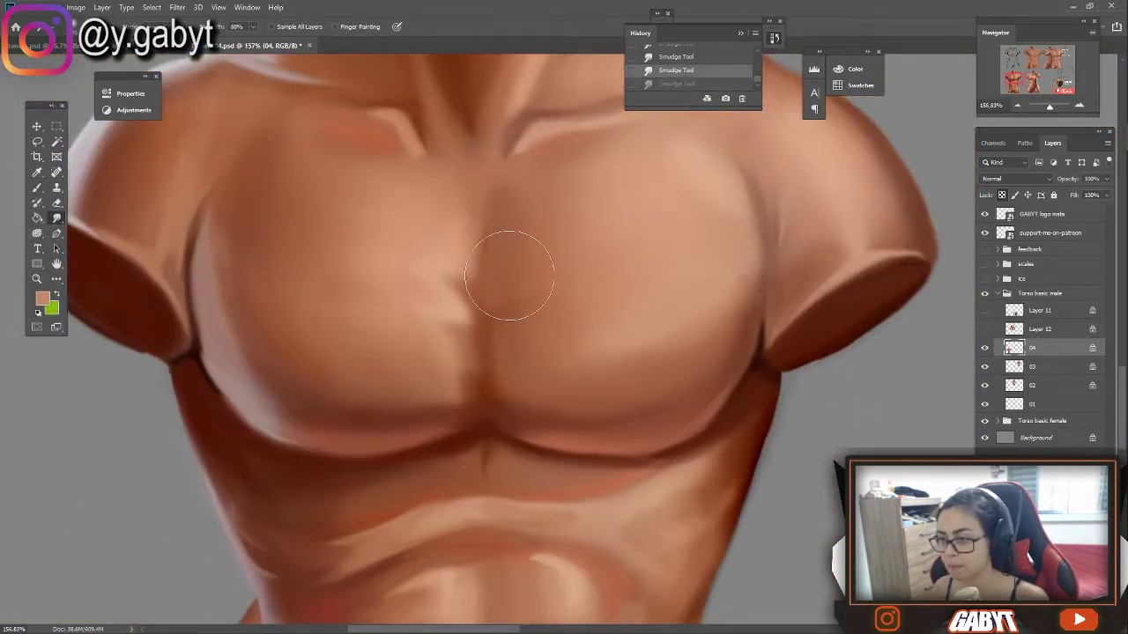
pyautogui.scroll(-5, 493, 291)
pyautogui.moveTo(766, 282); pyautogui.dragTo(775, 494)
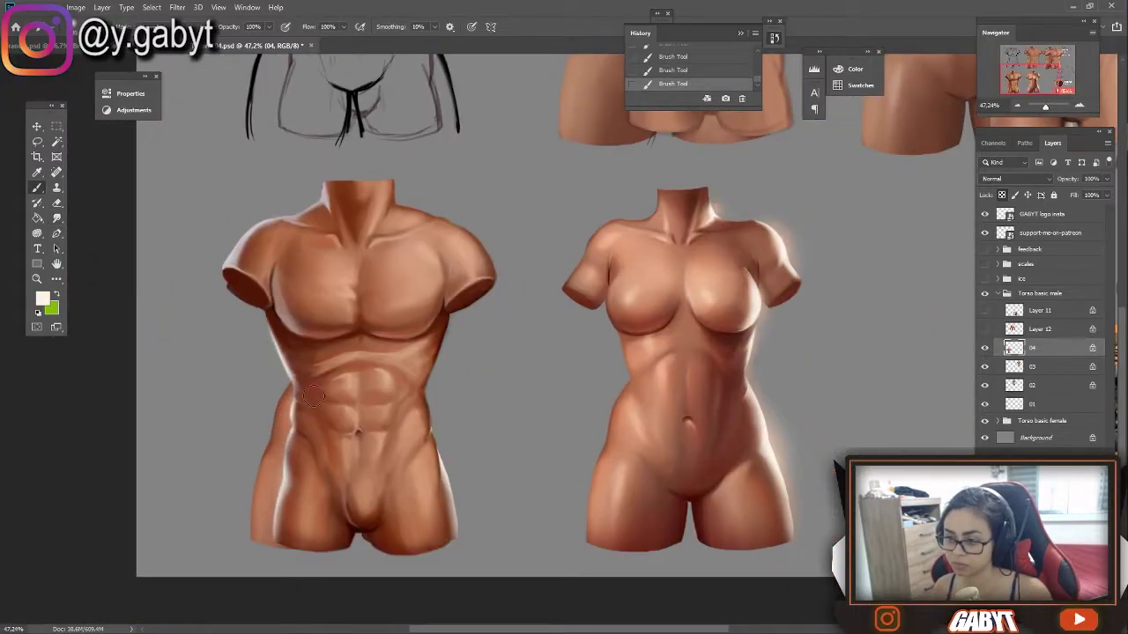
# Step: Outline the left pectoral as a freehand lasso selection
pyautogui.scroll(-5, 339, 248)
pyautogui.scroll(10, 339, 248)
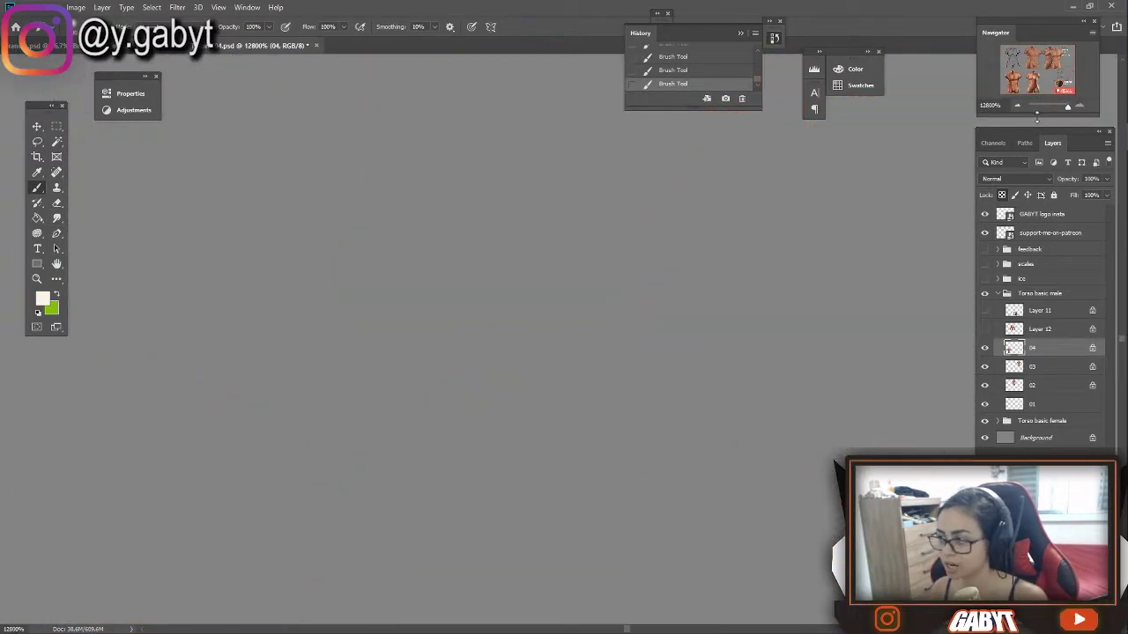
pyautogui.scroll(-4, 389, 390)
pyautogui.scroll(3, 389, 391)
pyautogui.press('l')
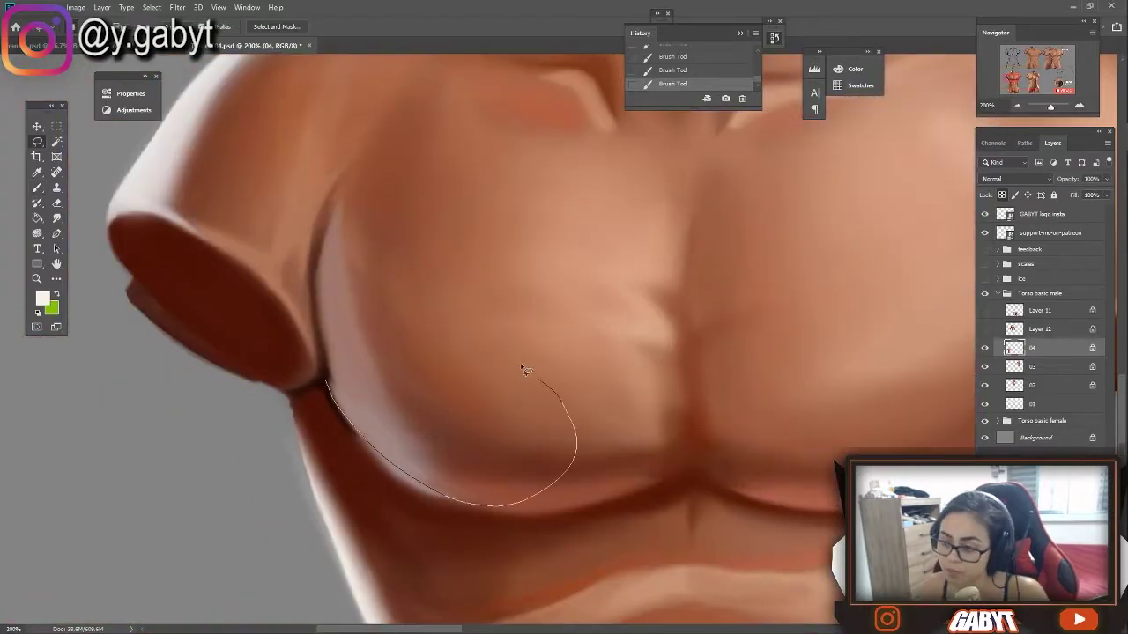
pyautogui.moveTo(521, 370); pyautogui.dragTo(308, 339)
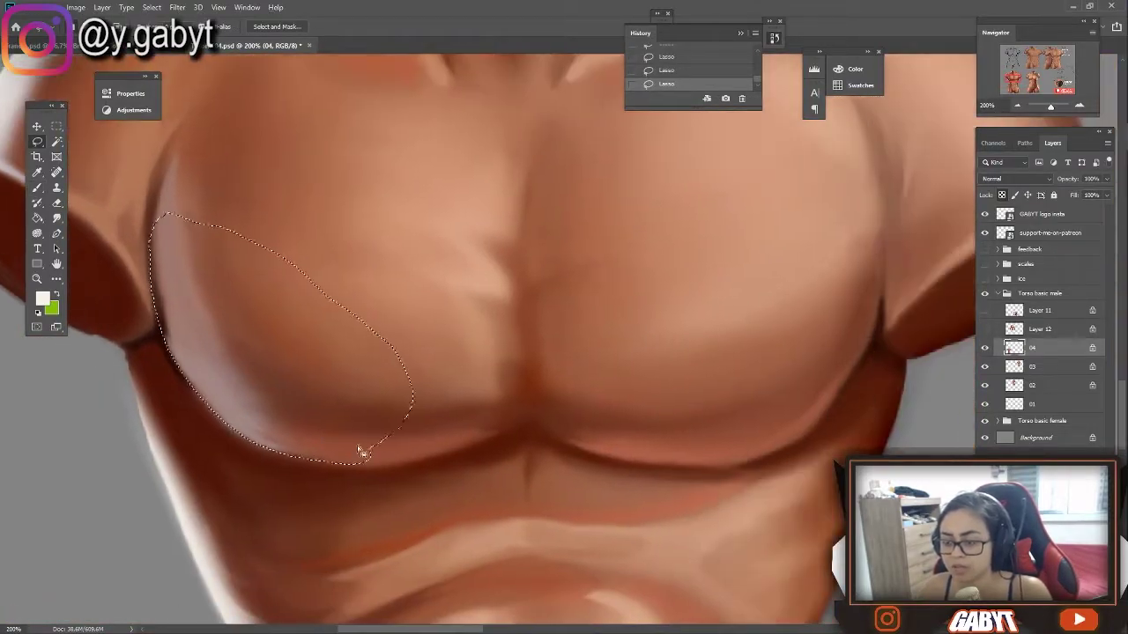
# Step: Undo the selection and paint a dark brown line along the chest edge
pyautogui.scroll(10, 385, 347)
pyautogui.scroll(-2, 385, 347)
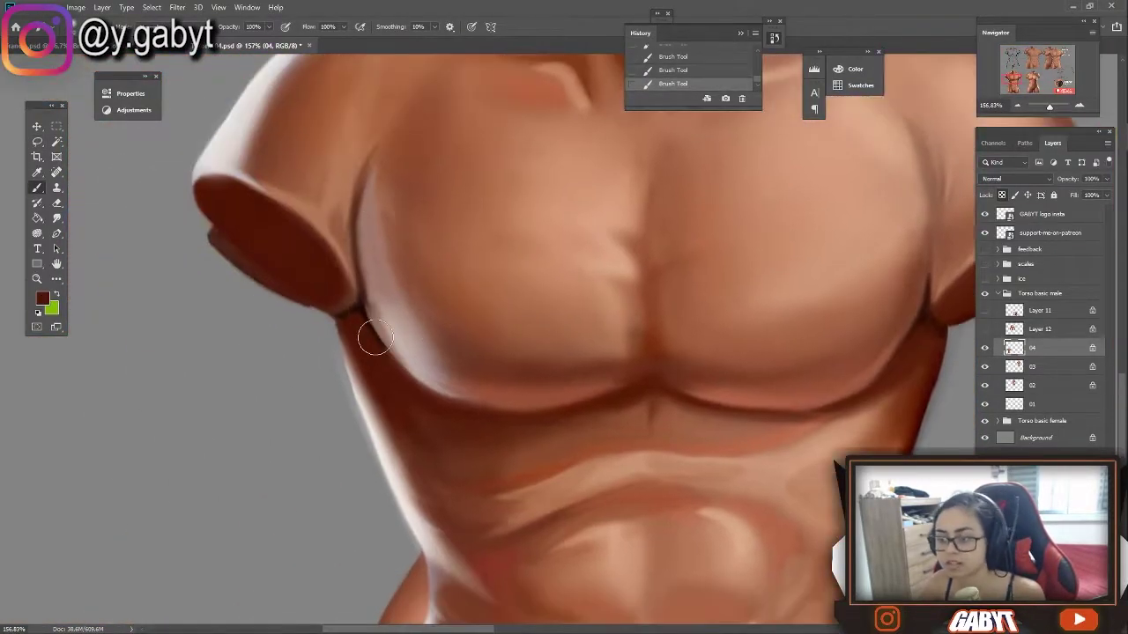
pyautogui.hotkey('ctrl', 'alt', 'z')
pyautogui.keyDown('alt'); pyautogui.click(385, 155); pyautogui.keyUp('alt')
pyautogui.moveTo(385, 155); pyautogui.dragTo(391, 244)
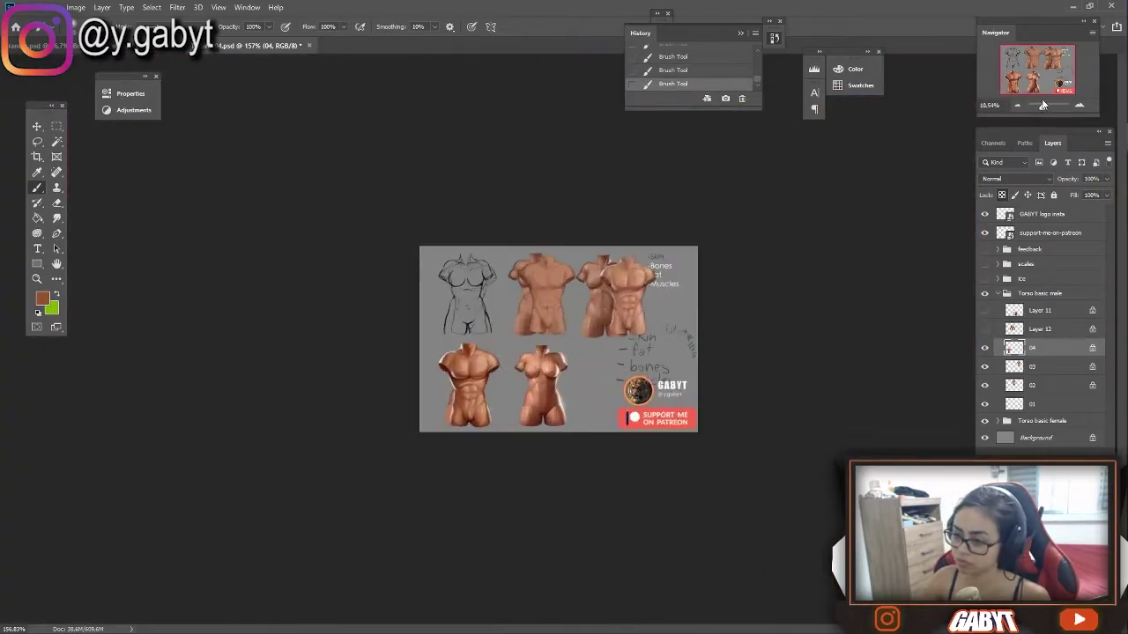
# Step: At 100% zoom, smudge the shadow under the chest and smooth the pectoral's lower edge
pyautogui.press('r')
pyautogui.scroll(-1, 433, 465)
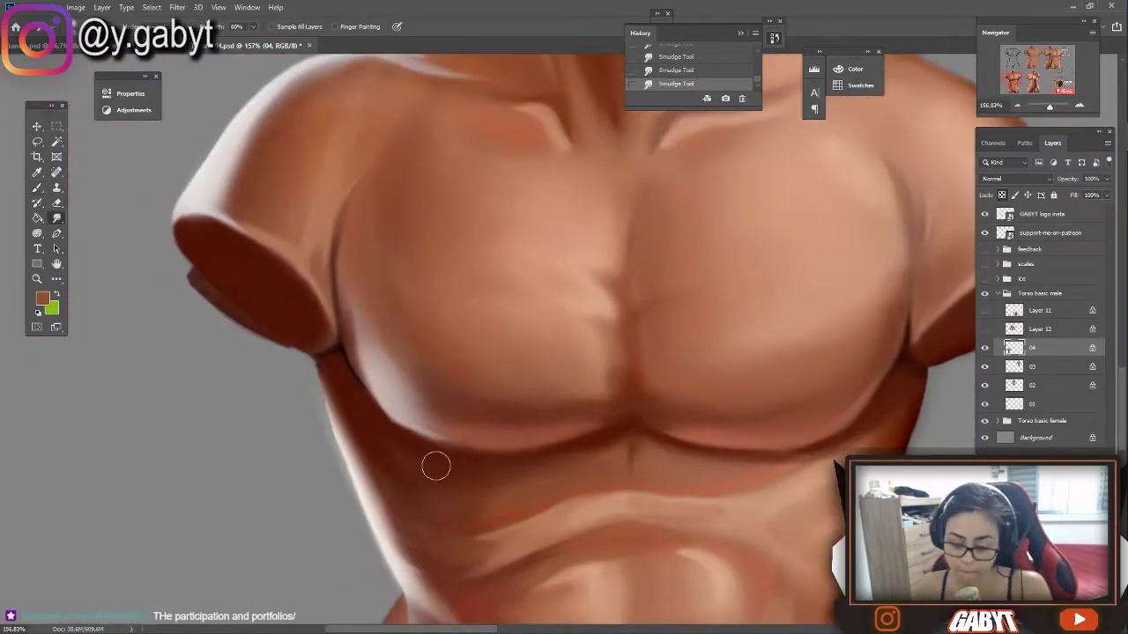
pyautogui.click(1016, 103)
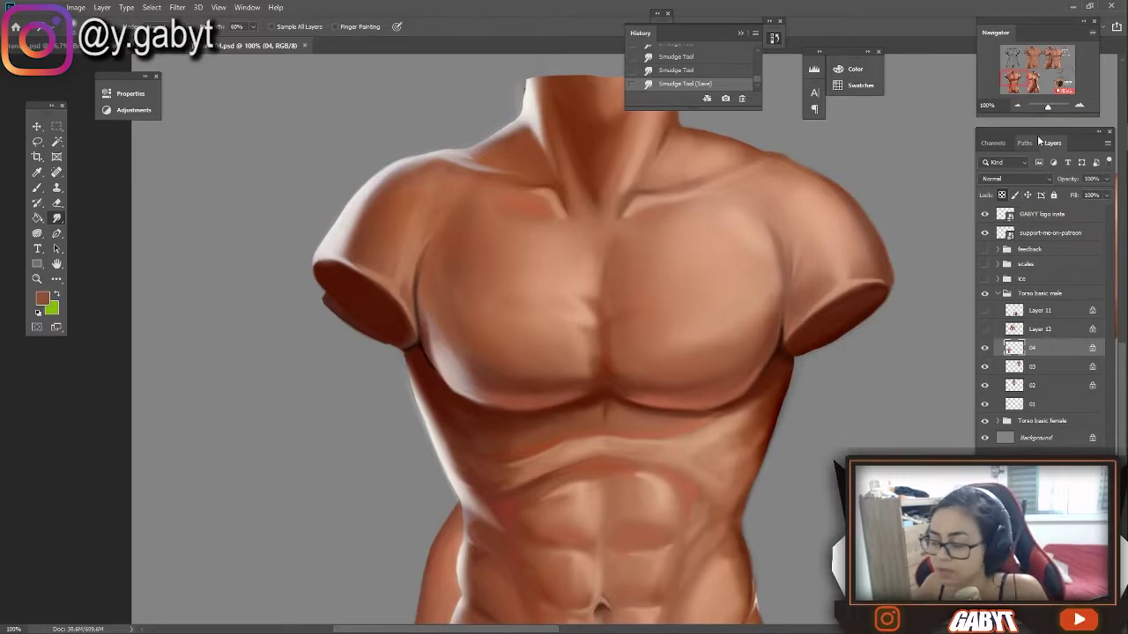
pyautogui.scroll(3, 652, 353)
pyautogui.moveTo(692, 291); pyautogui.dragTo(652, 355)
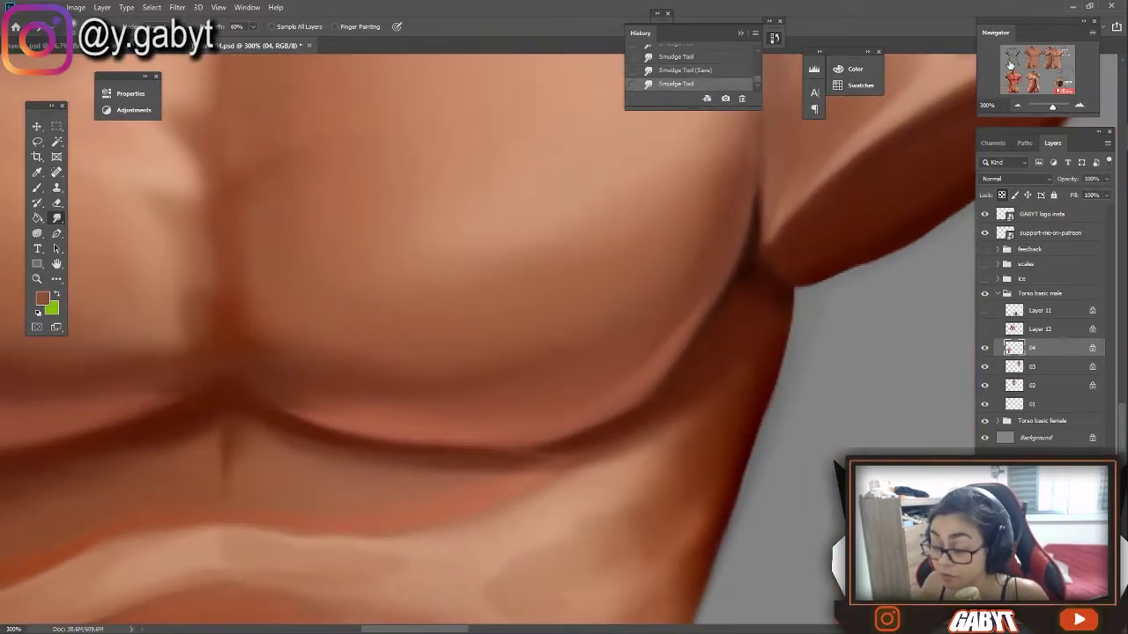
pyautogui.scroll(-3, 652, 352)
pyautogui.moveTo(649, 546); pyautogui.dragTo(650, 315)
pyautogui.scroll(-2, 649, 315)
pyautogui.scroll(-2, 650, 315)
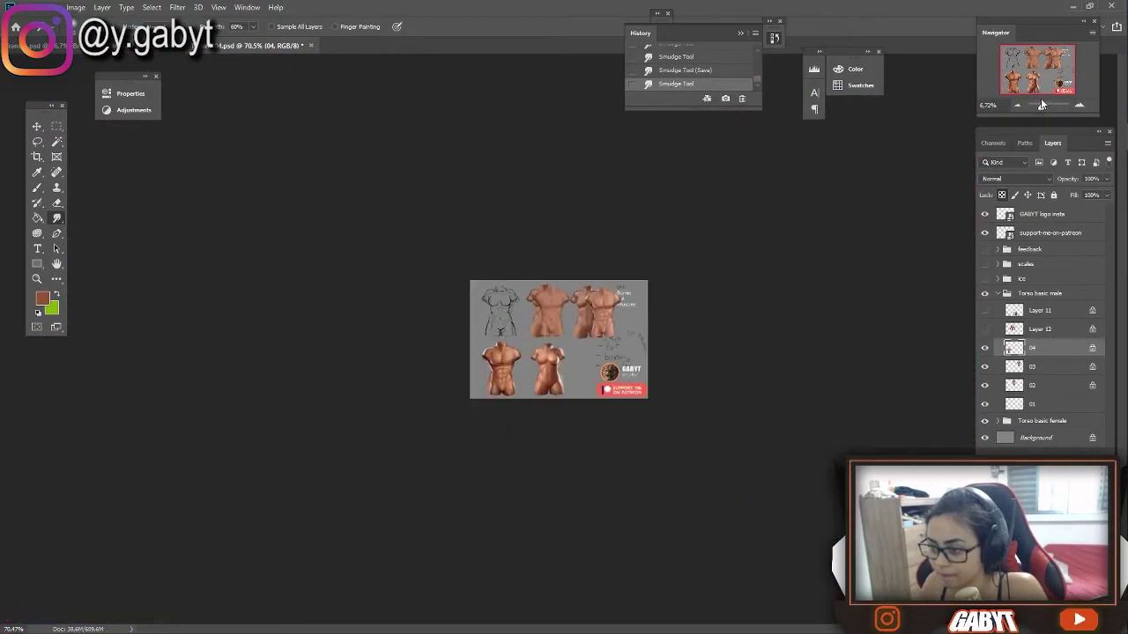
pyautogui.scroll(5, 818, 322)
# Step: Choose a textured brush preset and dab sparkle texture on the shoulder
pyautogui.press('b')
pyautogui.rightClick(498, 260)
pyautogui.scroll(-2, 564, 423)
pyautogui.doubleClick(546, 405)
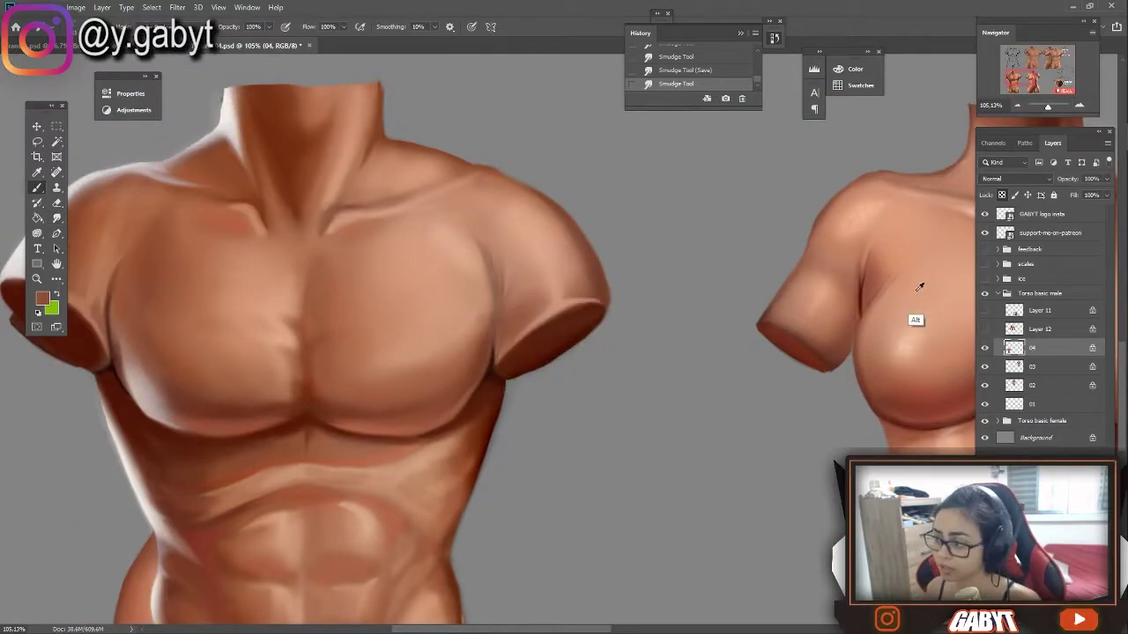
pyautogui.click(467, 251)
pyautogui.hotkey('ctrl', 'z')
pyautogui.moveTo(529, 282)
pyautogui.mouseDown()
pyautogui.moveTo(551, 317)
pyautogui.moveTo(540, 319)
pyautogui.mouseUp()
# Step: Add speckled shoulder highlights at 45% opacity, then paint over the right pec sparkles at 20%
pyautogui.press('4')
pyautogui.press('5')
pyautogui.scroll(-3, 564, 353)
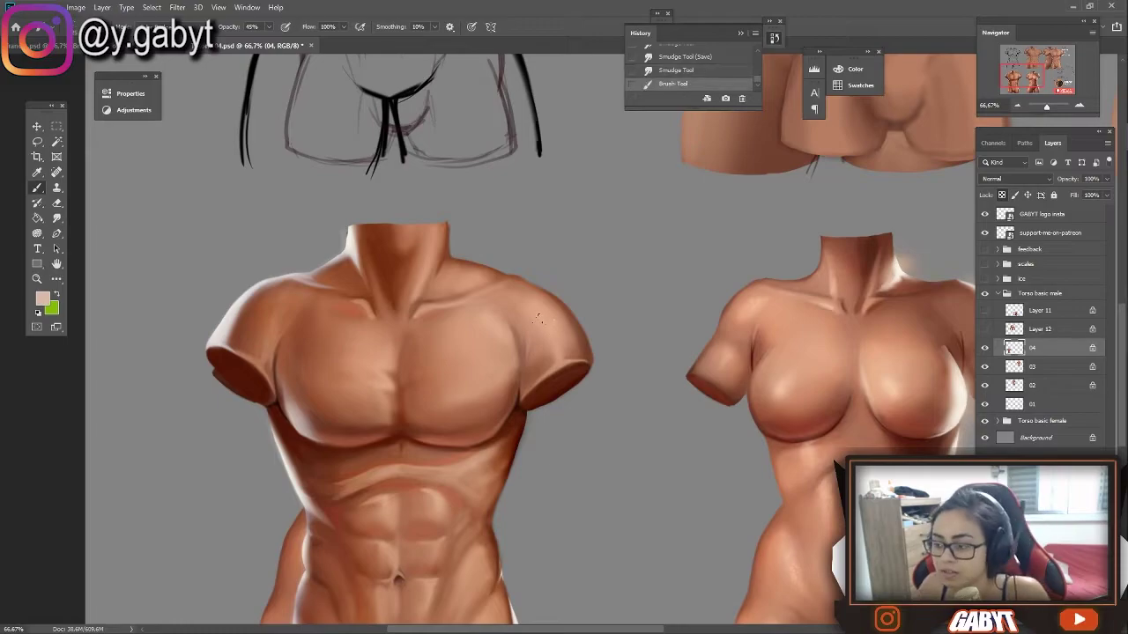
pyautogui.moveTo(554, 378); pyautogui.dragTo(537, 353)
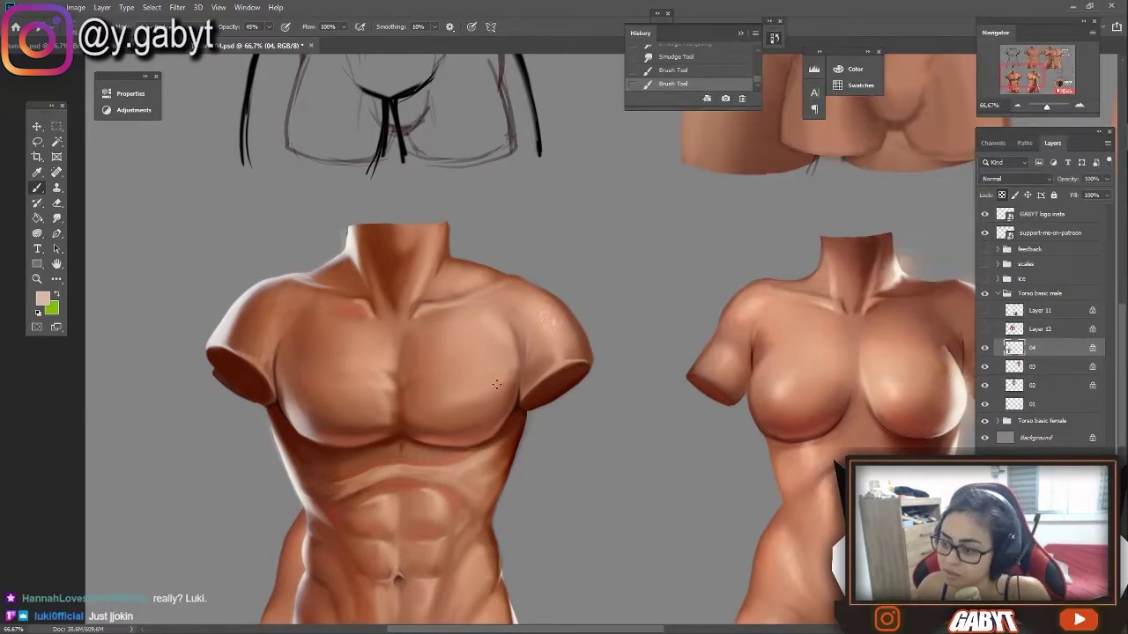
pyautogui.moveTo(428, 272); pyautogui.dragTo(474, 290)
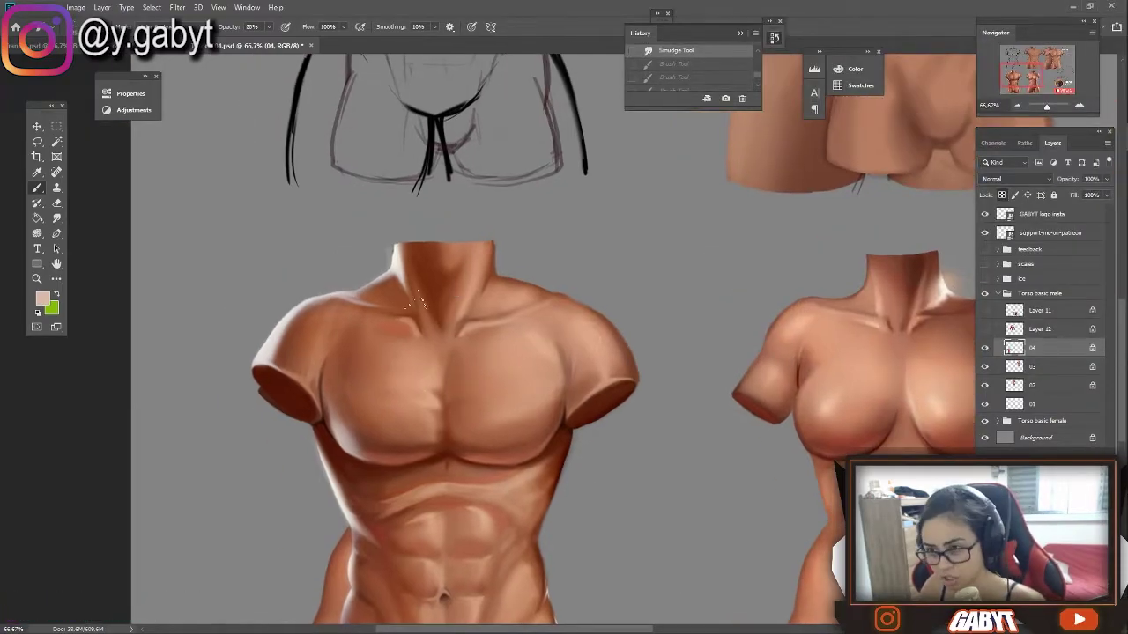
pyautogui.press('2')
pyautogui.moveTo(572, 362)
pyautogui.mouseDown()
pyautogui.moveTo(528, 392)
pyautogui.moveTo(412, 180)
pyautogui.mouseUp()
# Step: Browse brush presets and settings while framing the whole composition of both torsos
pyautogui.rightClick(352, 260)
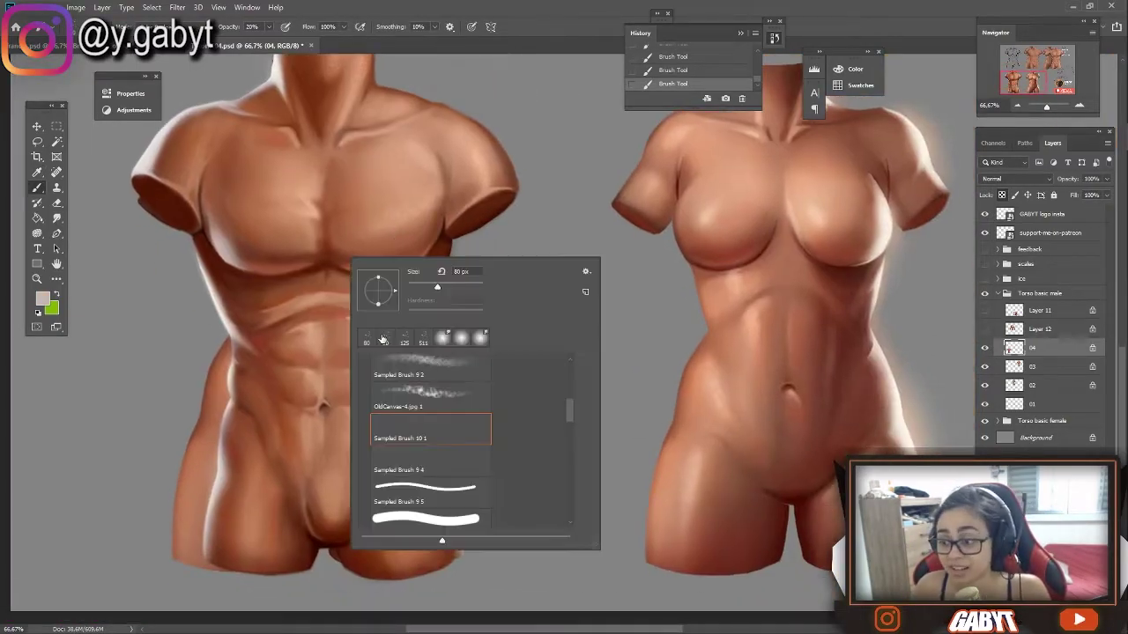
pyautogui.press('Escape')
pyautogui.moveTo(381, 340); pyautogui.dragTo(424, 344)
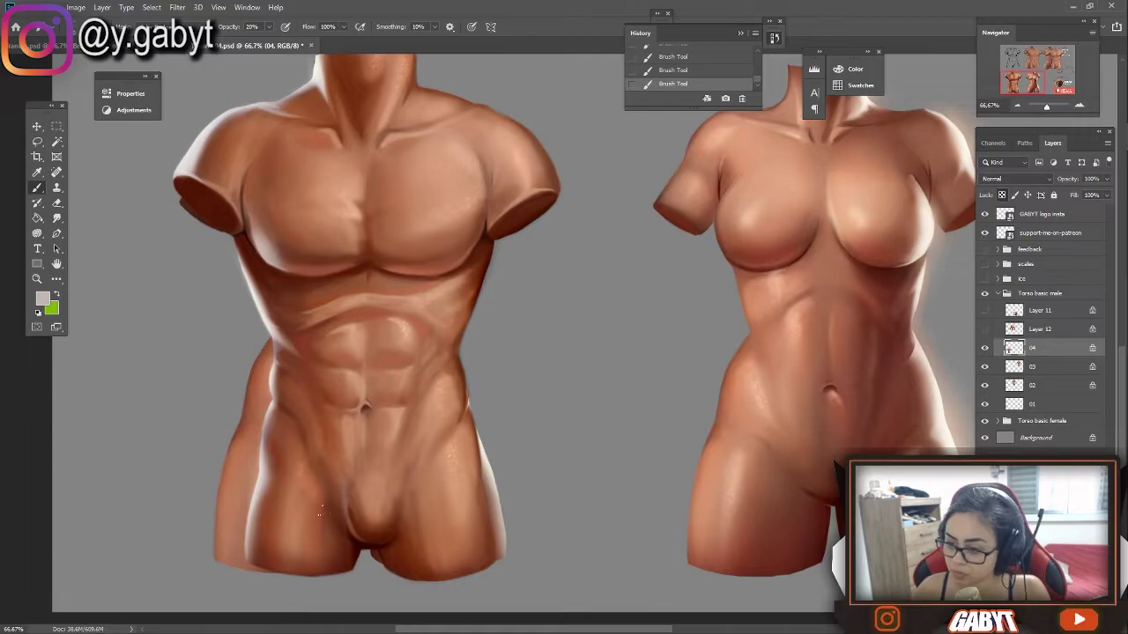
pyautogui.scroll(-3, 449, 456)
pyautogui.moveTo(449, 456); pyautogui.dragTo(503, 319)
pyautogui.scroll(3, 503, 319)
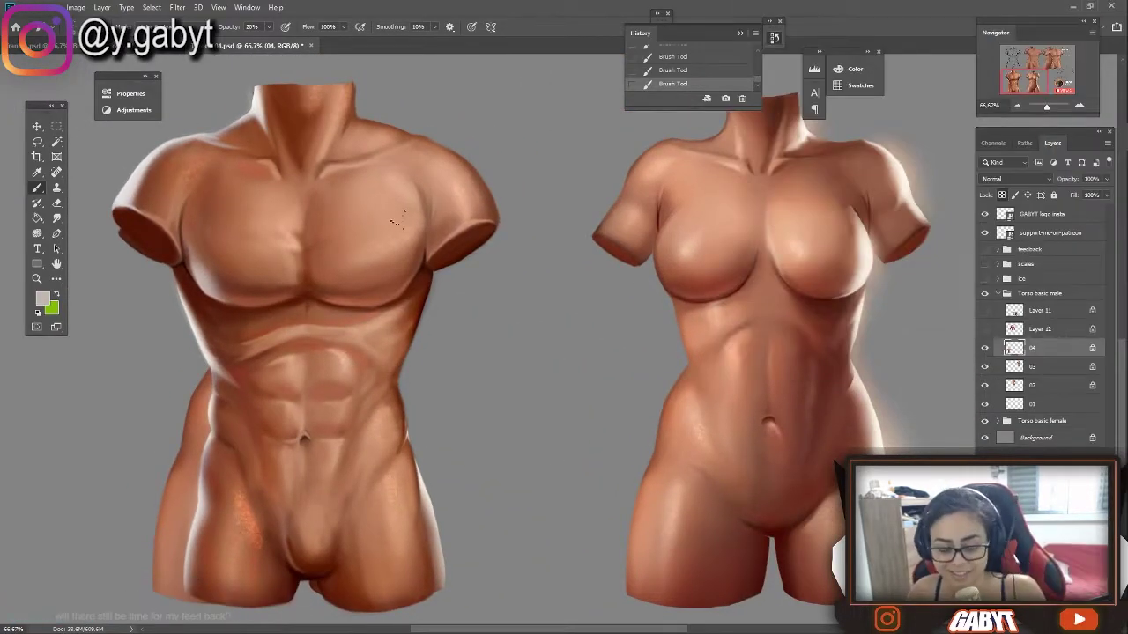
pyautogui.rightClick(405, 231)
pyautogui.click(774, 38)
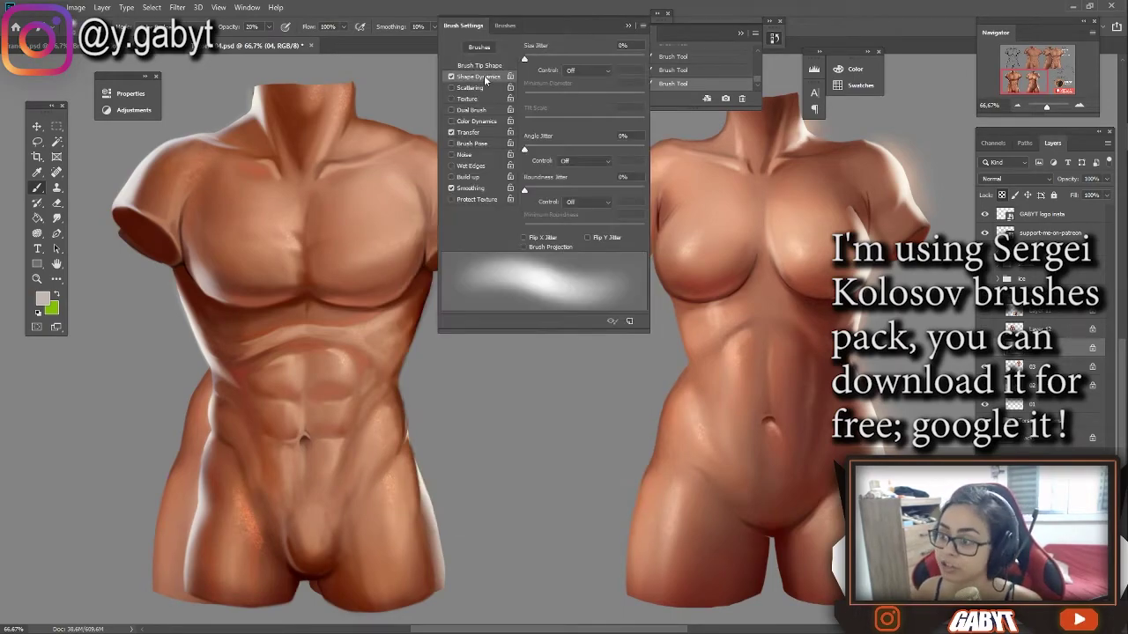
pyautogui.click(1017, 106)
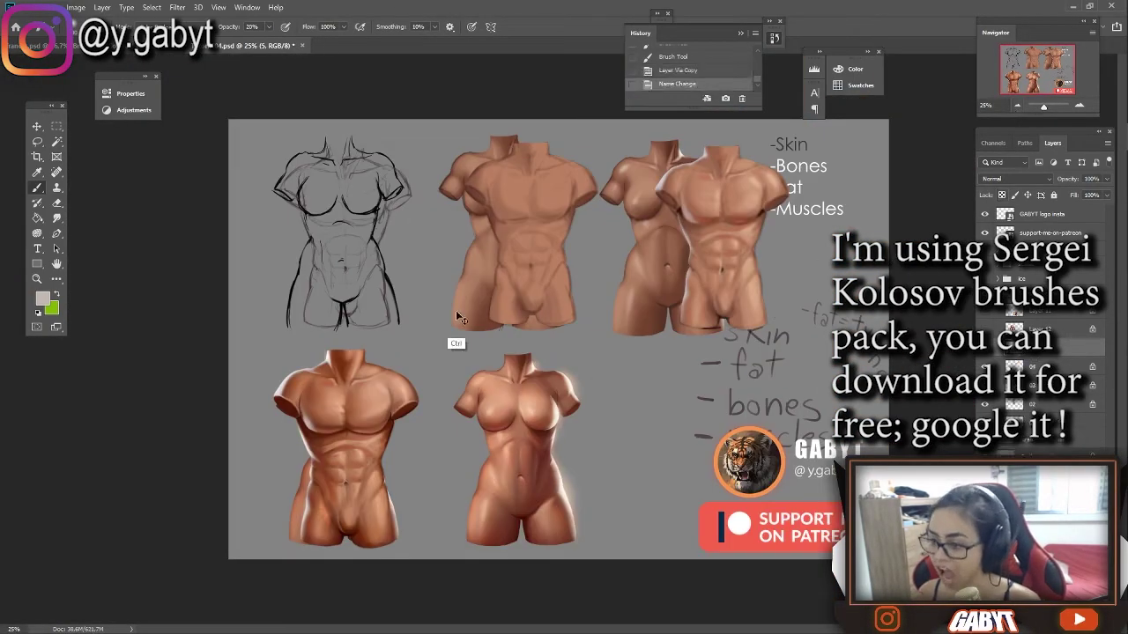
pyautogui.scroll(2, 252, 214)
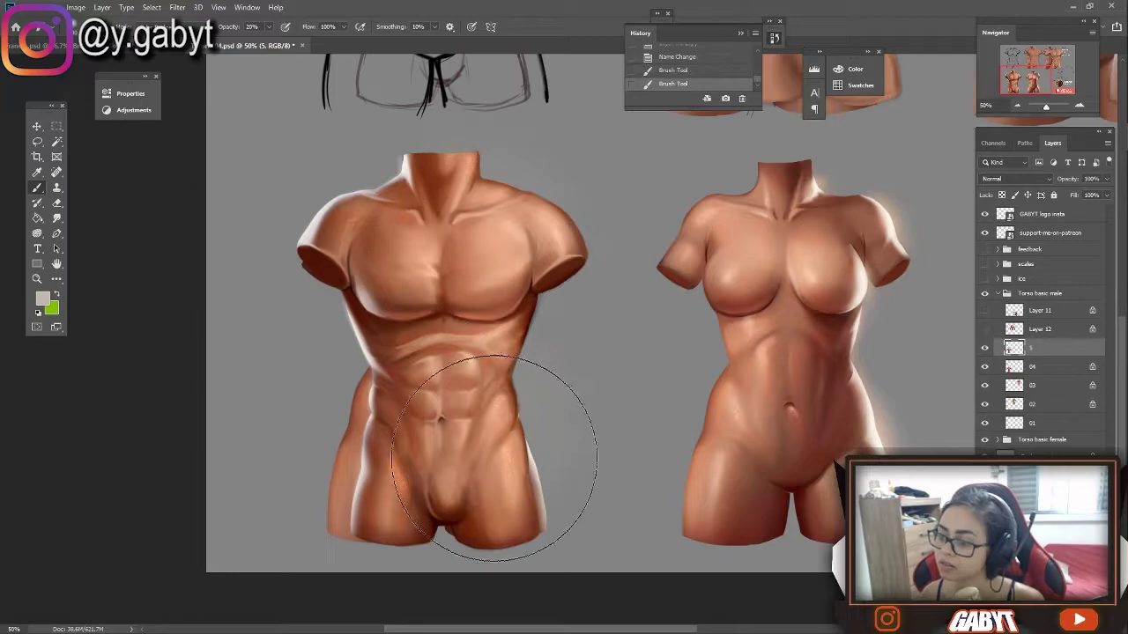
# Step: Sample a skin tone and paint a 60% opacity glow along the male torso's left edge
pyautogui.hotkey('ctrl', ',')
pyautogui.hotkey('ctrl', ',')
pyautogui.press('/')
pyautogui.press('/')
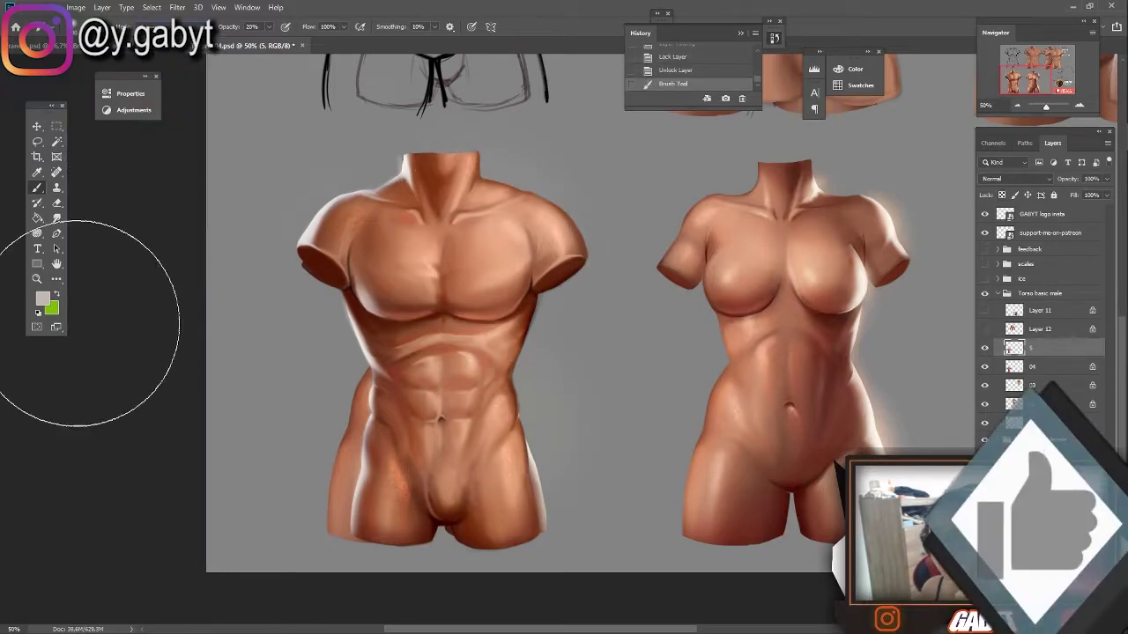
pyautogui.keyDown('alt'); pyautogui.click(842, 282); pyautogui.keyUp('alt')
pyautogui.press('6')
pyautogui.press('[')
pyautogui.press('[')
pyautogui.moveTo(352, 196)
pyautogui.mouseDown()
pyautogui.moveTo(290, 231)
pyautogui.moveTo(335, 370)
pyautogui.moveTo(357, 520)
pyautogui.mouseUp()
pyautogui.scroll(-1, 985, 389)
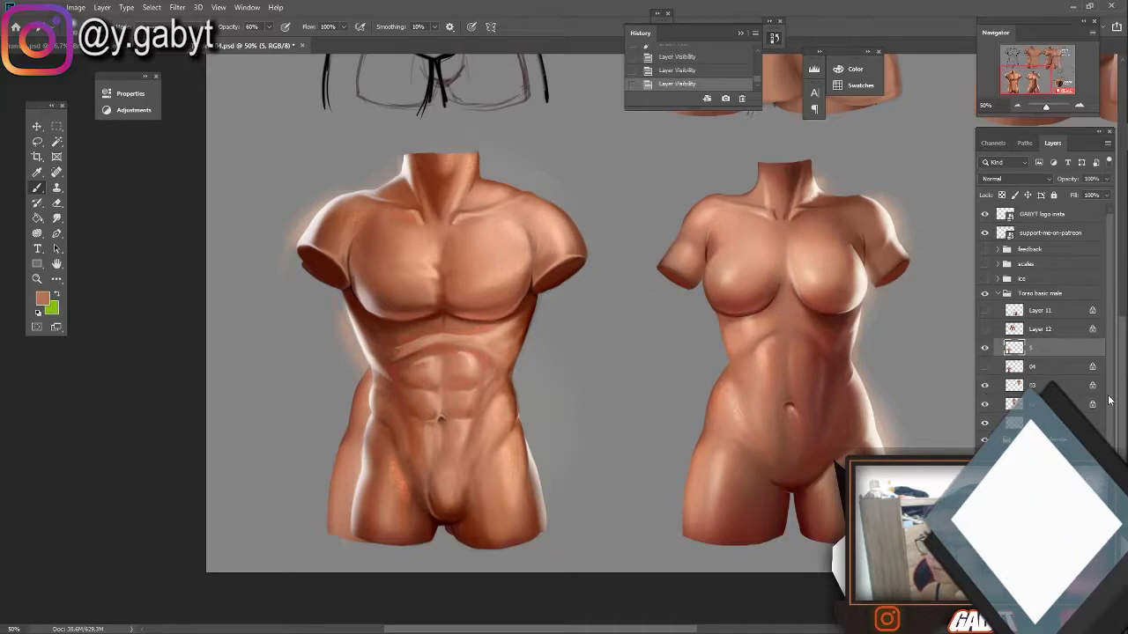
pyautogui.hotkey('ctrl', 'z')
pyautogui.hotkey('ctrl', 'z')
pyautogui.hotkey('ctrl', 'z')
pyautogui.hotkey('ctrl', 'z')
pyautogui.hotkey('ctrl', 'z')
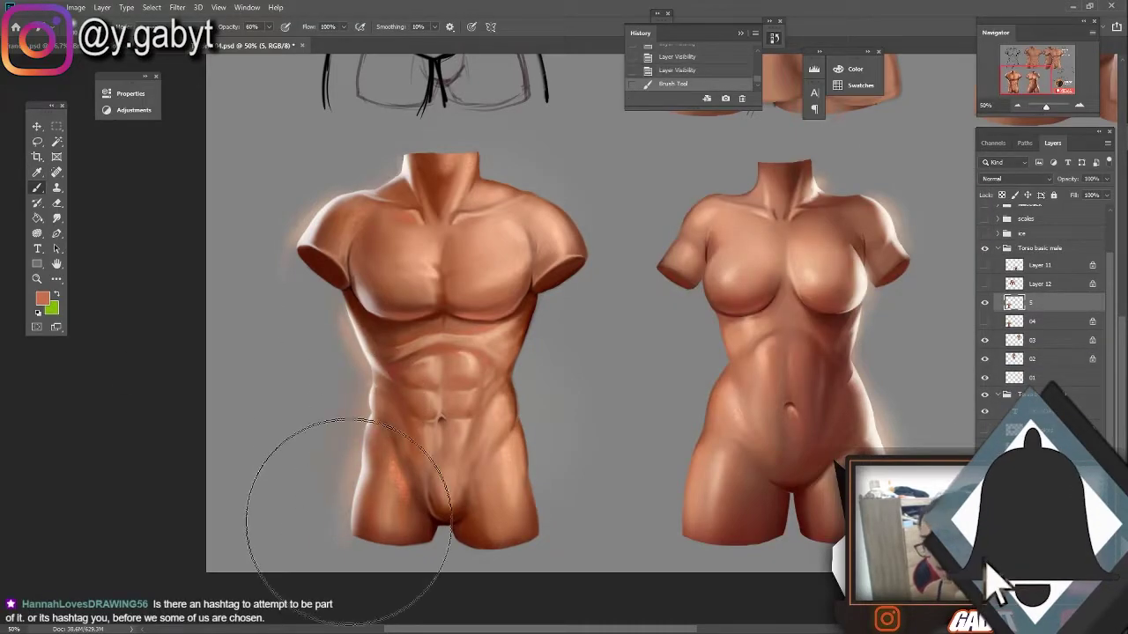
pyautogui.moveTo(303, 479); pyautogui.dragTo(353, 370)
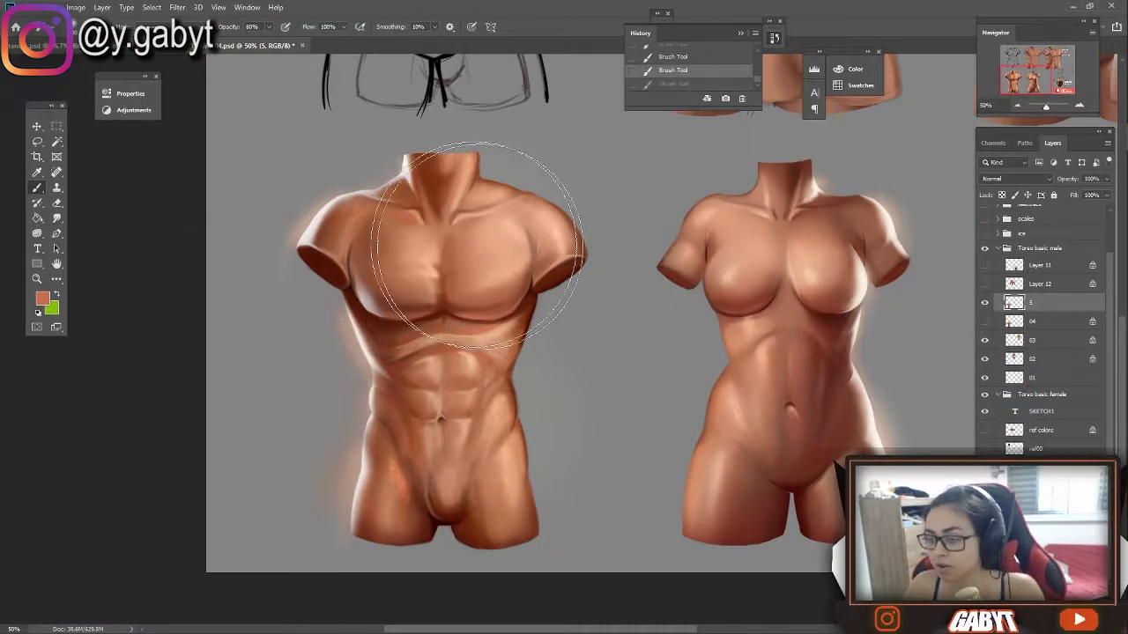
# Step: Switch to dark maroon at 60% opacity with a smaller brush and save the document
pyautogui.keyDown('alt'); pyautogui.click(408, 392); pyautogui.keyUp('alt')
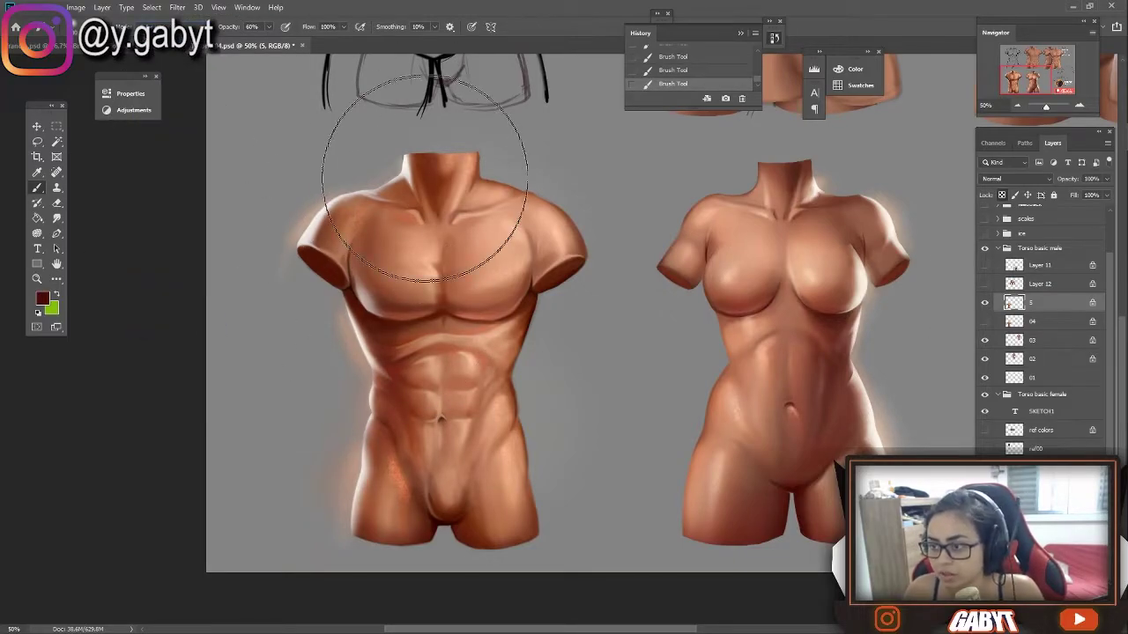
pyautogui.press('8')
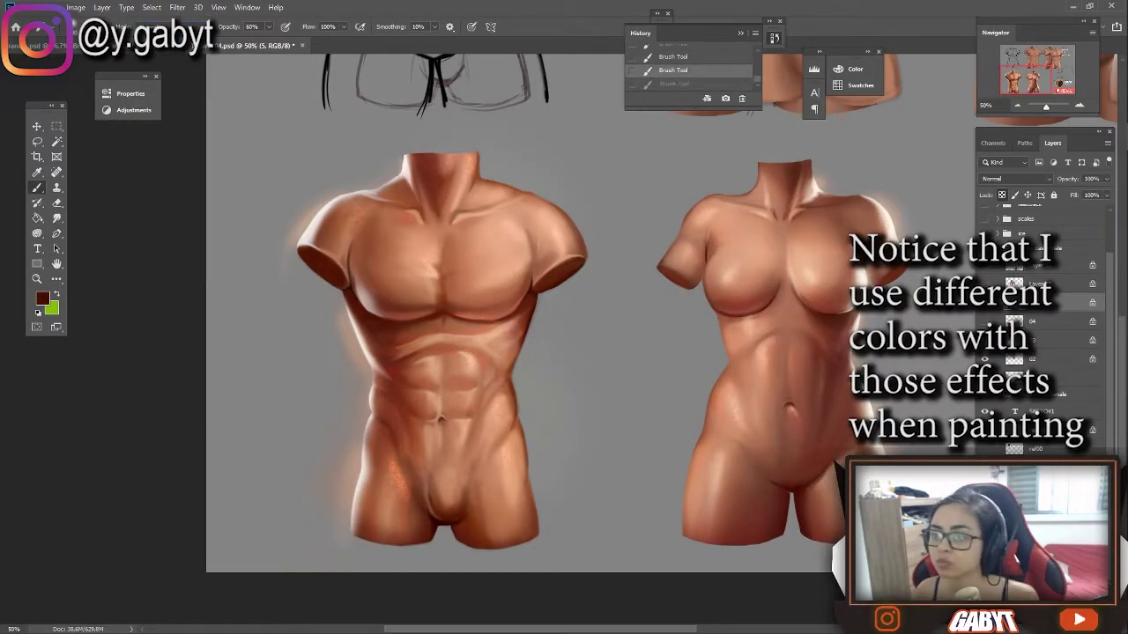
pyautogui.press('6')
pyautogui.press('[')
pyautogui.press('[')
pyautogui.press('[')
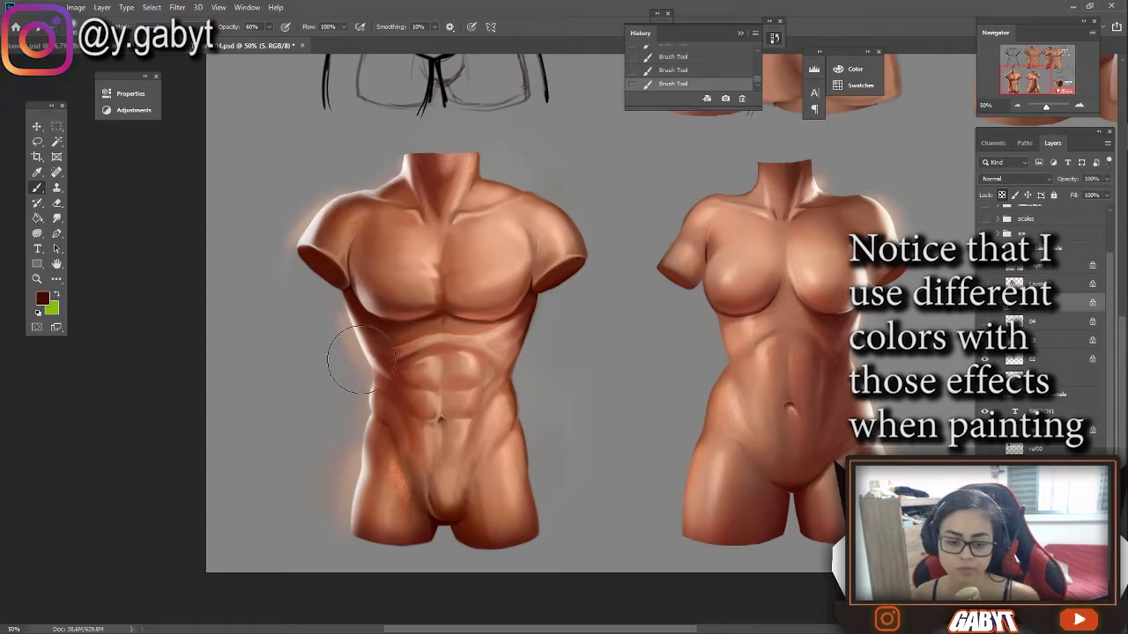
pyautogui.hotkey('ctrl', 's')
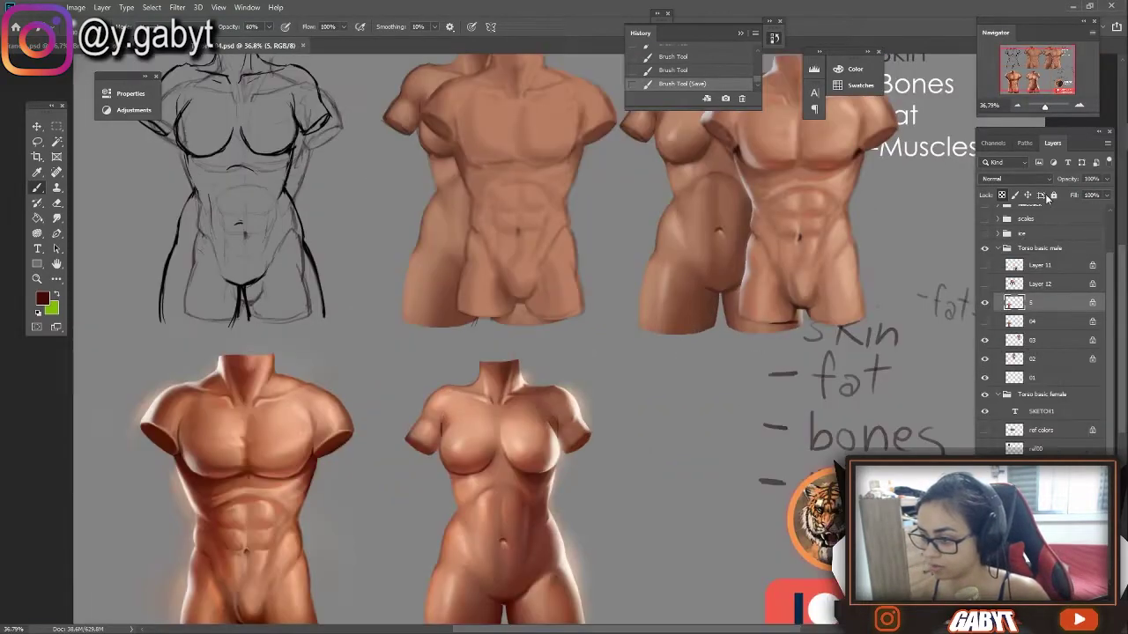
pyautogui.hotkey('ctrl', 'z')
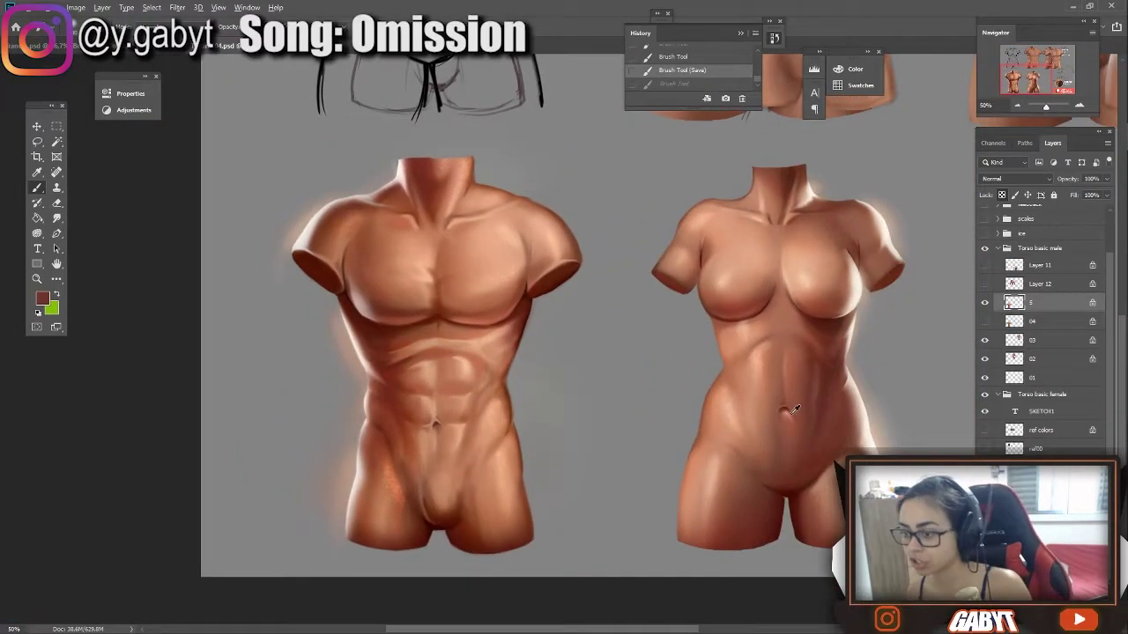
# Step: Sample light pink, warm brown and light peach skin tones from the torsos
pyautogui.keyDown('alt'); pyautogui.click(831, 324); pyautogui.keyUp('alt')
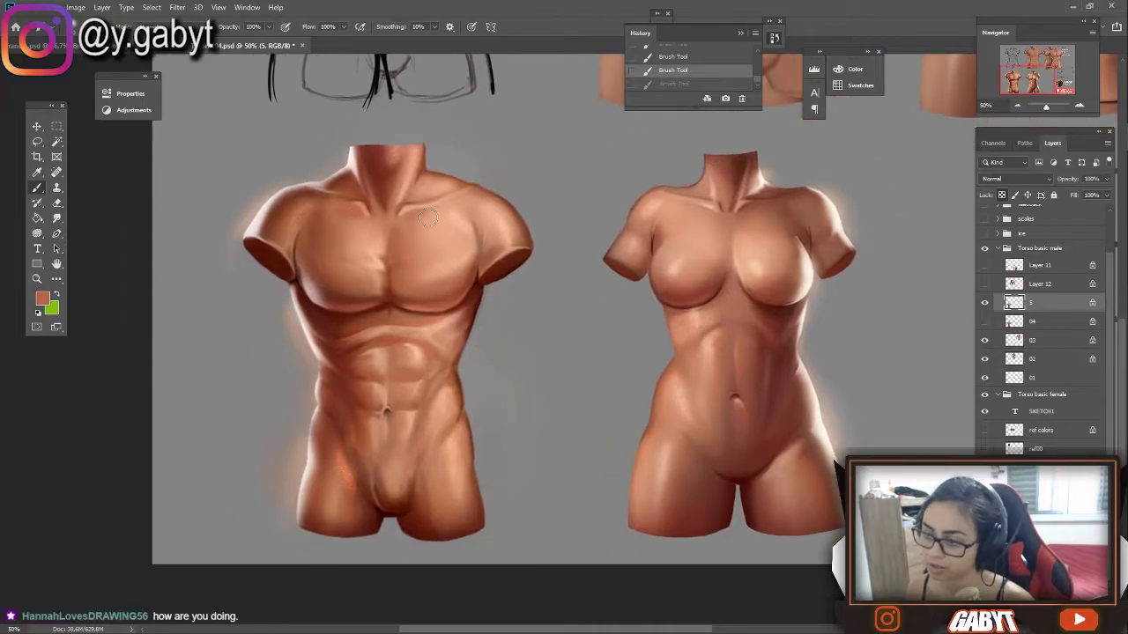
pyautogui.keyDown('alt'); pyautogui.click(396, 218); pyautogui.keyUp('alt')
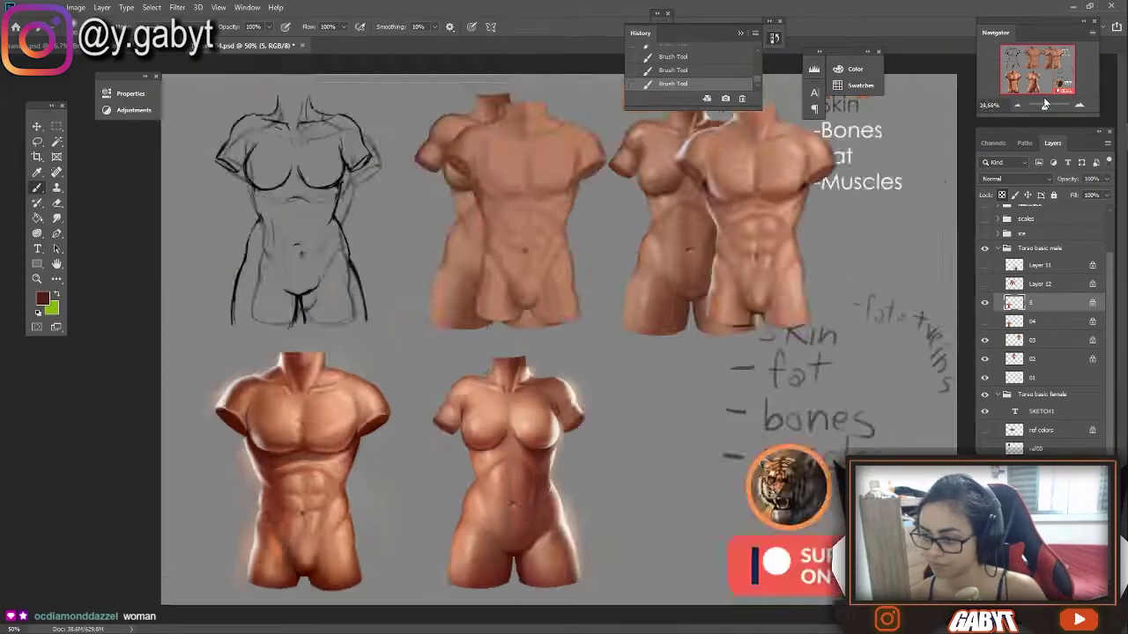
pyautogui.moveTo(1053, 105); pyautogui.dragTo(1044, 105)
pyautogui.scroll(5, 383, 365)
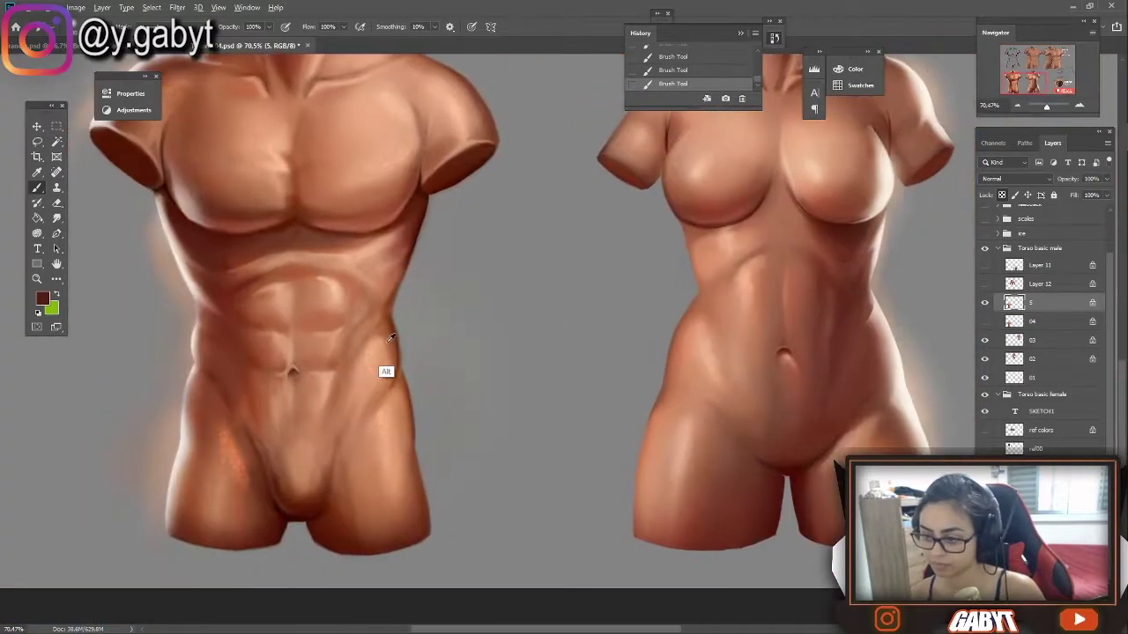
pyautogui.keyDown('alt'); pyautogui.click(388, 370); pyautogui.keyUp('alt')
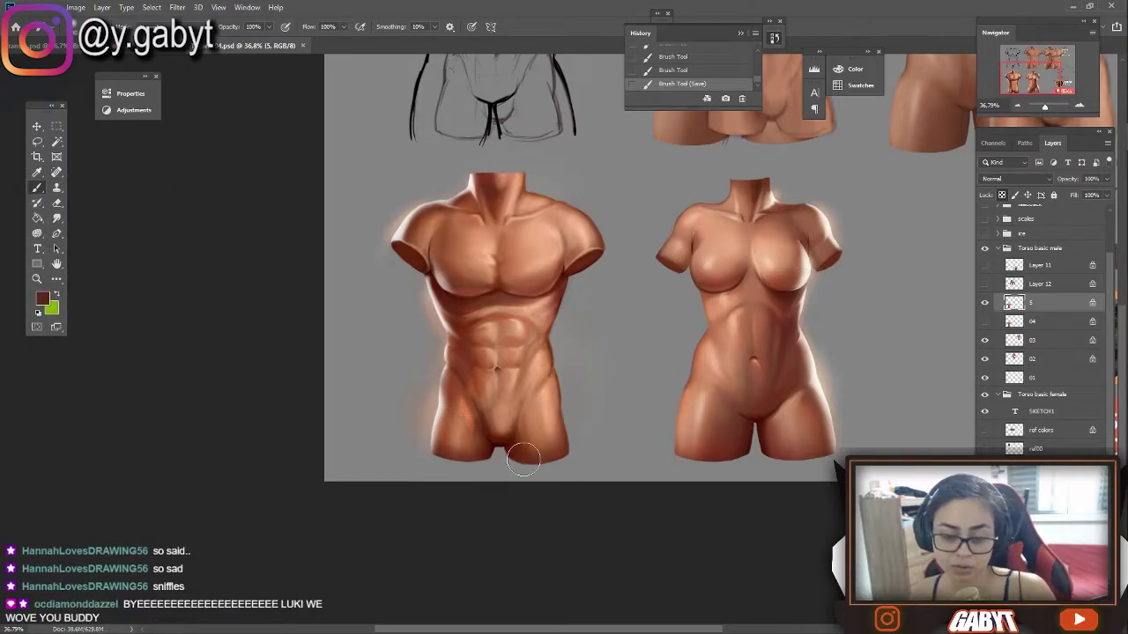
# Step: Zoom in on the male torso's chest
pyautogui.scroll(2, 719, 304)
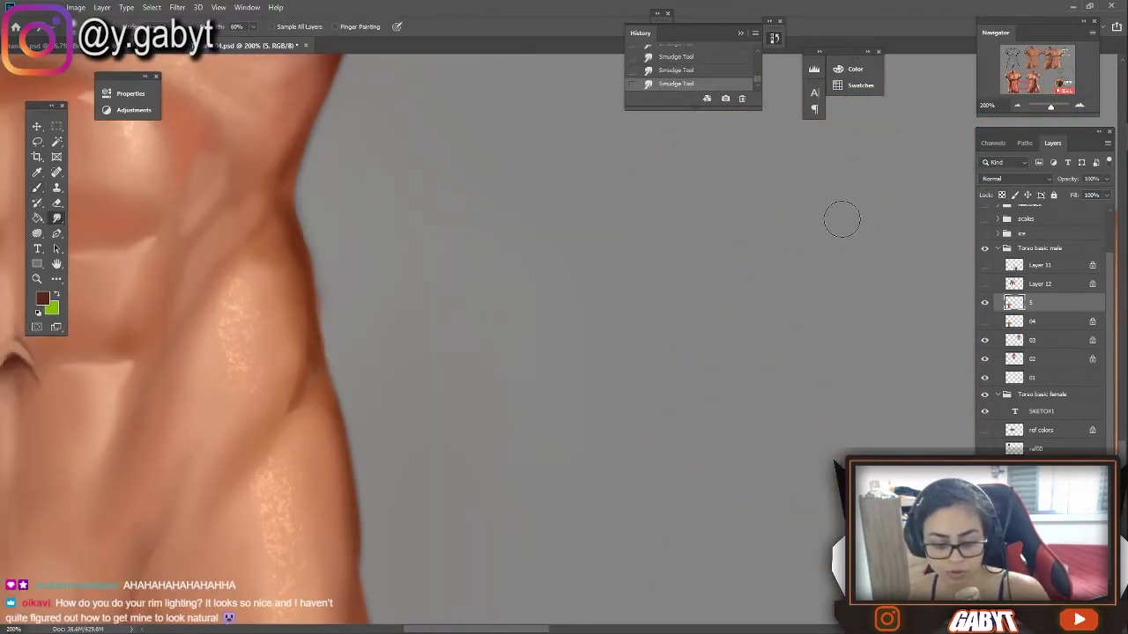
pyautogui.scroll(-5, 841, 225)
pyautogui.scroll(-2, 625, 322)
pyautogui.scroll(1, 625, 323)
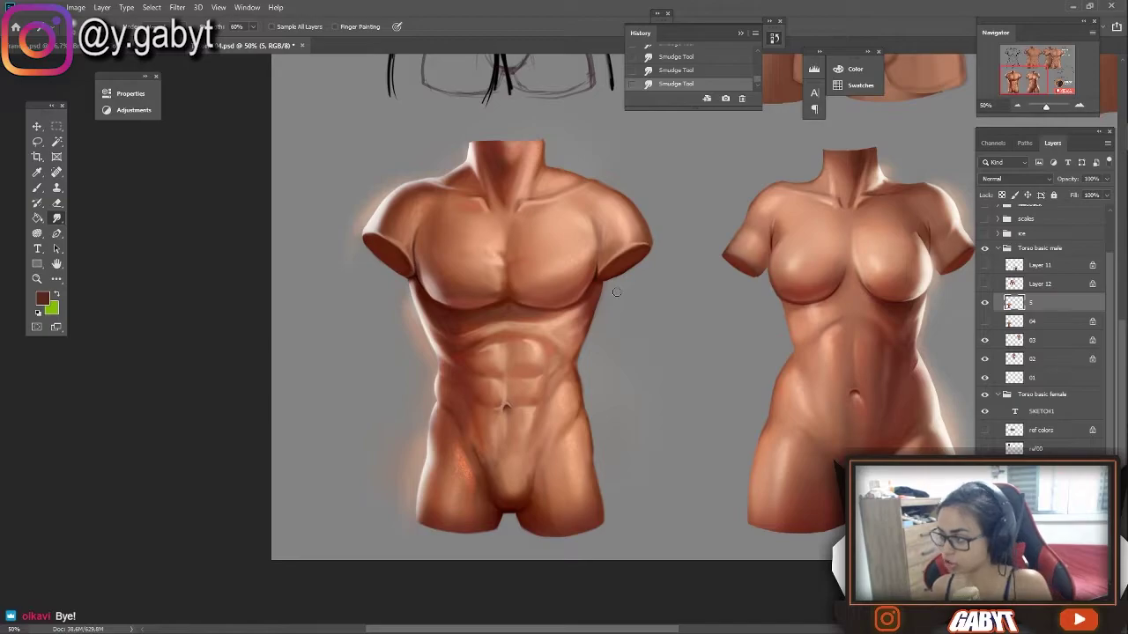
pyautogui.click(1078, 104)
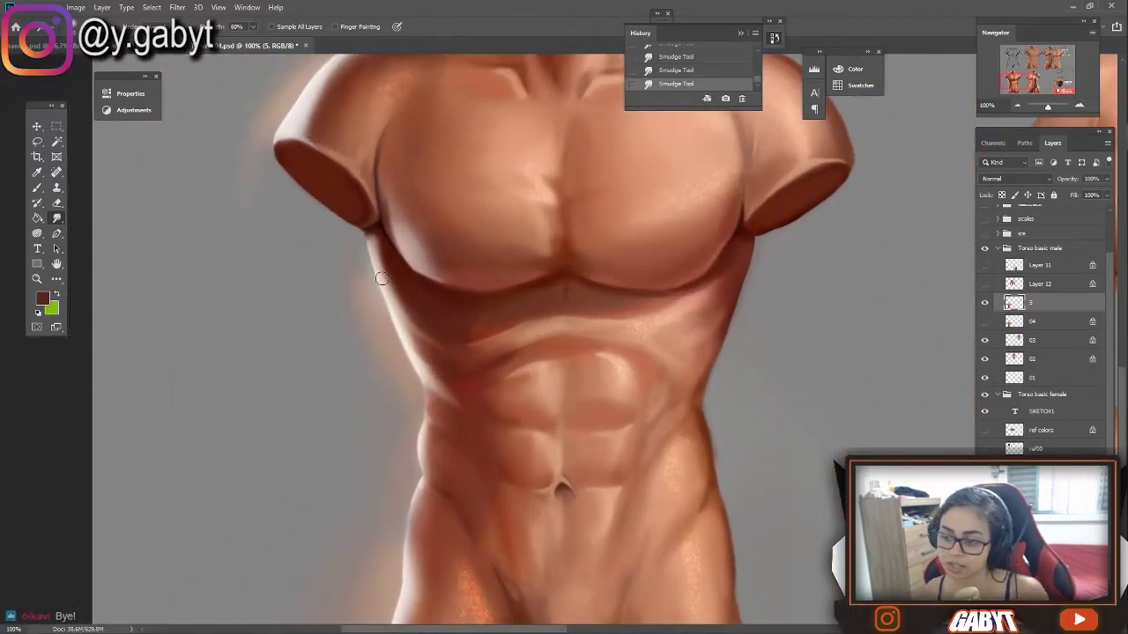
# Step: Try darkening strokes on the left ribcage and abdomen, undoing each one
pyautogui.click(37, 187)
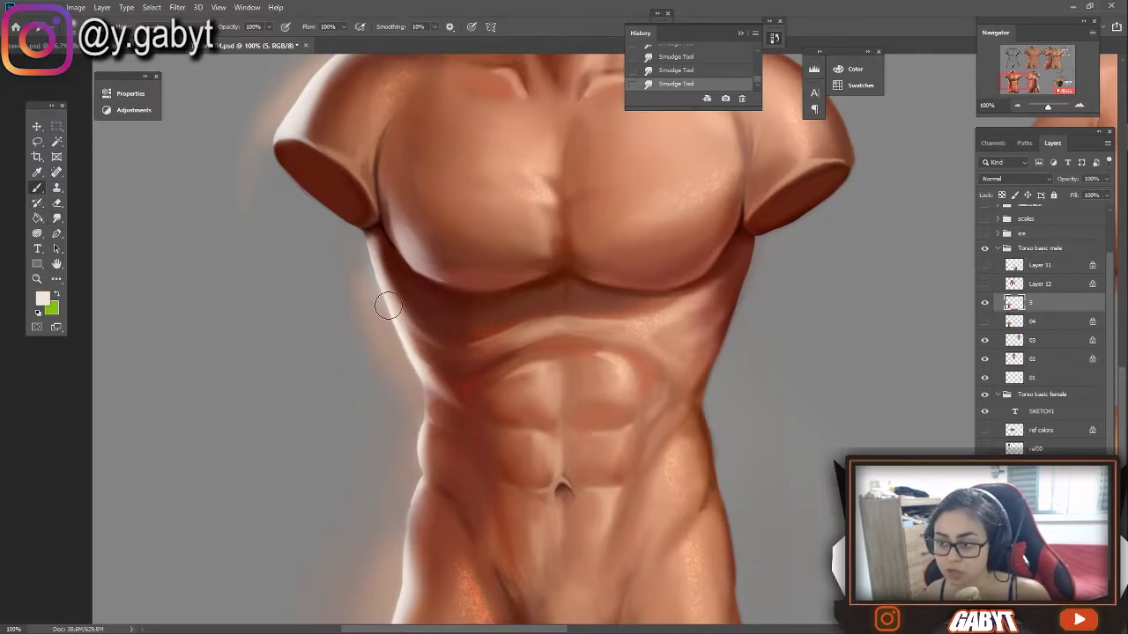
pyautogui.moveTo(473, 337); pyautogui.dragTo(405, 318)
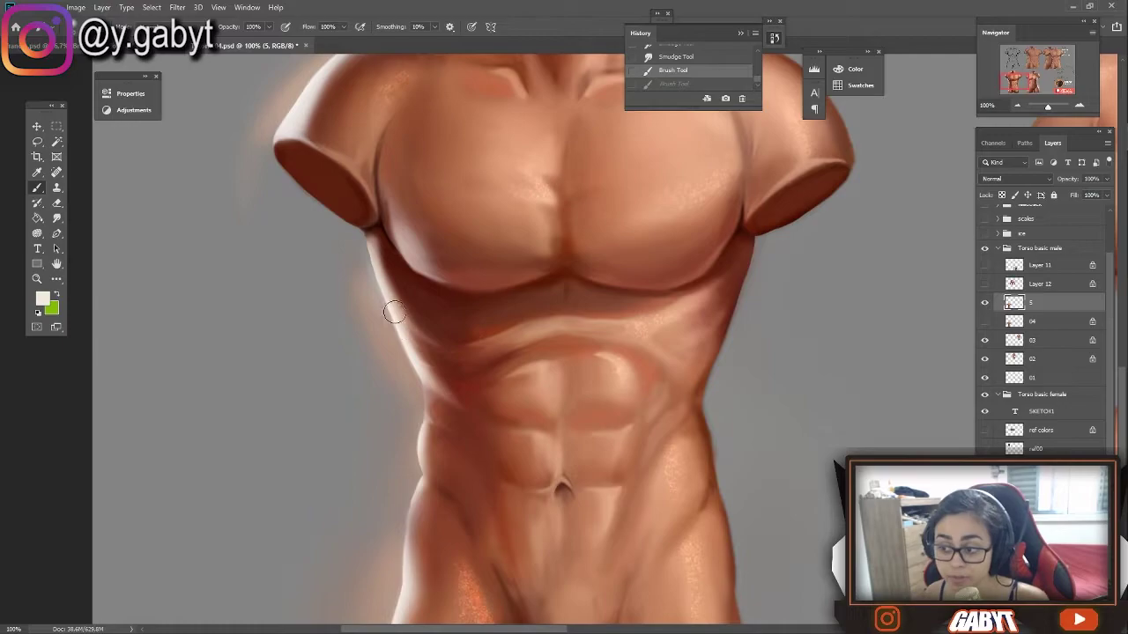
pyautogui.hotkey('ctrl', 'z')
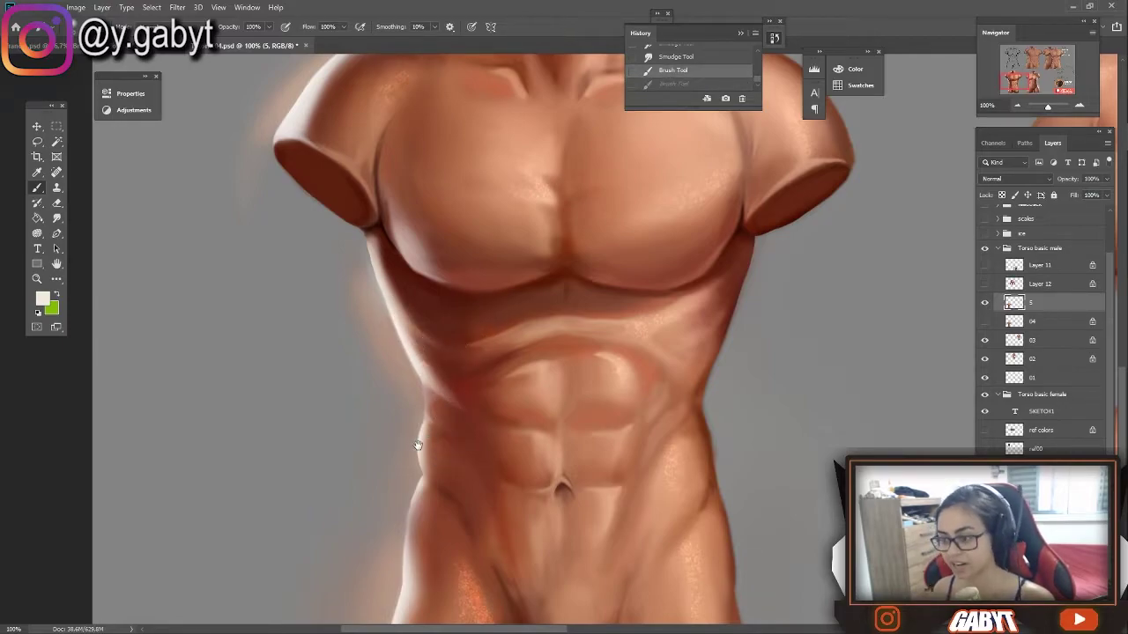
pyautogui.moveTo(427, 444); pyautogui.dragTo(412, 346)
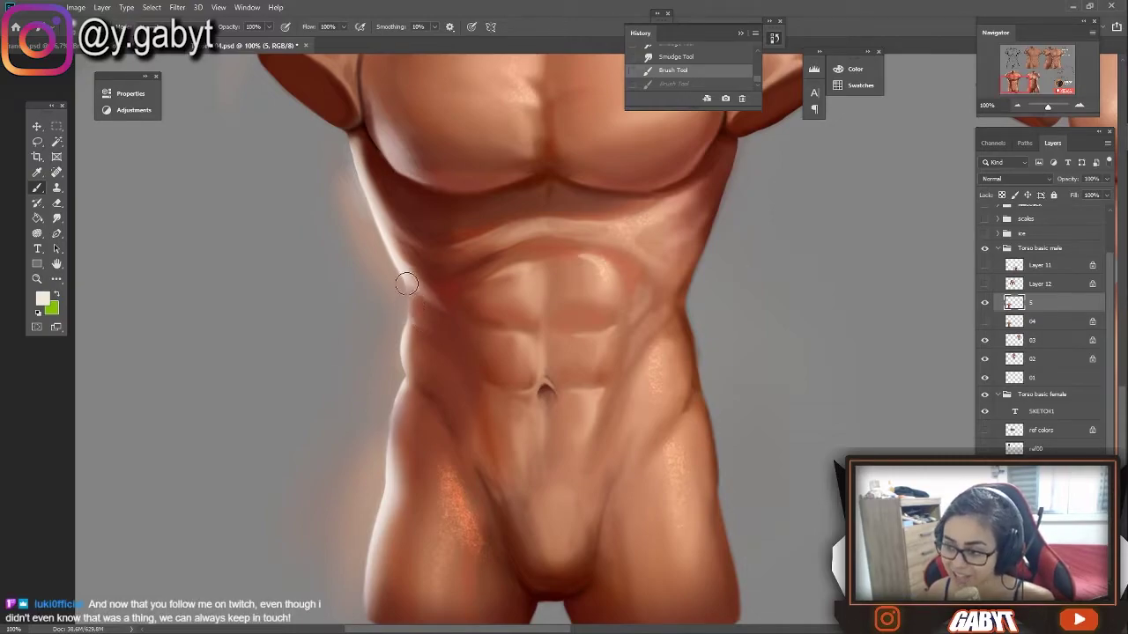
pyautogui.hotkey('ctrl', 'z')
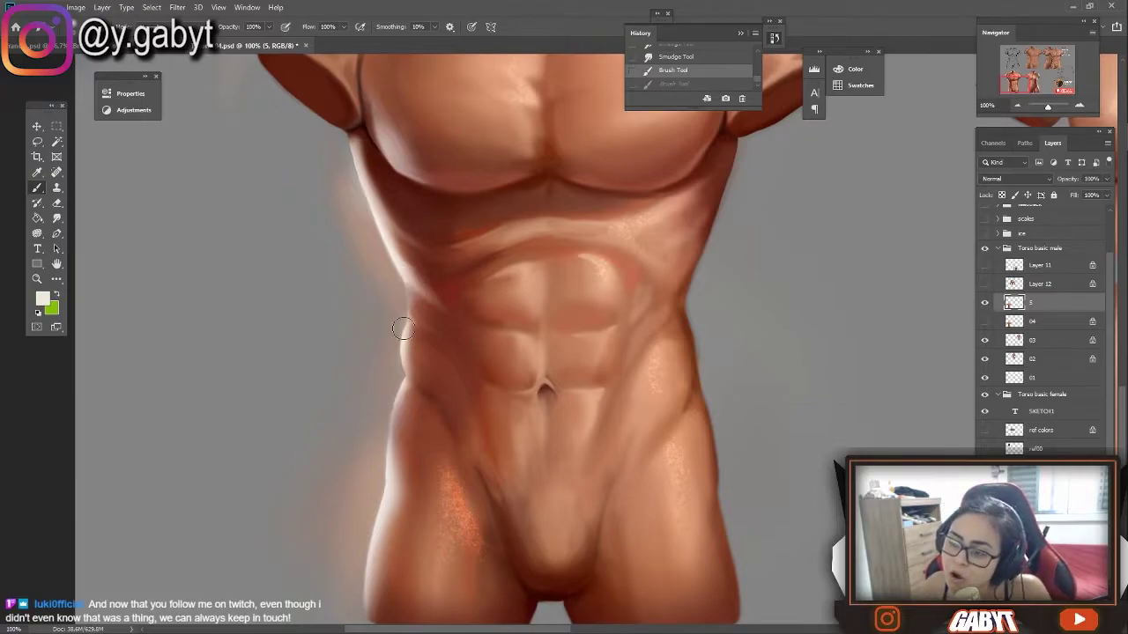
pyautogui.moveTo(402, 329); pyautogui.dragTo(405, 360)
pyautogui.hotkey('ctrl', 'z')
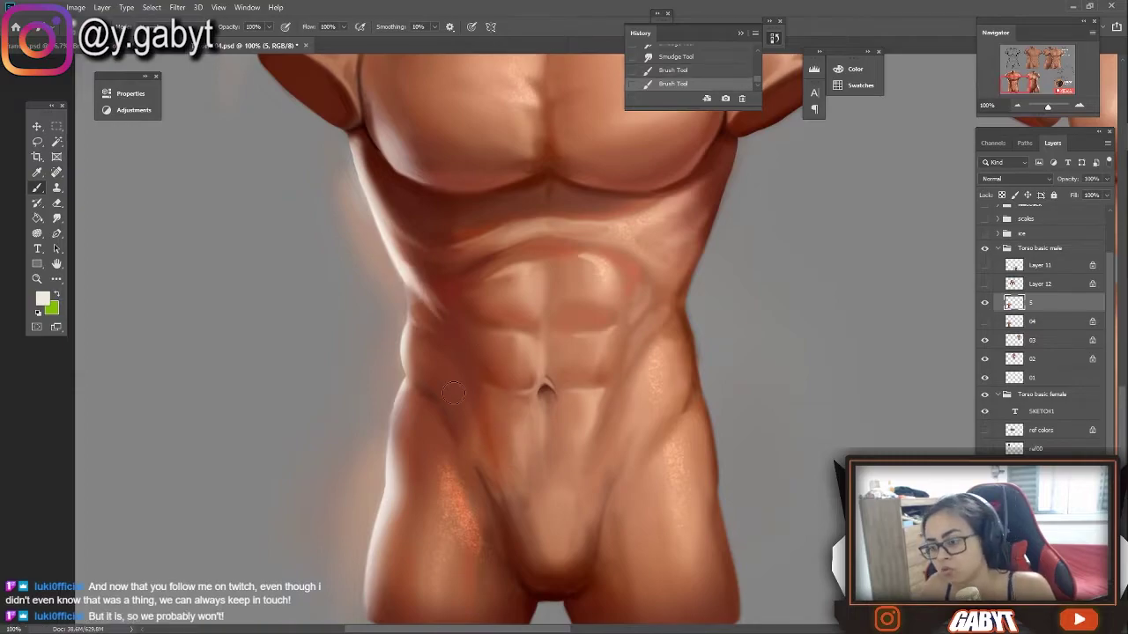
pyautogui.moveTo(452, 386); pyautogui.dragTo(474, 294)
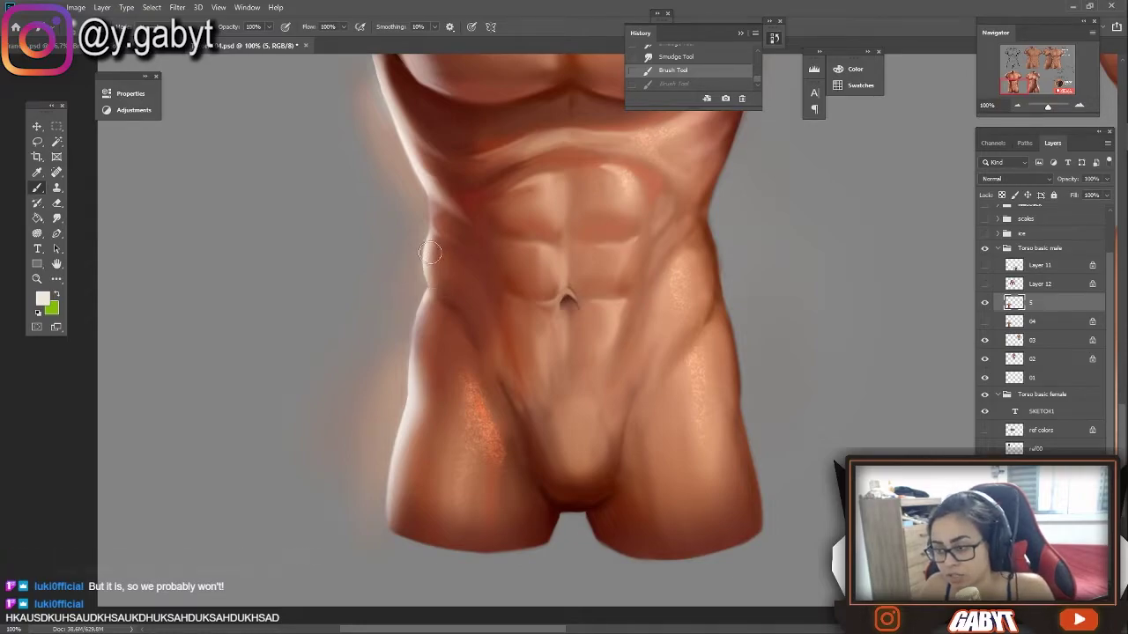
# Step: Paint a soft stroke along the left waist and pan over the lower torso
pyautogui.moveTo(426, 251); pyautogui.dragTo(429, 257)
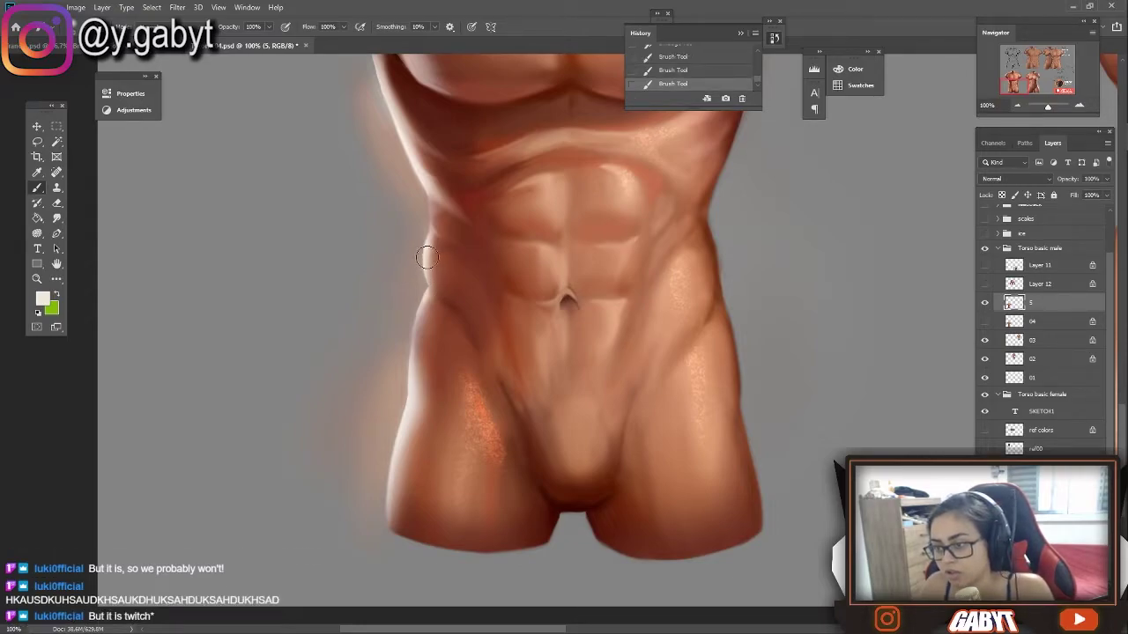
pyautogui.moveTo(414, 339)
pyautogui.mouseDown()
pyautogui.moveTo(441, 297)
pyautogui.moveTo(448, 250)
pyautogui.mouseUp()
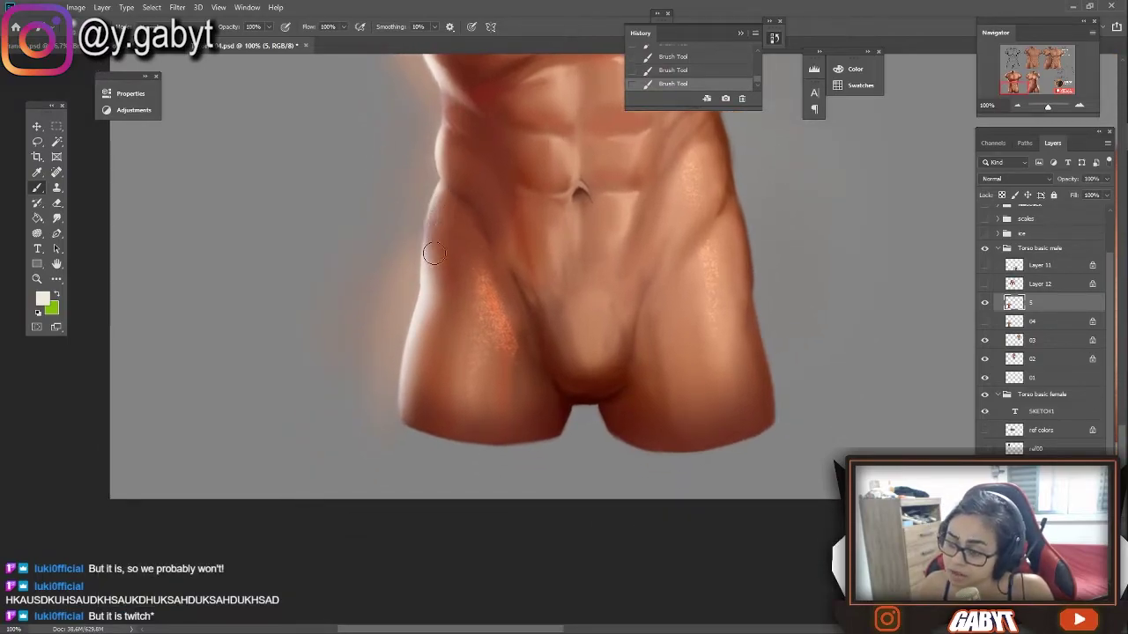
pyautogui.moveTo(445, 301); pyautogui.dragTo(449, 269)
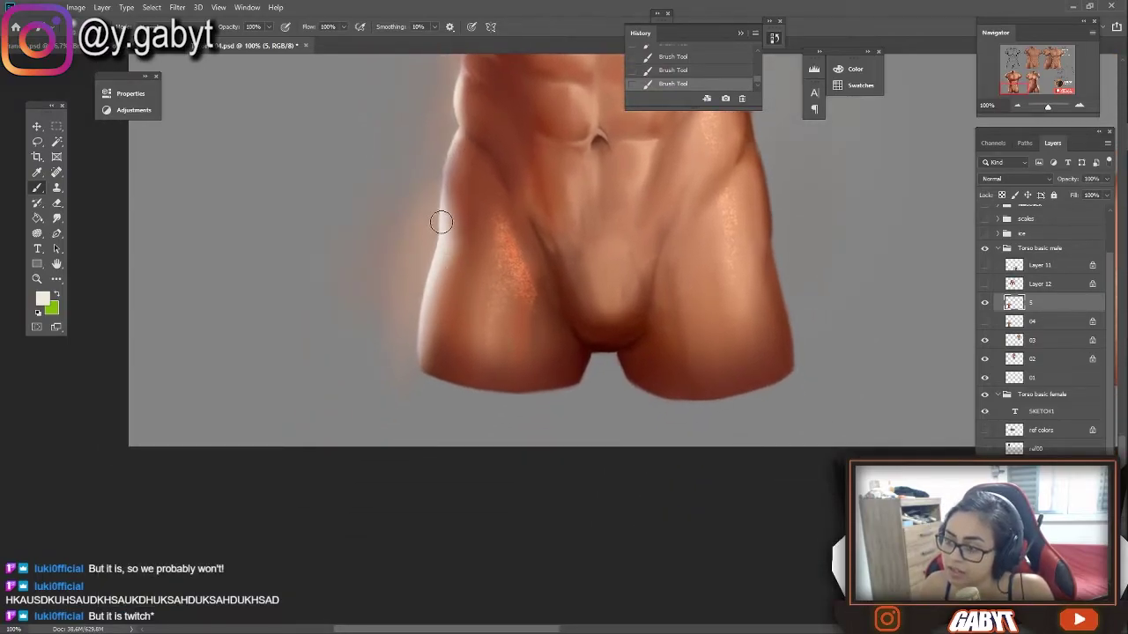
pyautogui.moveTo(408, 214); pyautogui.dragTo(414, 413)
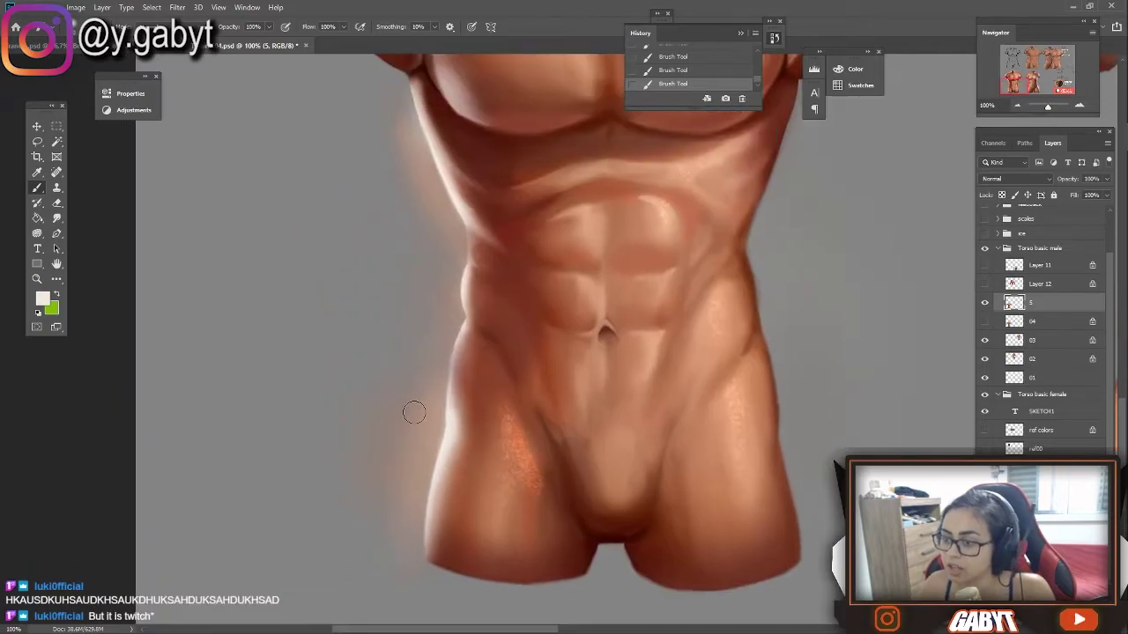
# Step: Change the brush blending mode and set the foreground colour to orange #df5e00
pyautogui.click(155, 27)
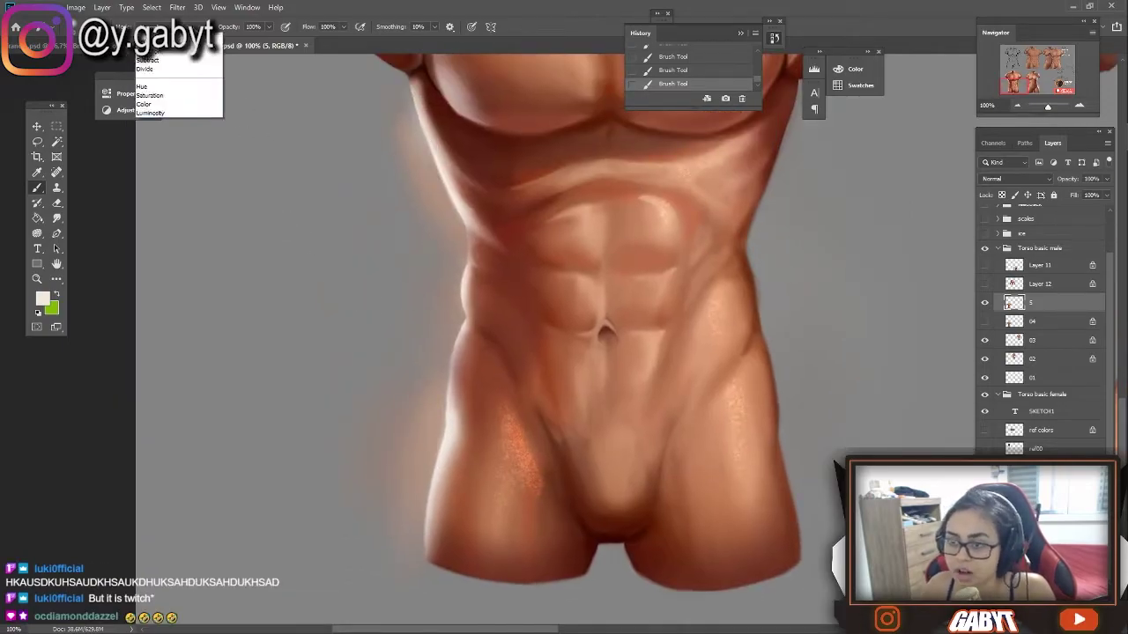
pyautogui.click(164, 140)
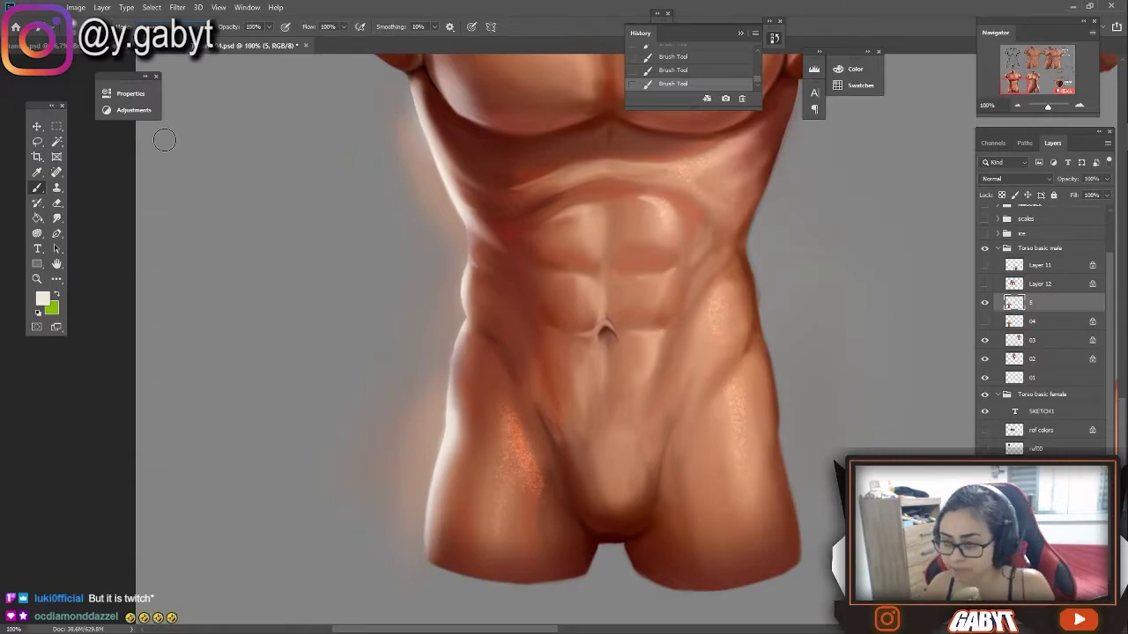
pyautogui.click(43, 300)
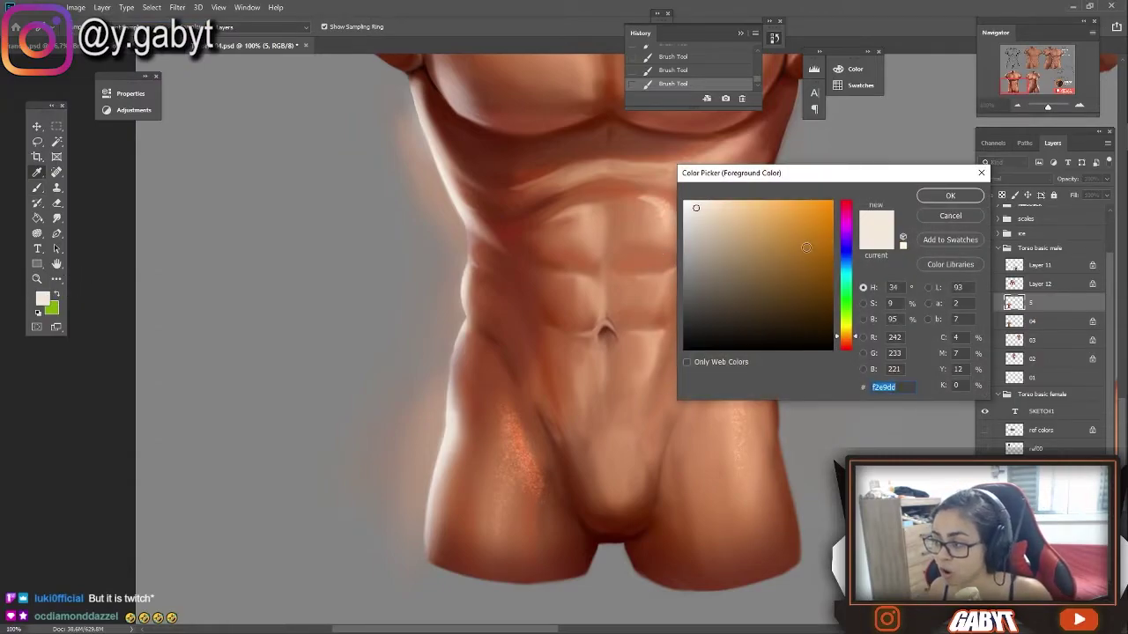
pyautogui.click(832, 219)
pyautogui.click(851, 341)
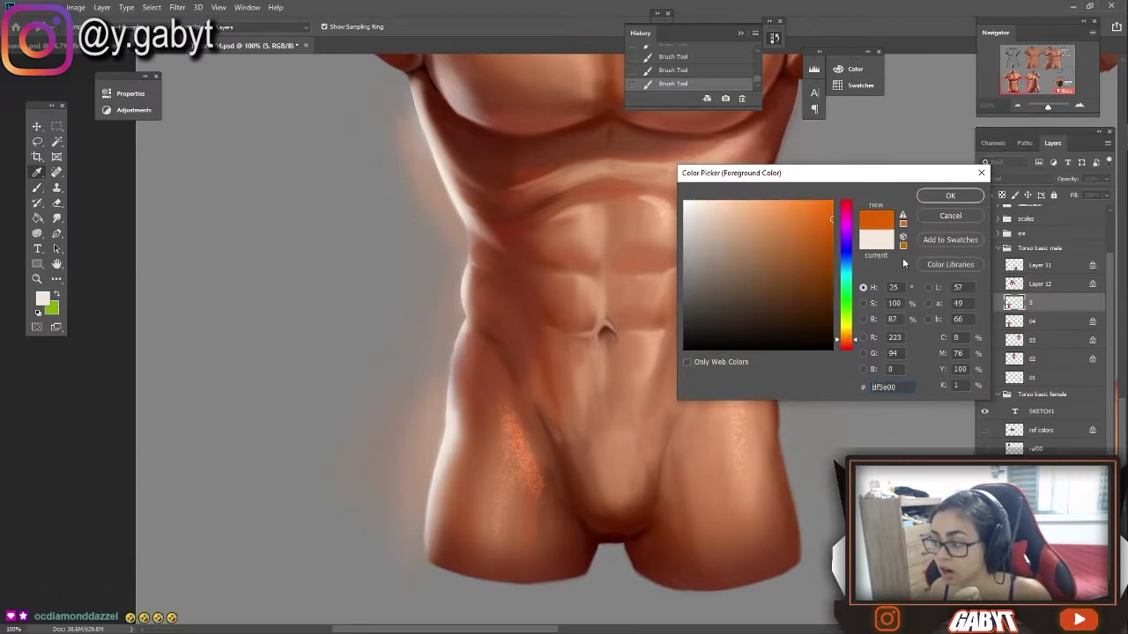
pyautogui.click(939, 196)
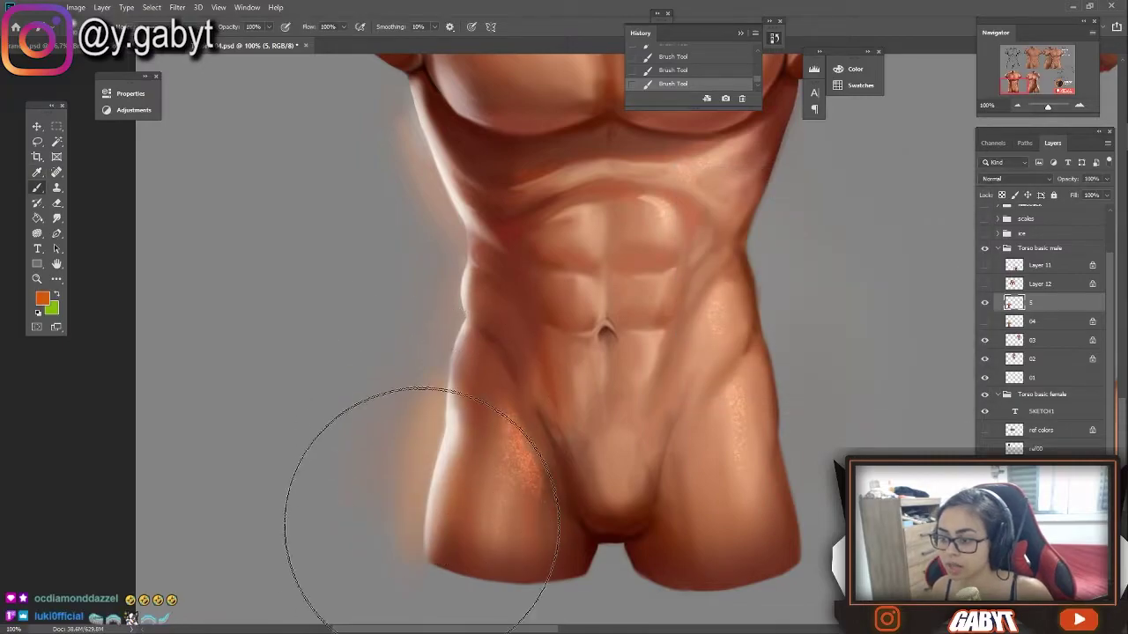
pyautogui.hotkey('ctrl', 'z')
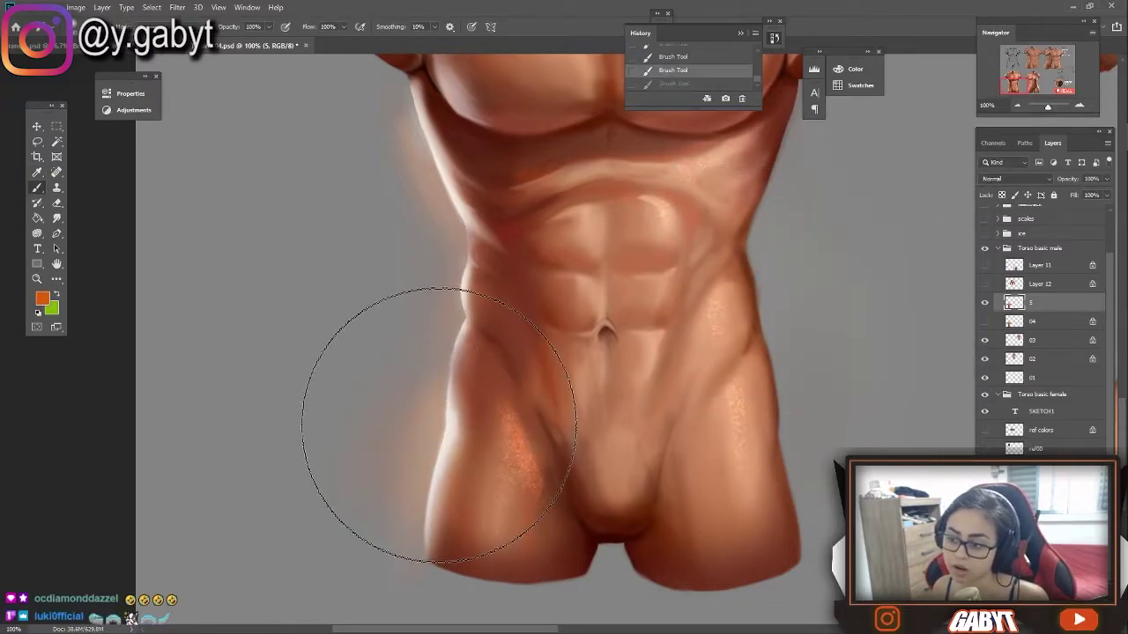
pyautogui.hotkey('ctrl', 'shift', 'z')
pyautogui.hotkey('ctrl', 'z')
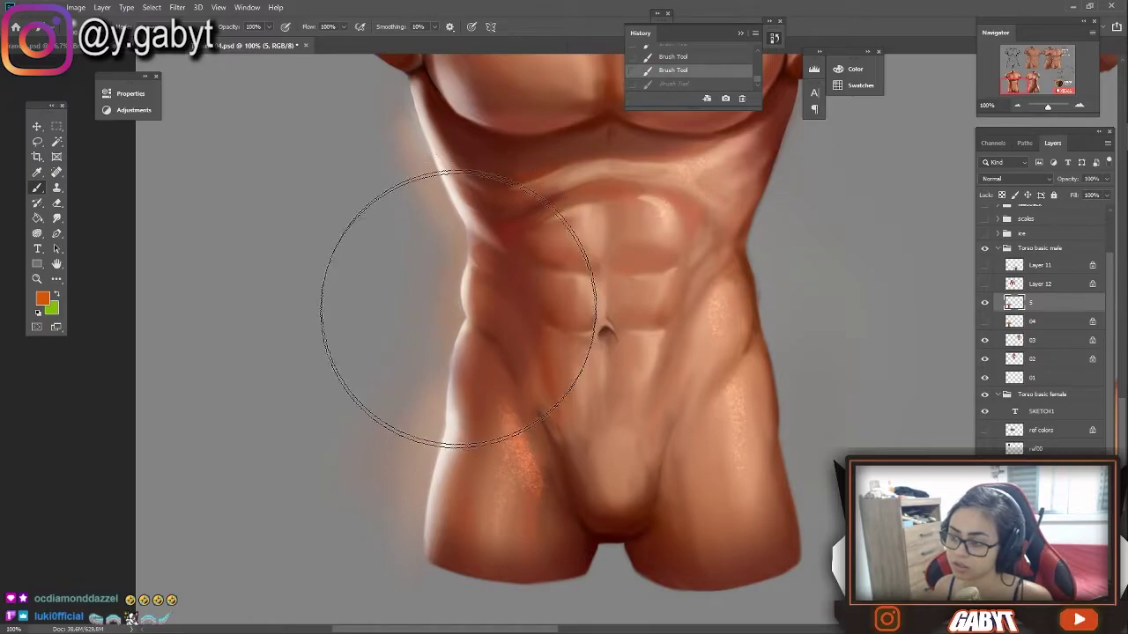
# Step: Settle the orange glow strokes with undo/redo and zoom onto the female torso
pyautogui.hotkey('ctrl', 'shift', 'z')
pyautogui.hotkey('ctrl', 'z')
pyautogui.scroll(5, 753, 382)
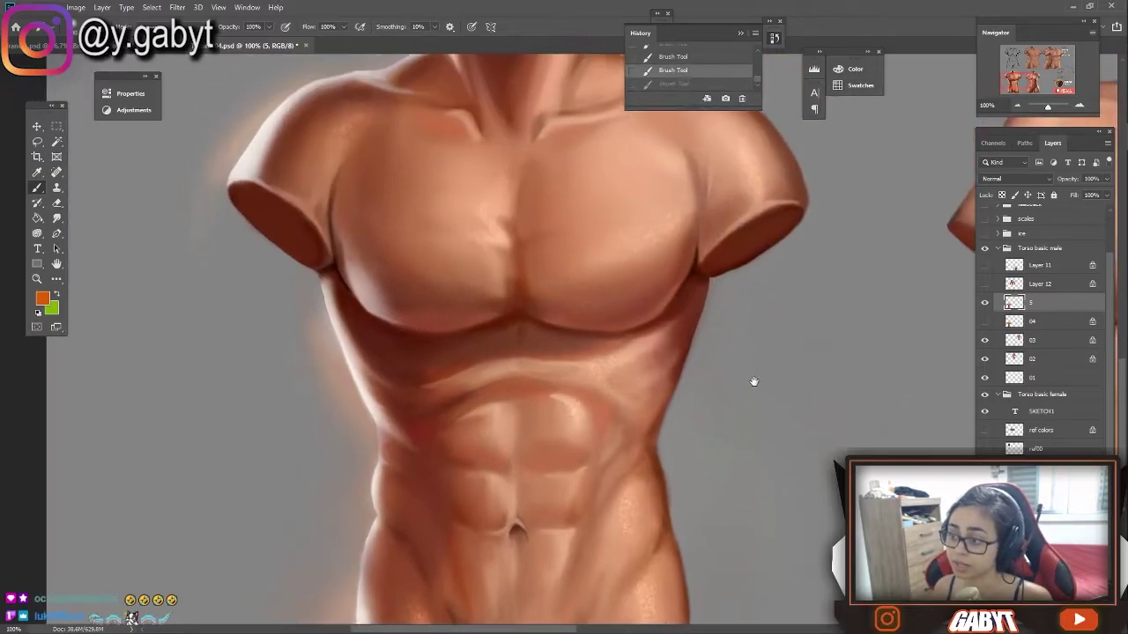
pyautogui.scroll(5, 378, 335)
pyautogui.hotkey('ctrl', 'z')
pyautogui.hotkey('ctrl', 'shift', 'z')
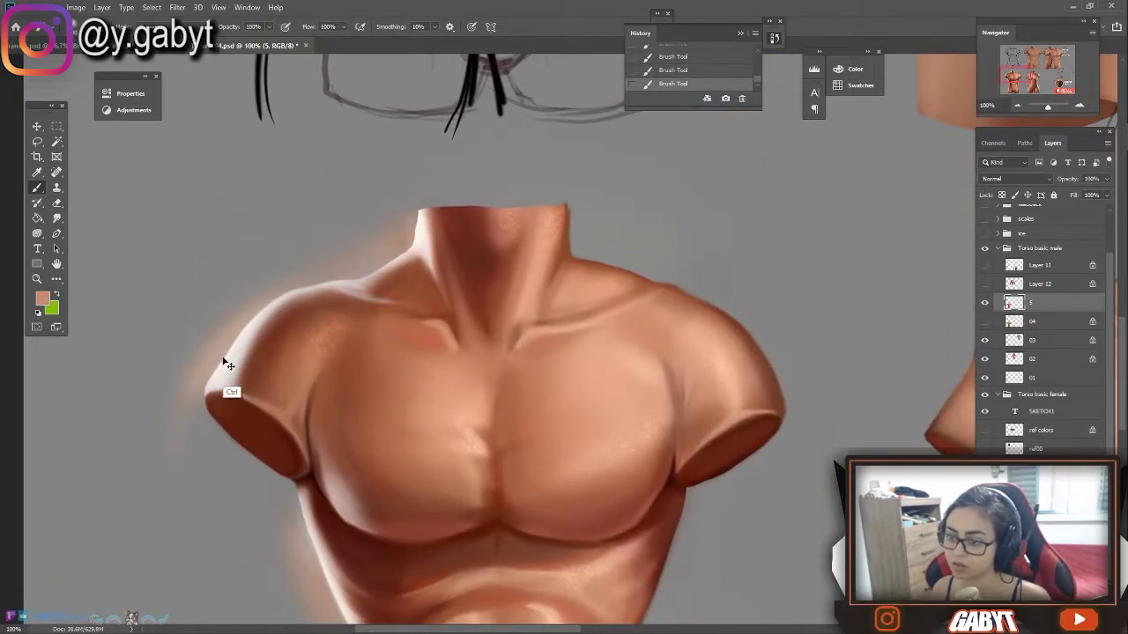
pyautogui.moveTo(226, 471); pyautogui.dragTo(138, 384)
pyautogui.hotkey('ctrl', '-')
pyautogui.hotkey('ctrl', '-')
pyautogui.hotkey('ctrl', '+')
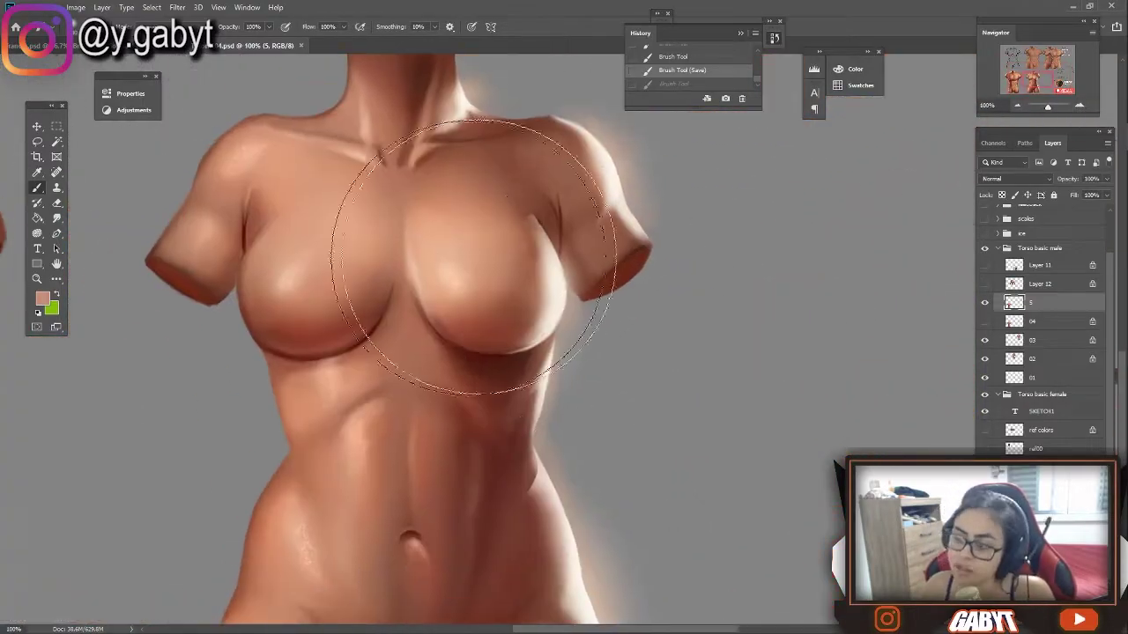
pyautogui.rightClick(476, 225)
pyautogui.press('Escape')
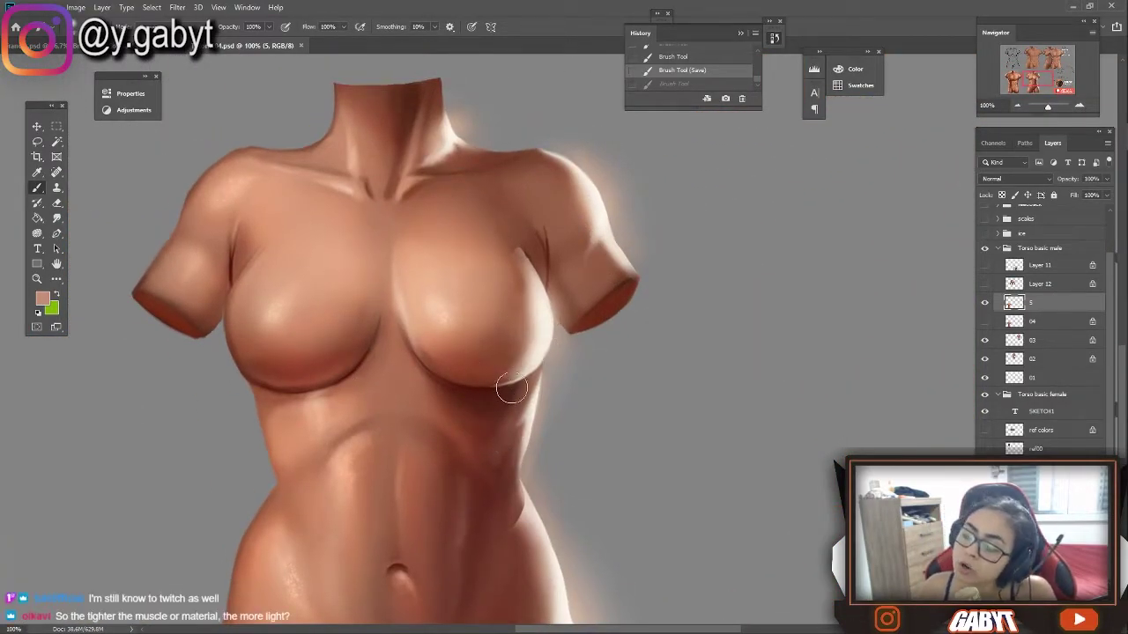
# Step: Try highlight strokes on the breast's side and right edge, undoing each
pyautogui.moveTo(489, 388)
pyautogui.mouseDown()
pyautogui.moveTo(529, 251)
pyautogui.moveTo(489, 395)
pyautogui.mouseUp()
pyautogui.hotkey('ctrl', 'z')
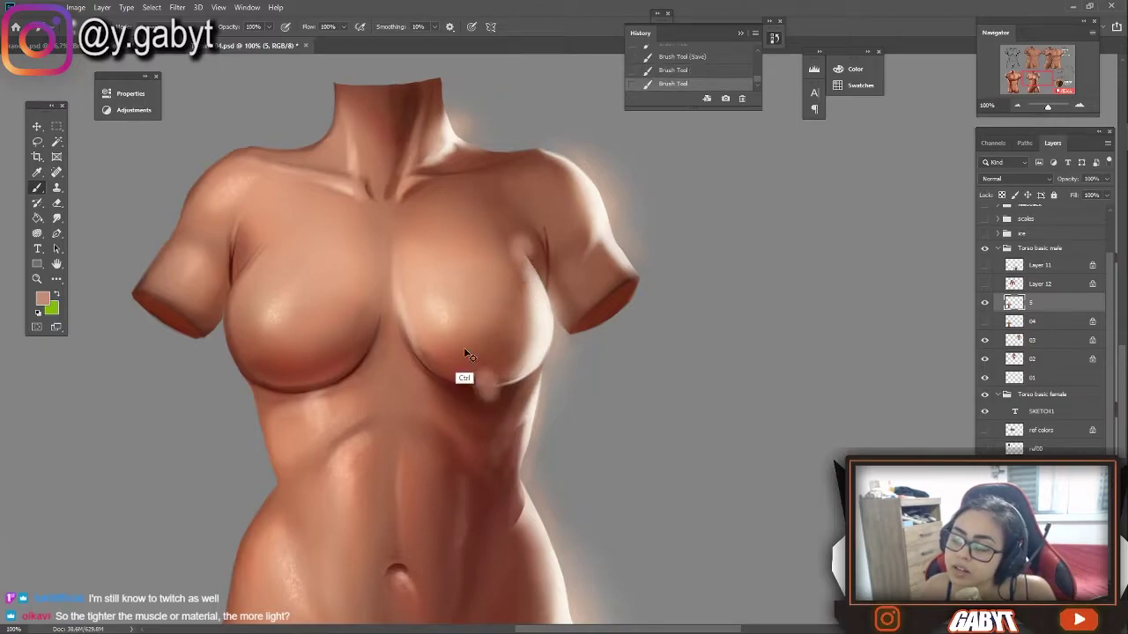
pyautogui.hotkey('ctrl', 'z')
pyautogui.rightClick(453, 266)
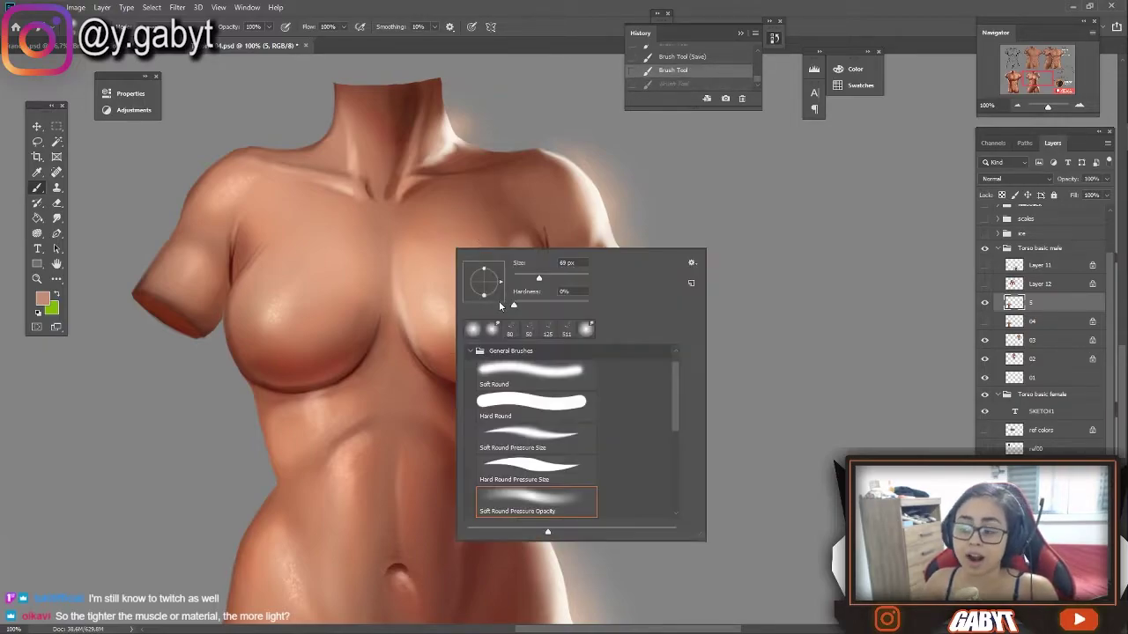
pyautogui.click(553, 22)
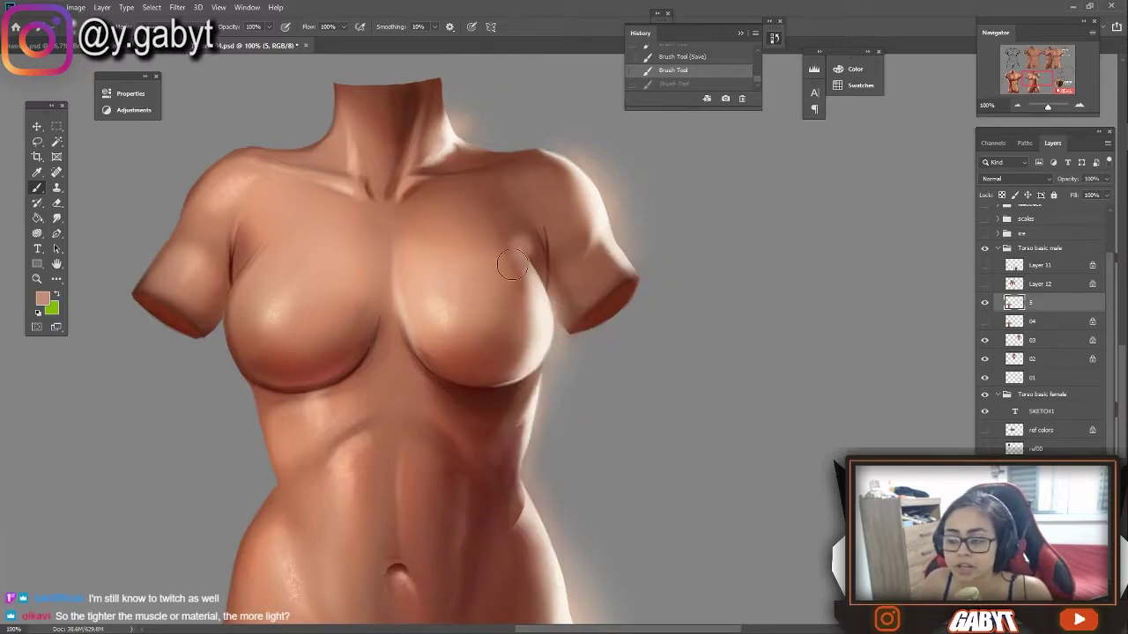
pyautogui.moveTo(536, 272); pyautogui.dragTo(520, 356)
pyautogui.hotkey('ctrl', 'z')
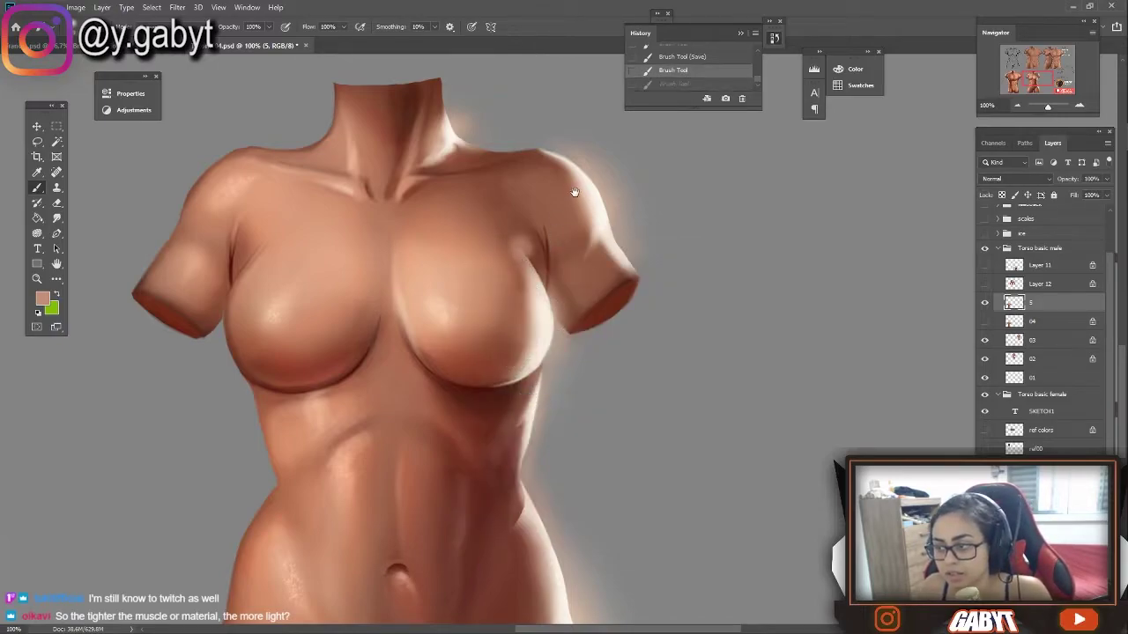
pyautogui.moveTo(574, 195)
pyautogui.mouseDown()
pyautogui.moveTo(599, 207)
pyautogui.moveTo(625, 322)
pyautogui.moveTo(646, 279)
pyautogui.moveTo(633, 328)
pyautogui.moveTo(636, 278)
pyautogui.mouseUp()
# Step: Softly repaint the shoulder edge, then soften and lighten the male torso's left ribcage edge
pyautogui.moveTo(500, 172); pyautogui.dragTo(641, 222)
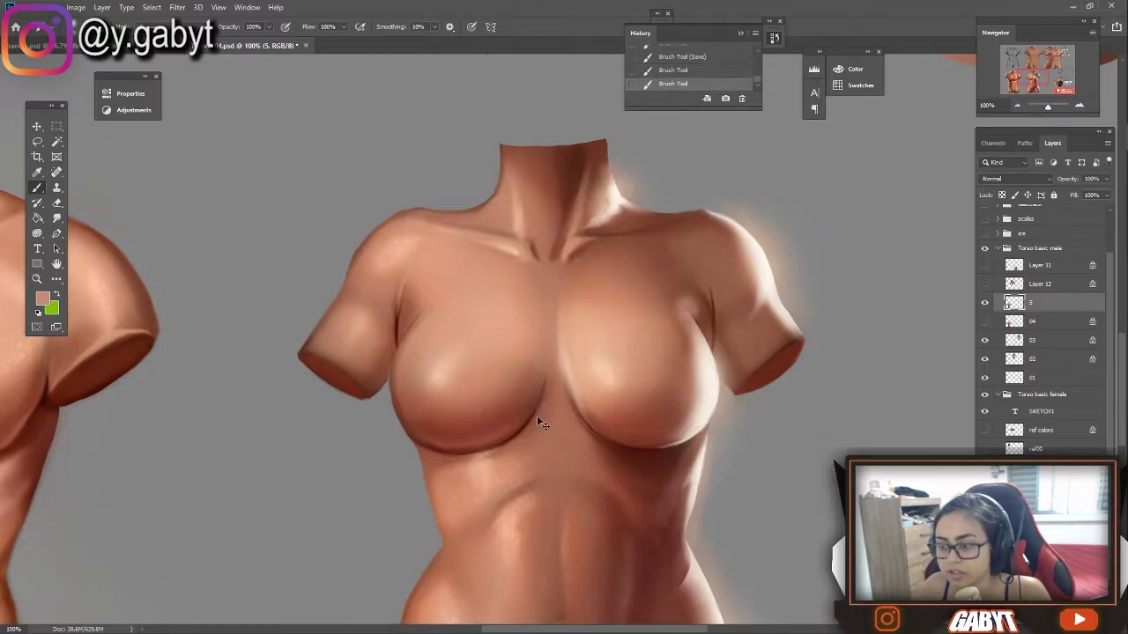
pyautogui.moveTo(539, 418); pyautogui.dragTo(594, 173)
pyautogui.moveTo(496, 224); pyautogui.dragTo(555, 331)
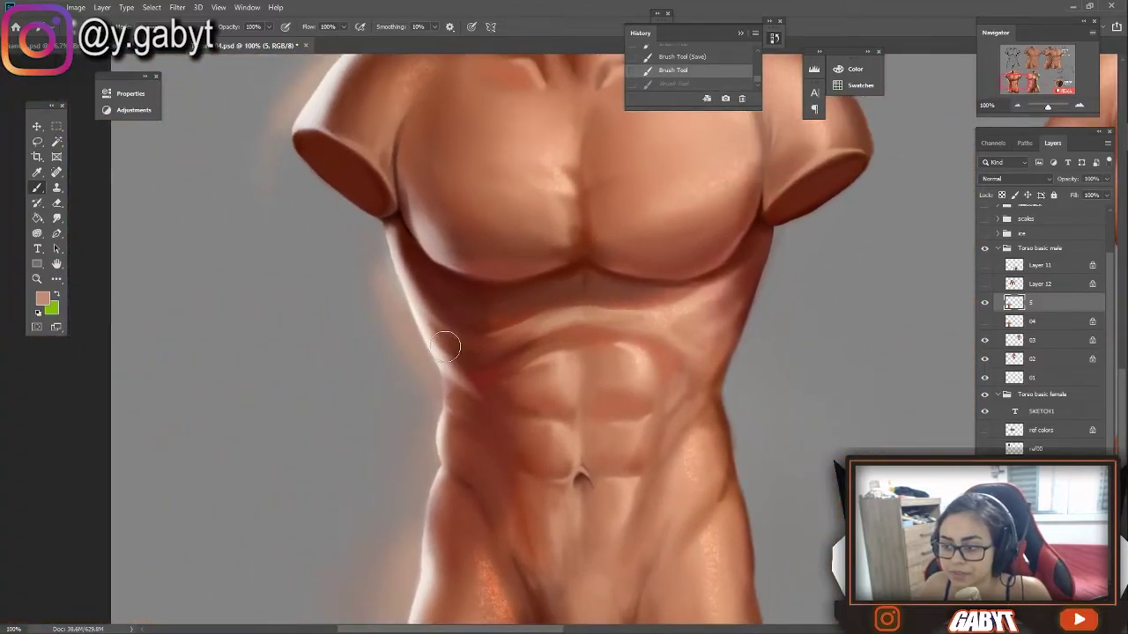
pyautogui.moveTo(445, 329); pyautogui.dragTo(414, 282)
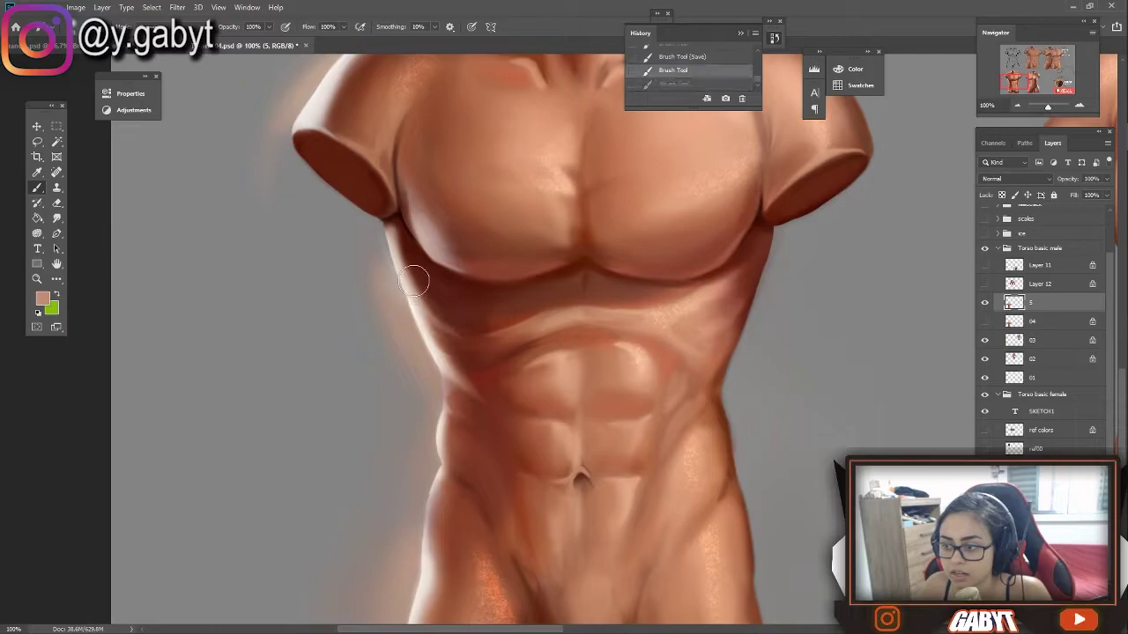
pyautogui.moveTo(456, 450); pyautogui.dragTo(453, 259)
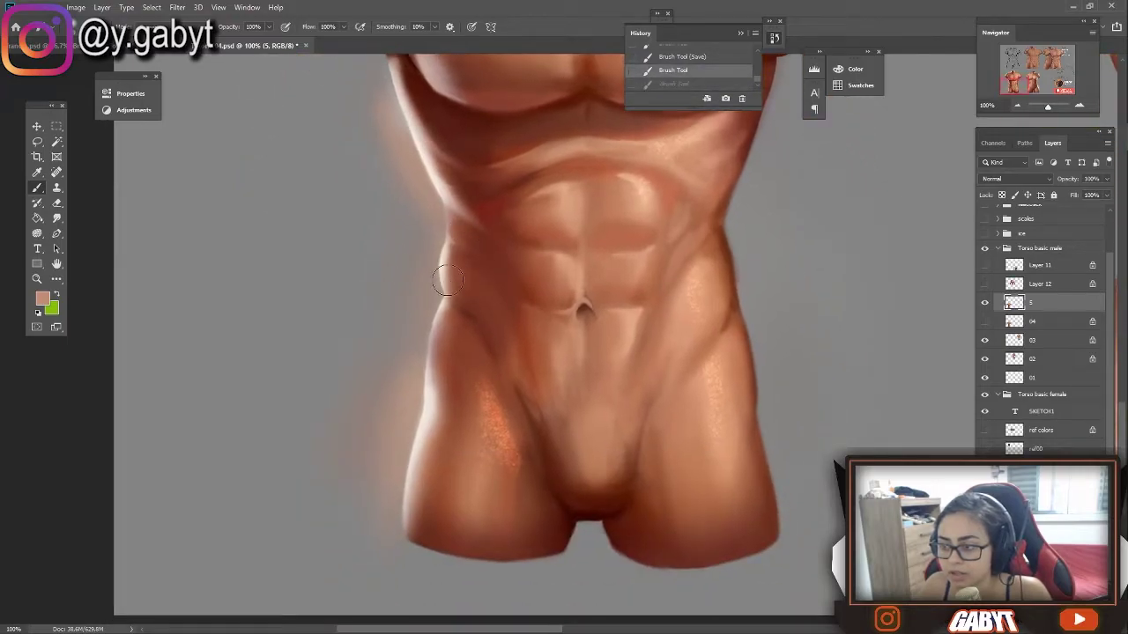
# Step: Softly blend the male torso's left waist and hip edges and resample the peach skin tone
pyautogui.moveTo(454, 445); pyautogui.dragTo(445, 418)
pyautogui.moveTo(423, 493); pyautogui.dragTo(447, 388)
pyautogui.moveTo(438, 322); pyautogui.dragTo(420, 363)
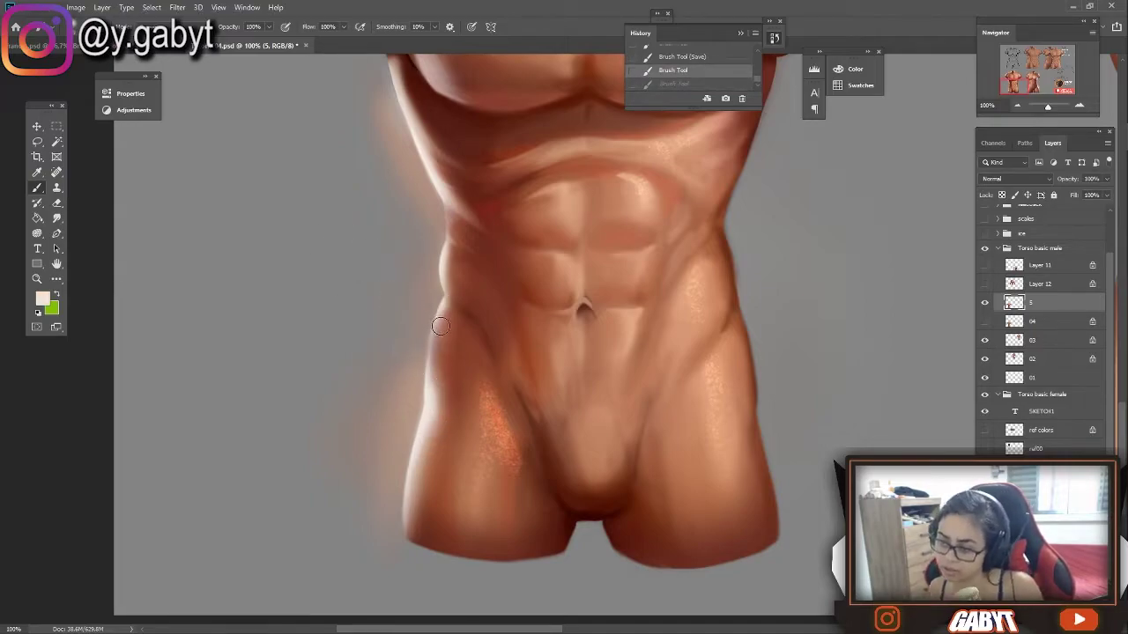
pyautogui.moveTo(434, 326); pyautogui.dragTo(438, 315)
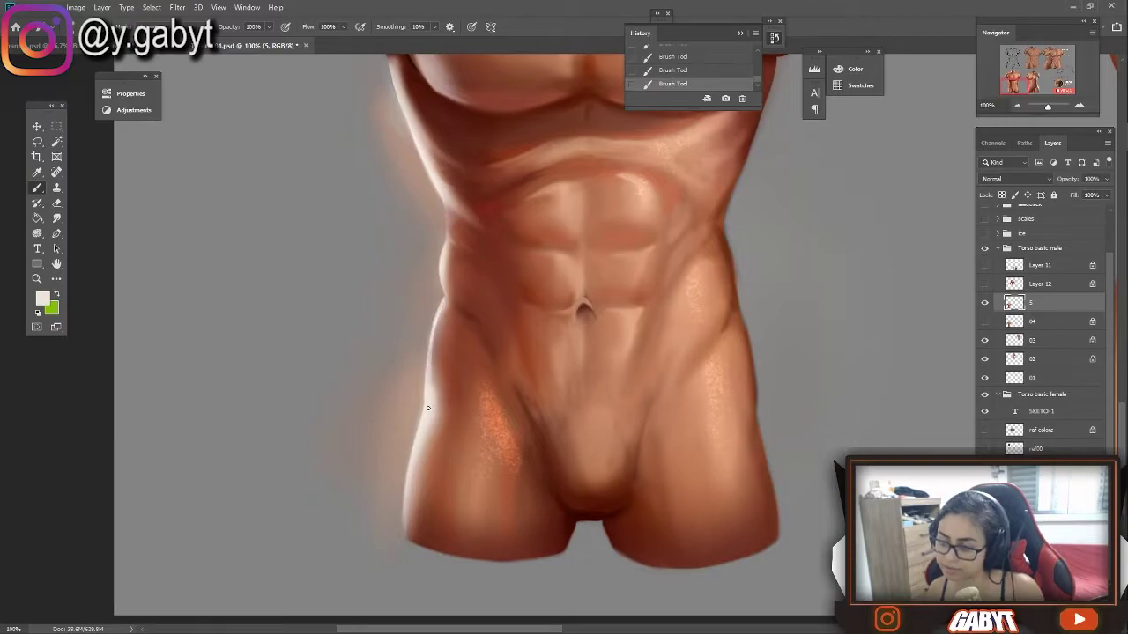
pyautogui.keyDown('alt'); pyautogui.click(605, 410); pyautogui.keyUp('alt')
pyautogui.hotkey('ctrl', 'z')
pyautogui.hotkey('ctrl', 'z')
pyautogui.hotkey('ctrl', 'z')
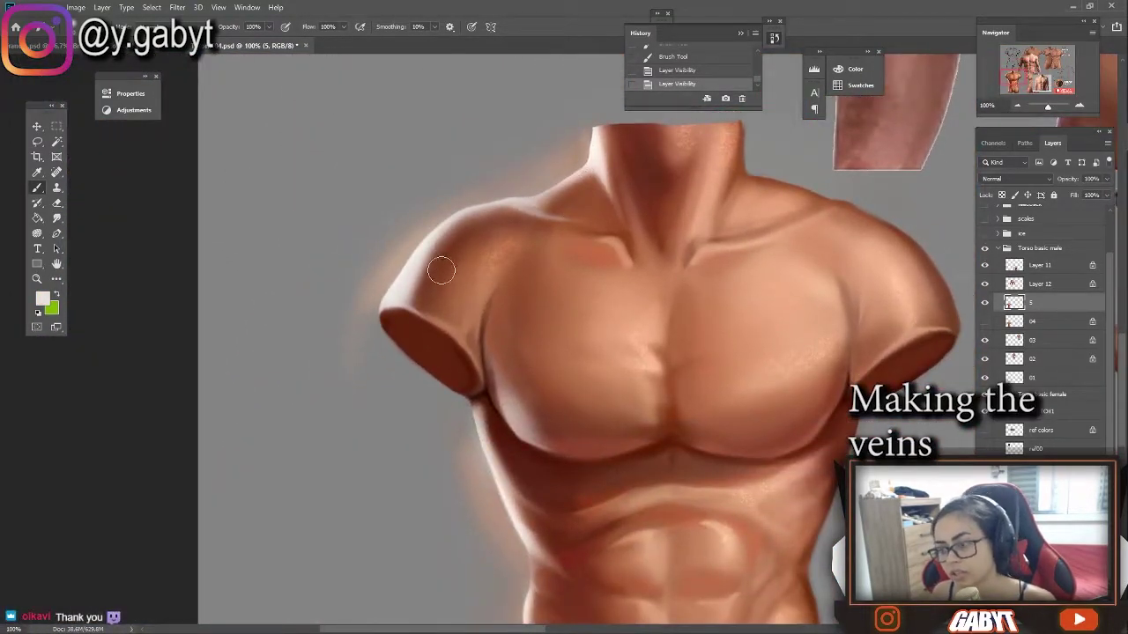
# Step: Refine the highlight and shading strokes on the male torso's shoulder, undoing a bad stroke
pyautogui.moveTo(474, 236)
pyautogui.mouseDown()
pyautogui.moveTo(466, 244)
pyautogui.moveTo(494, 251)
pyautogui.moveTo(440, 266)
pyautogui.mouseUp()
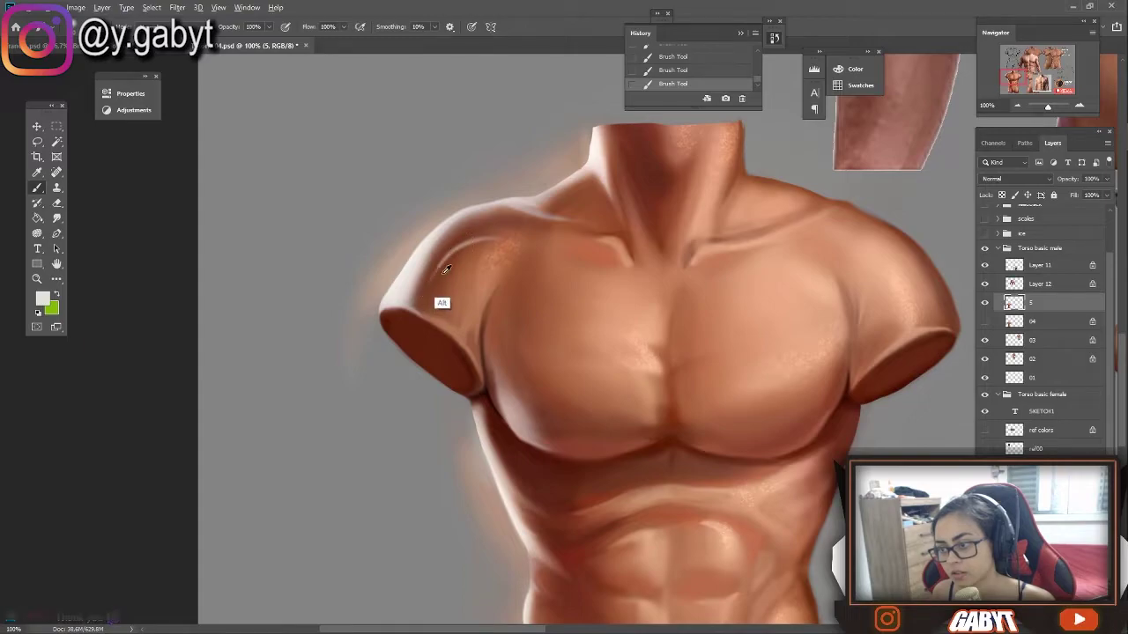
pyautogui.moveTo(529, 221)
pyautogui.mouseDown()
pyautogui.moveTo(403, 426)
pyautogui.moveTo(396, 541)
pyautogui.moveTo(538, 308)
pyautogui.moveTo(449, 323)
pyautogui.mouseUp()
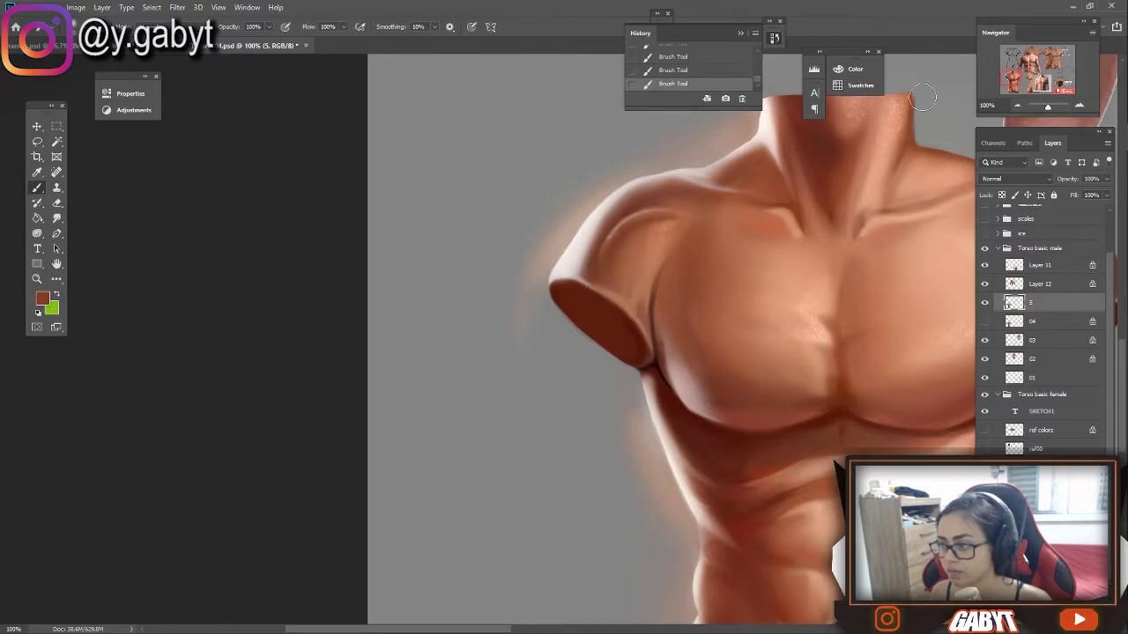
pyautogui.hotkey('ctrl', 'z')
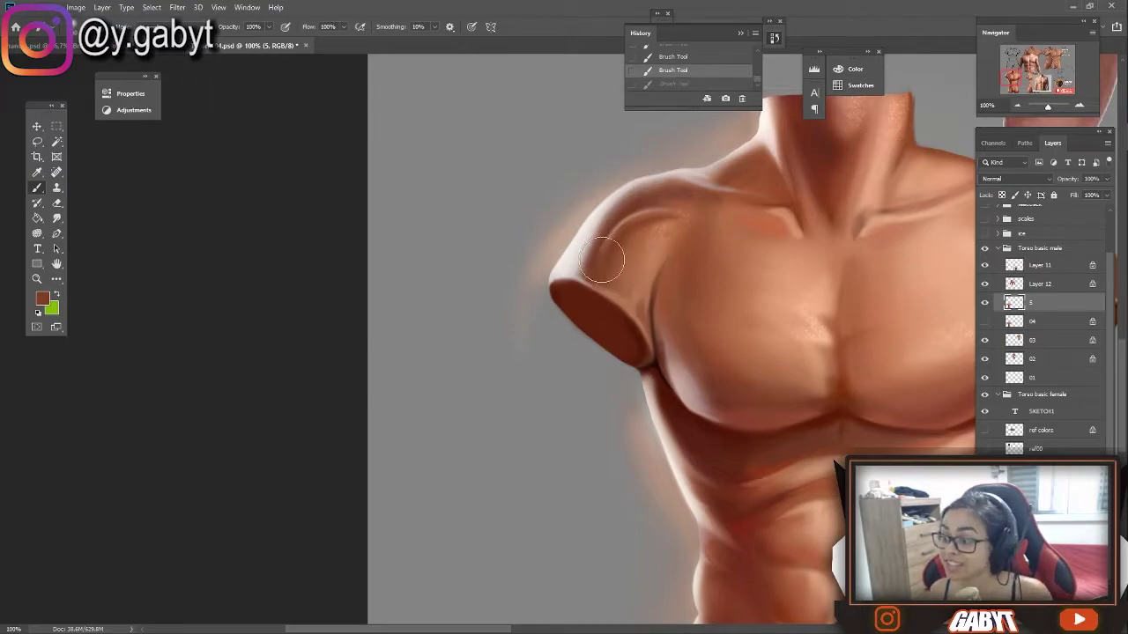
pyautogui.moveTo(602, 261); pyautogui.dragTo(612, 234)
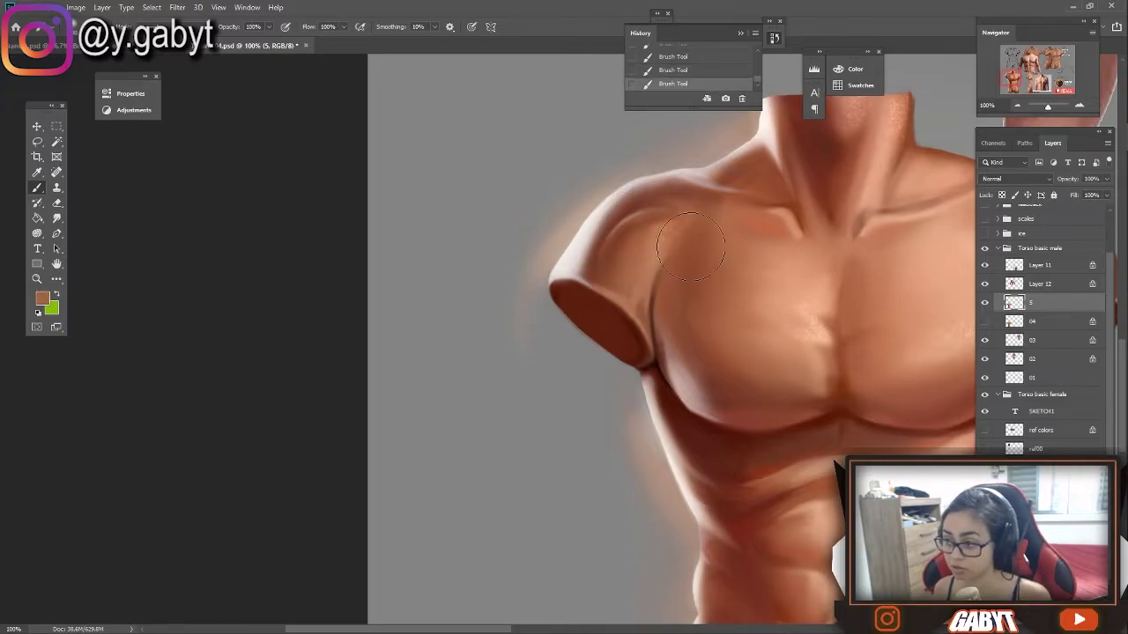
# Step: Check the reference and both torsos, then sample the skin colour from the shoulder
pyautogui.hotkey('ctrl', '0')
pyautogui.scroll(5, 529, 219)
pyautogui.scroll(-5, 529, 220)
pyautogui.scroll(-5, 494, 408)
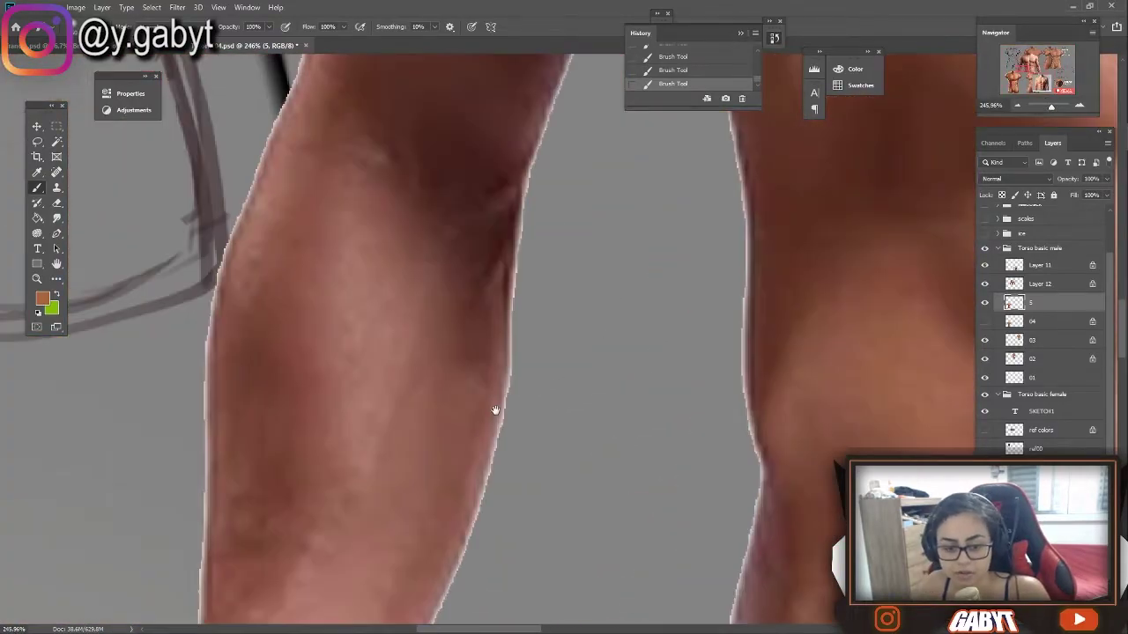
pyautogui.click(1017, 105)
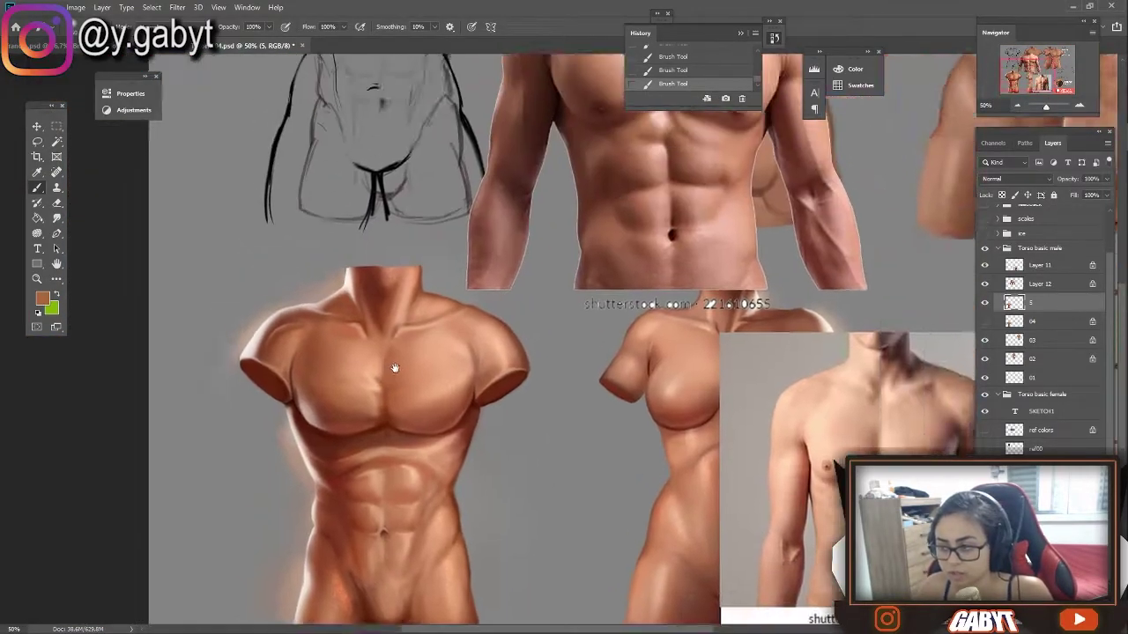
pyautogui.click(1080, 107)
pyautogui.scroll(4, 516, 290)
pyautogui.scroll(2, 627, 415)
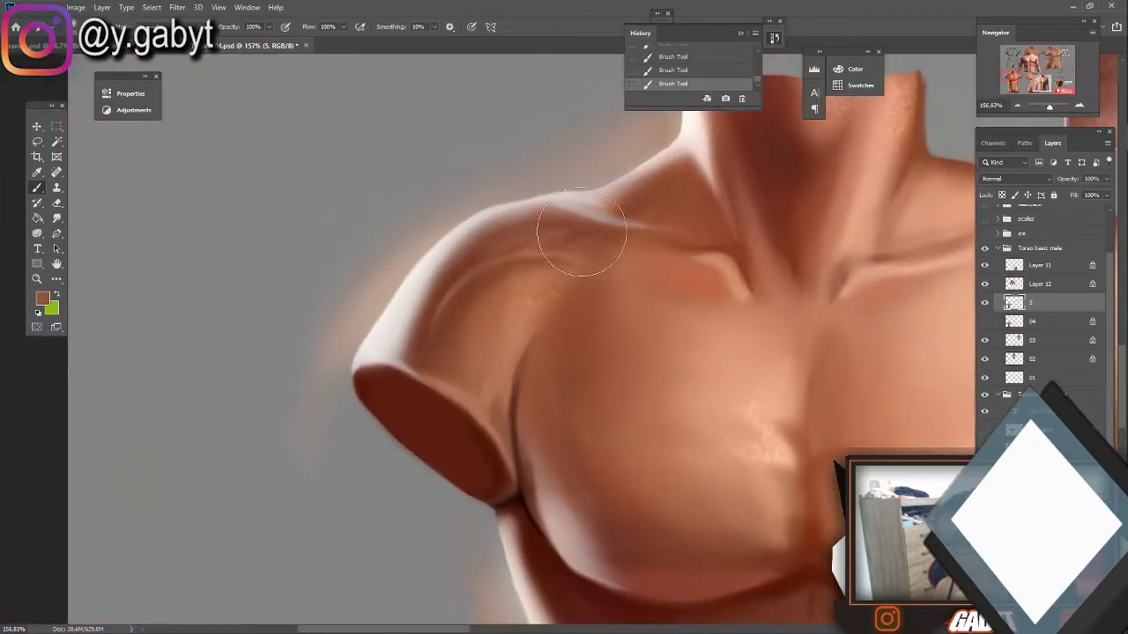
pyautogui.keyDown('alt'); pyautogui.click(486, 277); pyautogui.keyUp('alt')
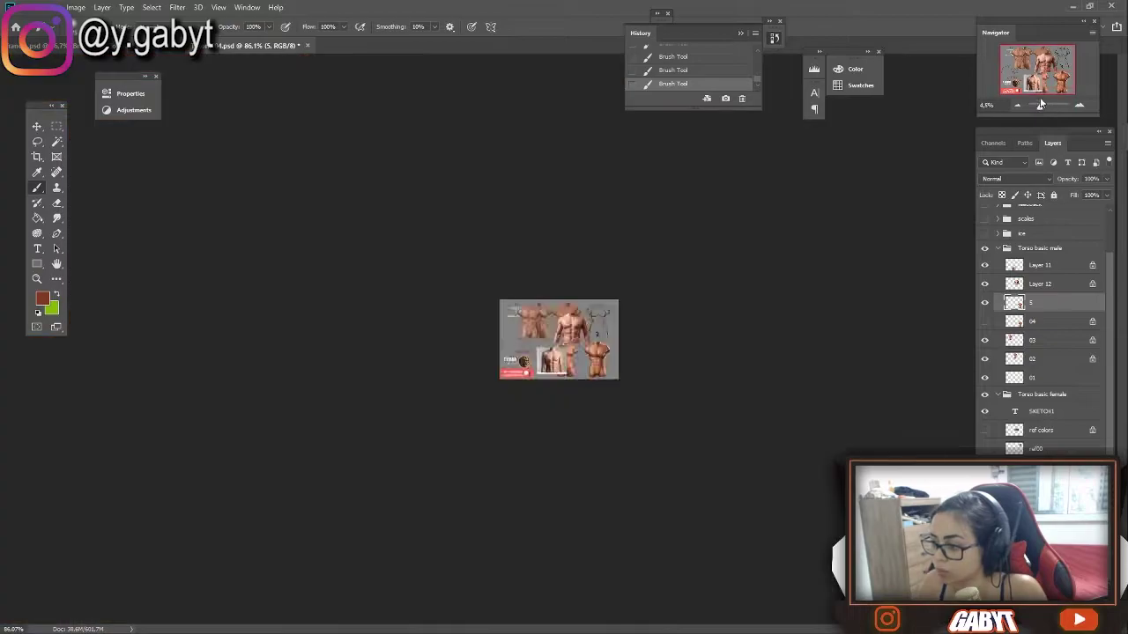
# Step: Undo the trial brush strokes across the male torso's chest and abdomen
pyautogui.moveTo(1040, 104); pyautogui.dragTo(1045, 105)
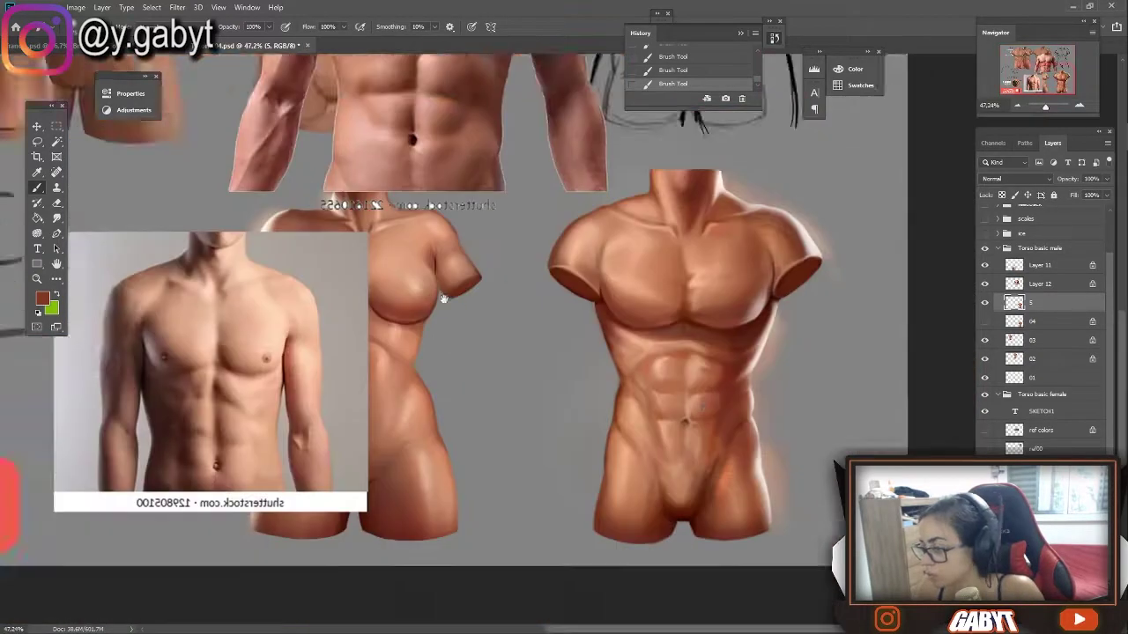
pyautogui.hotkey('ctrl', 'z')
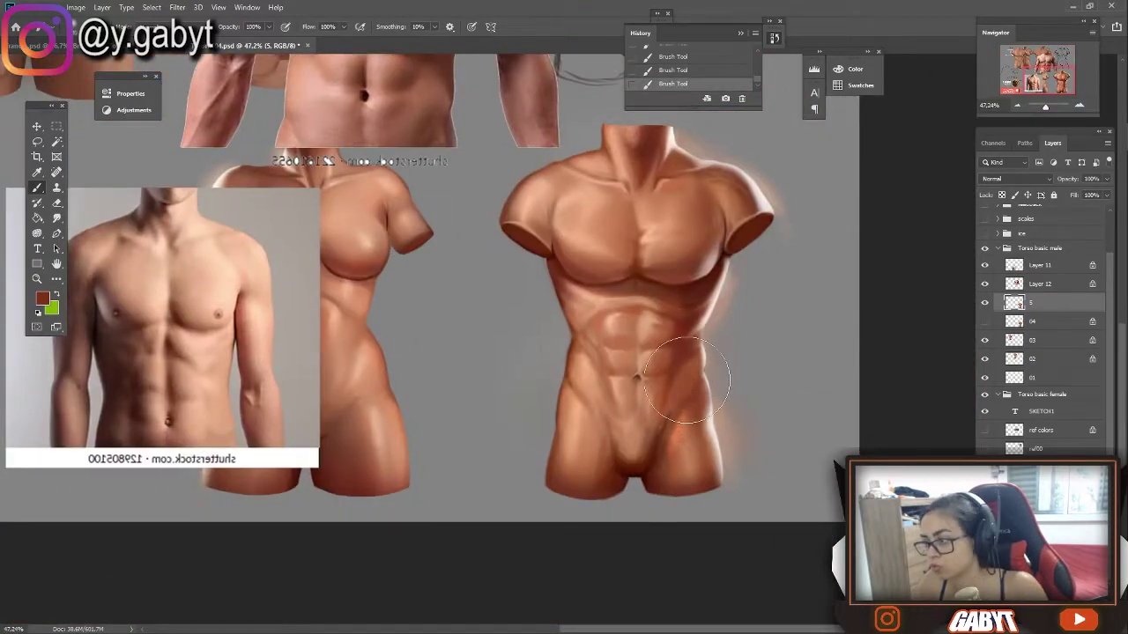
pyautogui.moveTo(616, 291); pyautogui.dragTo(690, 301)
pyautogui.moveTo(683, 348); pyautogui.dragTo(705, 239)
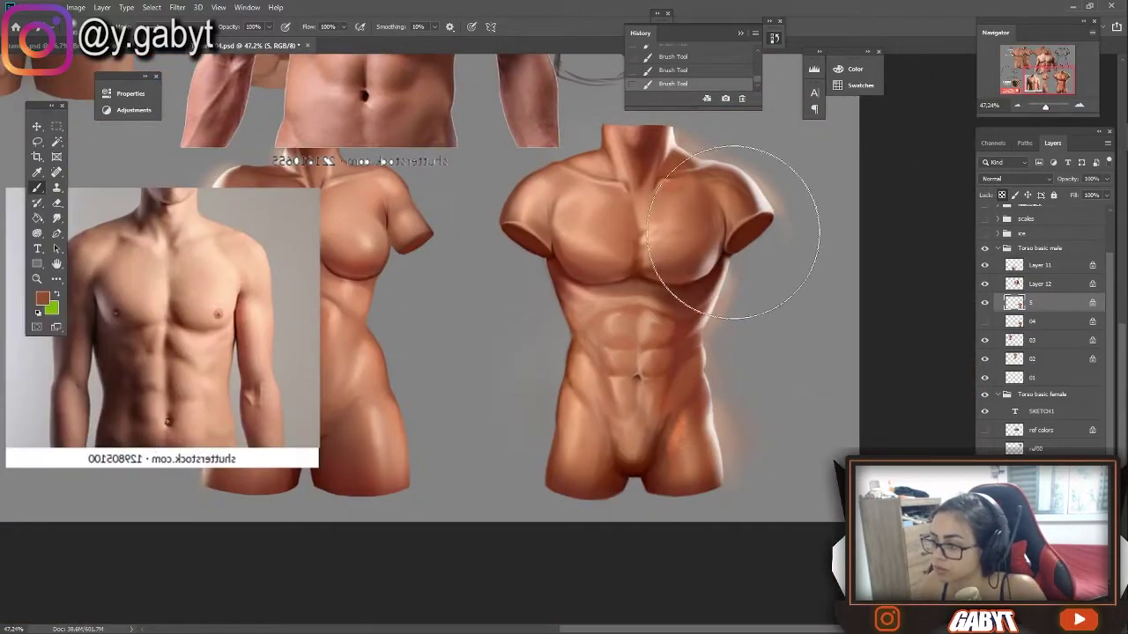
pyautogui.hotkey('ctrl', 'z')
pyautogui.moveTo(1045, 106); pyautogui.dragTo(1046, 106)
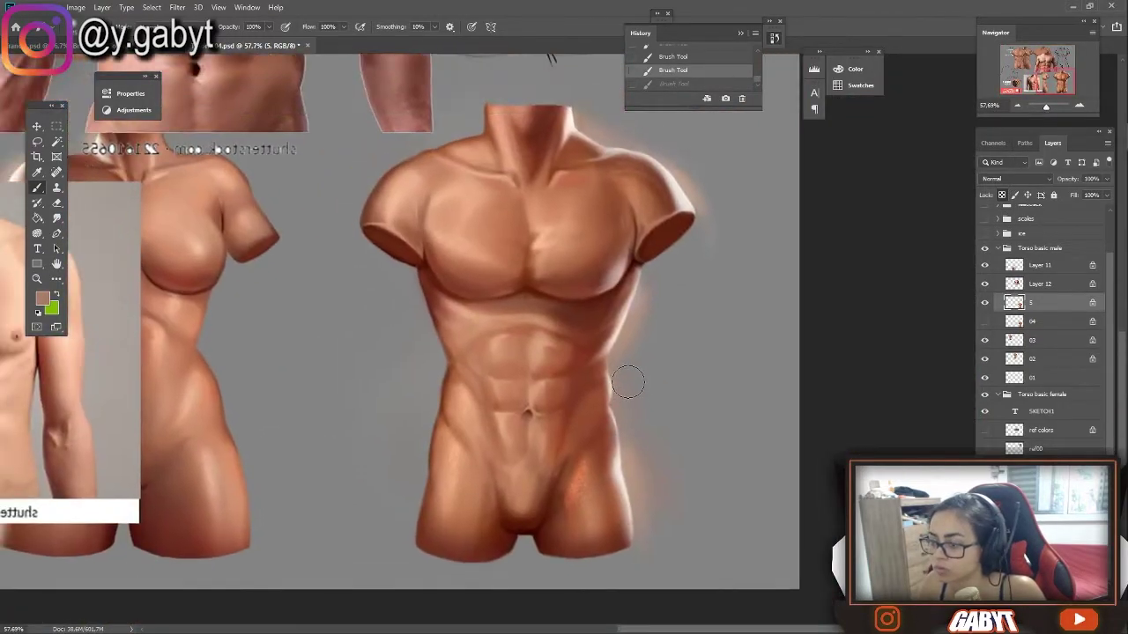
# Step: Turn off Lock Transparent Pixels on layer 5 and start Filter > Liquify
pyautogui.click(1002, 195)
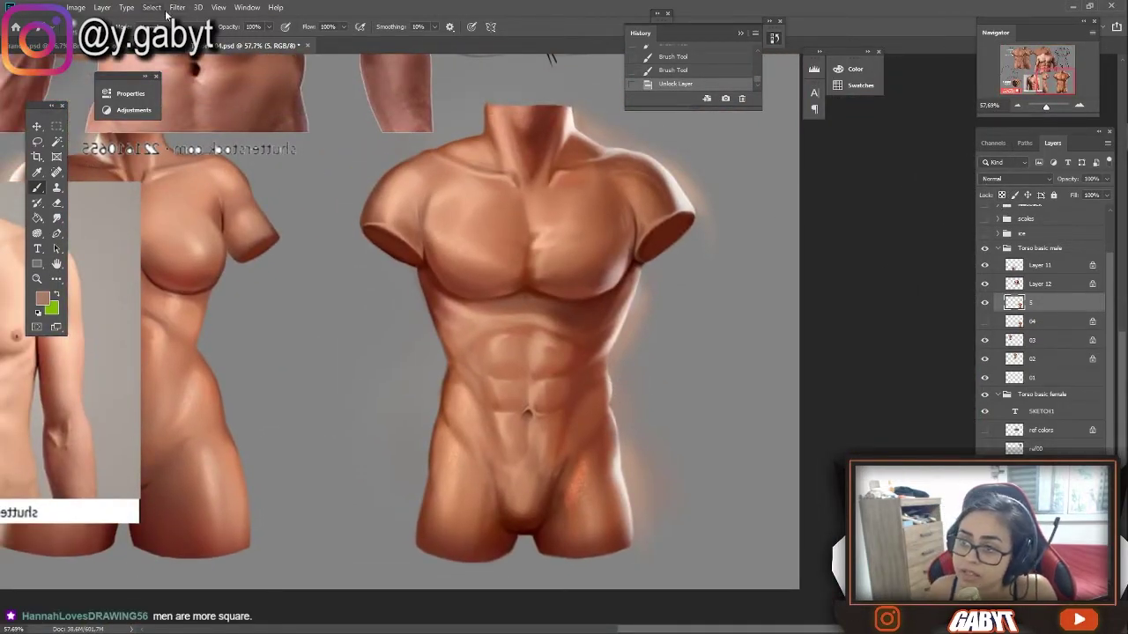
pyautogui.click(168, 9)
pyautogui.click(198, 101)
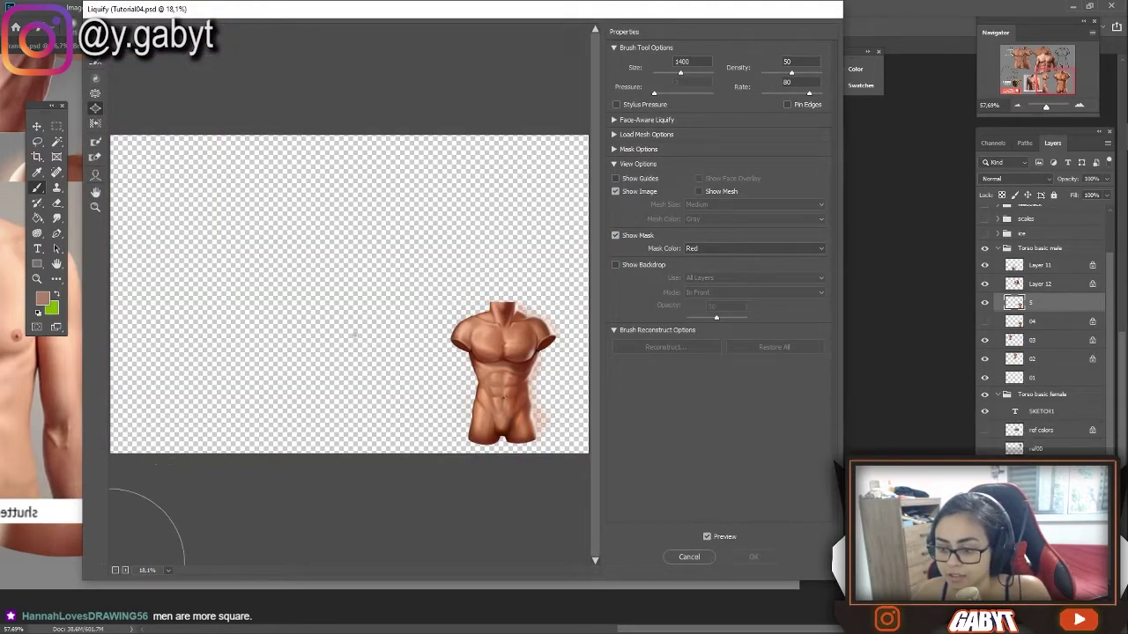
# Step: In Liquify, shrink the Forward Warp brush, reshape the male shoulder contour, and apply
pyautogui.click(125, 570)
pyautogui.click(125, 570)
pyautogui.moveTo(409, 536); pyautogui.dragTo(210, 512)
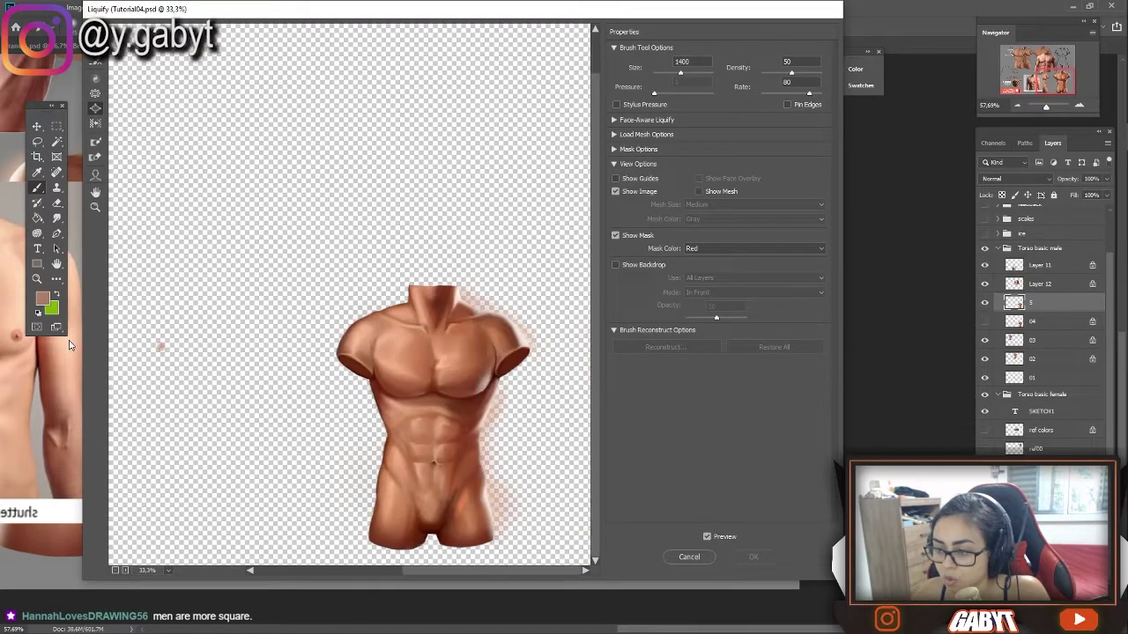
pyautogui.click(126, 570)
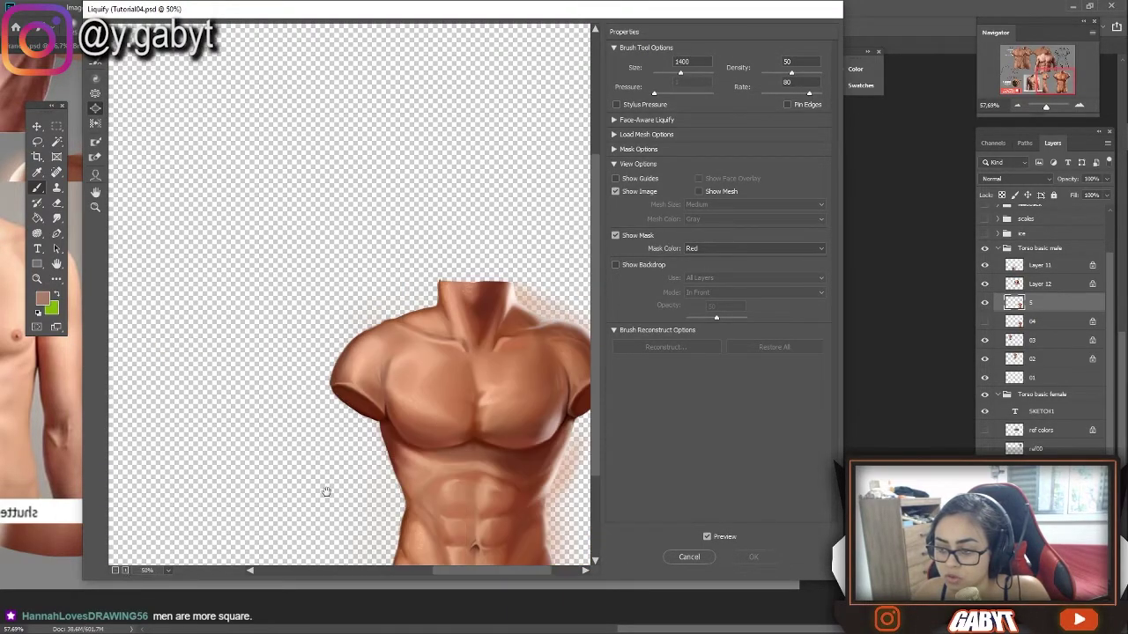
pyautogui.moveTo(327, 491); pyautogui.dragTo(252, 277)
pyautogui.press('[')
pyautogui.press('[')
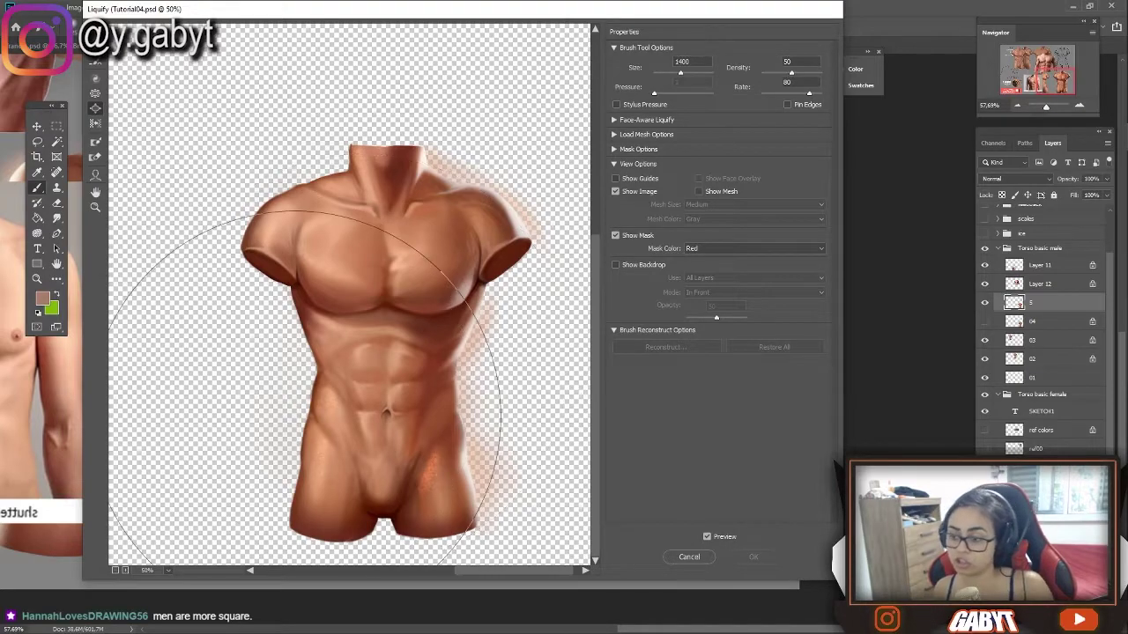
pyautogui.press('[')
pyautogui.press('[')
pyautogui.press('[')
pyautogui.press('[')
pyautogui.press('[')
pyautogui.press('[')
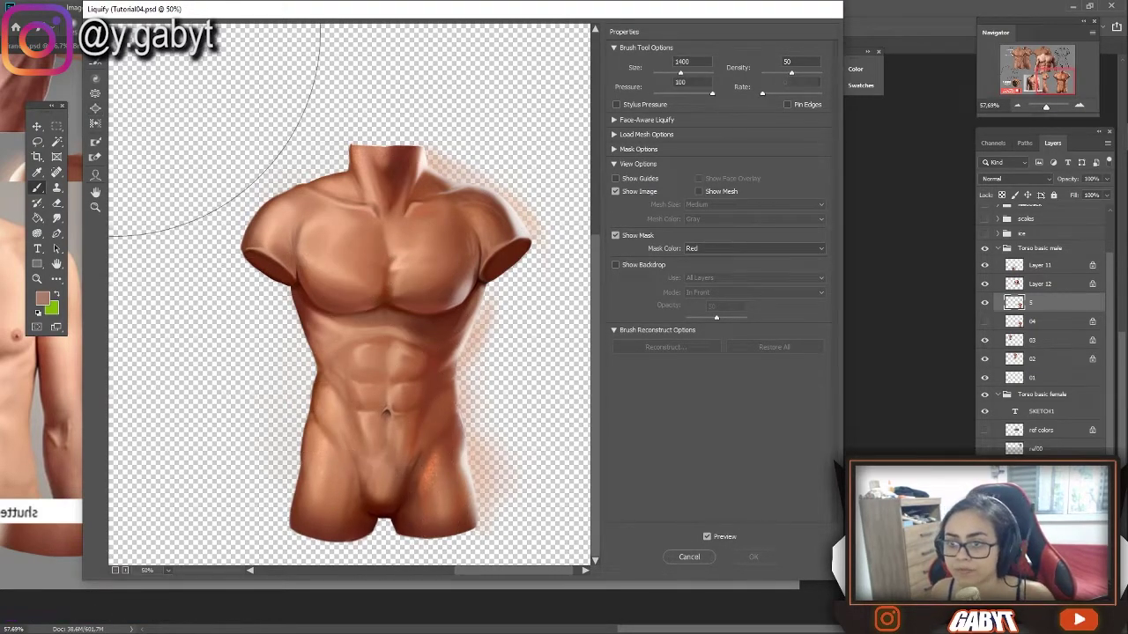
pyautogui.press('w')
pyautogui.moveTo(480, 260); pyautogui.dragTo(509, 274)
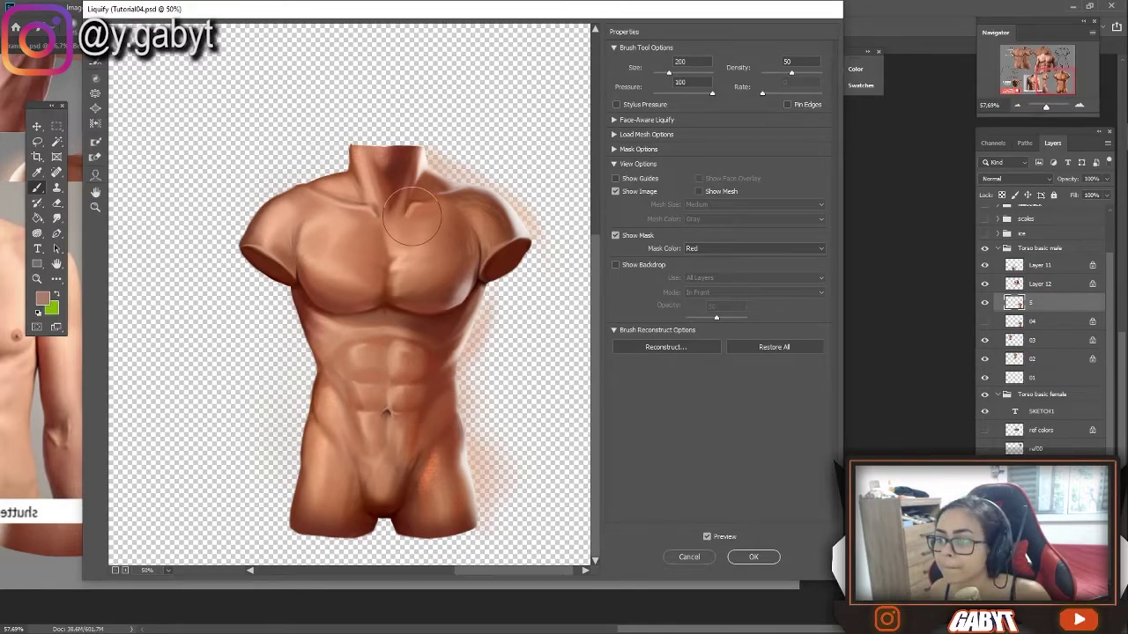
pyautogui.click(754, 557)
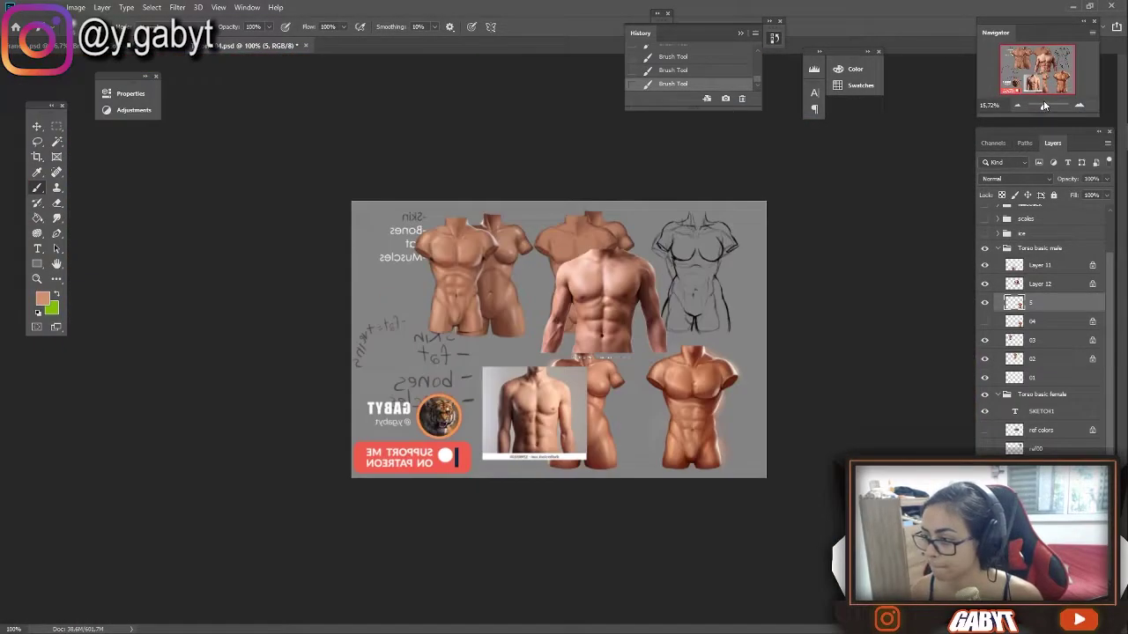
# Step: Flip the canvas horizontally and hide Layer 11 and Layer 12
pyautogui.moveTo(1044, 105); pyautogui.dragTo(1047, 106)
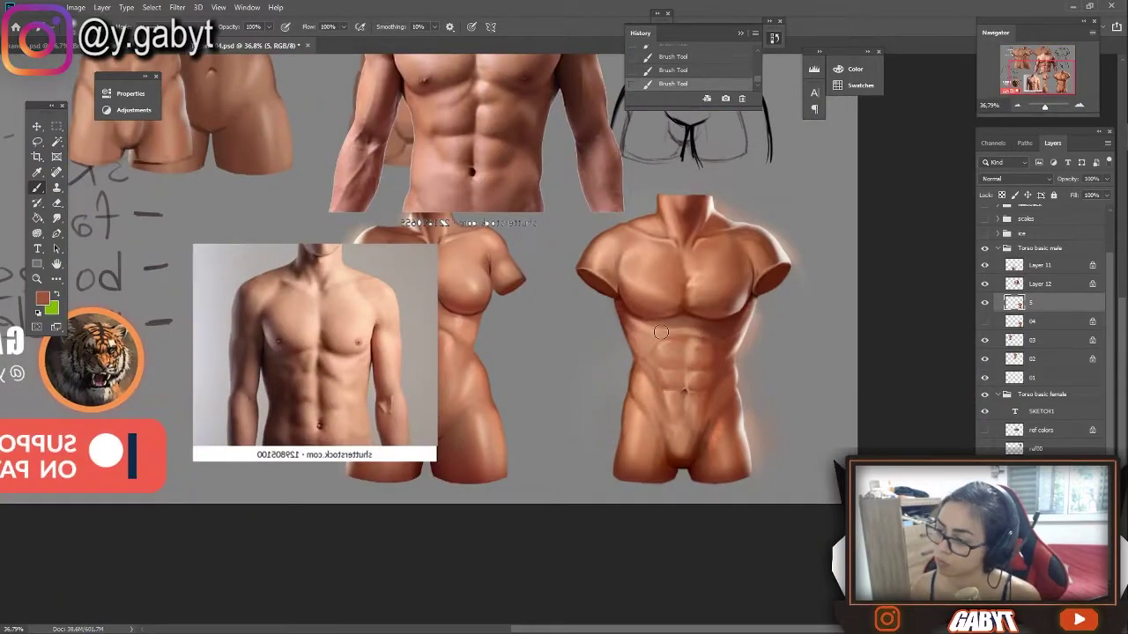
pyautogui.press('h')
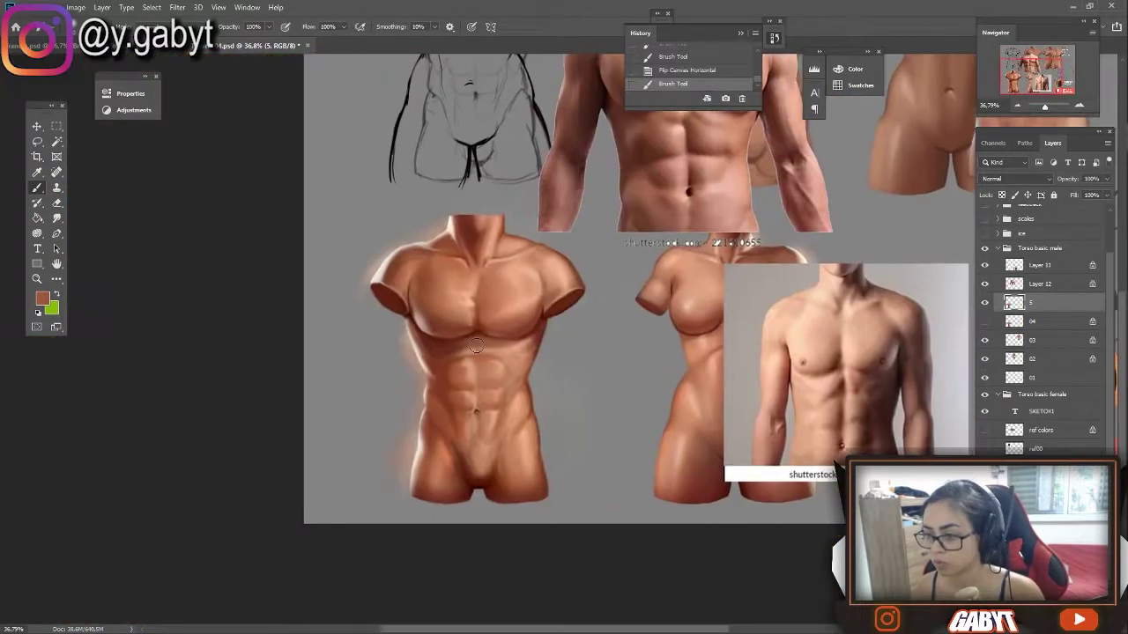
pyautogui.scroll(2, 568, 458)
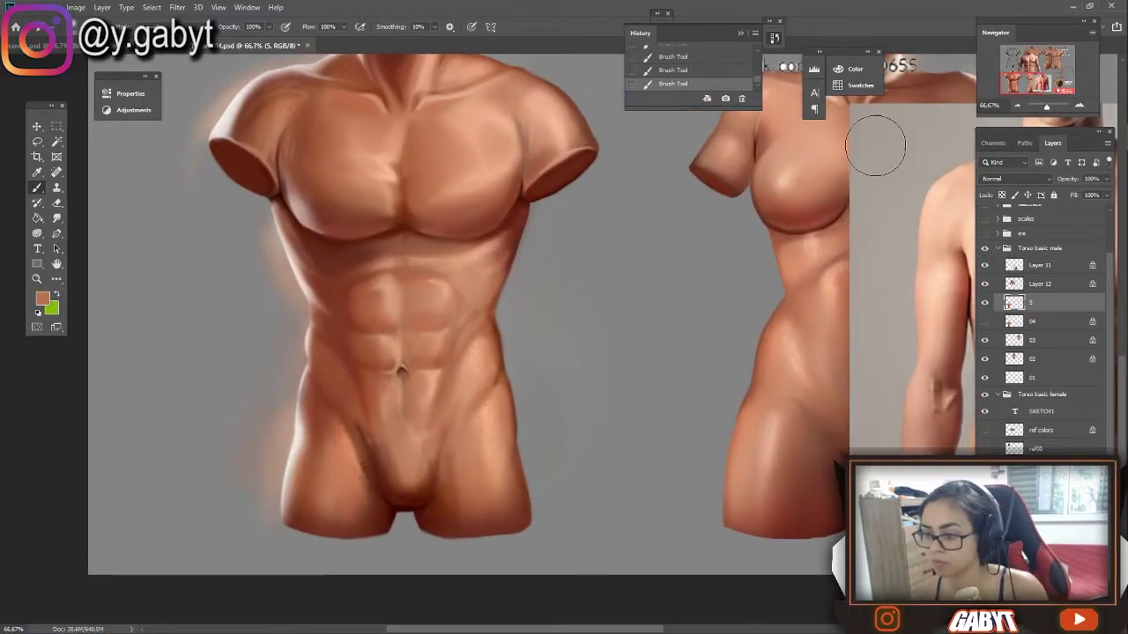
pyautogui.click(984, 265)
pyautogui.click(984, 284)
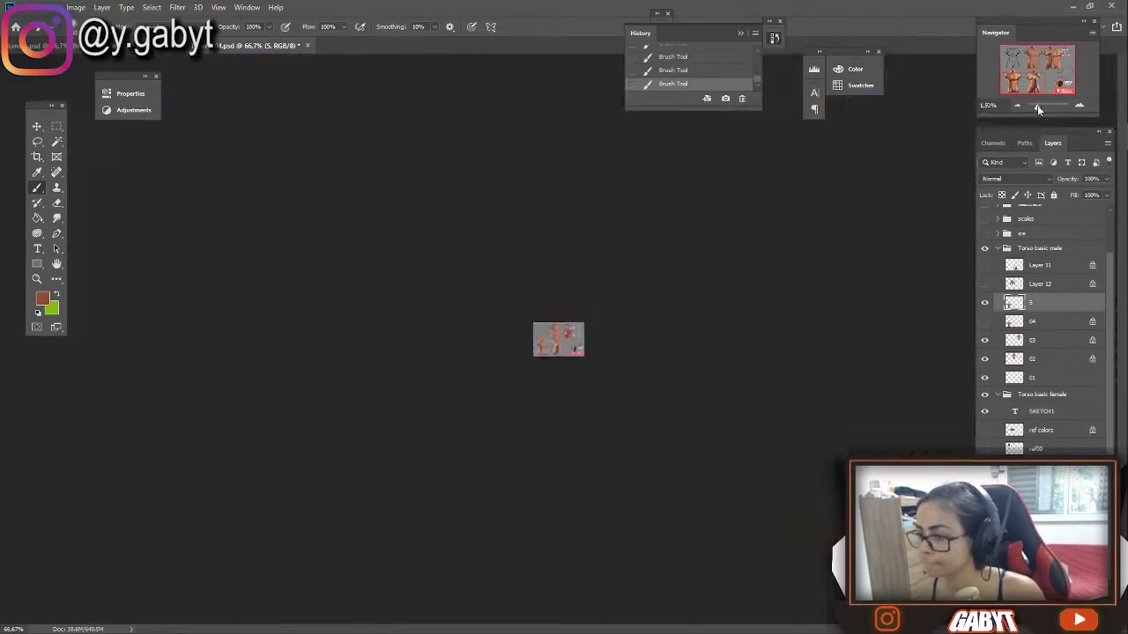
# Step: Toggle layer 5 to compare before and after, then zoom out to review both torsos
pyautogui.moveTo(1037, 105); pyautogui.dragTo(1047, 107)
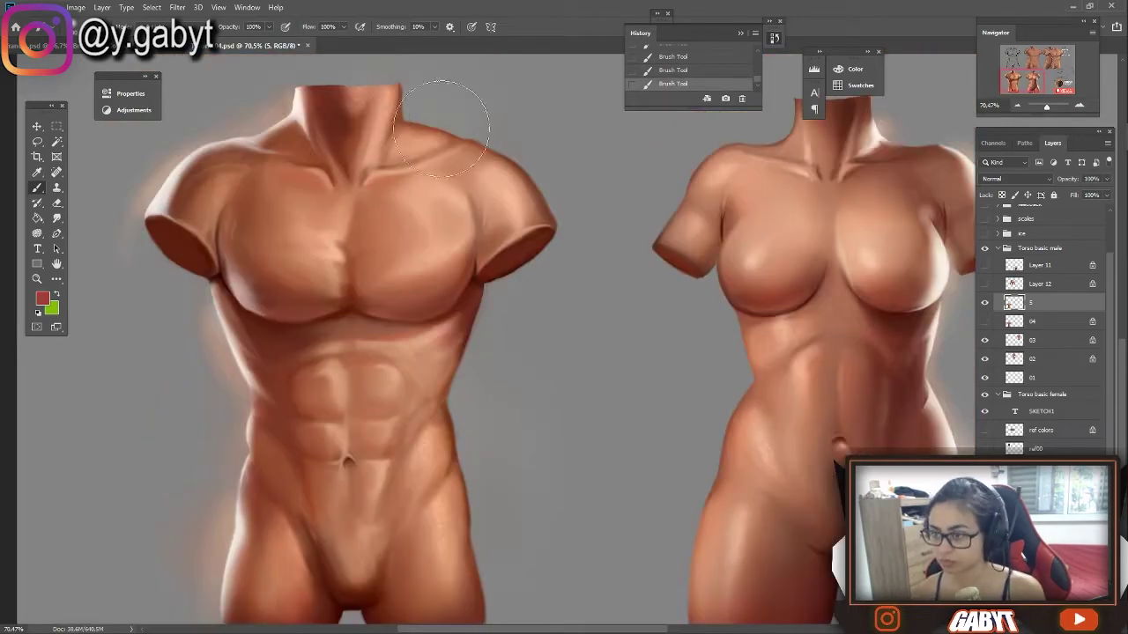
pyautogui.moveTo(1047, 104); pyautogui.dragTo(1042, 105)
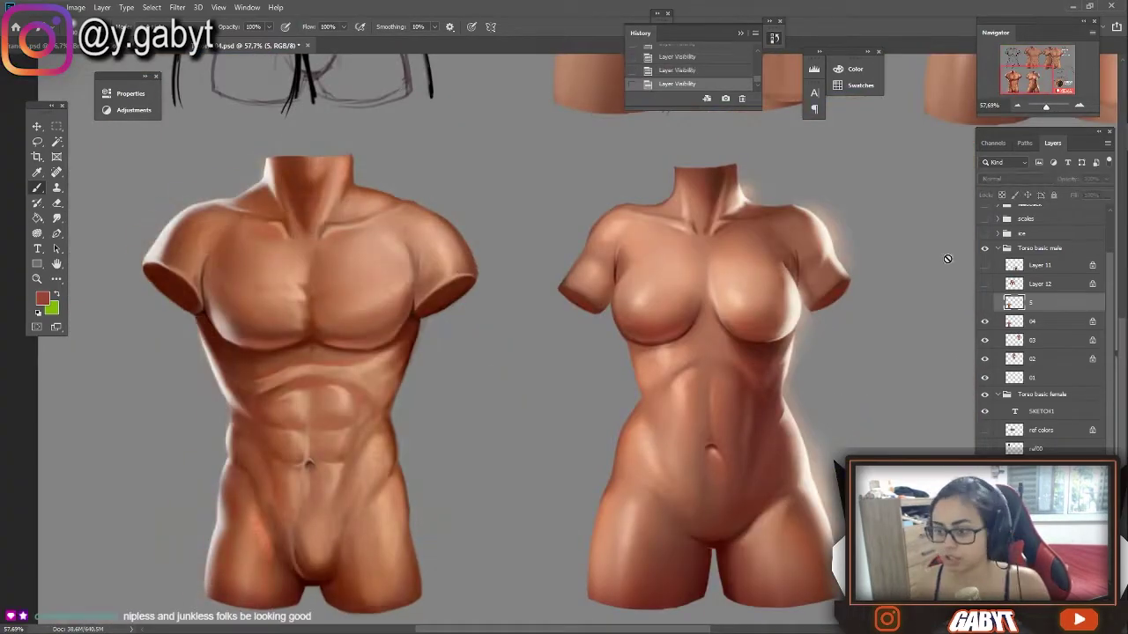
pyautogui.click(984, 302)
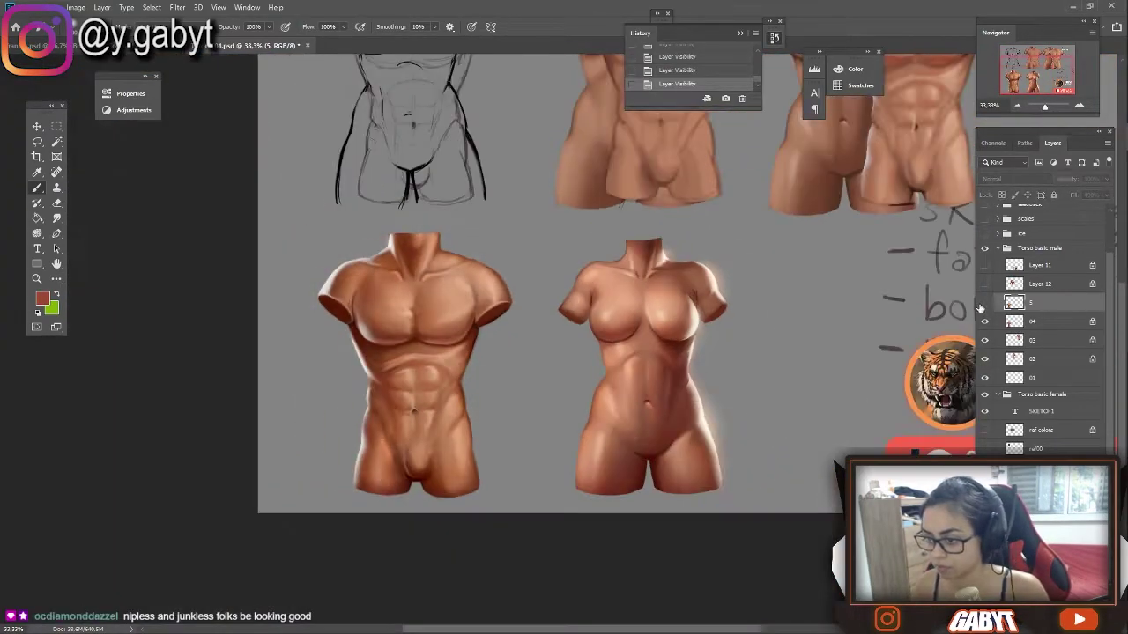
pyautogui.hotkey('ctrl', '+')
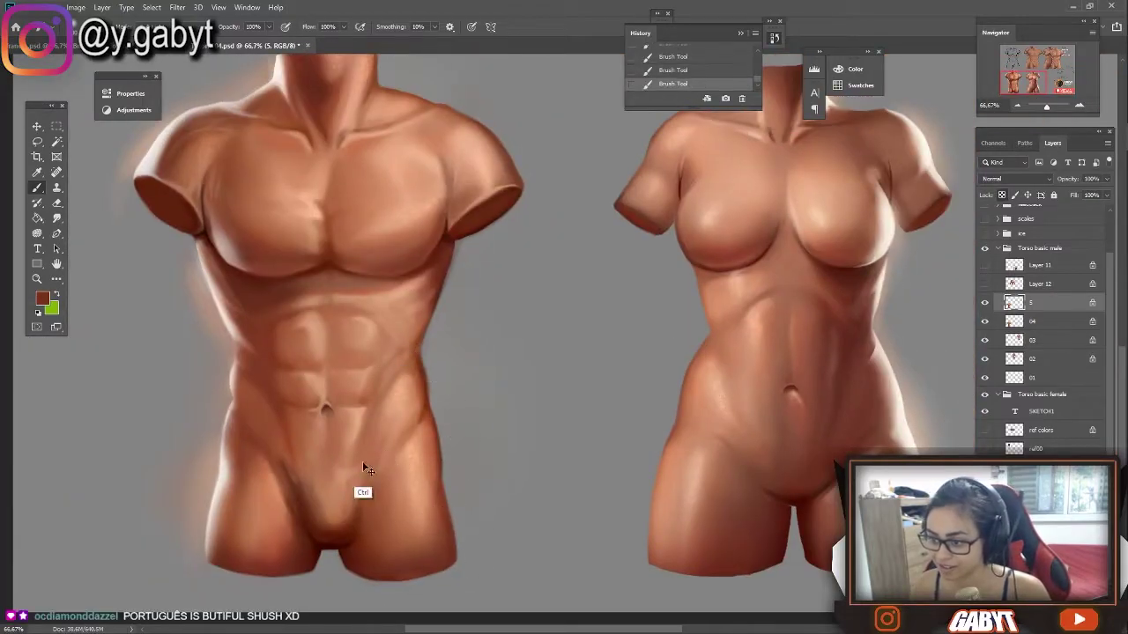
pyautogui.hscroll(-1, 352, 302)
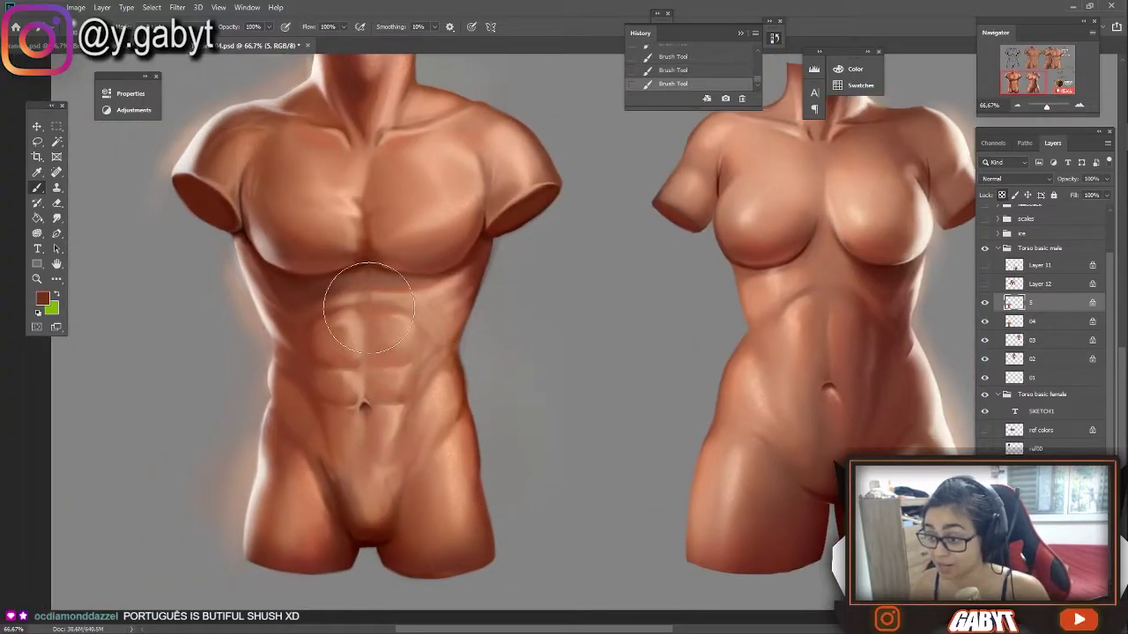
pyautogui.scroll(3, 394, 262)
pyautogui.hotkey('ctrl', '-')
pyautogui.hotkey('ctrl', '-')
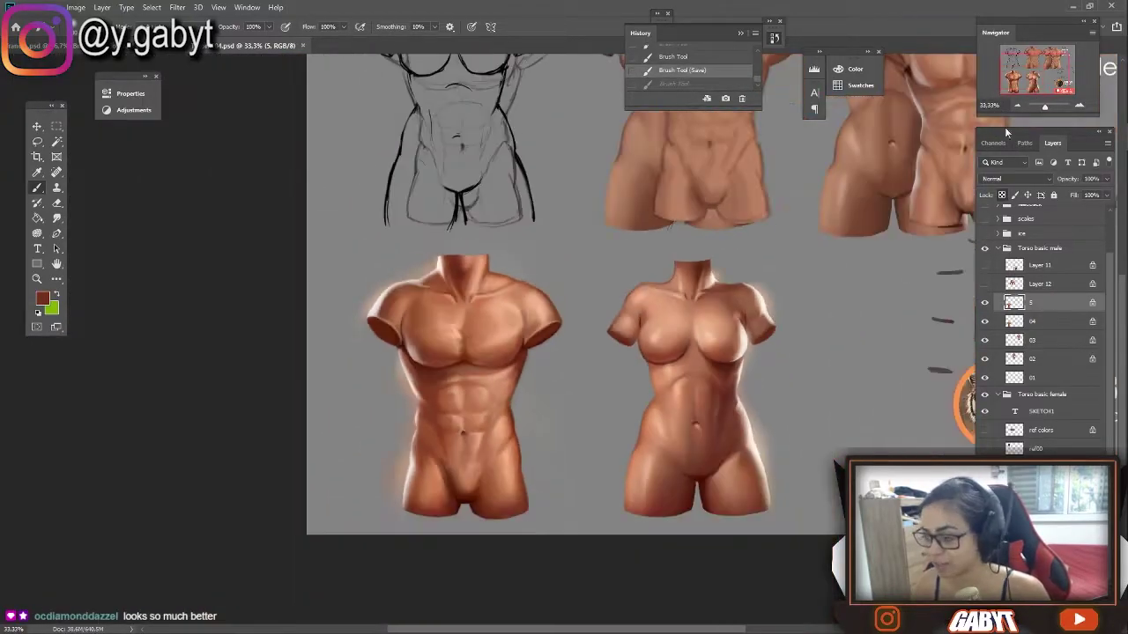